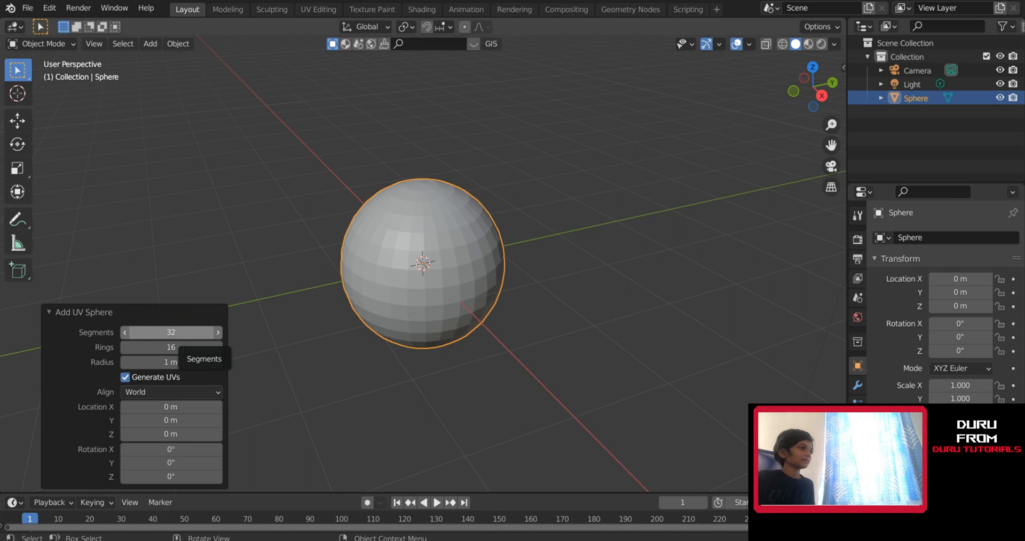
# Set the new UV sphere to 64 segments and 32 rings
pyautogui.click(170, 332)
pyautogui.write('64')
pyautogui.press('Tab')
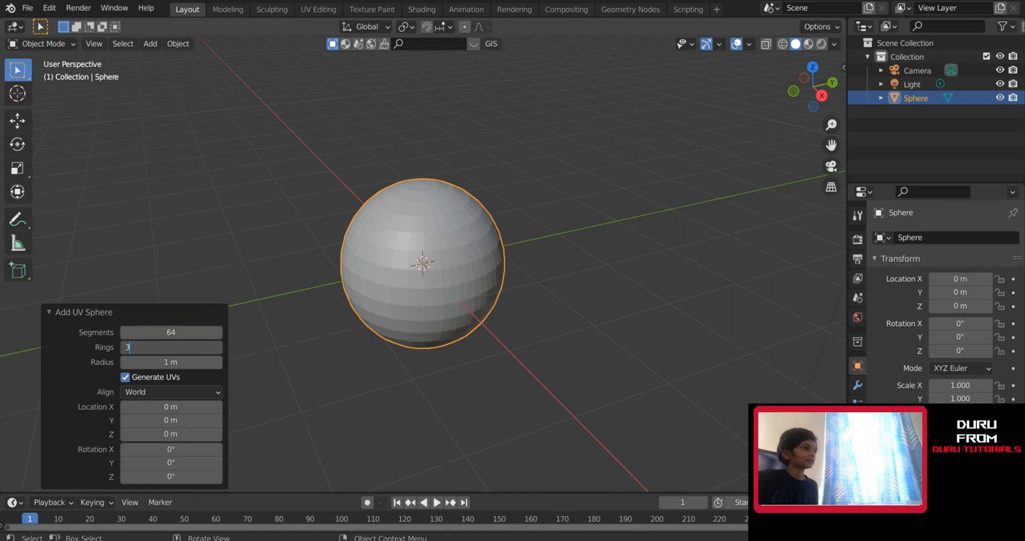
pyautogui.write('32')
pyautogui.press('Return')
# Apply smooth shading to the sphere
pyautogui.moveTo(347, 266); pyautogui.dragTo(407, 245, button='middle')
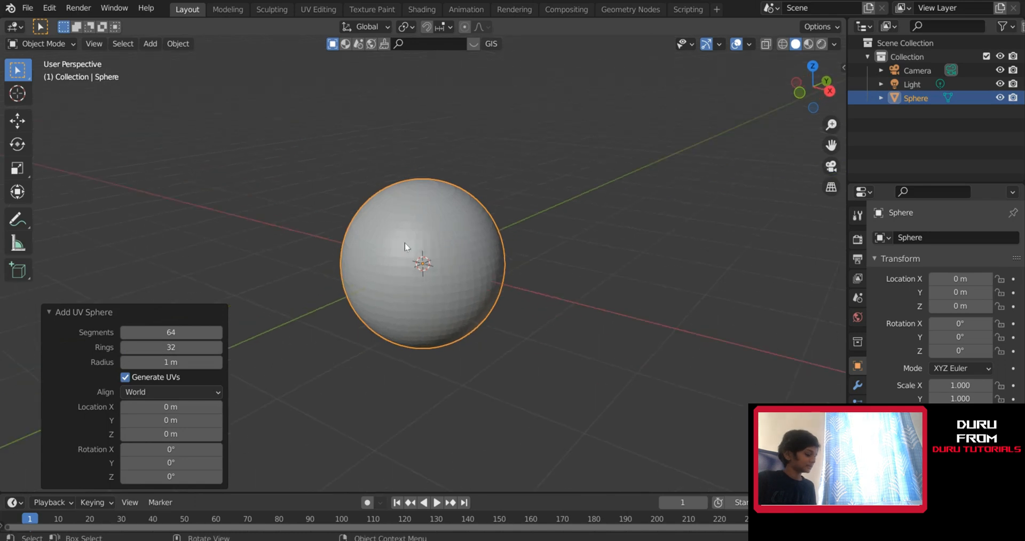
pyautogui.scroll(4, 437, 229)
pyautogui.click(214, 185)
pyautogui.moveTo(380, 159); pyautogui.dragTo(464, 161, button='middle')
pyautogui.click(448, 189)
pyautogui.scroll(2, 464, 165)
pyautogui.scroll(-1, 467, 163)
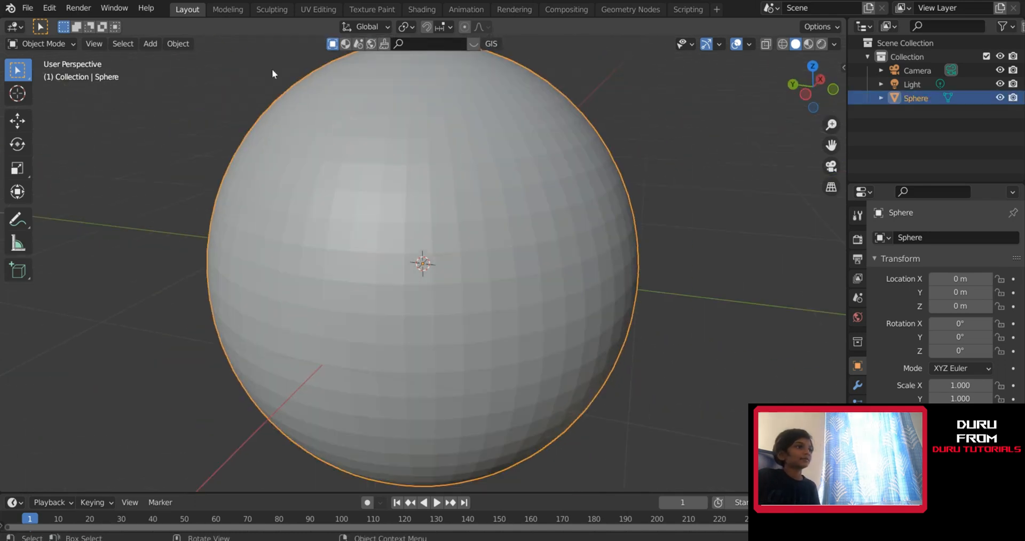
pyautogui.rightClick(334, 145)
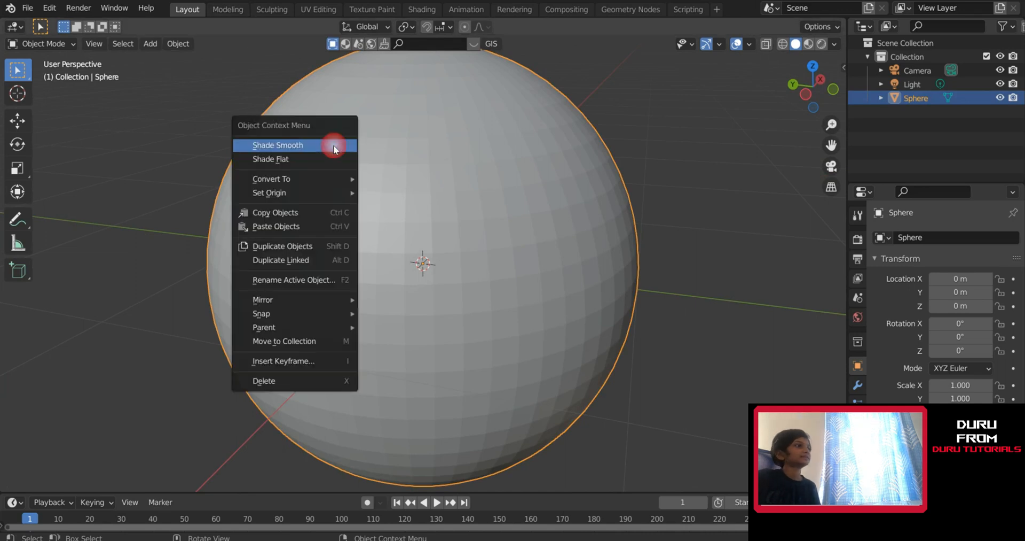
pyautogui.click(334, 145)
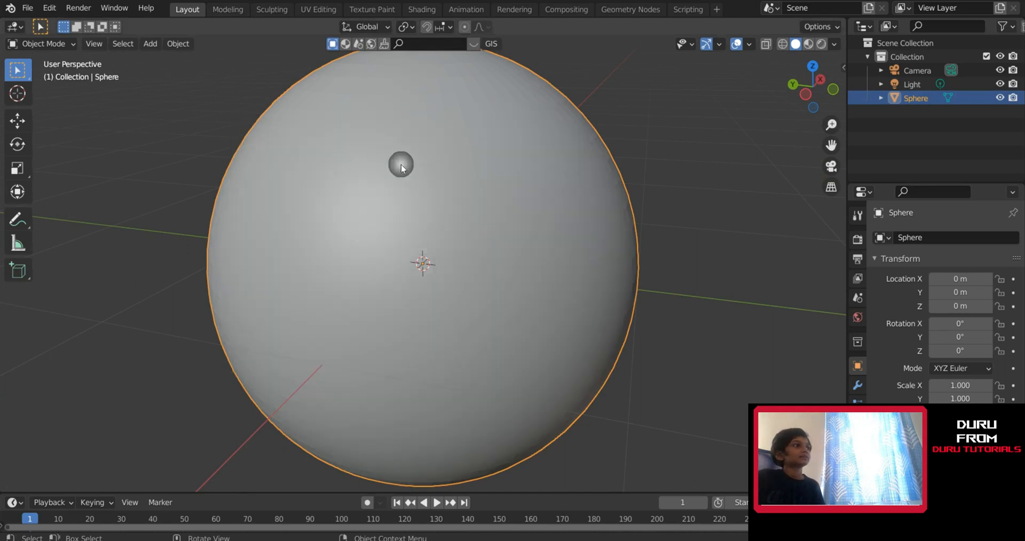
# Switch to the Shading workspace to edit the sphere's material
pyautogui.scroll(-4, 451, 176)
pyautogui.scroll(3, 451, 176)
pyautogui.moveTo(450, 176); pyautogui.dragTo(553, 181, button='middle')
pyautogui.scroll(-2, 512, 171)
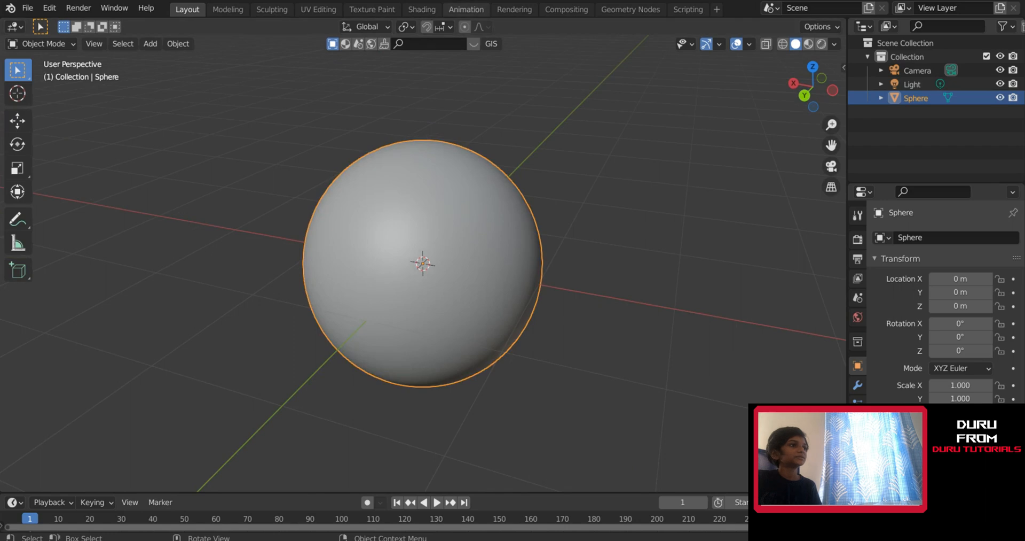
pyautogui.click(421, 8)
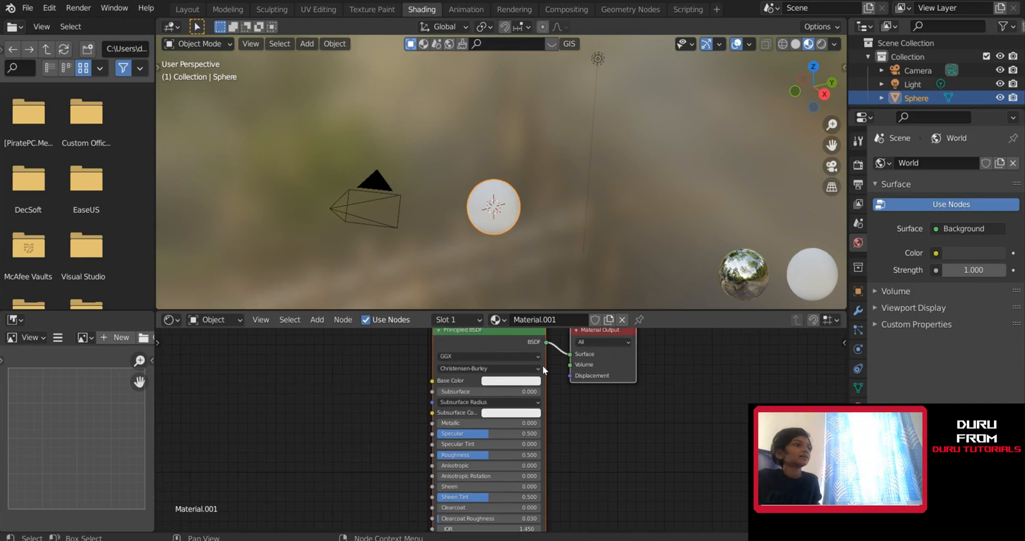
pyautogui.click(318, 320)
pyautogui.click(342, 337)
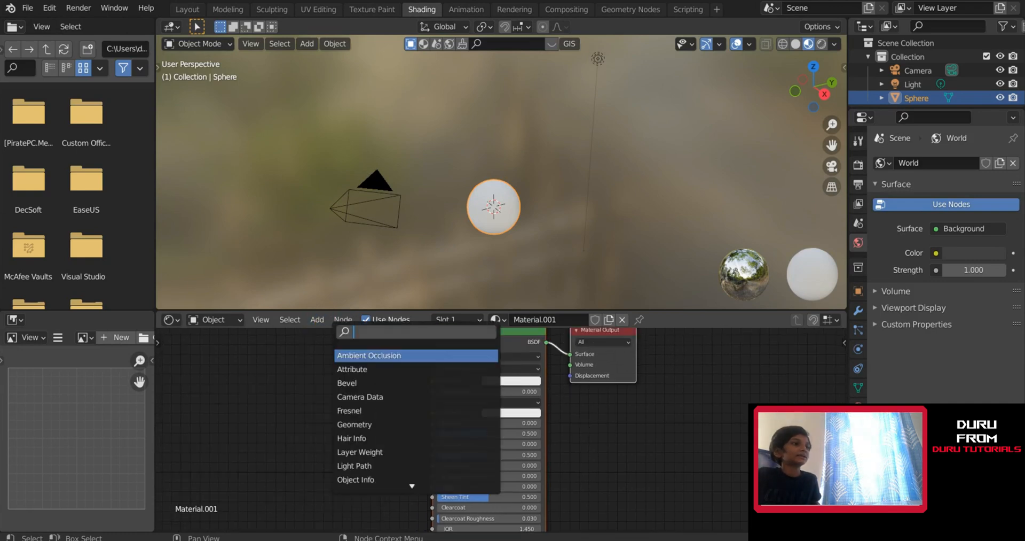
pyautogui.write('noise')
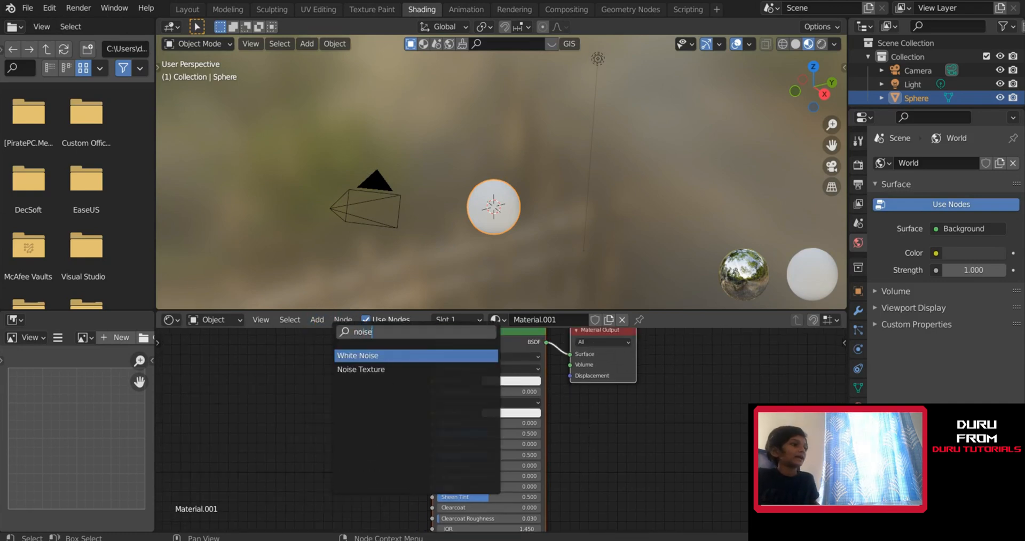
pyautogui.press('Return')
pyautogui.rightClick(324, 342)
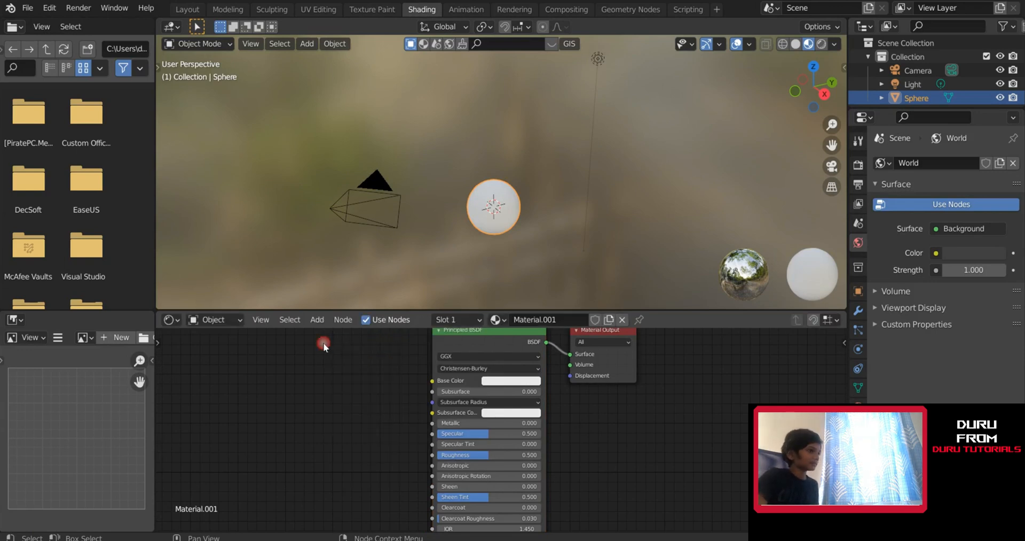
# Add a Noise Texture node before the Principled BSDF in the sphere's material
pyautogui.click(317, 319)
pyautogui.click(340, 334)
pyautogui.write('noise')
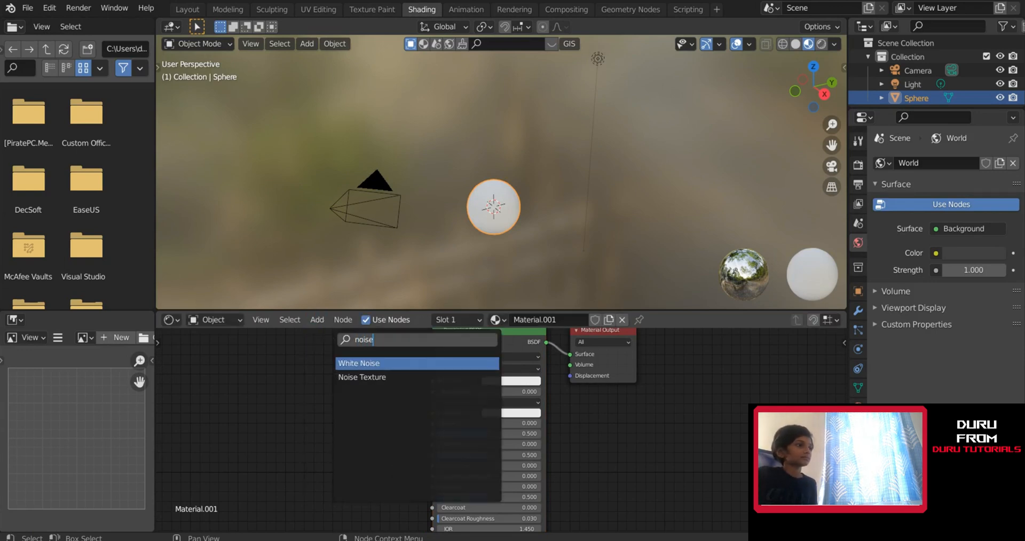
pyautogui.press('Down')
pyautogui.press('Return')
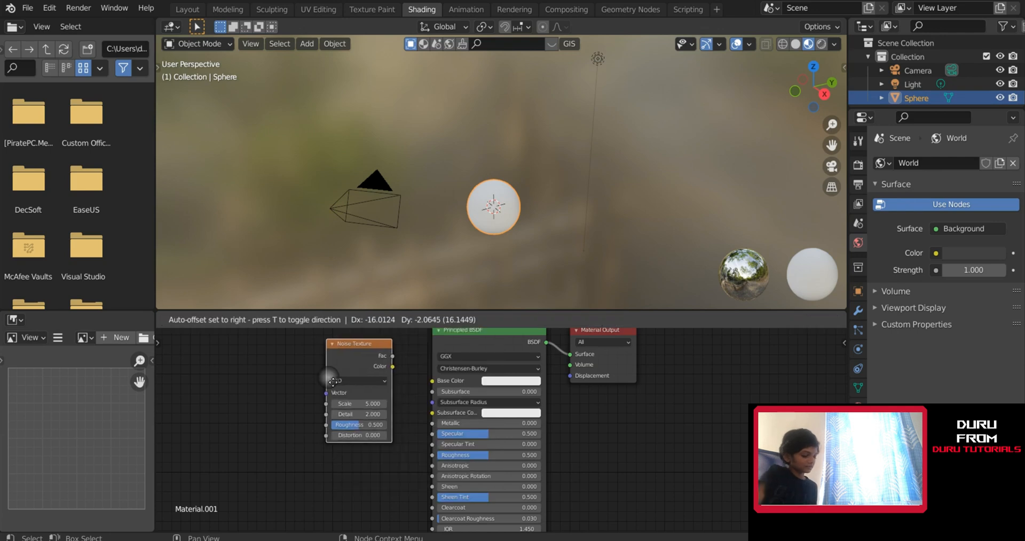
pyautogui.click(283, 355)
# Add a ColorRamp node and arrange it between the Noise Texture and the Principled BSDF
pyautogui.click(317, 320)
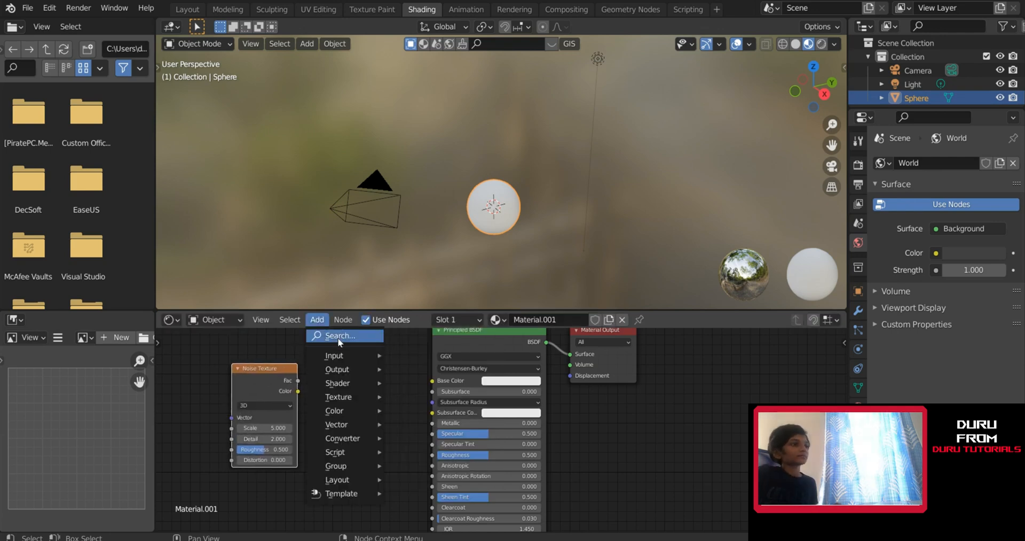
pyautogui.click(339, 334)
pyautogui.write('color')
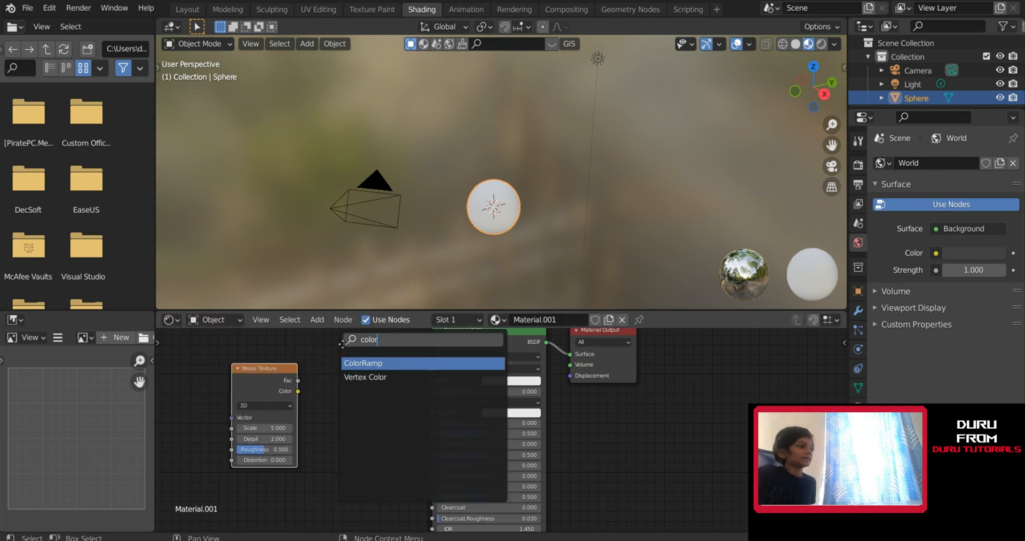
pyautogui.press('Return')
pyautogui.click(309, 353)
pyautogui.moveTo(254, 377); pyautogui.dragTo(203, 389)
pyautogui.moveTo(341, 380); pyautogui.dragTo(301, 399)
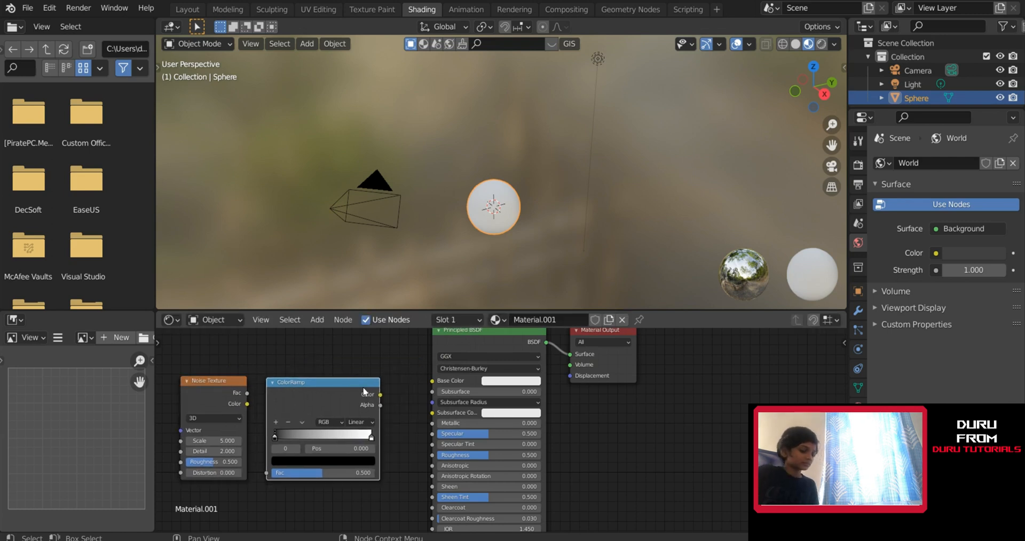
# Link the ColorRamp's Color to Base Color, its Alpha to Roughness, and the Noise Texture's Fac to the ramp's Fac
pyautogui.moveTo(380, 395); pyautogui.dragTo(437, 384)
pyautogui.moveTo(377, 406); pyautogui.dragTo(409, 412)
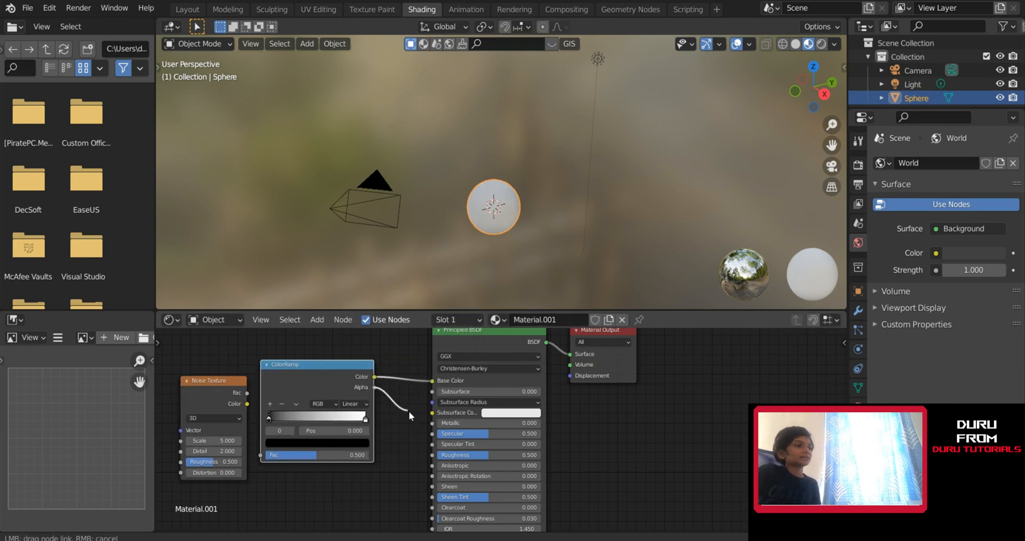
pyautogui.moveTo(434, 451); pyautogui.dragTo(432, 454)
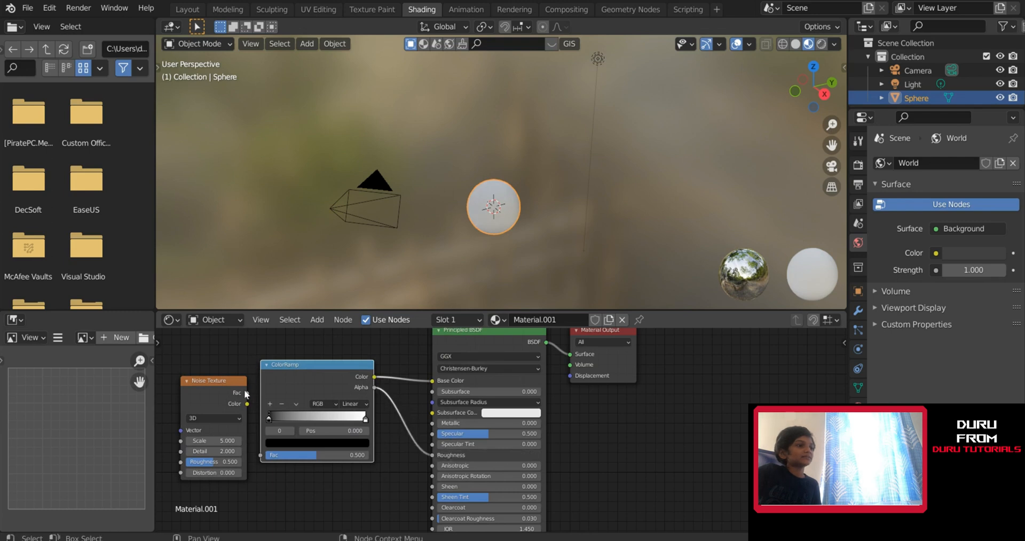
pyautogui.moveTo(234, 390); pyautogui.dragTo(257, 454)
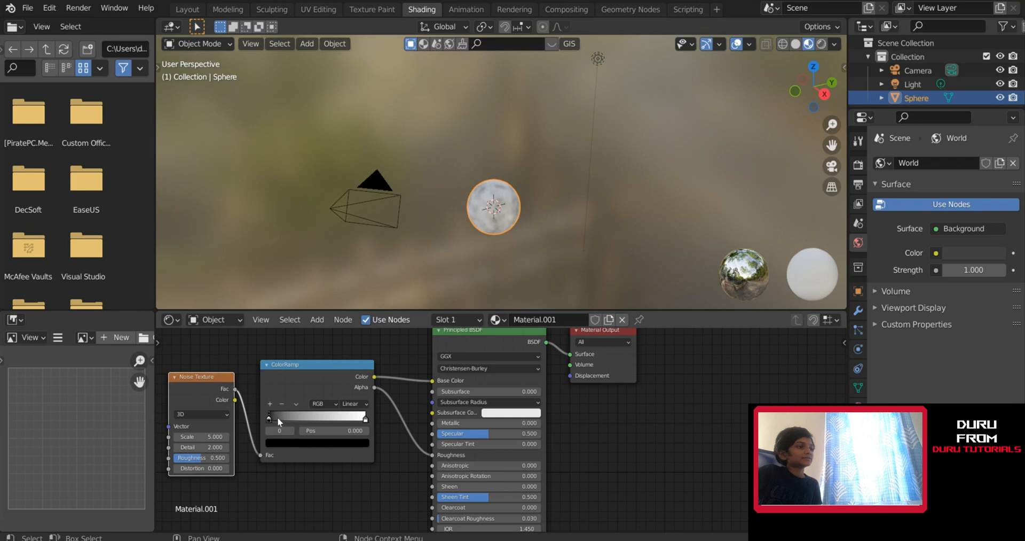
# Move the ColorRamp's black stop to about position 0.475
pyautogui.moveTo(270, 419); pyautogui.dragTo(315, 419)
pyautogui.scroll(5, 563, 219)
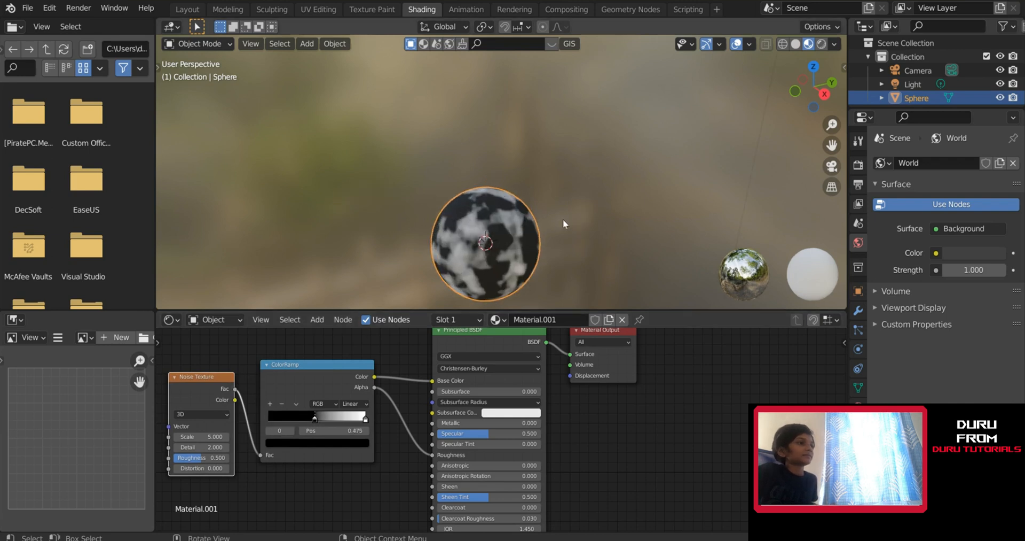
pyautogui.moveTo(562, 219); pyautogui.dragTo(579, 162, button='middle')
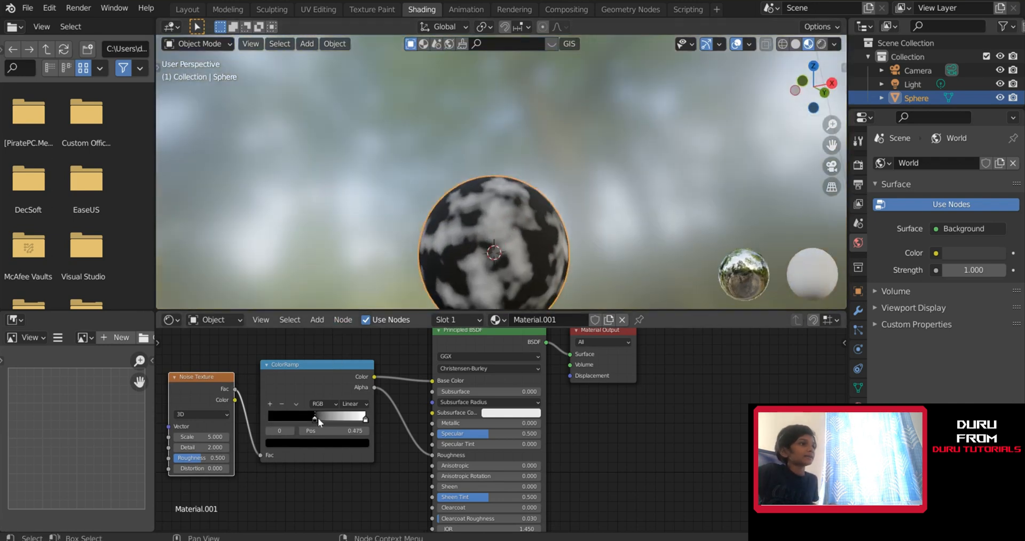
pyautogui.moveTo(314, 418)
pyautogui.mouseDown()
pyautogui.moveTo(300, 421)
pyautogui.moveTo(313, 420)
pyautogui.mouseUp()
pyautogui.scroll(3, 424, 245)
pyautogui.moveTo(424, 246); pyautogui.dragTo(476, 203, button='middle')
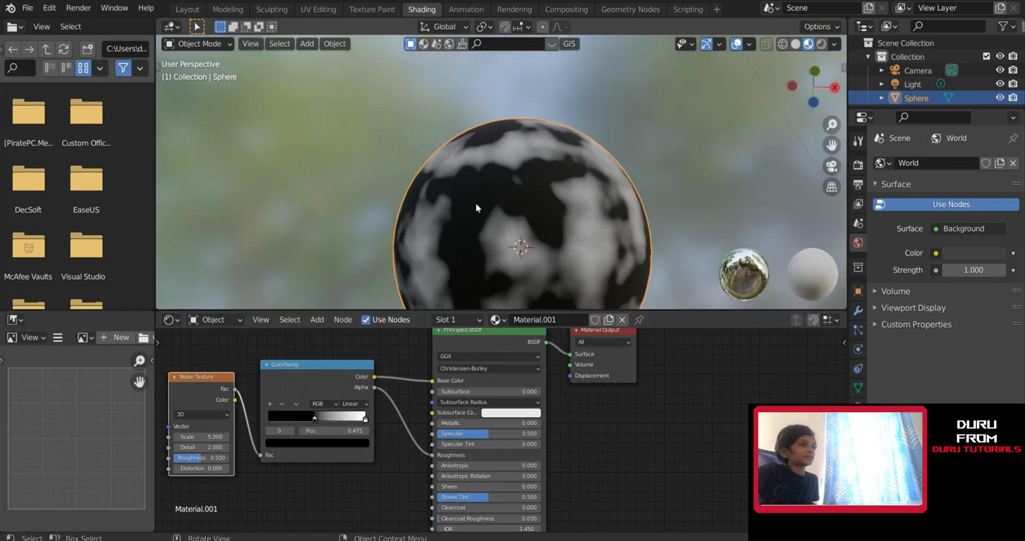
# Move the ColorRamp's white stop to about position 0.667
pyautogui.scroll(3, 476, 203)
pyautogui.moveTo(366, 421); pyautogui.dragTo(313, 422)
pyautogui.moveTo(363, 213); pyautogui.dragTo(489, 198, button='middle')
pyautogui.scroll(-3, 480, 184)
pyautogui.scroll(3, 479, 184)
pyautogui.scroll(-3, 489, 184)
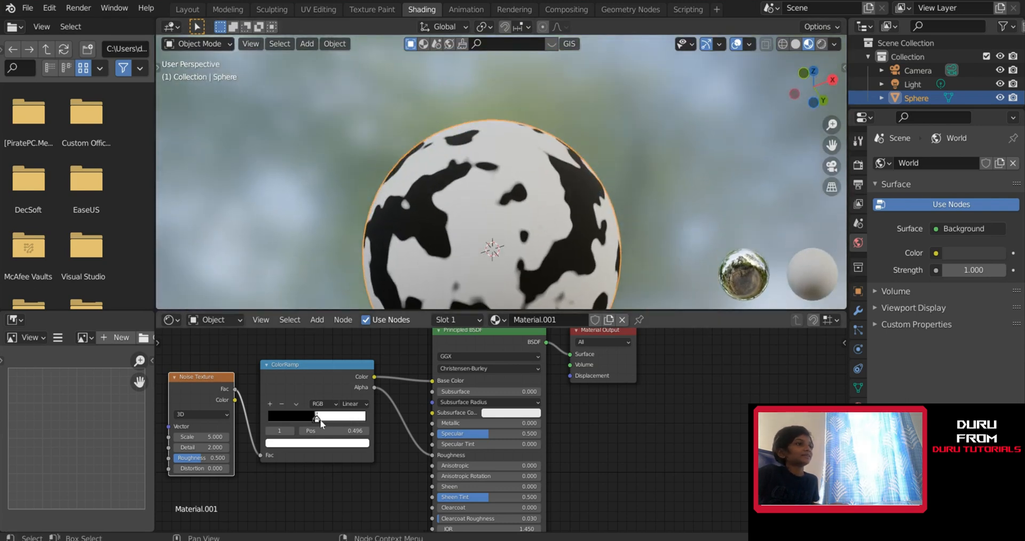
pyautogui.moveTo(320, 419); pyautogui.dragTo(333, 418)
pyautogui.moveTo(450, 210); pyautogui.dragTo(406, 214, button='middle')
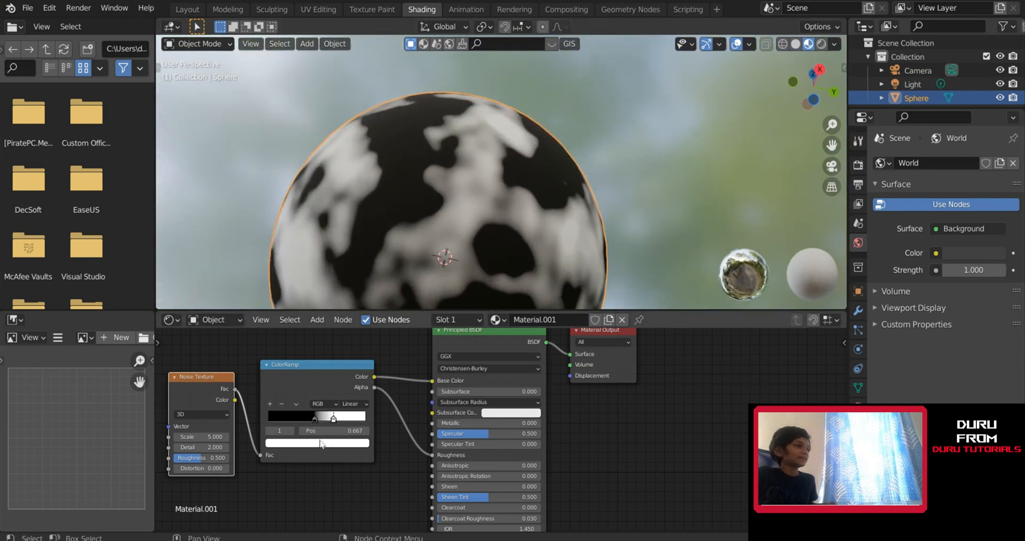
# Change the ColorRamp's white stop to a fully saturated red with value 1.000
pyautogui.scroll(4, 321, 443)
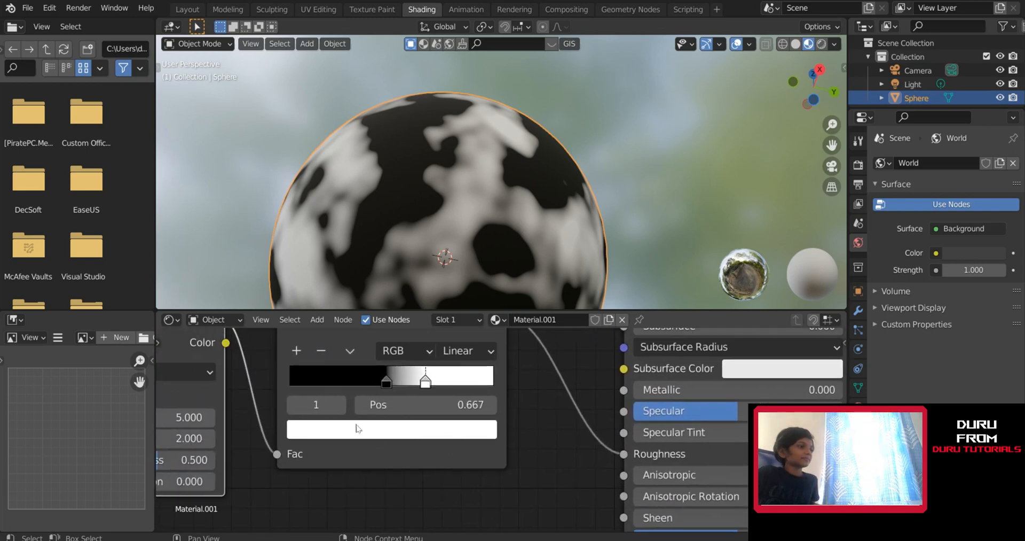
pyautogui.click(386, 382)
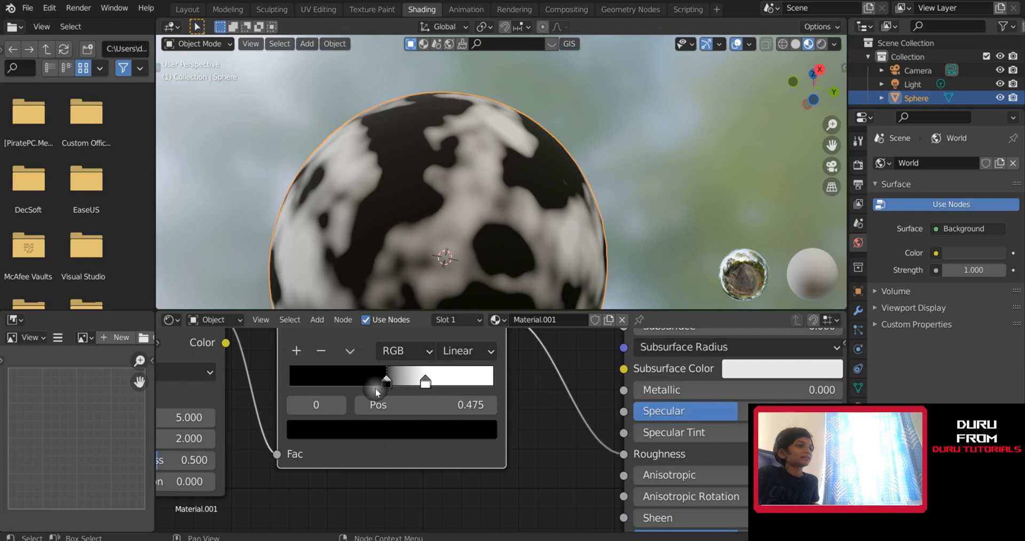
pyautogui.click(426, 381)
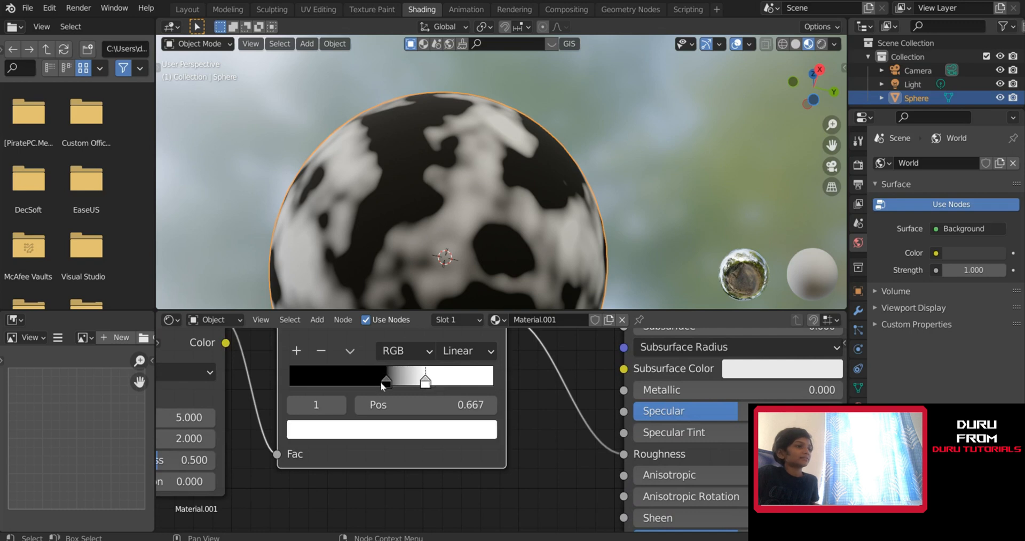
pyautogui.click(406, 380)
pyautogui.click(426, 381)
pyautogui.click(388, 381)
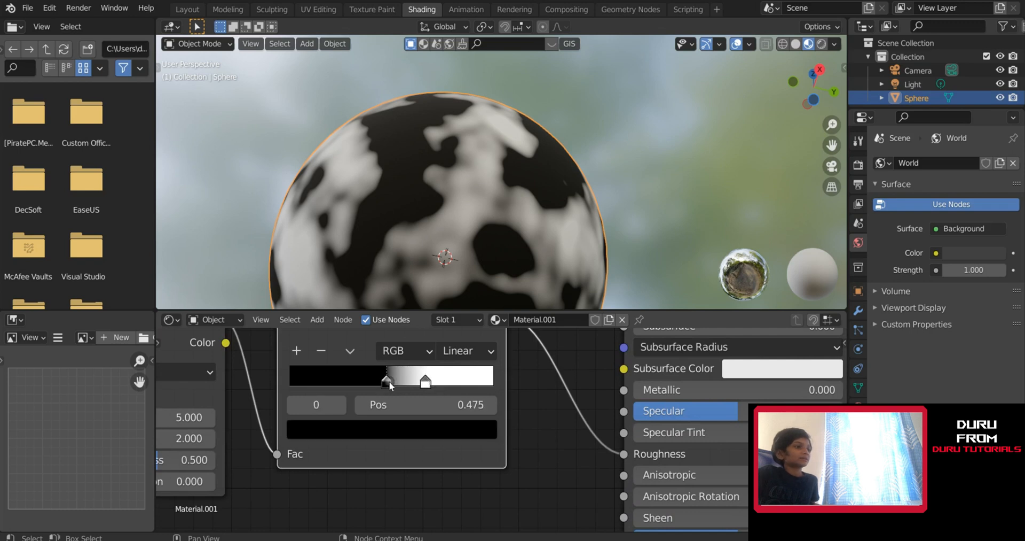
pyautogui.click(427, 381)
pyautogui.click(428, 429)
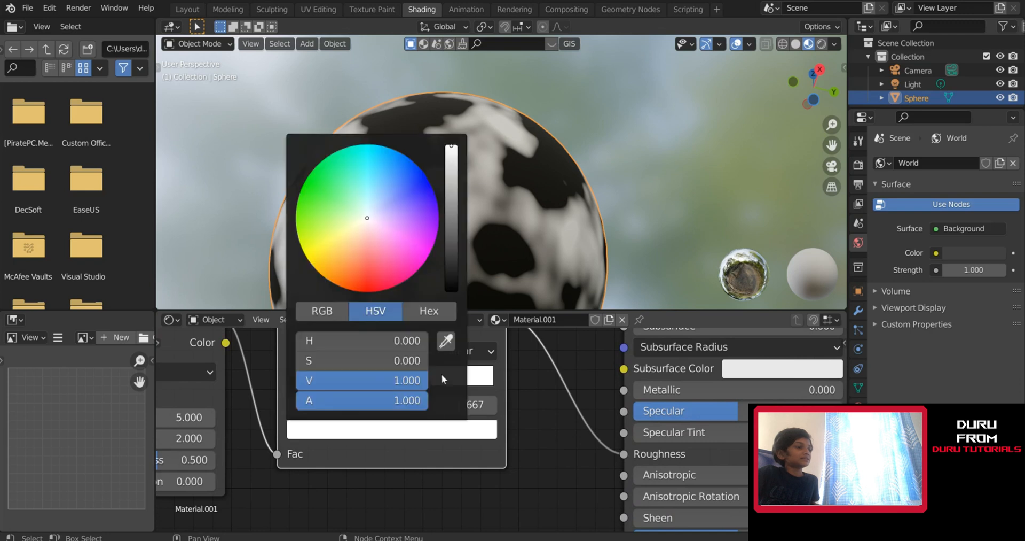
pyautogui.moveTo(380, 255); pyautogui.dragTo(367, 291)
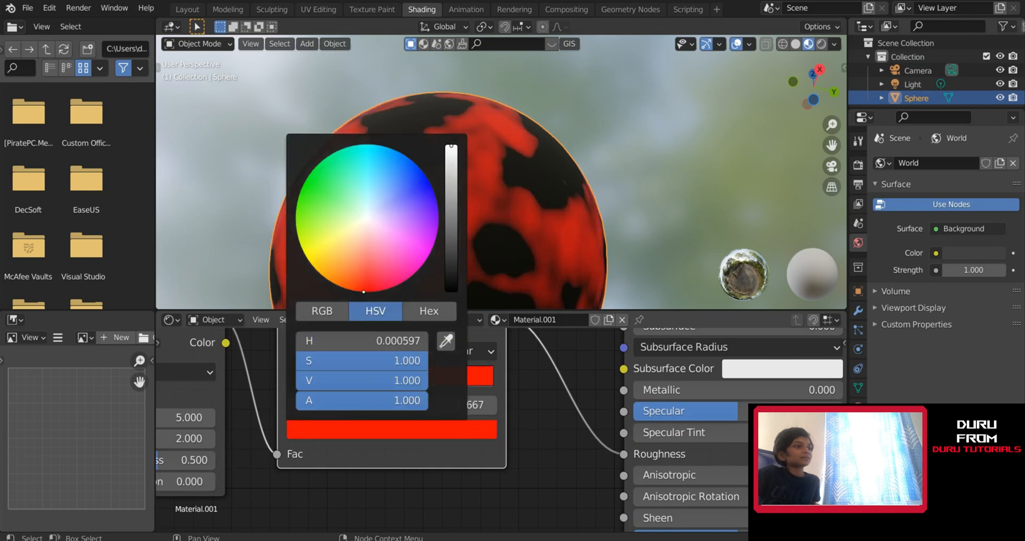
# Adjust the ColorRamp's stops, placing red at about 0.681 and black at about 0.457
pyautogui.moveTo(530, 183); pyautogui.dragTo(618, 199, button='middle')
pyautogui.scroll(-3, 537, 180)
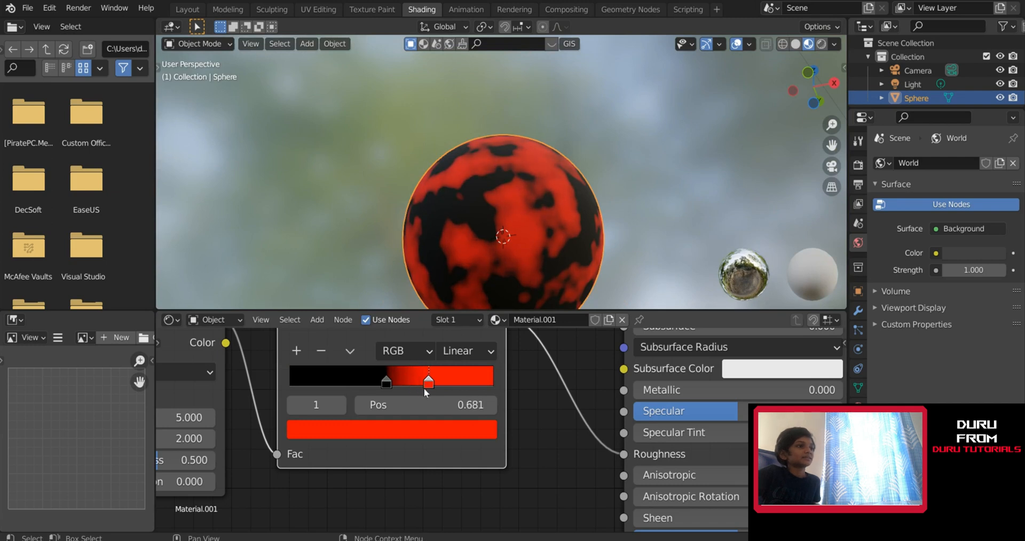
pyautogui.moveTo(392, 384)
pyautogui.mouseDown()
pyautogui.moveTo(377, 380)
pyautogui.moveTo(396, 380)
pyautogui.mouseUp()
pyautogui.scroll(-2, 351, 404)
pyautogui.moveTo(351, 405); pyautogui.dragTo(397, 413, button='middle')
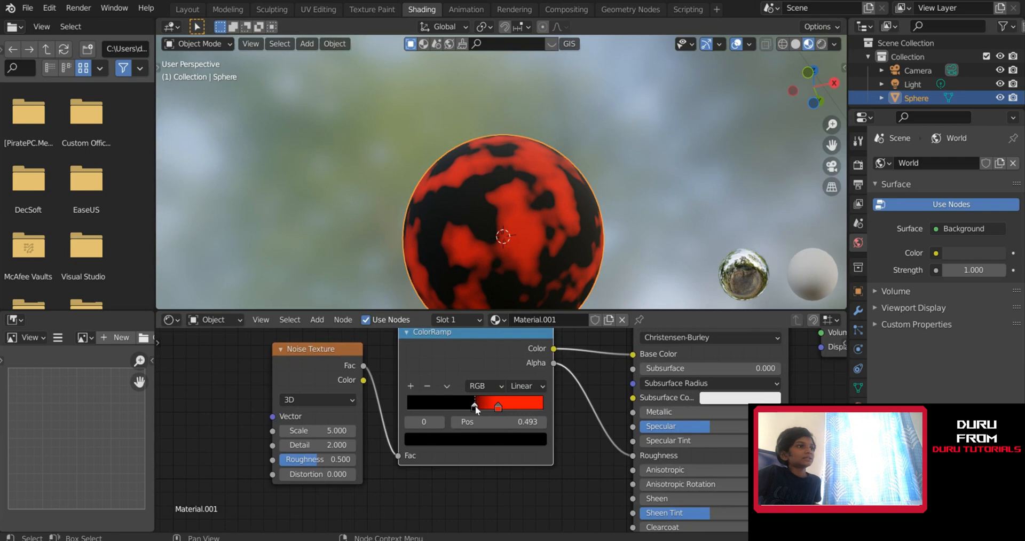
pyautogui.moveTo(476, 405); pyautogui.dragTo(471, 409)
pyautogui.scroll(1, 471, 408)
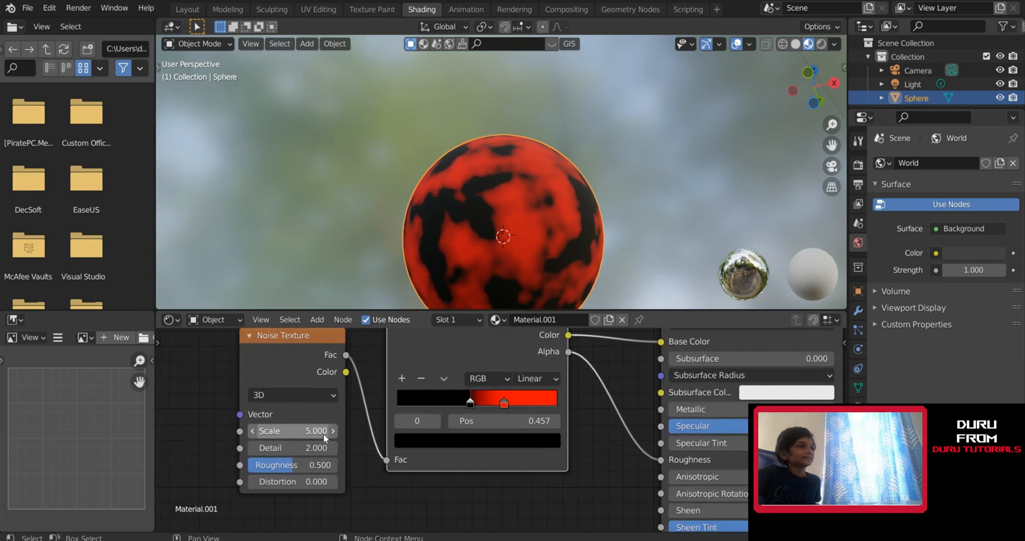
# Set the Noise Texture's Scale to 6.5, Detail to 6 and Roughness to about 0.413
pyautogui.moveTo(292, 430); pyautogui.dragTo(303, 431)
pyautogui.scroll(2, 400, 456)
pyautogui.moveTo(246, 444); pyautogui.dragTo(275, 446)
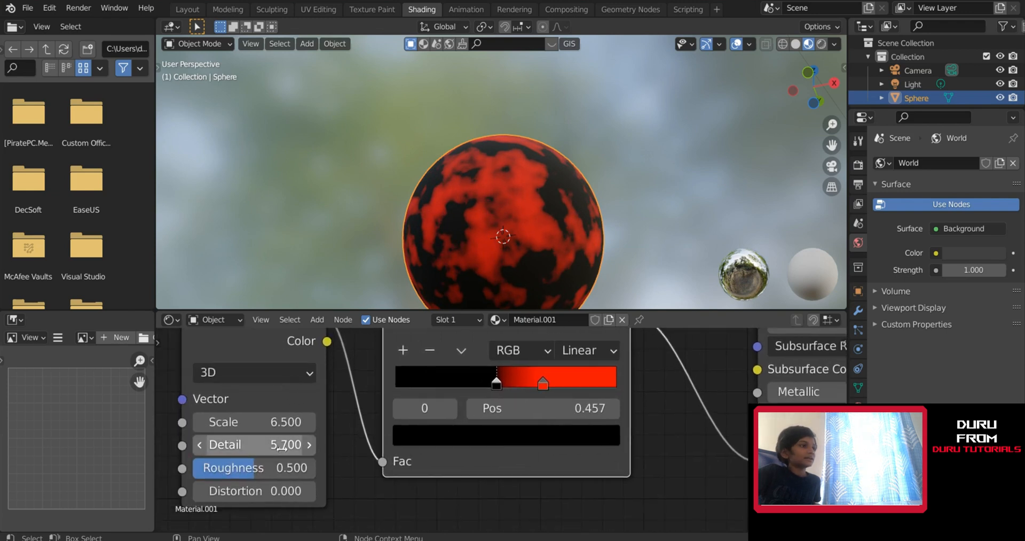
pyautogui.click(275, 446)
pyautogui.write('5.7')
pyautogui.press('Return')
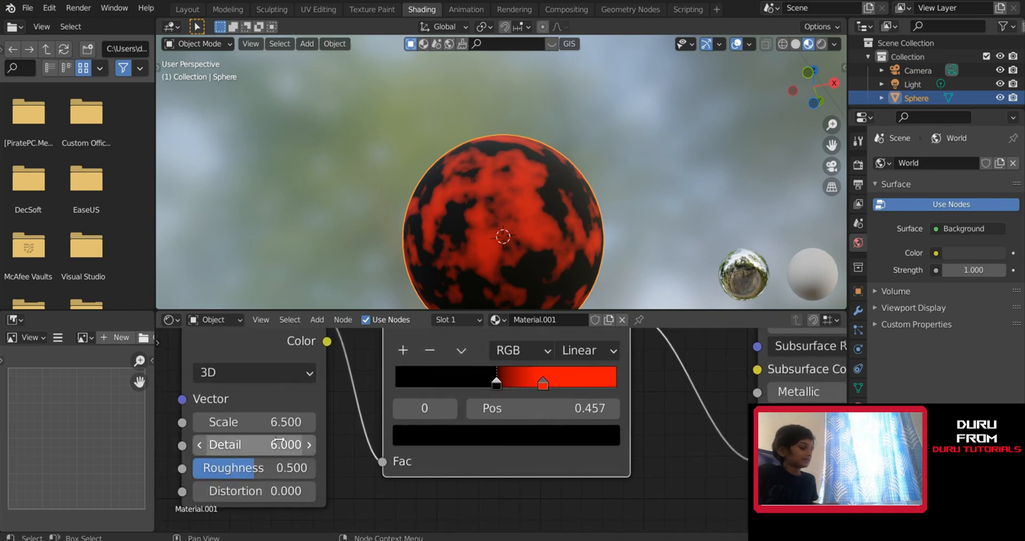
pyautogui.moveTo(255, 468); pyautogui.dragTo(233, 468)
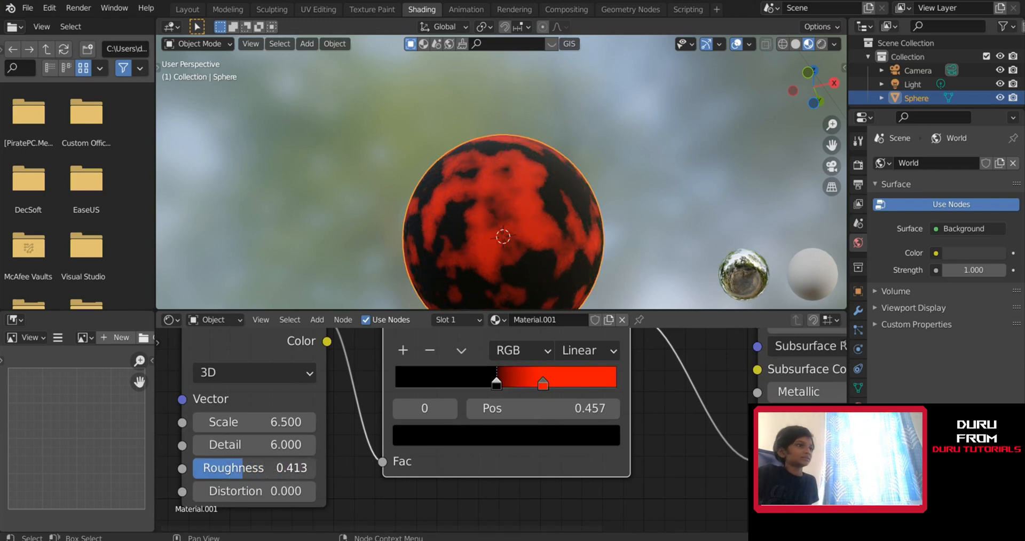
# Set the Noise Texture's Roughness to 0.5 and its Distortion to 0.01
pyautogui.click(247, 467)
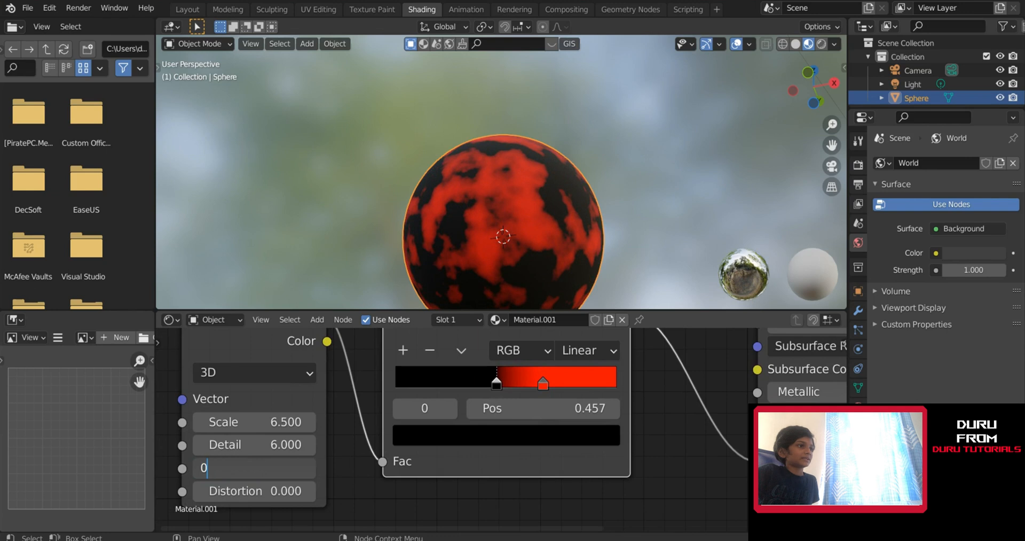
pyautogui.write('0.5')
pyautogui.press('Return')
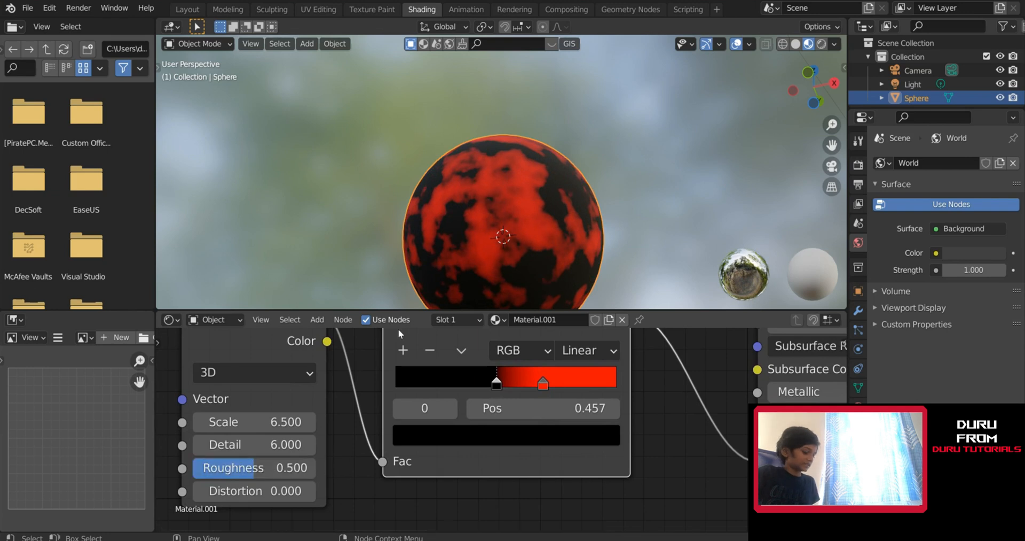
pyautogui.scroll(3, 461, 246)
pyautogui.moveTo(462, 246); pyautogui.dragTo(512, 235, button='middle')
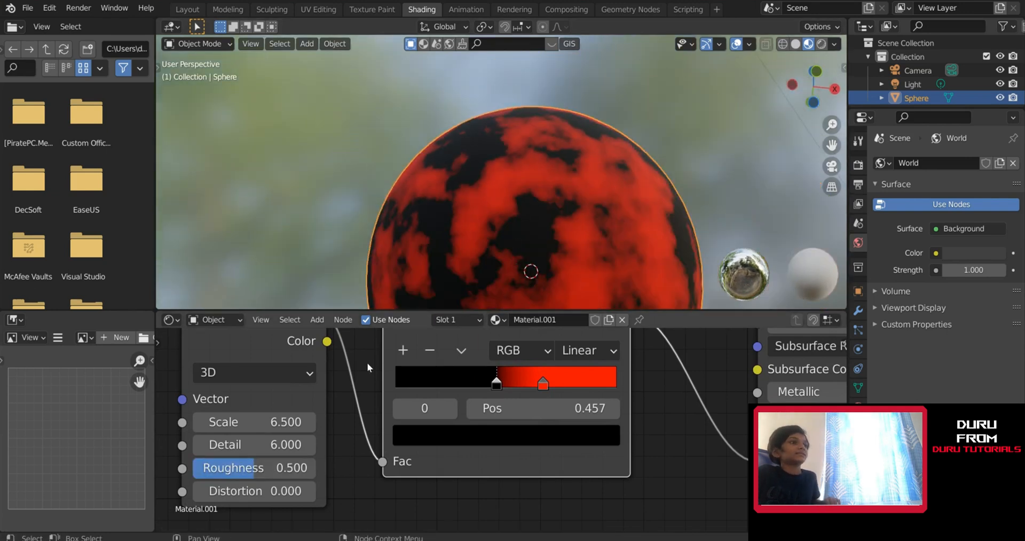
pyautogui.moveTo(257, 495); pyautogui.dragTo(259, 496)
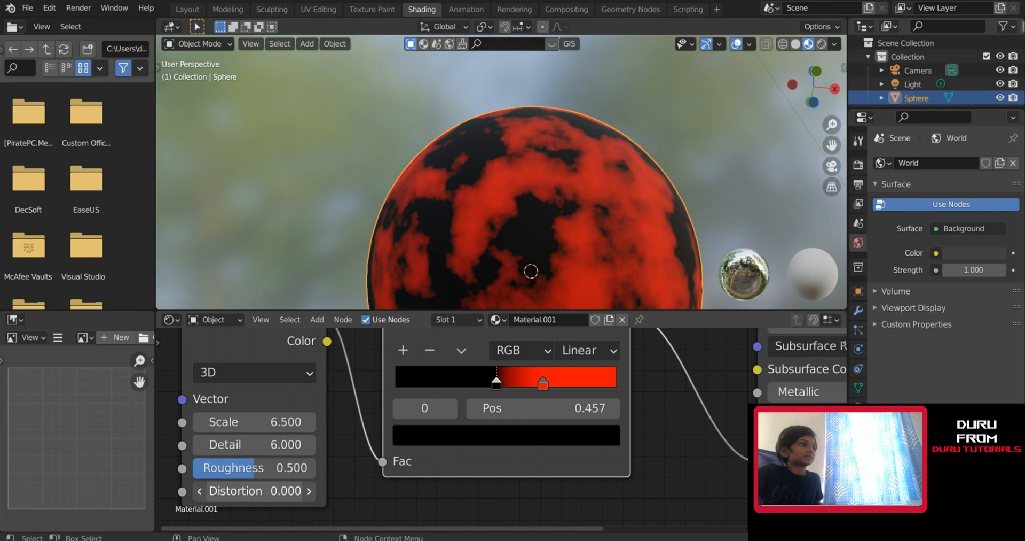
pyautogui.click(256, 490)
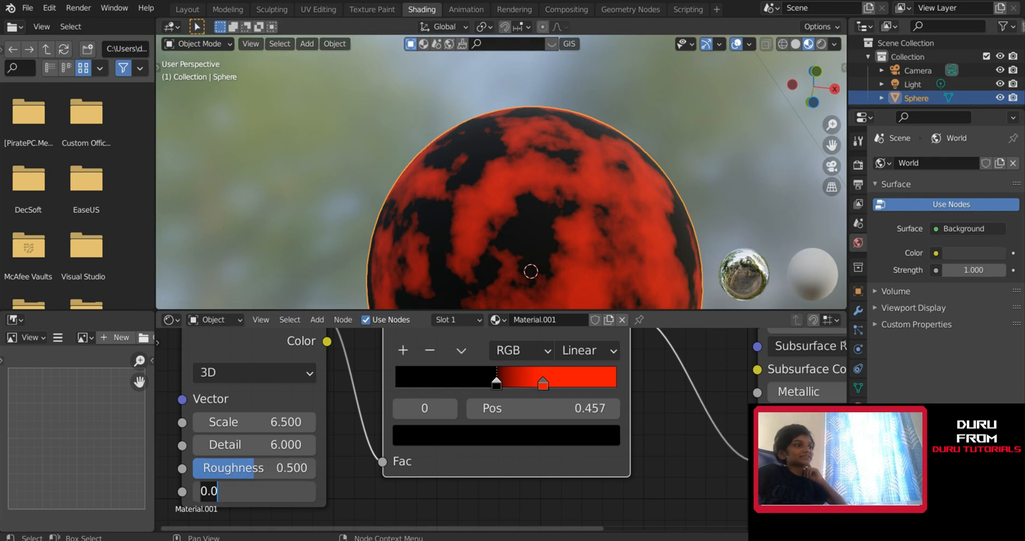
pyautogui.press('Return')
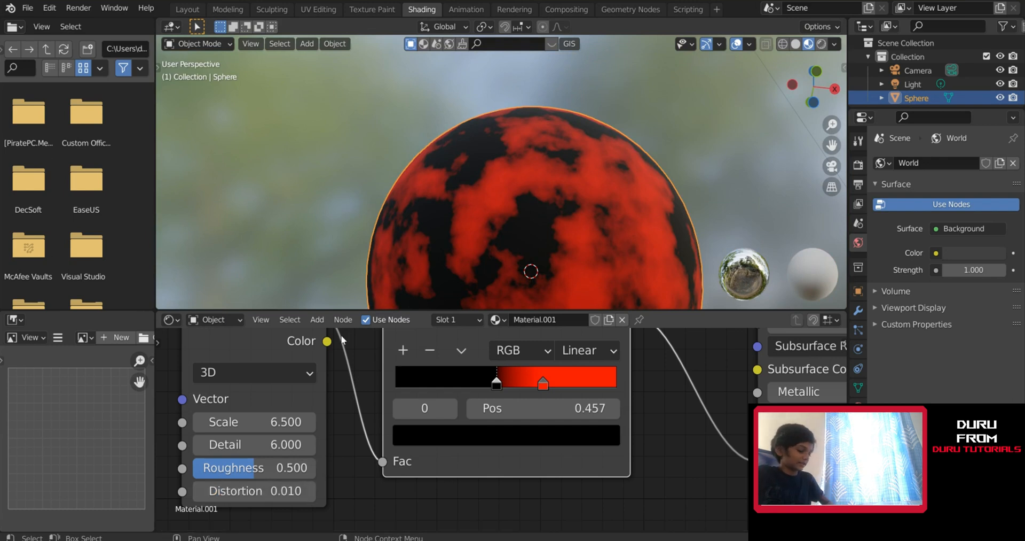
# Examine the red-and-black pattern on the sphere and the material's node layout
pyautogui.scroll(-1, 509, 192)
pyautogui.scroll(2, 508, 192)
pyautogui.moveTo(508, 193); pyautogui.dragTo(511, 222, button='middle')
pyautogui.scroll(1, 546, 181)
pyautogui.scroll(-4, 546, 182)
pyautogui.scroll(-1, 511, 221)
pyautogui.scroll(-4, 515, 379)
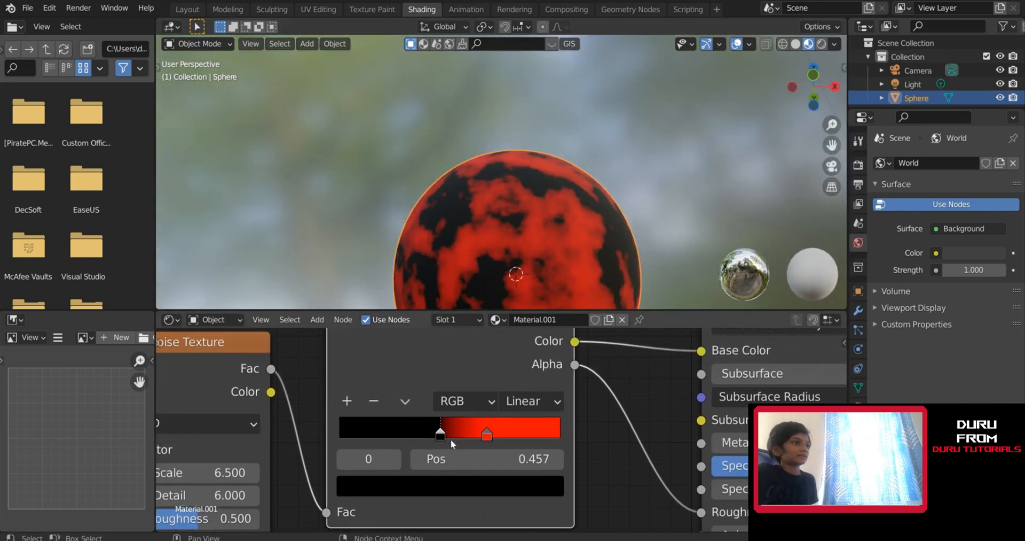
pyautogui.scroll(-3, 297, 408)
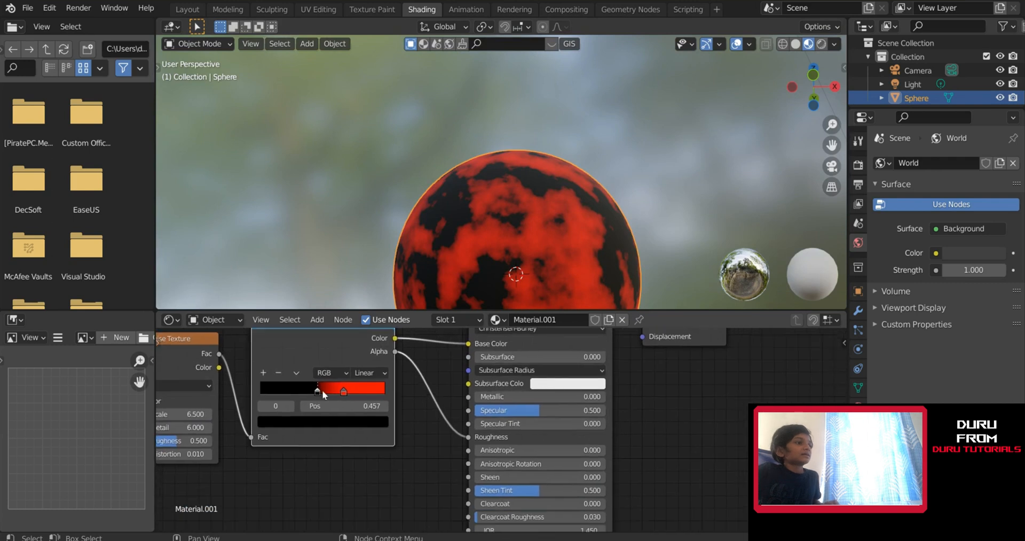
# Add a Bump node below the ColorRamp and connect its Normal output to the Principled BSDF's Normal input
pyautogui.click(317, 319)
pyautogui.click(331, 329)
pyautogui.write('bump')
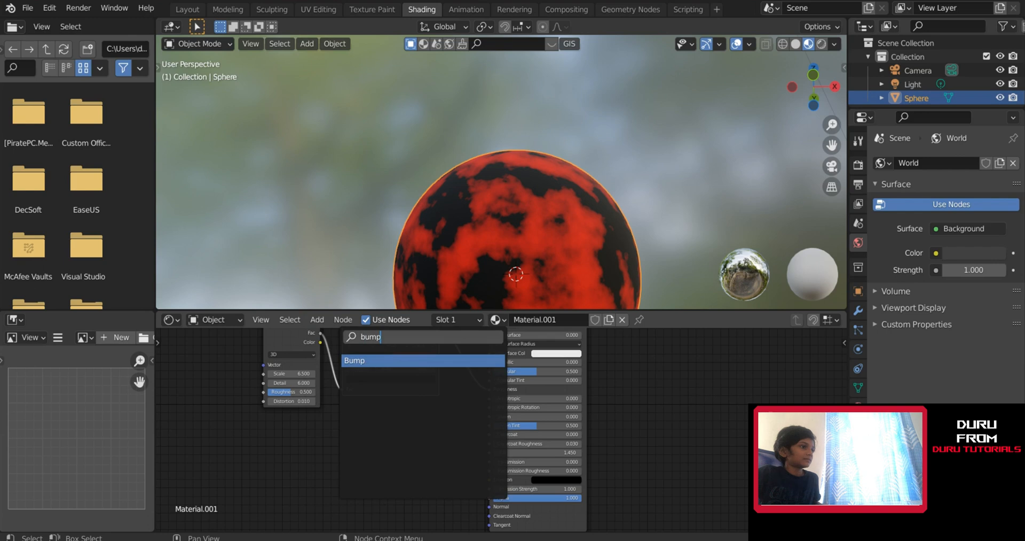
pyautogui.press('Return')
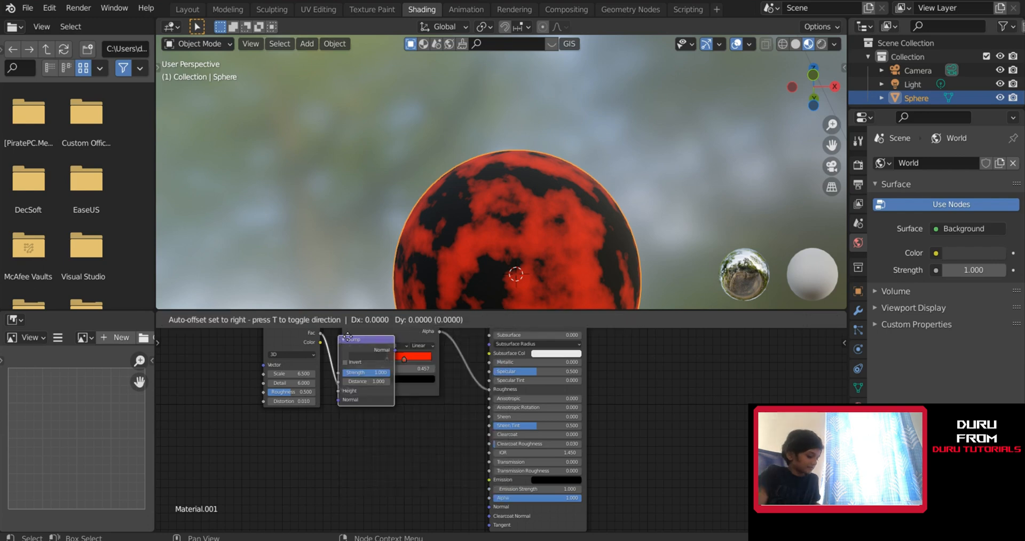
pyautogui.click(399, 455)
pyautogui.scroll(3, 447, 445)
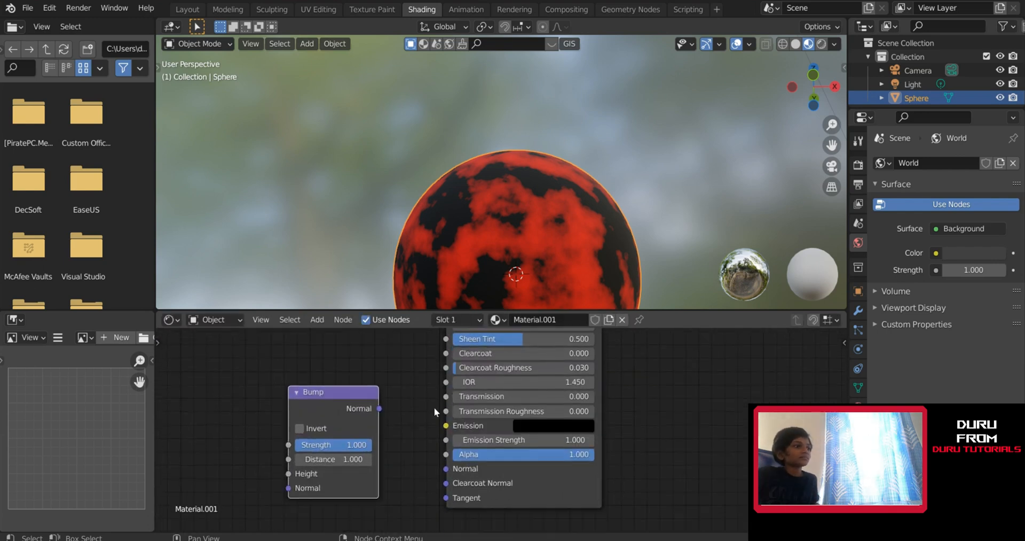
pyautogui.moveTo(380, 408); pyautogui.dragTo(446, 469)
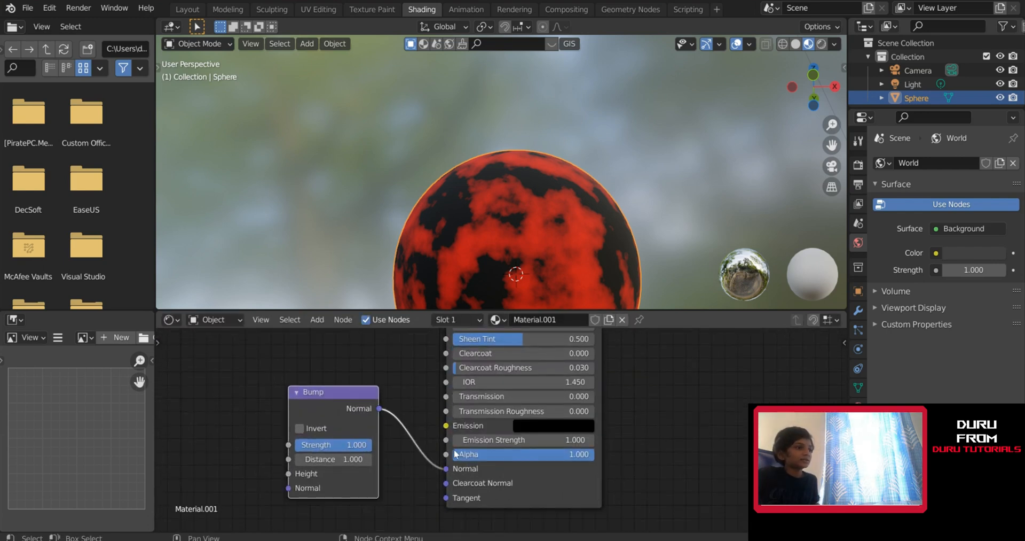
# Move the Noise Texture node away from the ColorRamp and connect its Color output to the Bump node's Height input
pyautogui.scroll(-2, 455, 454)
pyautogui.moveTo(455, 454); pyautogui.dragTo(581, 467, button='middle')
pyautogui.scroll(-3, 581, 466)
pyautogui.scroll(-2, 519, 433)
pyautogui.moveTo(418, 389); pyautogui.dragTo(396, 424, button='middle')
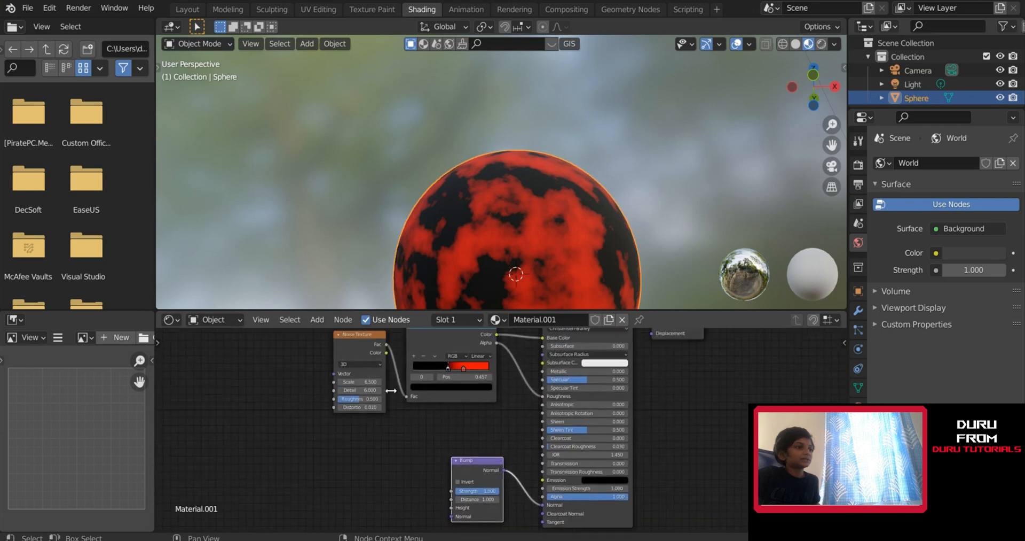
pyautogui.moveTo(384, 355); pyautogui.dragTo(333, 386)
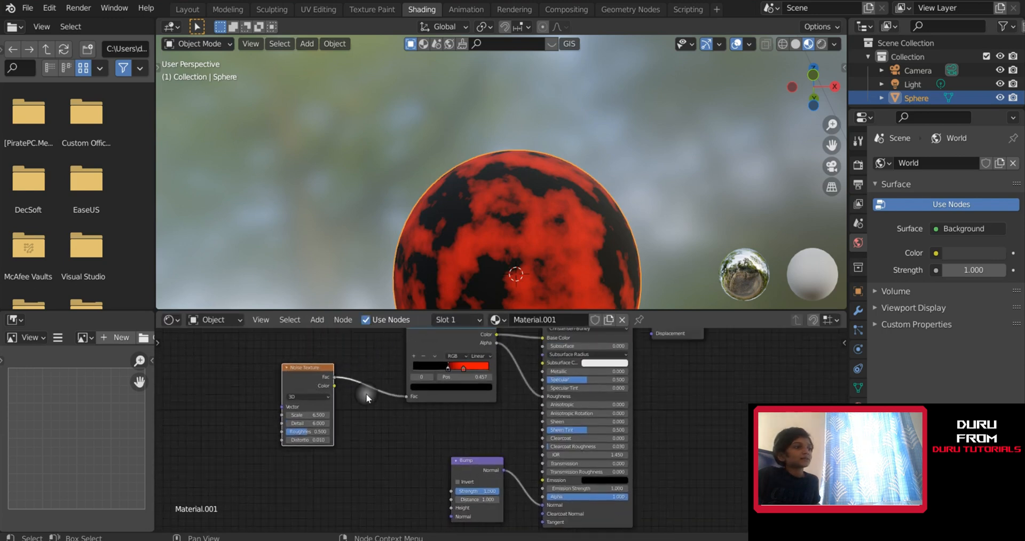
pyautogui.moveTo(347, 387); pyautogui.dragTo(332, 402, button='middle')
pyautogui.scroll(1, 331, 401)
pyautogui.moveTo(303, 396); pyautogui.dragTo(427, 527)
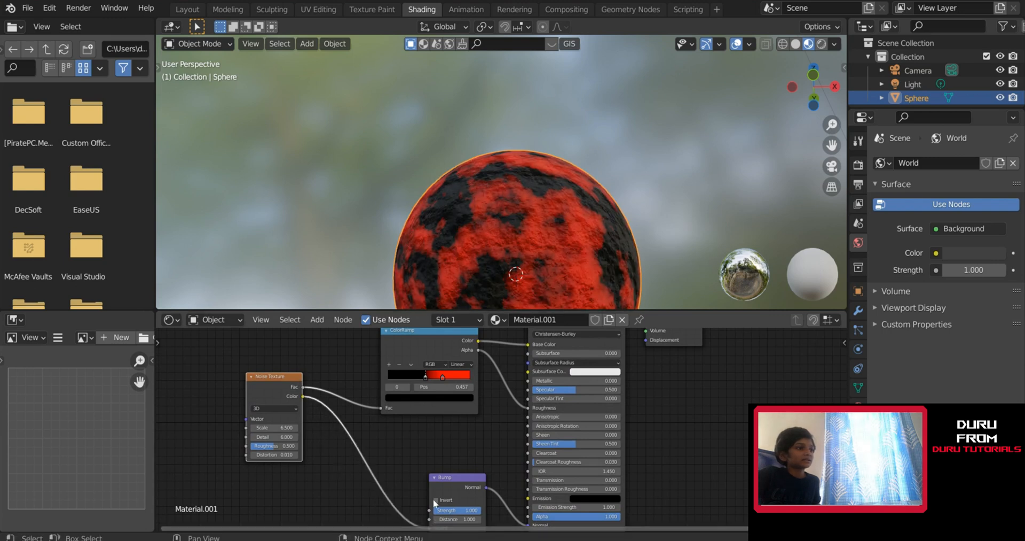
# Inspect the bumpy surface of the sphere from several angles and distances
pyautogui.moveTo(457, 478); pyautogui.dragTo(451, 439, button='middle')
pyautogui.scroll(3, 517, 171)
pyautogui.scroll(-5, 517, 171)
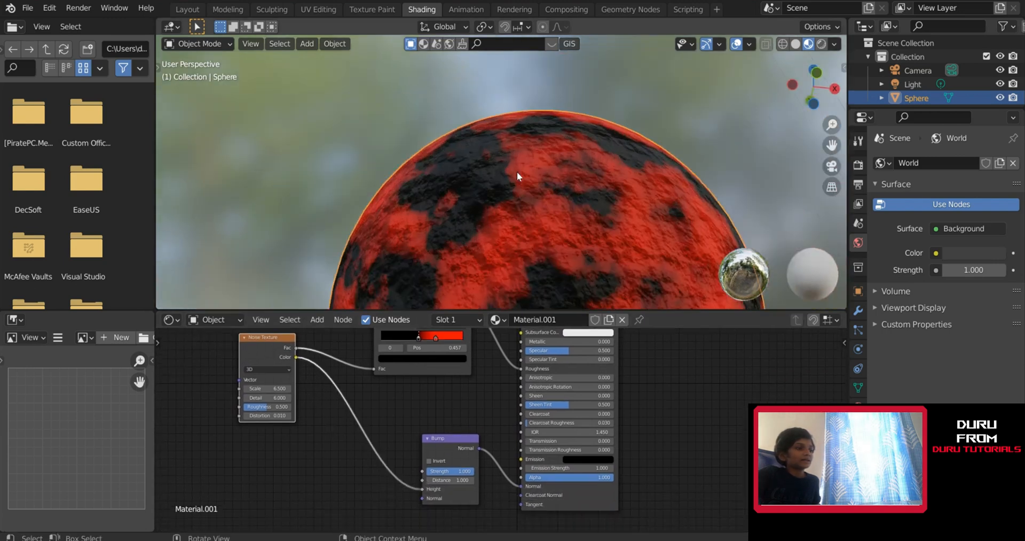
pyautogui.moveTo(517, 172); pyautogui.dragTo(458, 152, button='middle')
pyautogui.scroll(5, 458, 153)
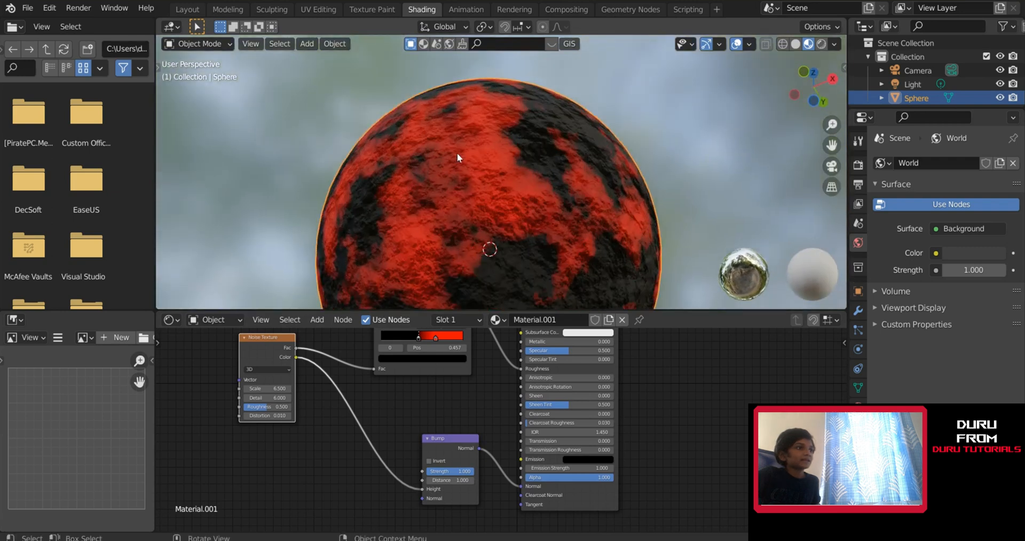
pyautogui.scroll(-5, 648, 176)
pyautogui.scroll(3, 512, 182)
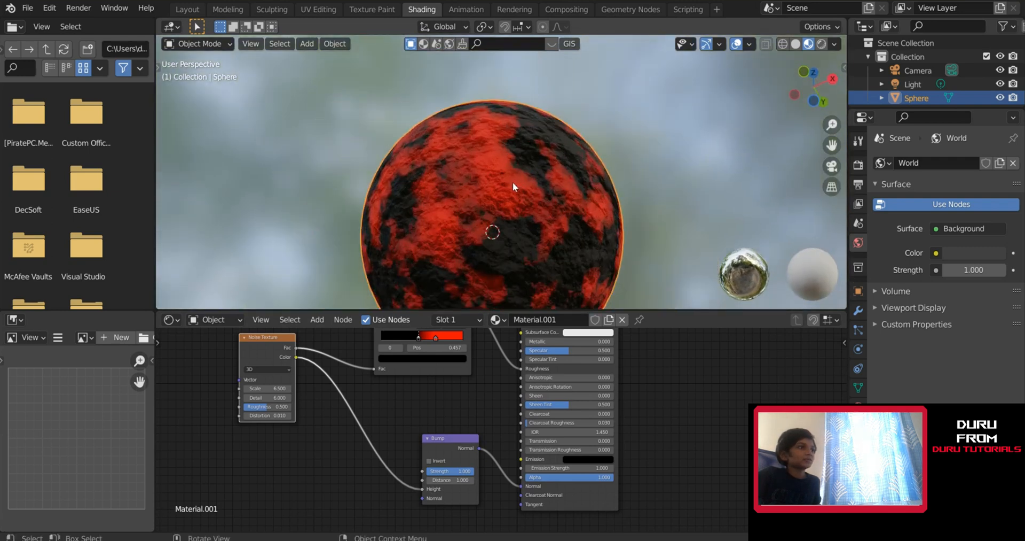
pyautogui.moveTo(512, 182); pyautogui.dragTo(606, 184, button='middle')
pyautogui.scroll(8, 534, 480)
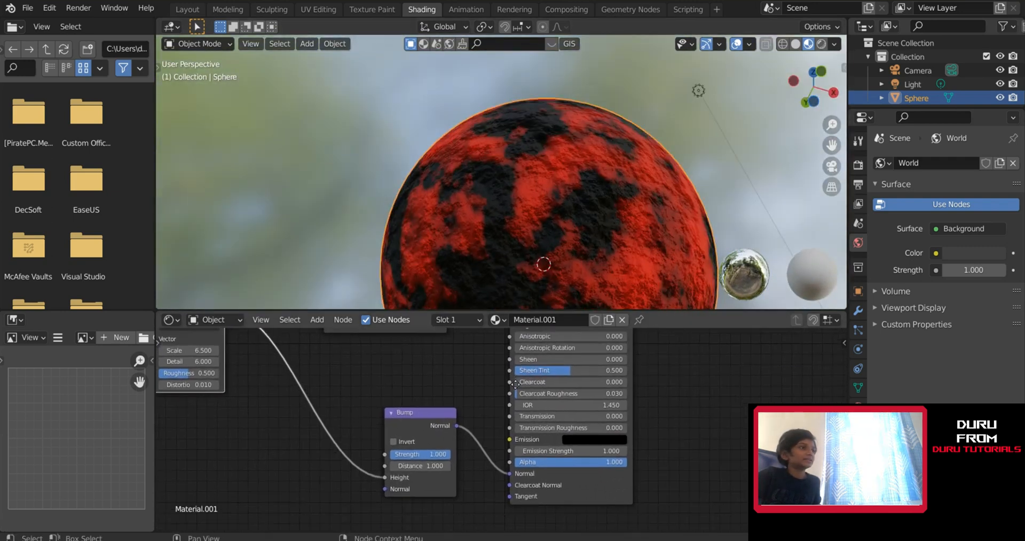
# Try a Distance of 5.4 on the Bump node and set it back to 1
pyautogui.moveTo(457, 434); pyautogui.dragTo(486, 417, button='middle')
pyautogui.scroll(2, 411, 458)
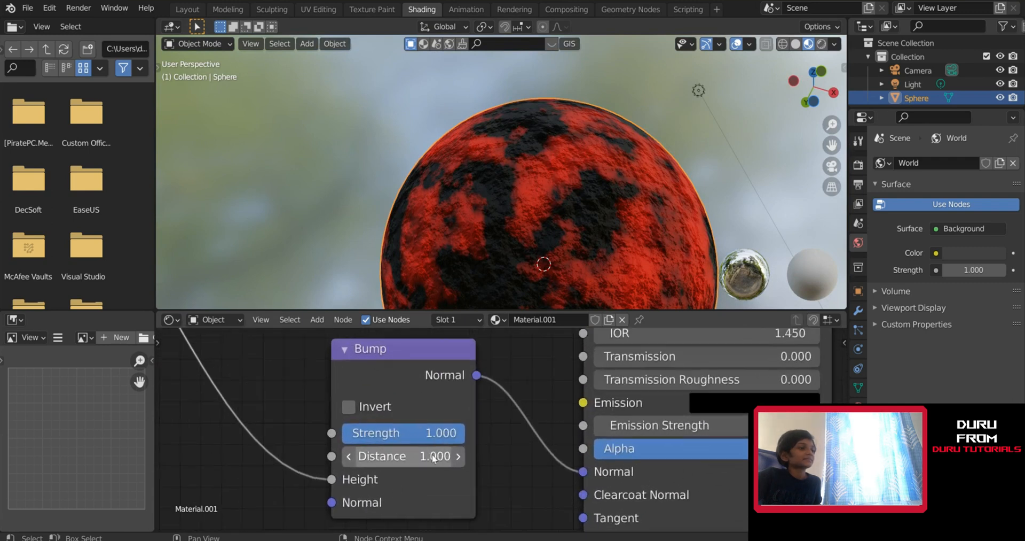
pyautogui.moveTo(411, 456); pyautogui.dragTo(420, 450)
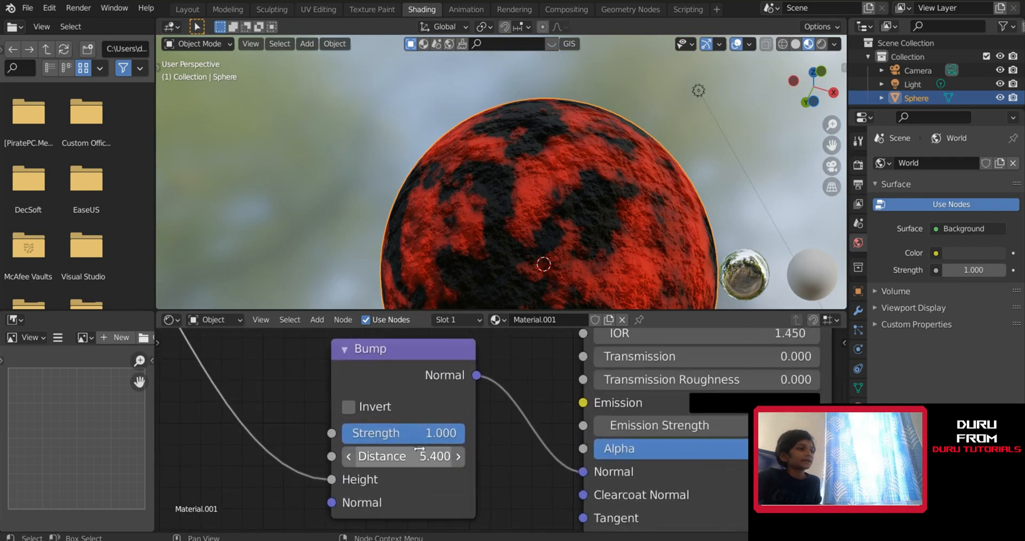
pyautogui.click(432, 465)
pyautogui.write('1')
pyautogui.press('Return')
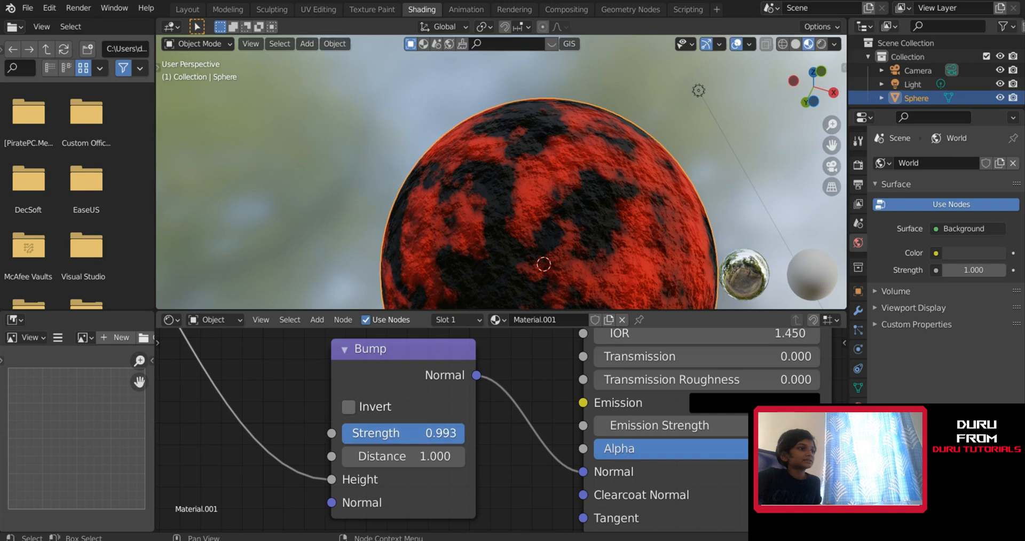
# Reduce the Bump node's Strength to 0.3
pyautogui.moveTo(438, 433); pyautogui.dragTo(388, 433)
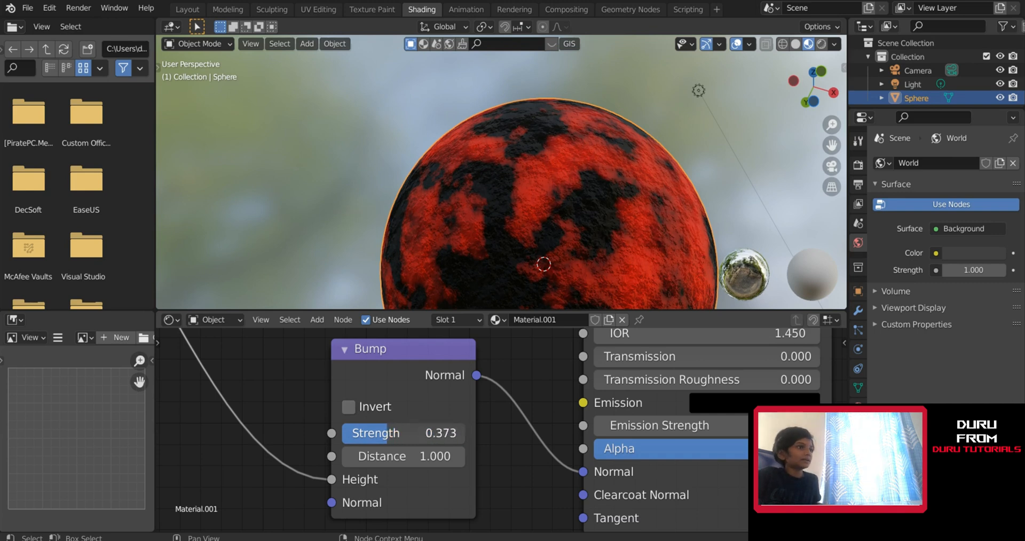
pyautogui.click(384, 432)
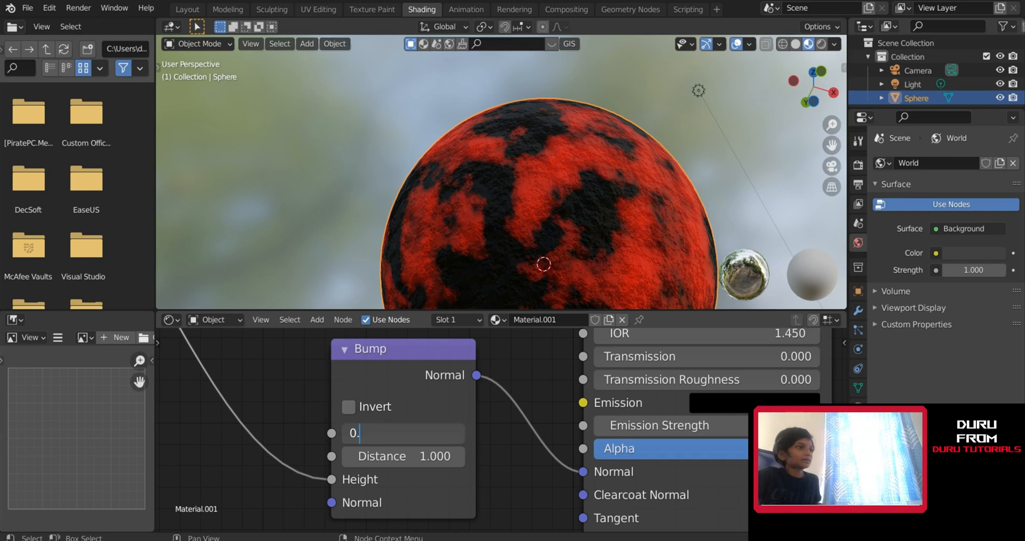
pyautogui.press('Return')
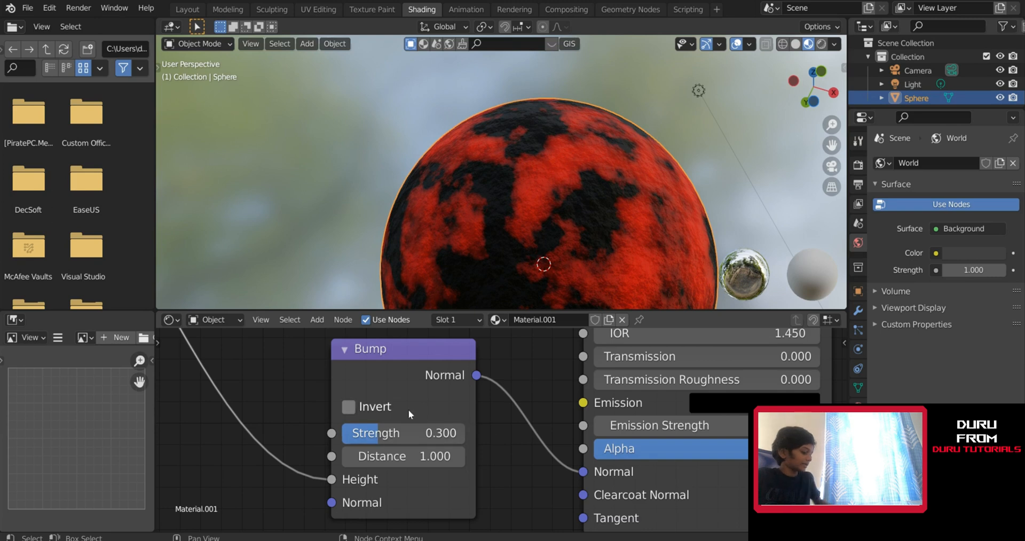
# Raise the Noise Texture's Roughness to about 0.613
pyautogui.scroll(-2, 453, 420)
pyautogui.moveTo(467, 433); pyautogui.dragTo(512, 482, button='middle')
pyautogui.scroll(-10, 511, 483)
pyautogui.scroll(5, 293, 466)
pyautogui.moveTo(280, 416); pyautogui.dragTo(320, 467, button='middle')
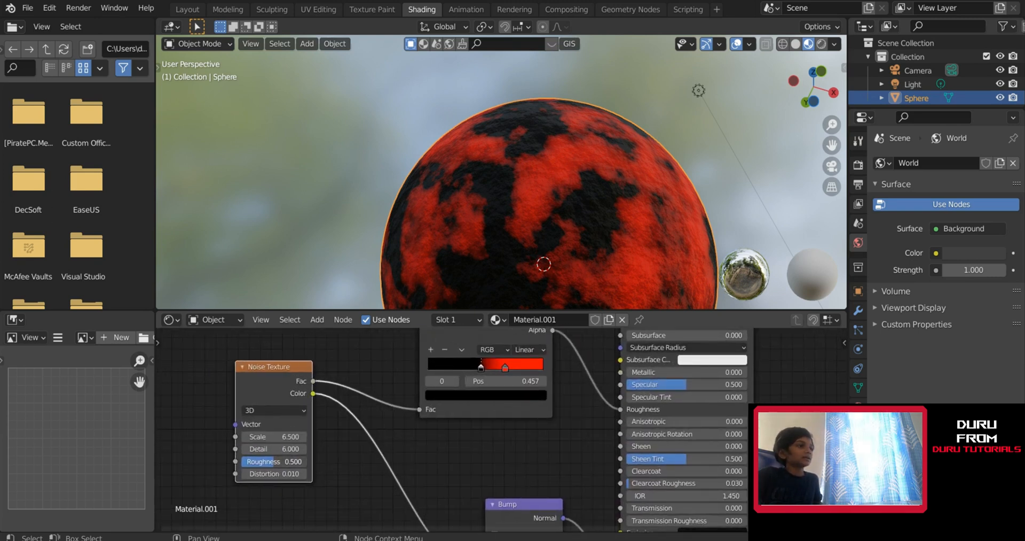
pyautogui.scroll(3, 424, 216)
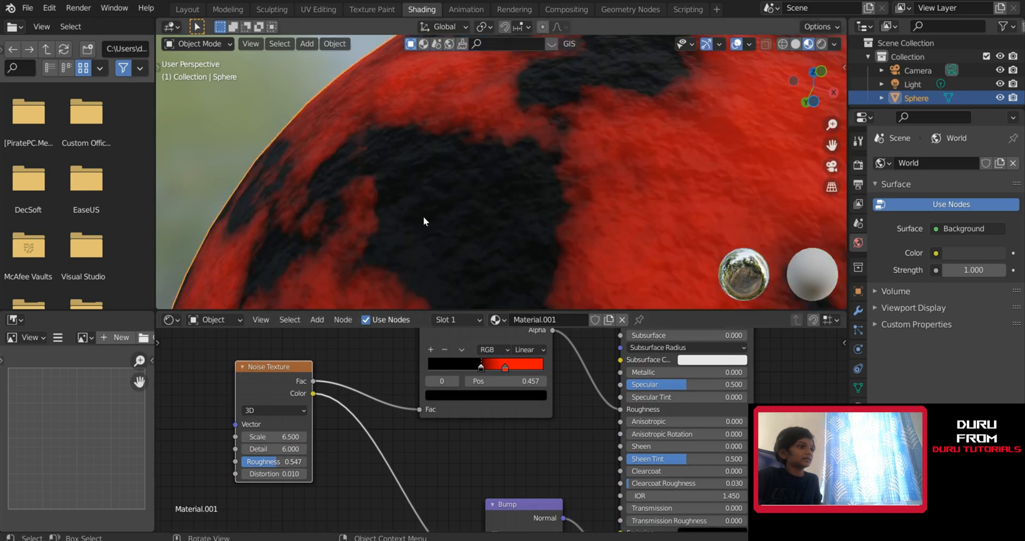
pyautogui.scroll(3, 305, 428)
pyautogui.moveTo(282, 472); pyautogui.dragTo(291, 472)
pyautogui.scroll(-3, 540, 504)
pyautogui.scroll(-4, 457, 172)
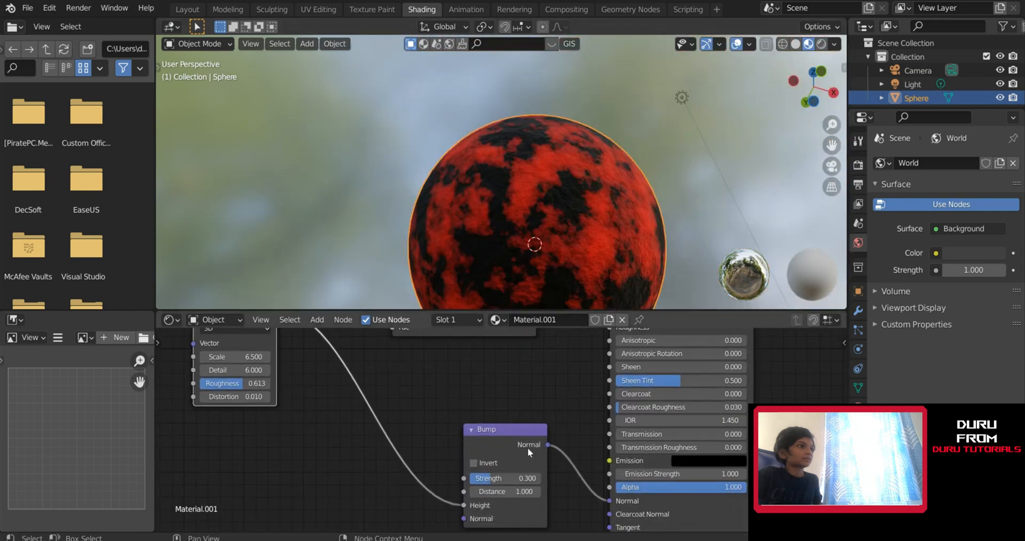
# Try different Distance values on the Bump node, including 0 and 1.4, and settle on 0.5
pyautogui.scroll(5, 527, 447)
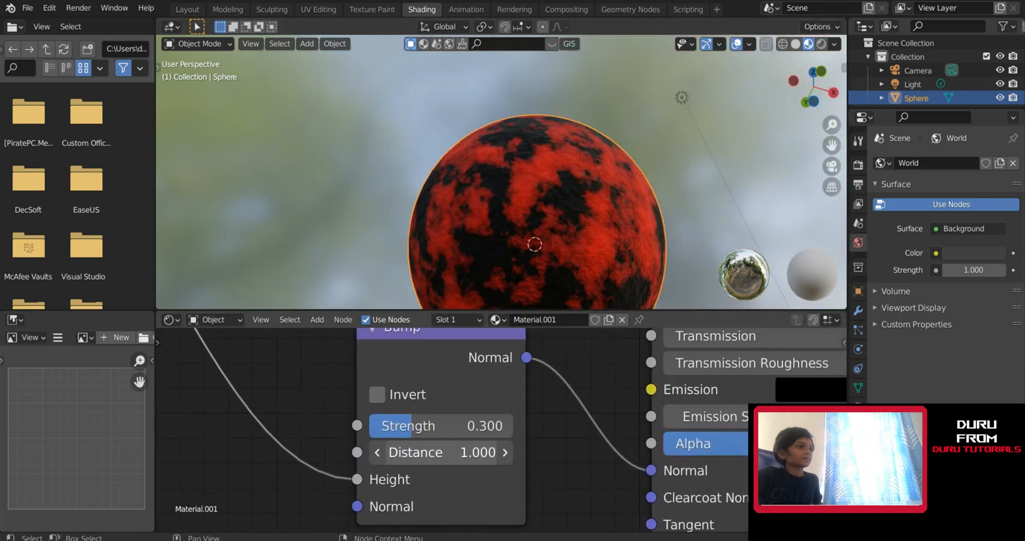
pyautogui.scroll(5, 505, 195)
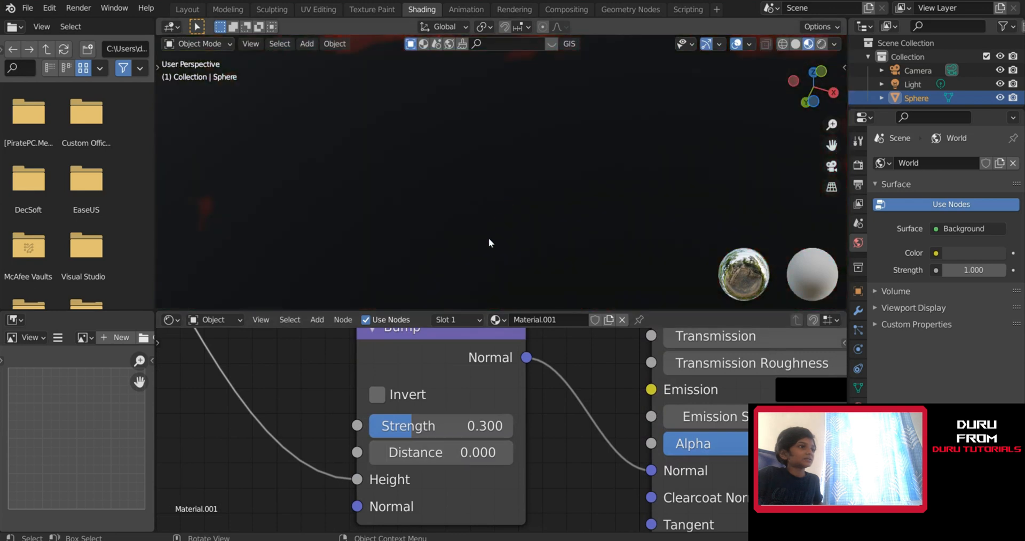
pyautogui.scroll(-3, 489, 238)
pyautogui.scroll(3, 476, 261)
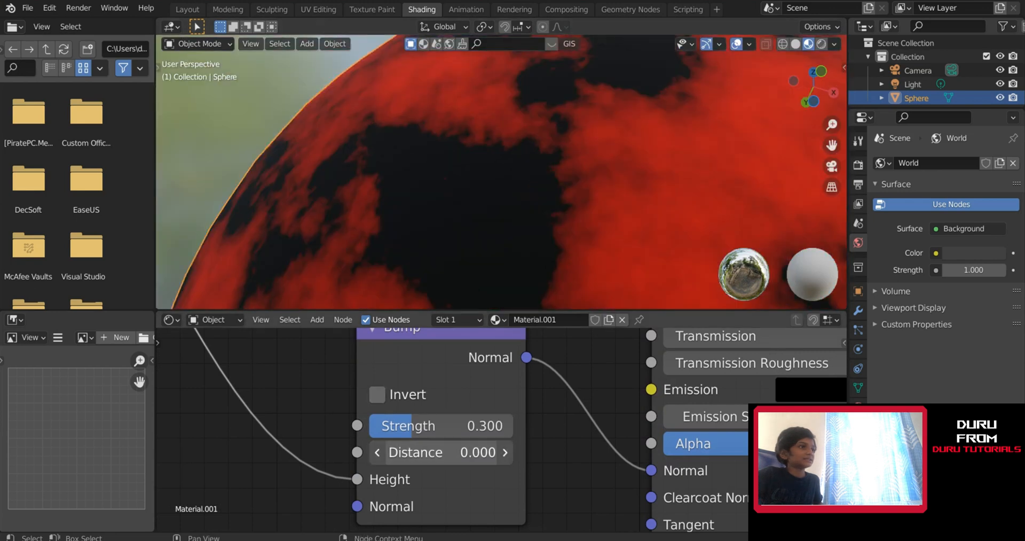
pyautogui.moveTo(443, 452); pyautogui.dragTo(470, 452)
pyautogui.click(439, 454)
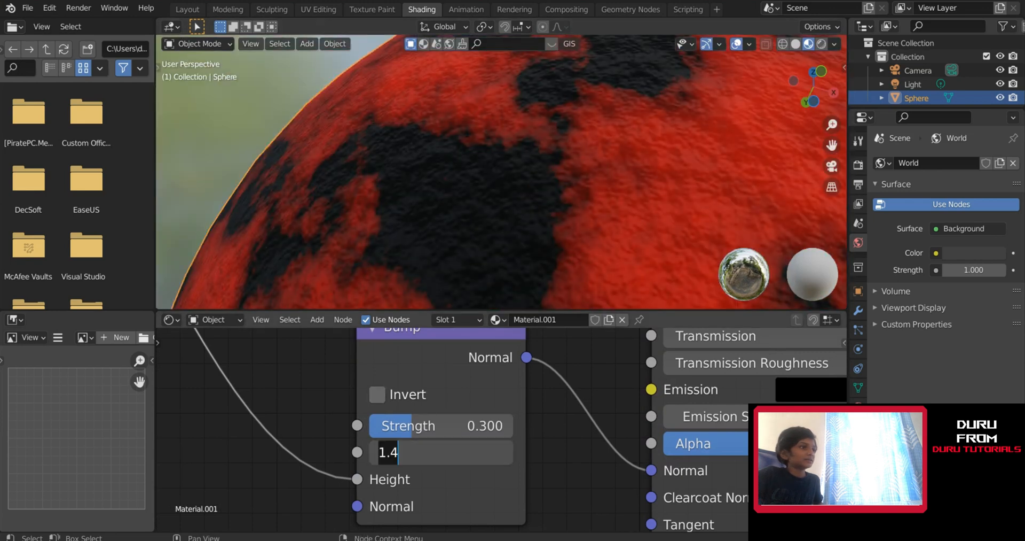
pyautogui.write('0.5')
pyautogui.press('Return')
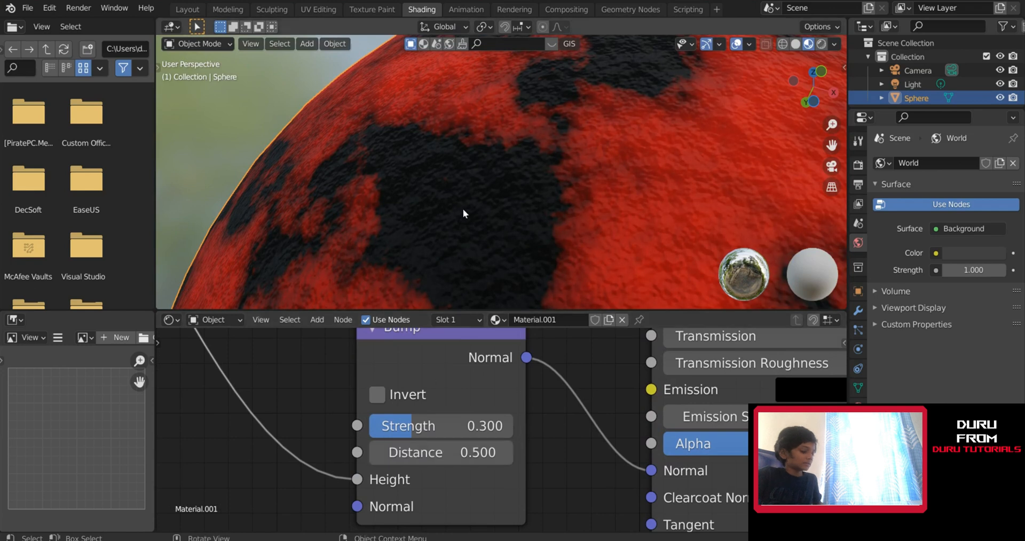
pyautogui.scroll(-5, 463, 208)
pyautogui.scroll(-3, 483, 204)
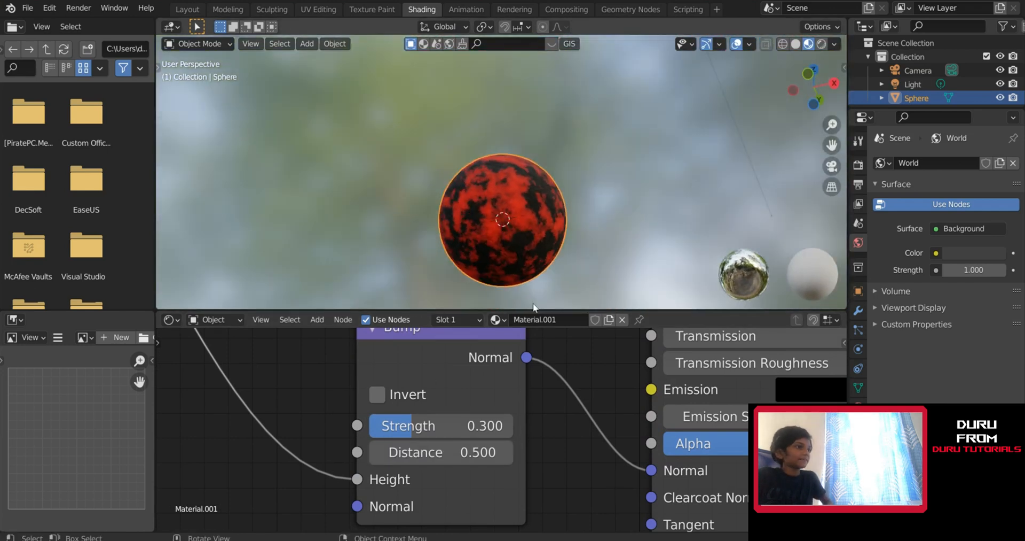
pyautogui.scroll(-3, 607, 386)
pyautogui.scroll(-9, 560, 426)
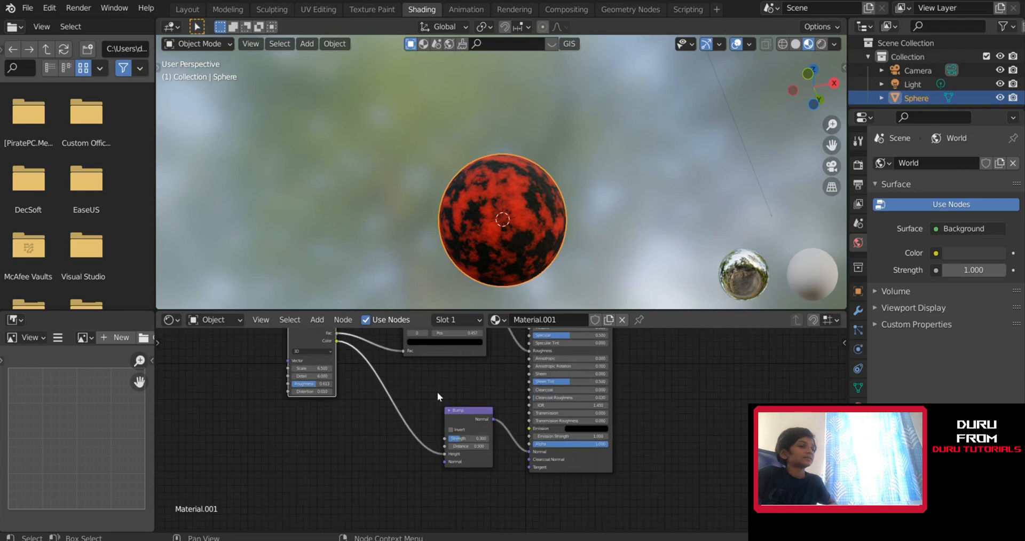
# Connect the Noise Texture's Color output to the Principled BSDF's Emission input and move the Bump node slightly
pyautogui.moveTo(451, 405); pyautogui.dragTo(438, 454, button='middle')
pyautogui.scroll(4, 355, 407)
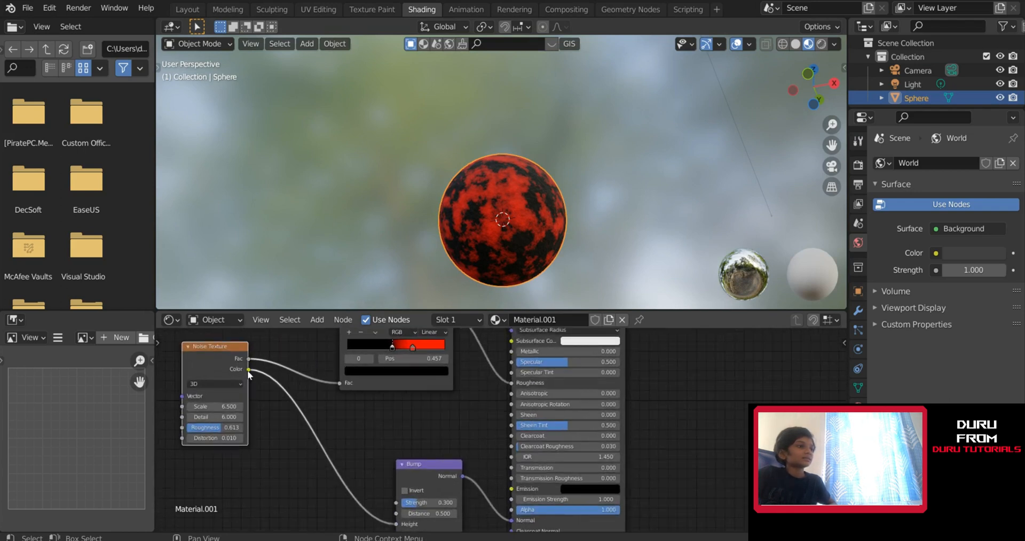
pyautogui.moveTo(248, 369); pyautogui.dragTo(512, 488)
pyautogui.moveTo(453, 476); pyautogui.dragTo(439, 493)
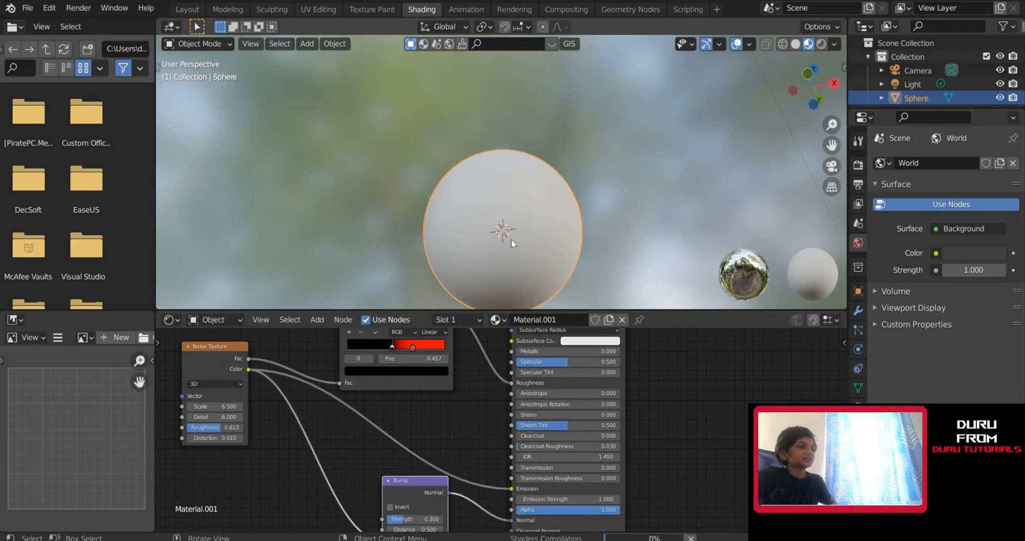
pyautogui.scroll(2, 511, 239)
pyautogui.moveTo(511, 238); pyautogui.dragTo(547, 175, button='middle')
pyautogui.scroll(3, 604, 217)
pyautogui.scroll(-5, 548, 176)
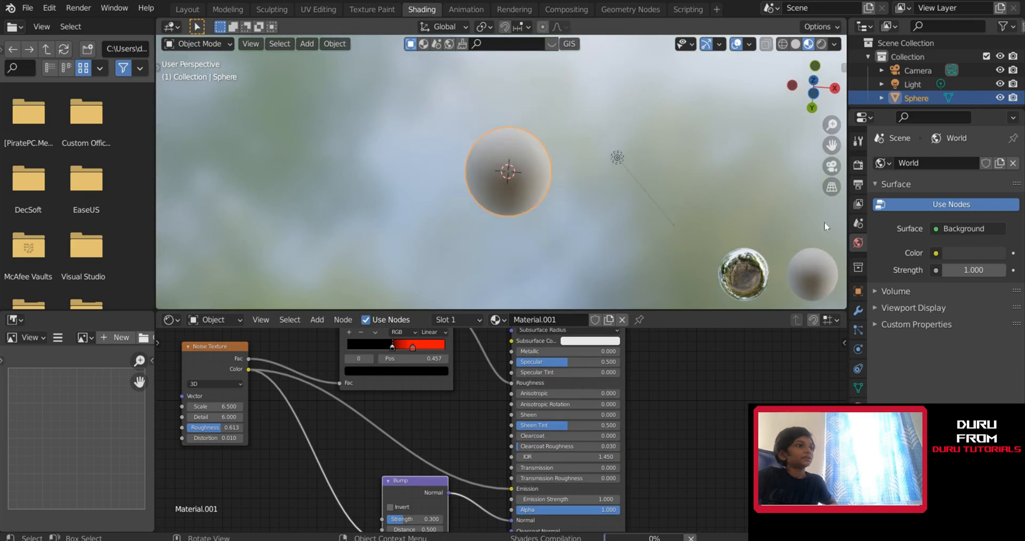
pyautogui.moveTo(576, 177); pyautogui.dragTo(524, 223, button='middle')
pyautogui.scroll(6, 524, 222)
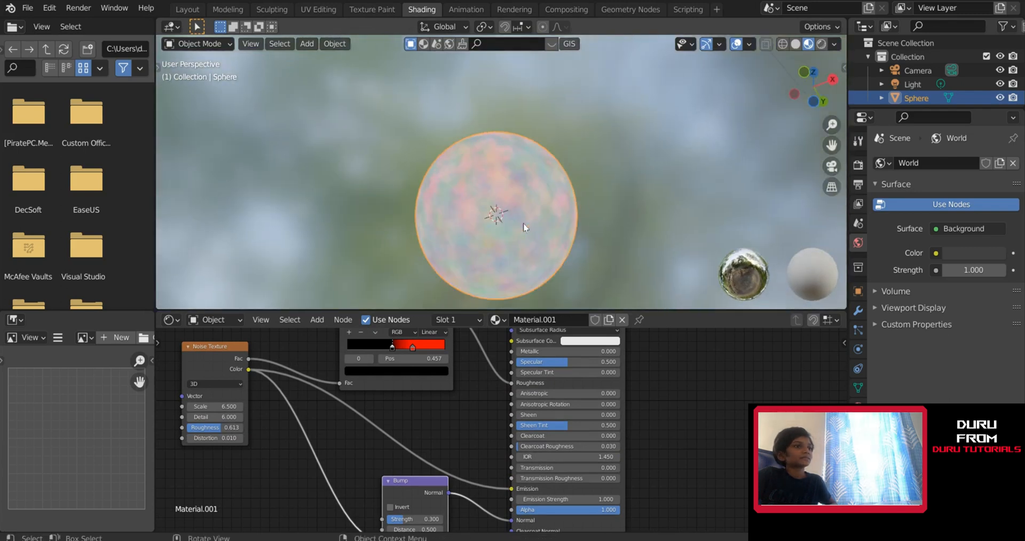
# Reduce the Principled BSDF's Emission Strength to 0.1
pyautogui.moveTo(581, 500); pyautogui.dragTo(538, 500)
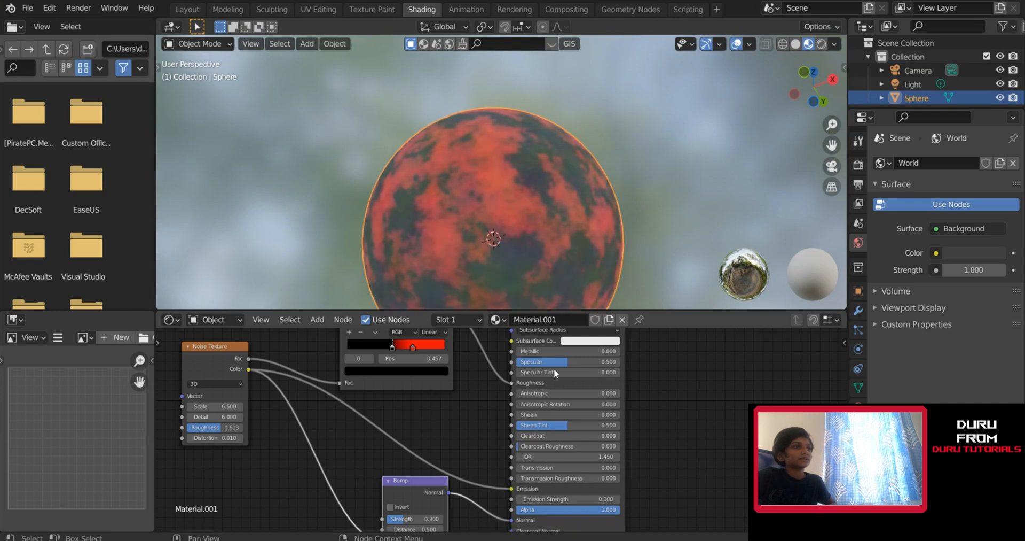
pyautogui.scroll(2, 336, 452)
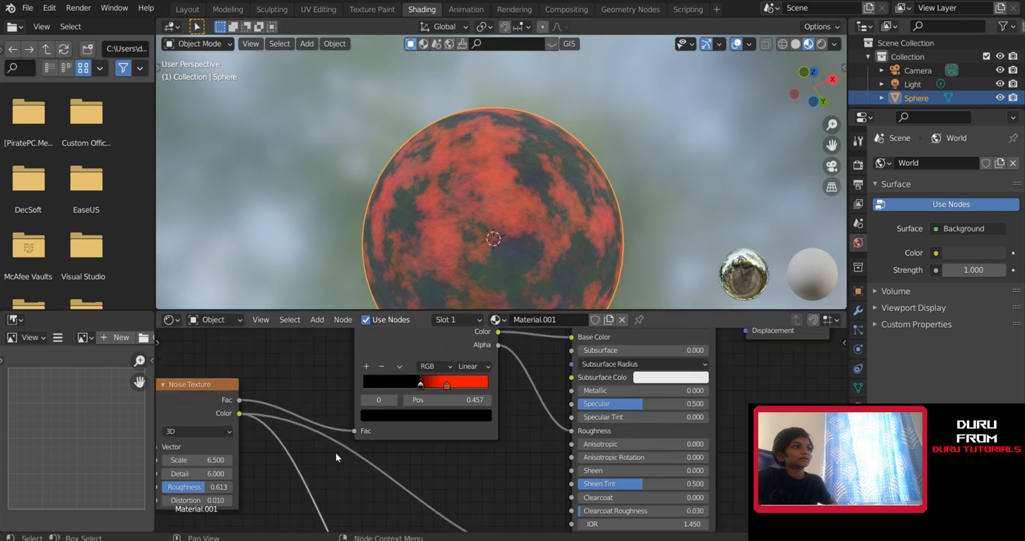
pyautogui.scroll(3, 369, 267)
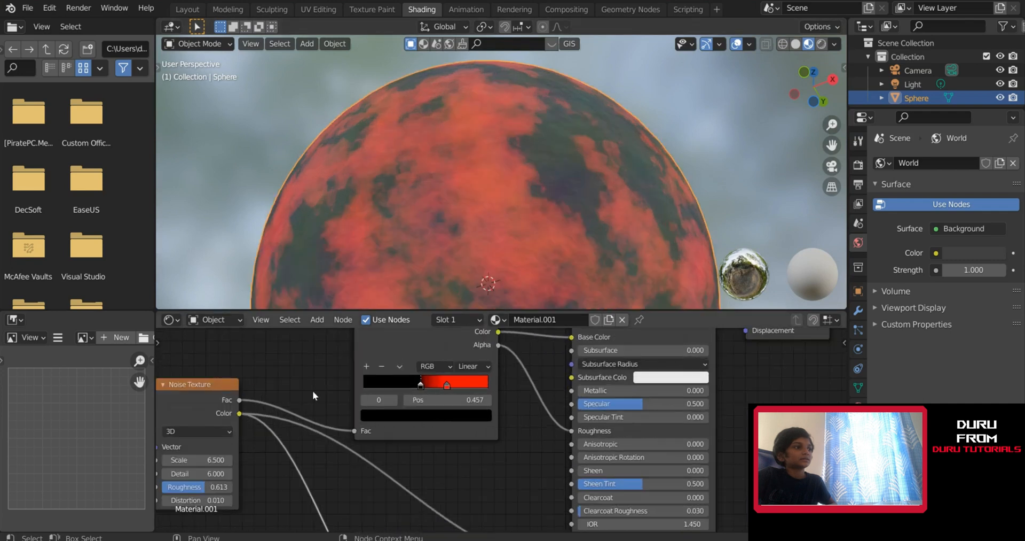
# Disconnect the Noise Texture's Color output from the Emission input, keeping its link to the Bump node's Height
pyautogui.moveTo(248, 414); pyautogui.dragTo(411, 473)
pyautogui.scroll(-5, 502, 430)
pyautogui.scroll(-7, 486, 121)
pyautogui.moveTo(486, 120); pyautogui.dragTo(534, 161, button='middle')
pyautogui.scroll(4, 533, 161)
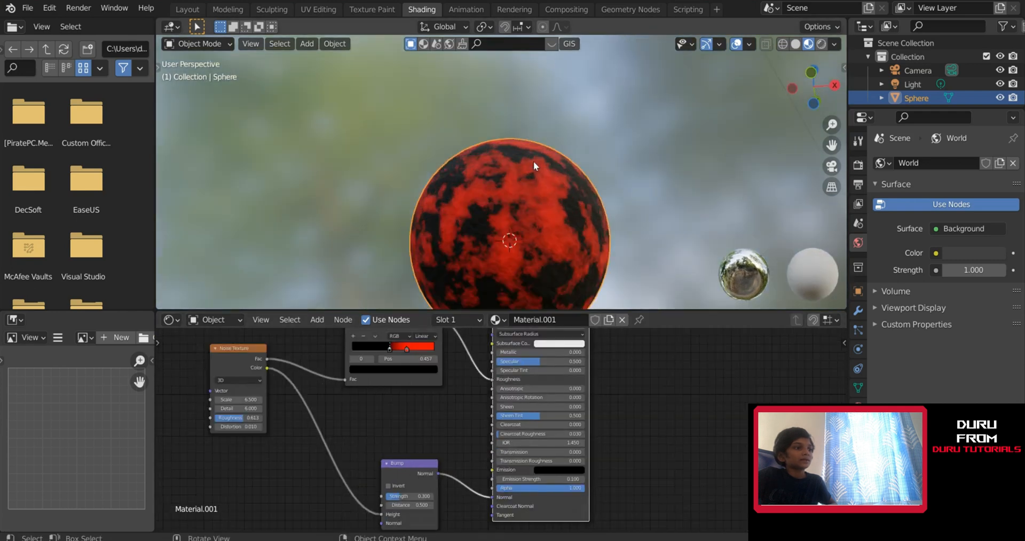
pyautogui.scroll(-4, 544, 187)
pyautogui.scroll(4, 544, 188)
# Reposition the ColorRamp node and connect its Color output to the Principled BSDF's Emission input
pyautogui.moveTo(399, 380); pyautogui.dragTo(357, 429, button='middle')
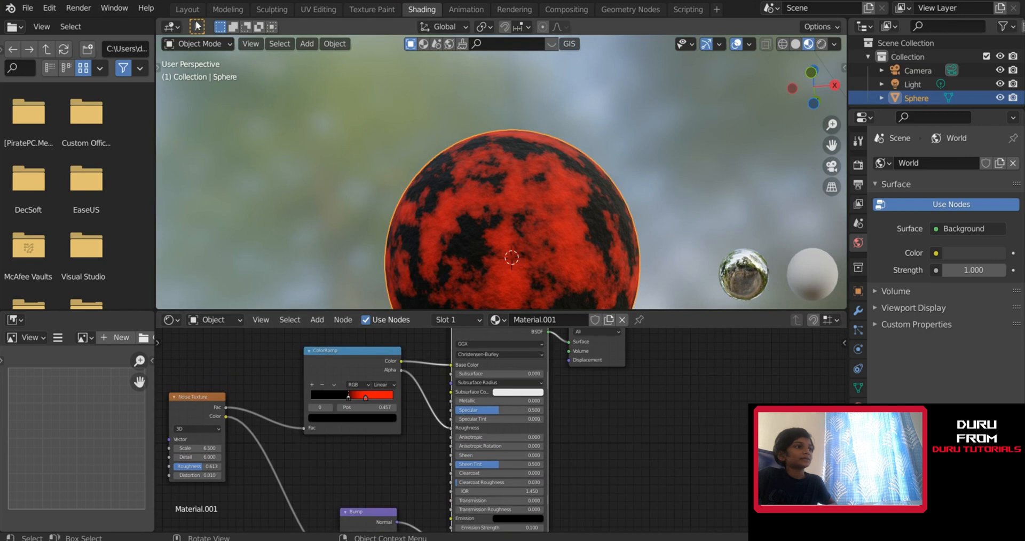
pyautogui.moveTo(534, 296); pyautogui.dragTo(518, 288, button='middle')
pyautogui.moveTo(447, 392); pyautogui.dragTo(422, 373, button='middle')
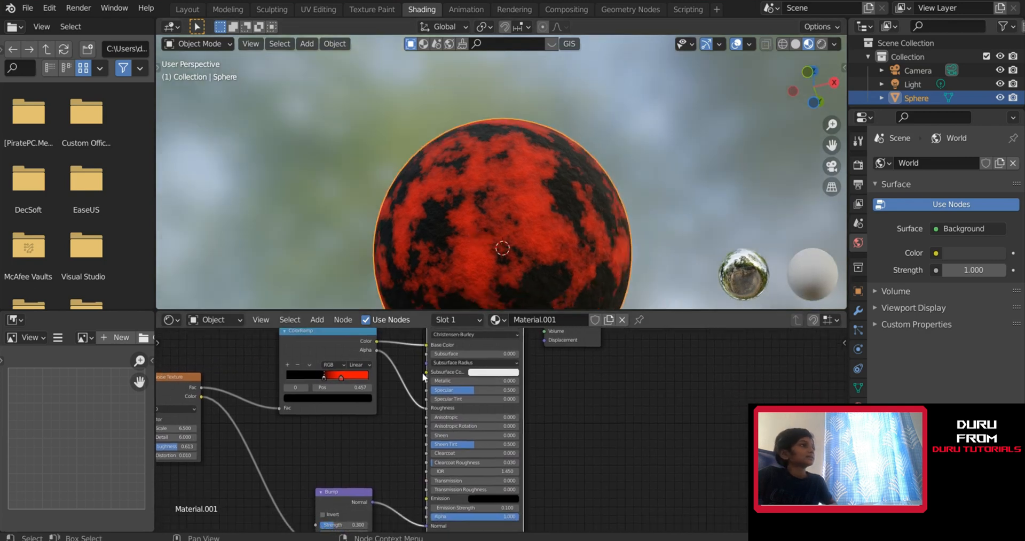
pyautogui.moveTo(317, 350); pyautogui.dragTo(292, 373)
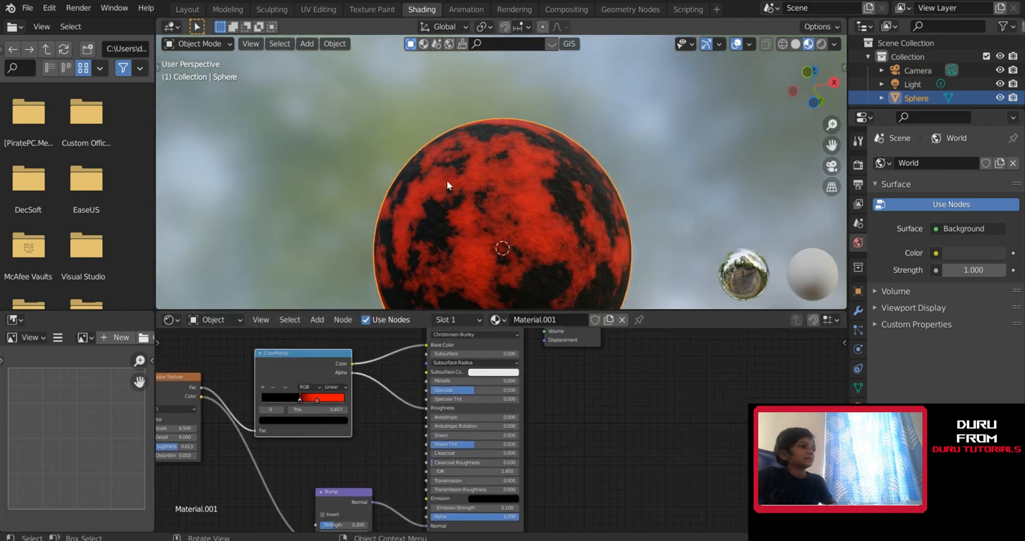
pyautogui.scroll(3, 524, 182)
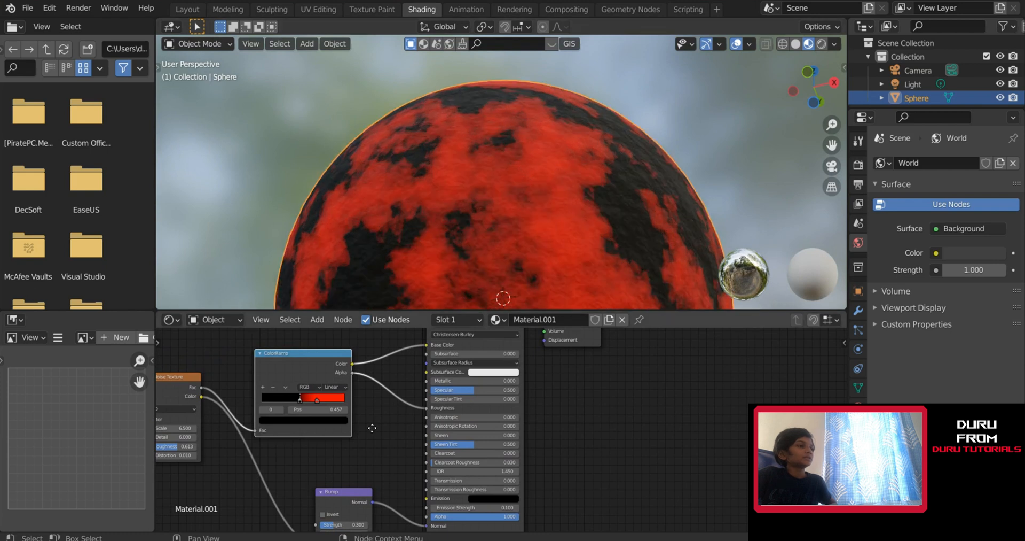
pyautogui.moveTo(354, 373); pyautogui.dragTo(340, 357, button='middle')
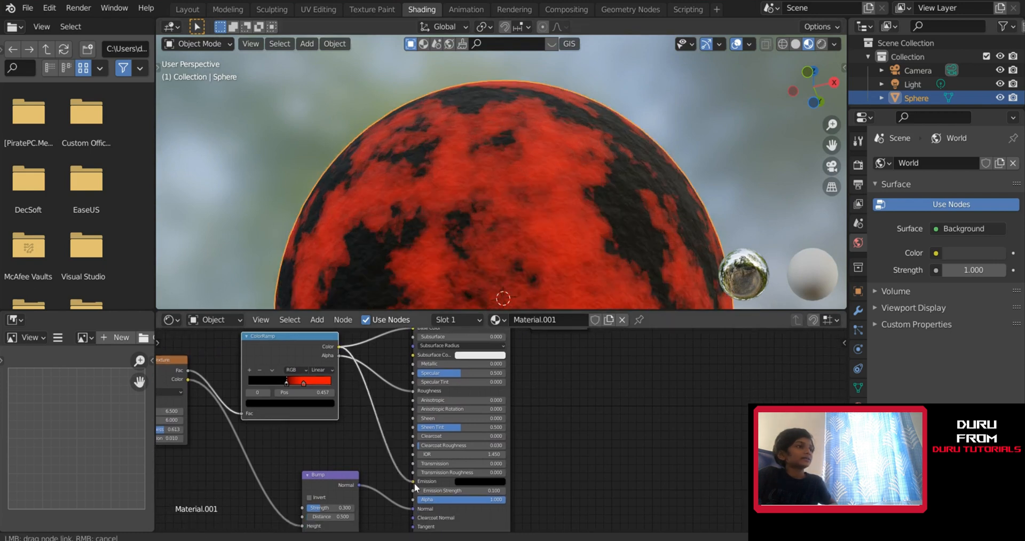
pyautogui.moveTo(415, 482); pyautogui.dragTo(414, 481)
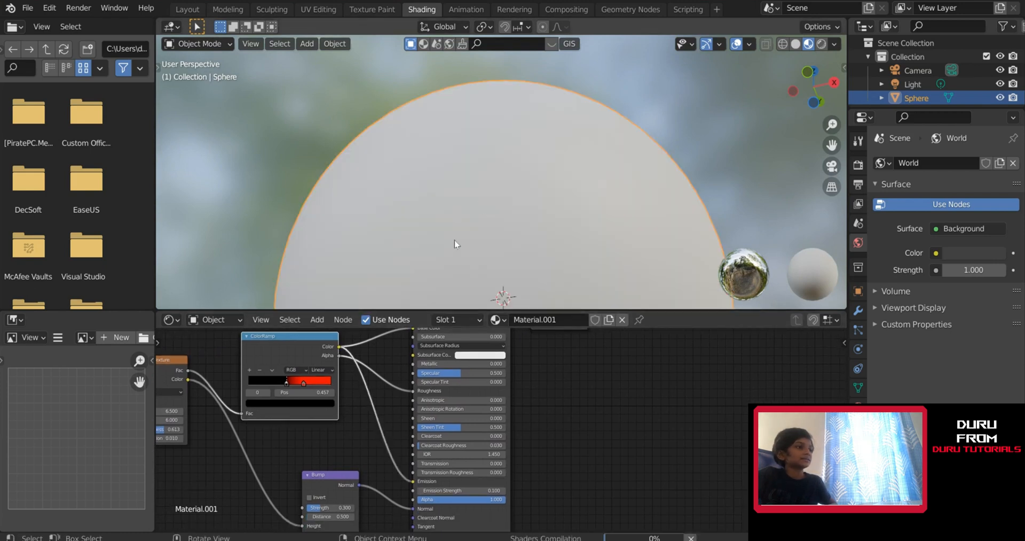
# Examine the sphere's surface from several angles and distances with the ColorRamp driving the emission
pyautogui.scroll(-6, 463, 221)
pyautogui.scroll(-3, 476, 223)
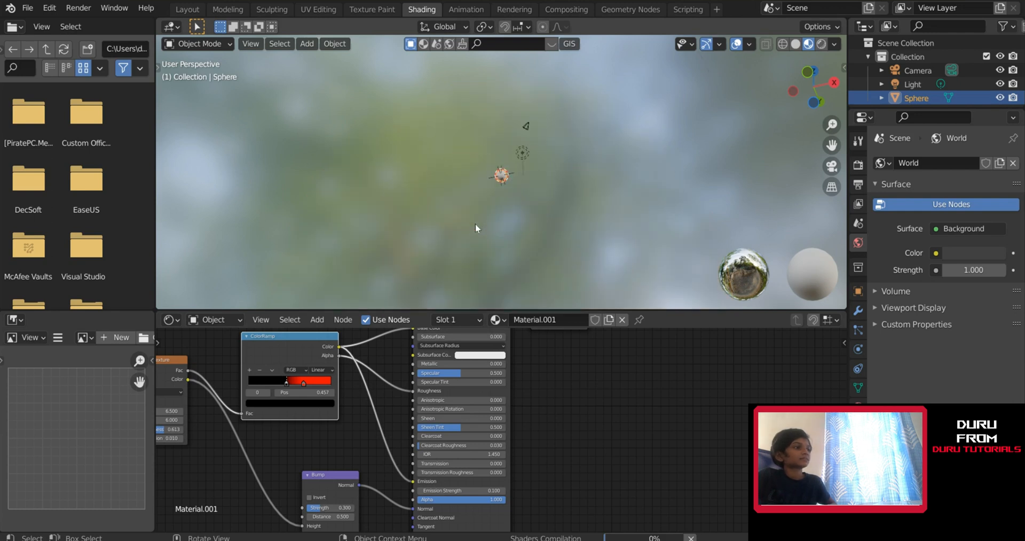
pyautogui.scroll(7, 475, 224)
pyautogui.moveTo(475, 223); pyautogui.dragTo(692, 247, button='middle')
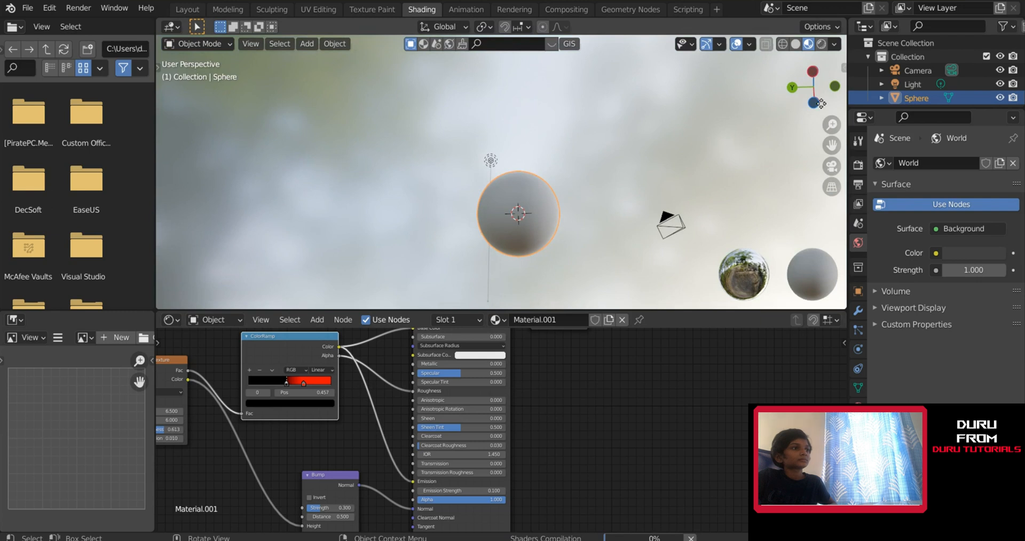
pyautogui.scroll(4, 521, 182)
pyautogui.moveTo(521, 182); pyautogui.dragTo(551, 200, button='middle')
pyautogui.scroll(2, 566, 171)
pyautogui.scroll(3, 551, 200)
# Raise the Principled BSDF's Emission Strength to 0.8 and check the glow on the sphere
pyautogui.moveTo(504, 492); pyautogui.dragTo(482, 454, button='middle')
pyautogui.scroll(3, 485, 450)
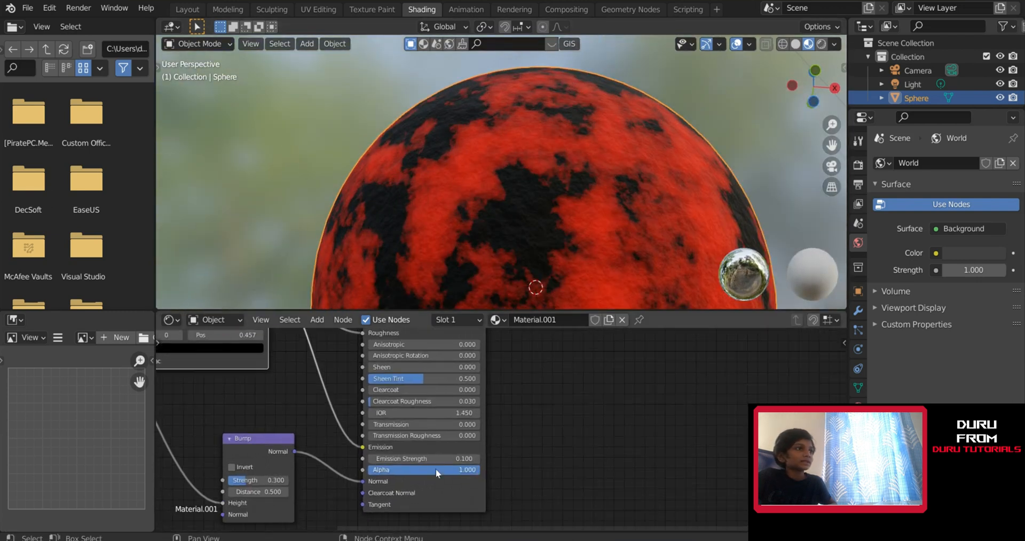
pyautogui.moveTo(424, 458); pyautogui.dragTo(443, 458)
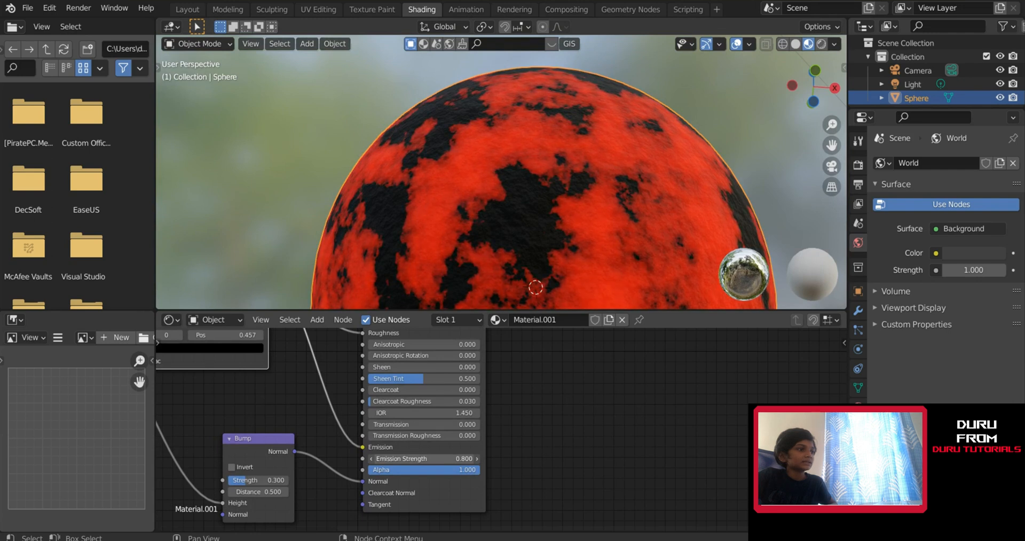
pyautogui.scroll(-4, 470, 166)
pyautogui.moveTo(469, 165); pyautogui.dragTo(504, 211, button='middle')
pyautogui.scroll(3, 464, 238)
pyautogui.scroll(-2, 504, 216)
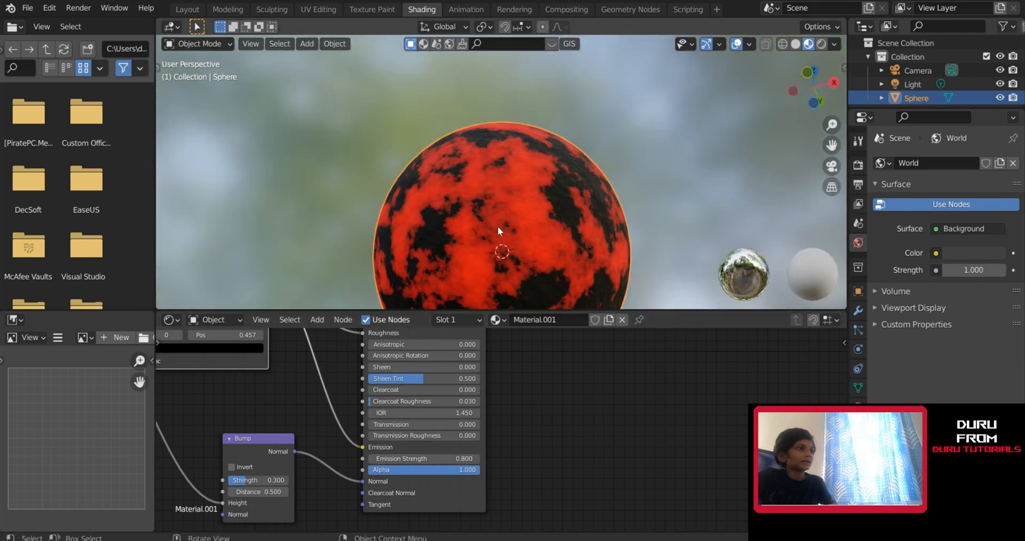
pyautogui.moveTo(454, 357); pyautogui.dragTo(581, 432, button='middle')
# Switch to the Layout workspace and look through the scene camera
pyautogui.click(188, 10)
pyautogui.scroll(-2, 446, 194)
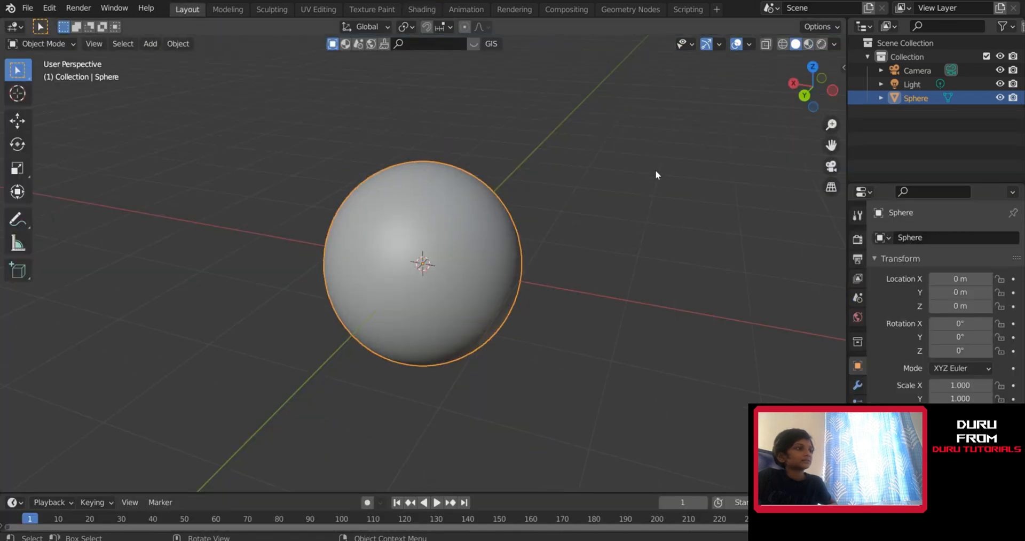
pyautogui.click(832, 165)
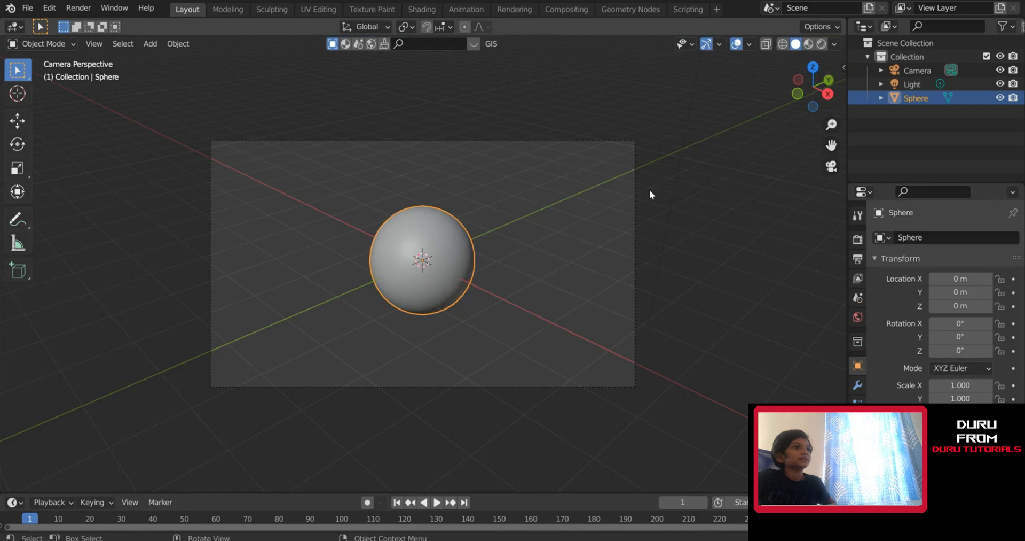
# Try lowering the camera with walk navigation so that it faces the sphere almost horizontally
pyautogui.hotkey('shift', '`')
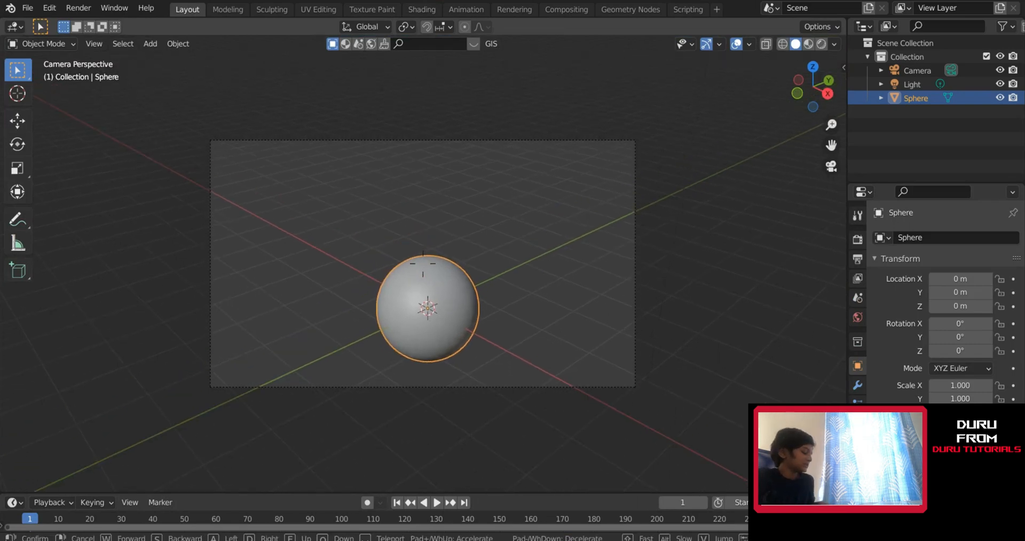
pyautogui.press('q')
pyautogui.press('q')
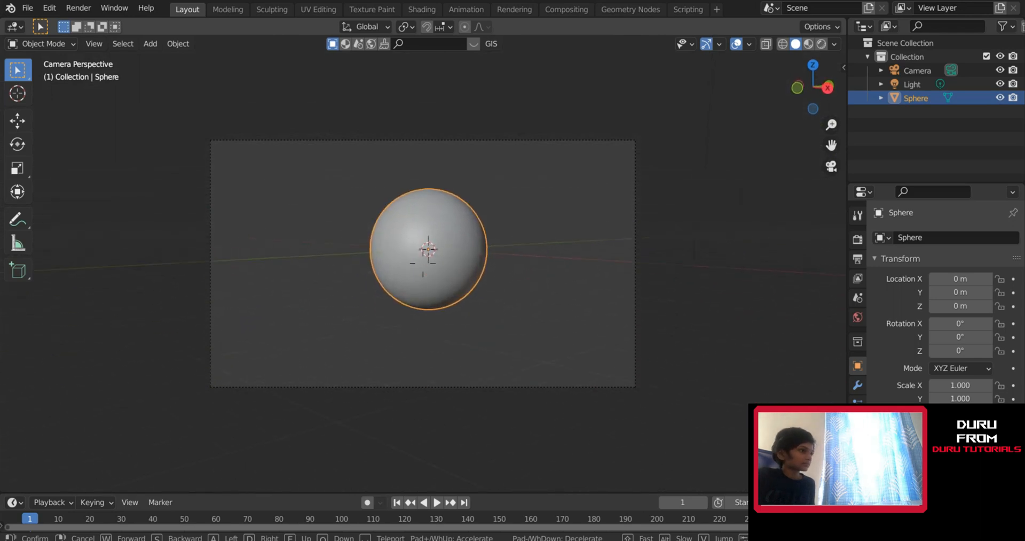
pyautogui.click(793, 303)
# Select the camera and reset its X, Y and Z rotation to 0°
pyautogui.click(918, 70)
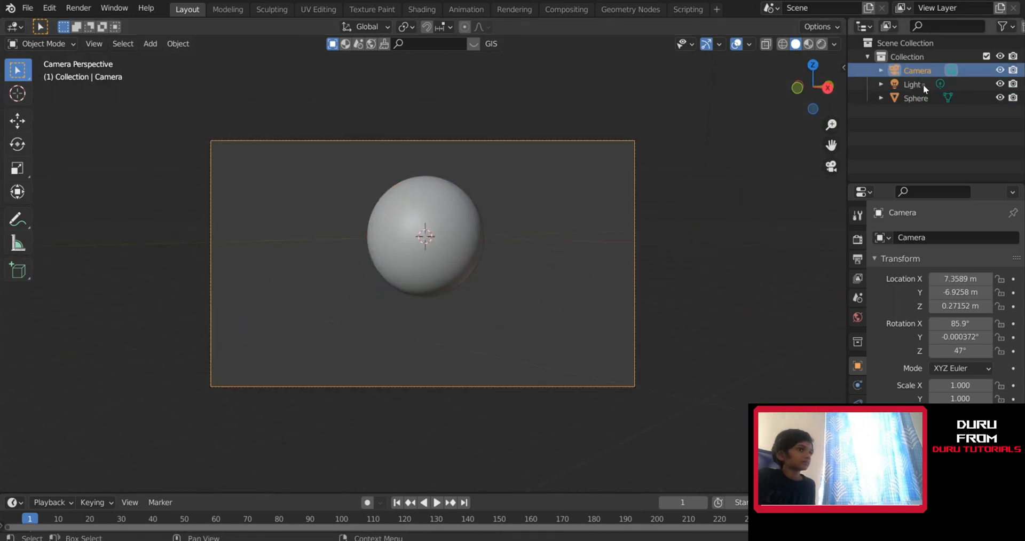
pyautogui.press('Return')
pyautogui.click(966, 350)
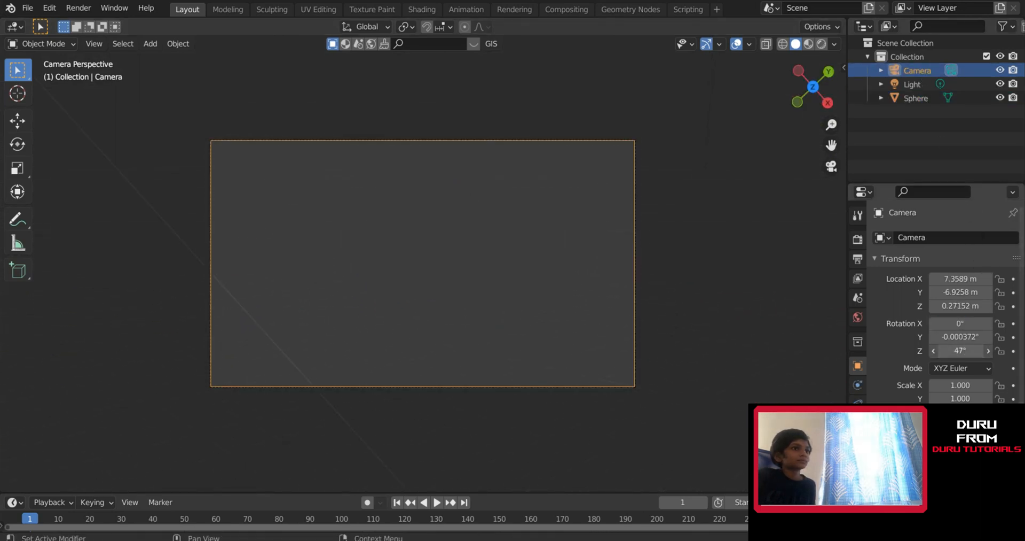
pyautogui.write('0')
pyautogui.press('Return')
pyautogui.click(966, 337)
pyautogui.press('Return')
# Place the camera at location X 10 m, Y 0 m, Z 0 m
pyautogui.click(962, 279)
pyautogui.write('0')
pyautogui.press('Return')
pyautogui.click(961, 292)
pyautogui.write('0')
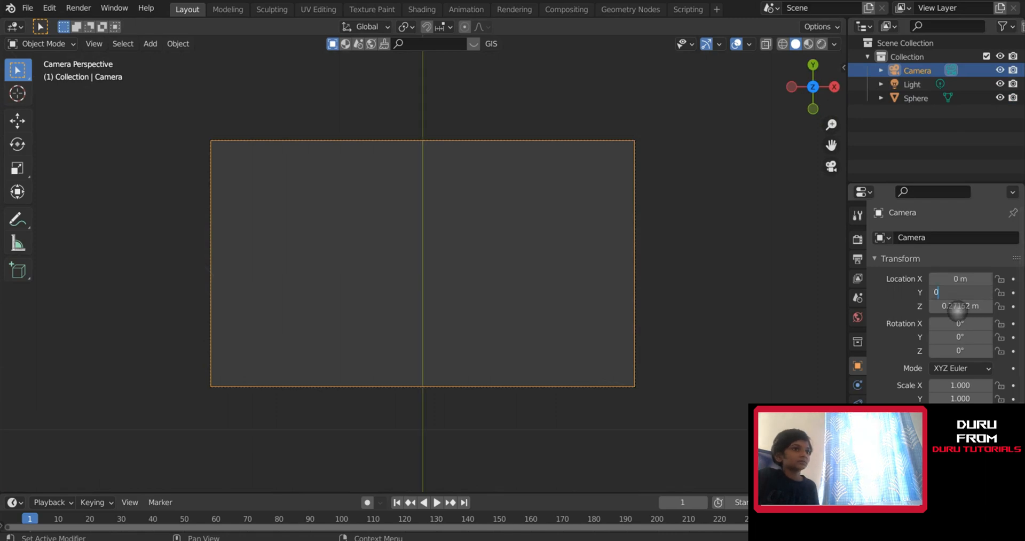
pyautogui.press('Return')
pyautogui.click(958, 306)
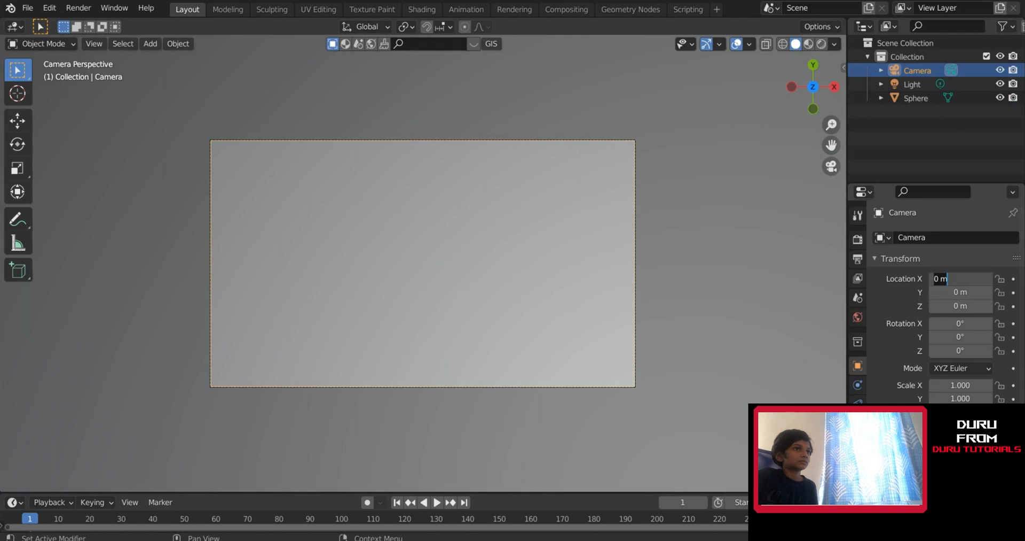
pyautogui.write('10')
pyautogui.press('Return')
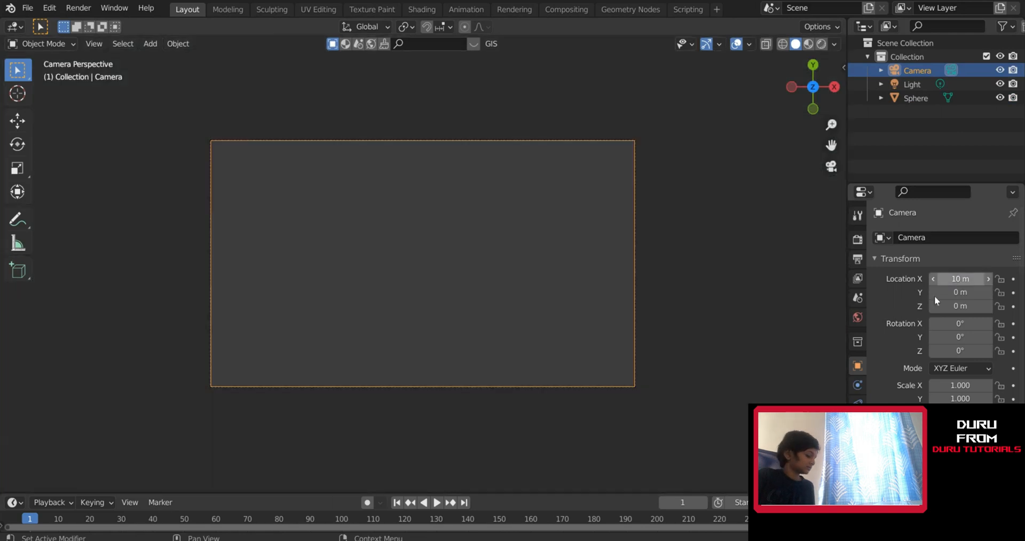
# Rotate the camera by 90° in the view along the X axis, giving it an X rotation of 90°
pyautogui.moveTo(719, 299); pyautogui.dragTo(704, 176, button='middle')
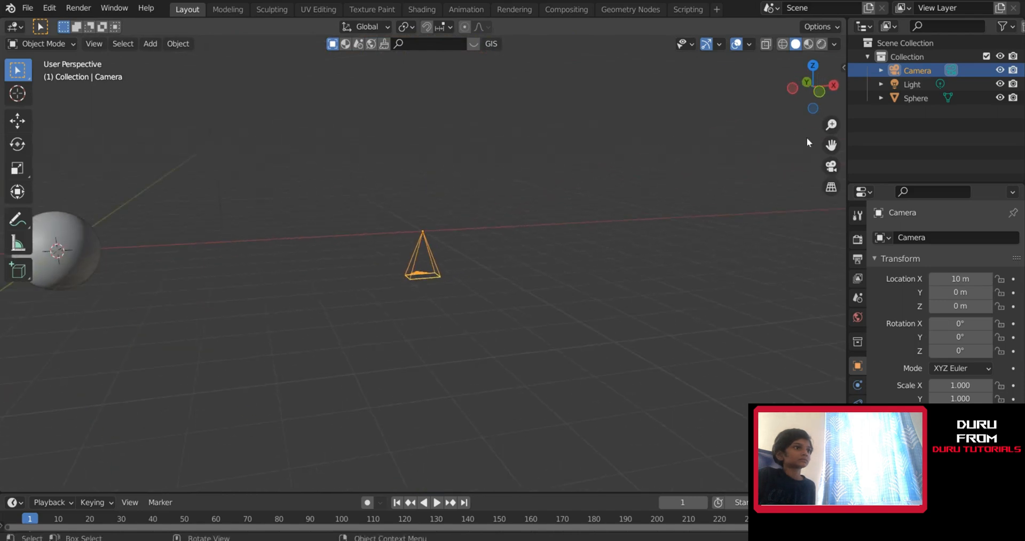
pyautogui.click(823, 90)
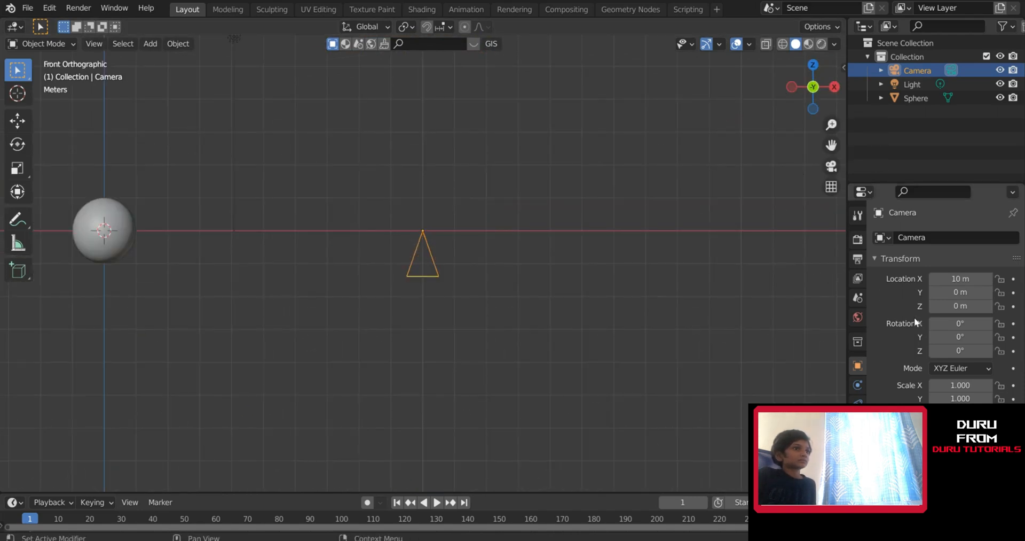
pyautogui.moveTo(646, 318); pyautogui.dragTo(748, 223, button='middle')
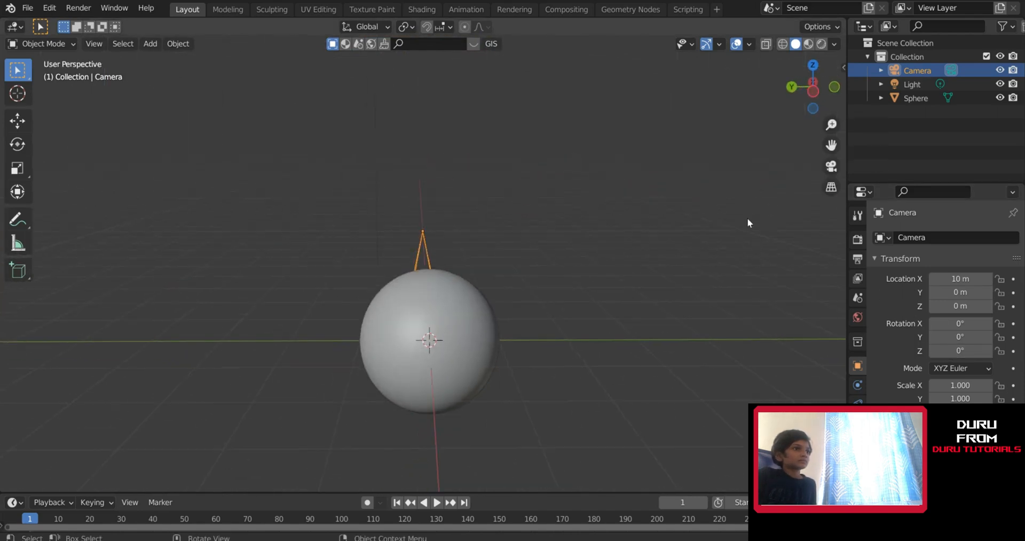
pyautogui.click(813, 91)
pyautogui.press('r')
pyautogui.press('Return')
# Rotate the camera by -90° in the top view so that it points at the sphere, with a Z rotation of 90°
pyautogui.moveTo(446, 292); pyautogui.dragTo(709, 131, button='middle')
pyautogui.click(813, 87)
pyautogui.press('r')
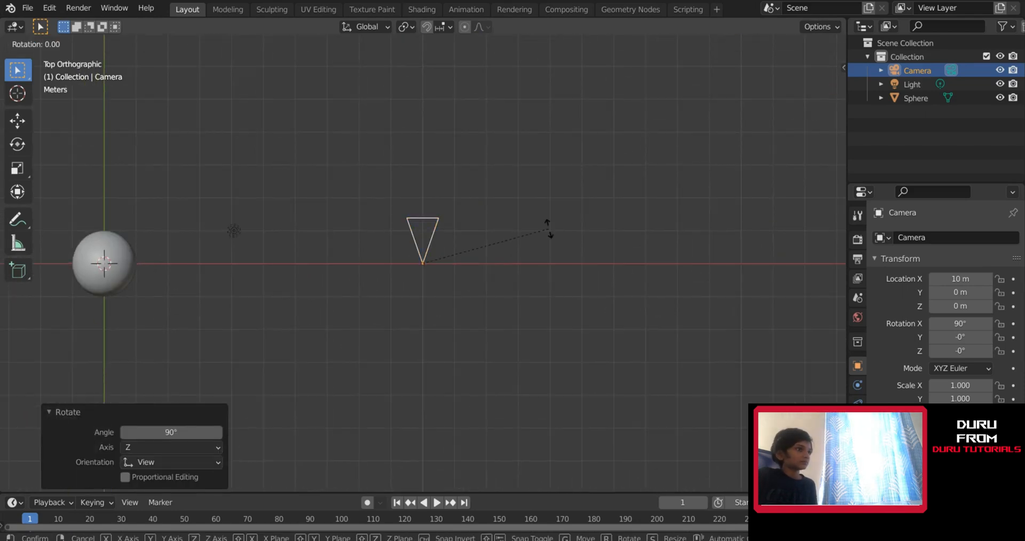
pyautogui.press('Return')
# Look through the camera at the sphere and switch the viewport to Material Preview shading
pyautogui.click(831, 165)
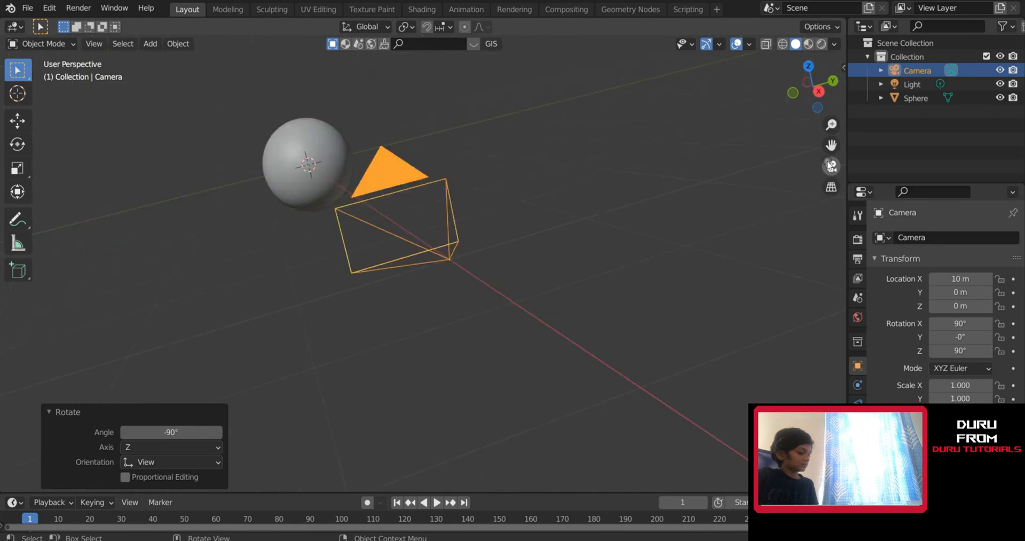
pyautogui.scroll(3, 609, 212)
pyautogui.scroll(-3, 610, 211)
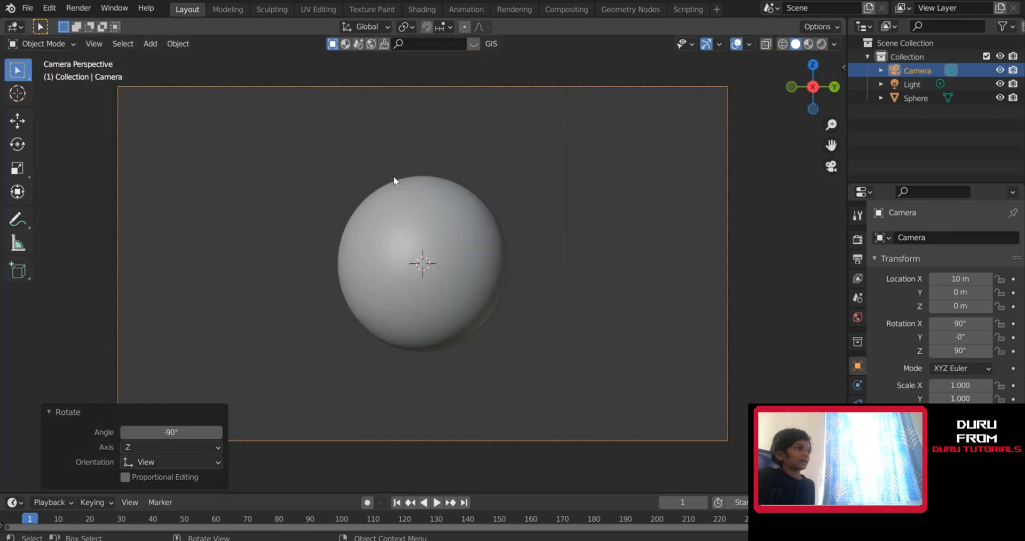
pyautogui.click(809, 44)
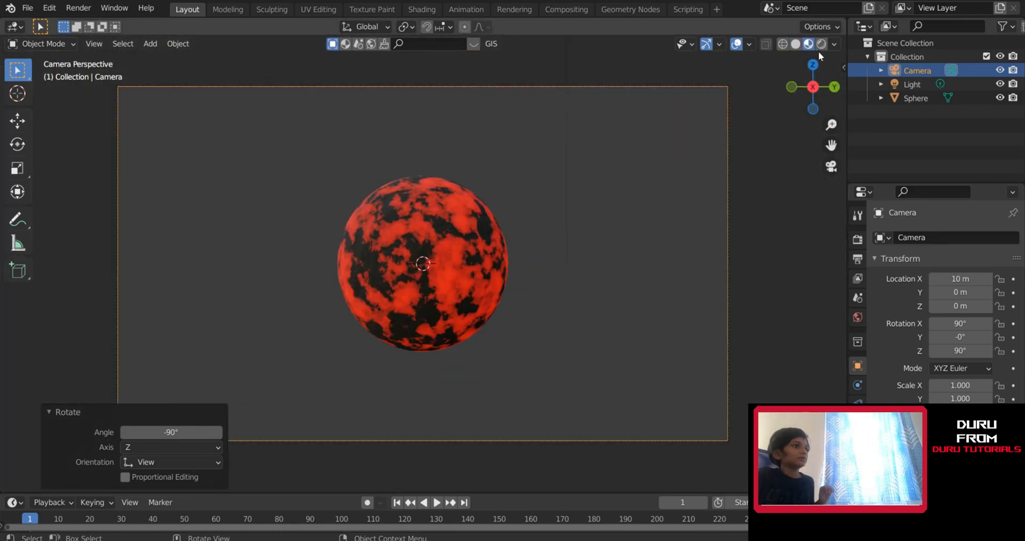
# Switch the viewport to Rendered shading and set the render engine to Cycles with GPU Compute as the device
pyautogui.click(821, 44)
pyautogui.scroll(-2, 652, 239)
pyautogui.click(857, 240)
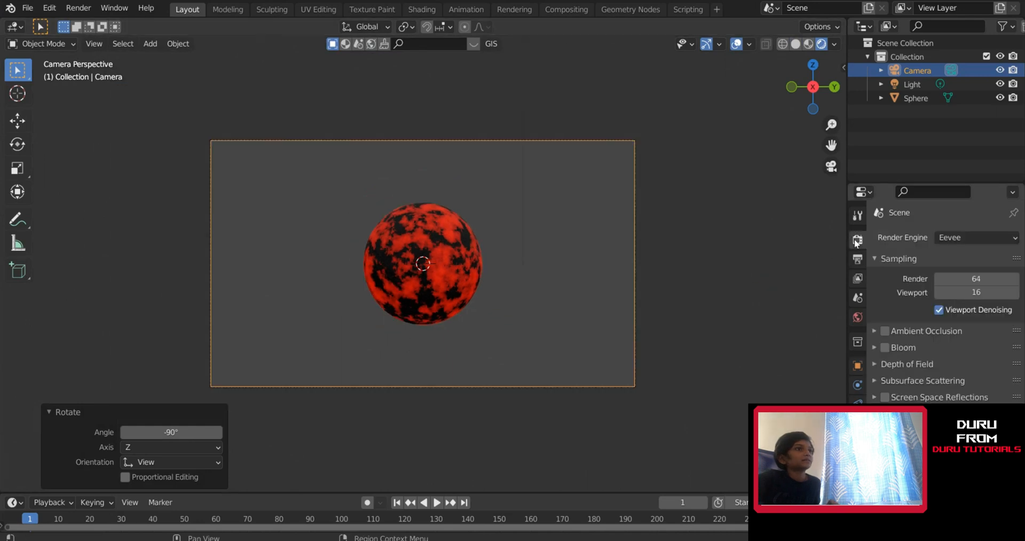
pyautogui.click(957, 237)
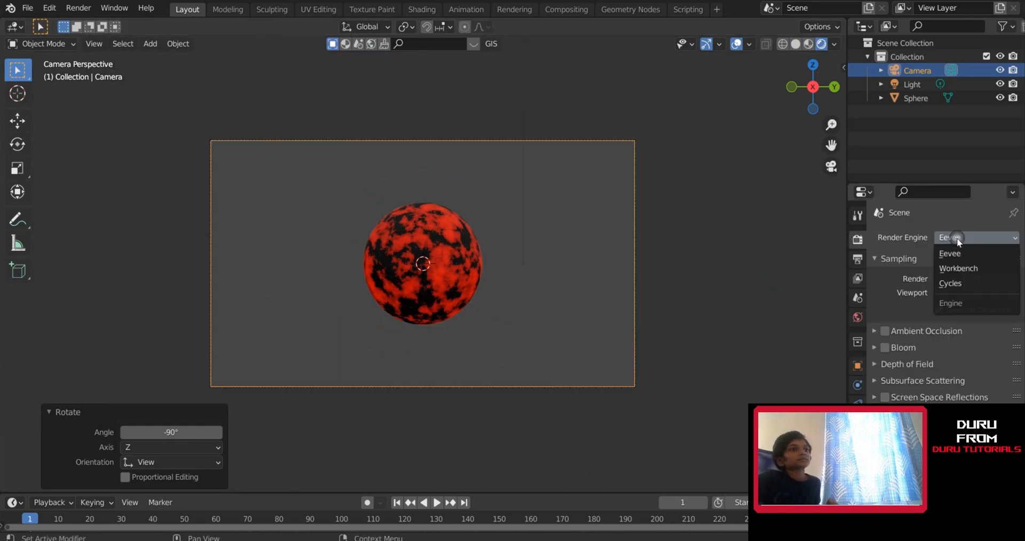
pyautogui.click(971, 278)
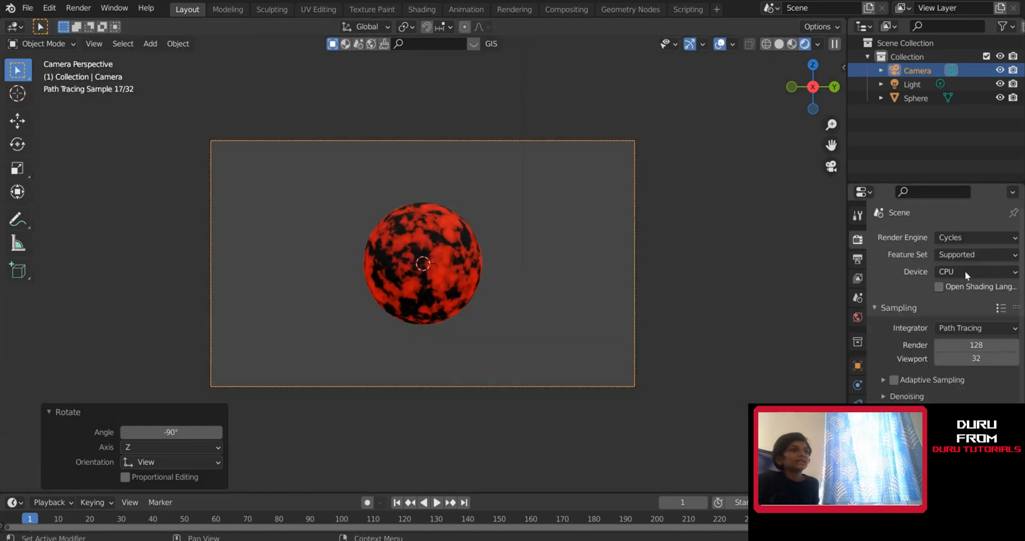
pyautogui.click(966, 271)
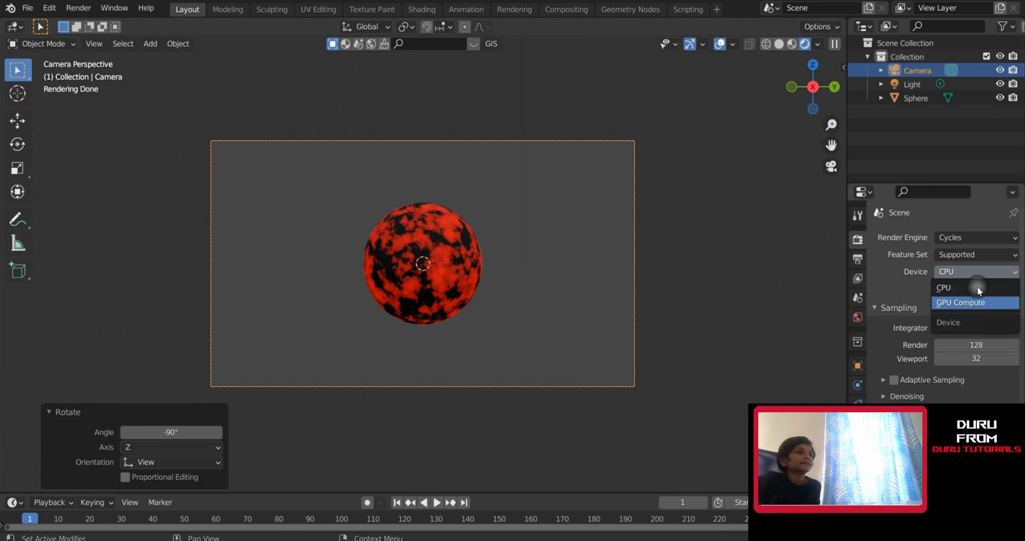
pyautogui.click(977, 302)
# Enable Adaptive Sampling and turn on NLM denoising for the final render
pyautogui.click(894, 348)
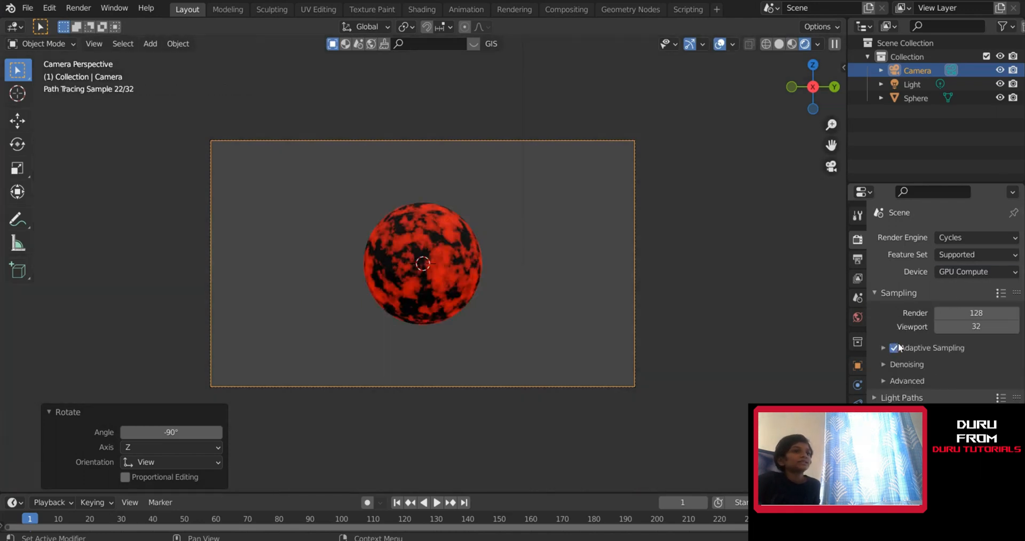
pyautogui.click(897, 364)
pyautogui.click(939, 385)
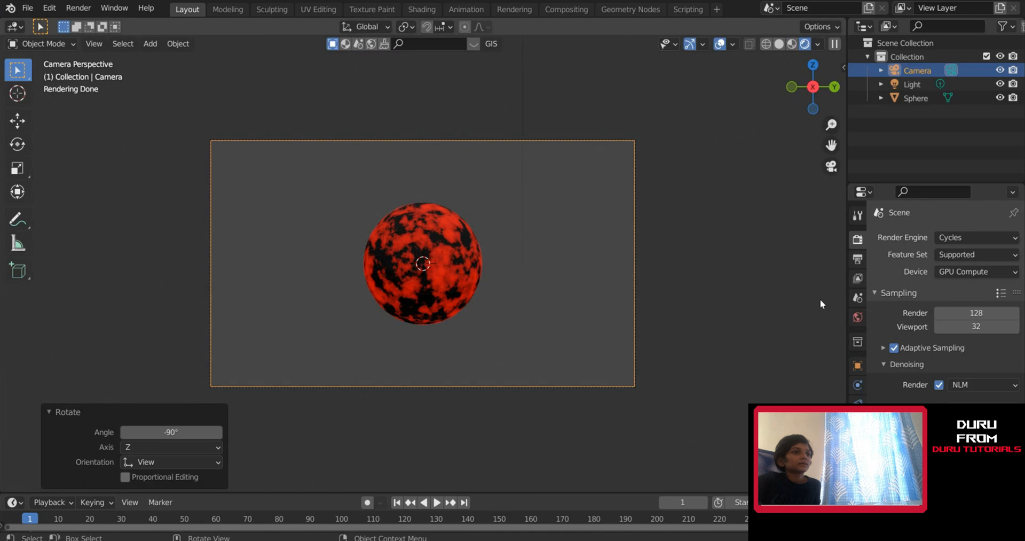
pyautogui.scroll(2, 539, 256)
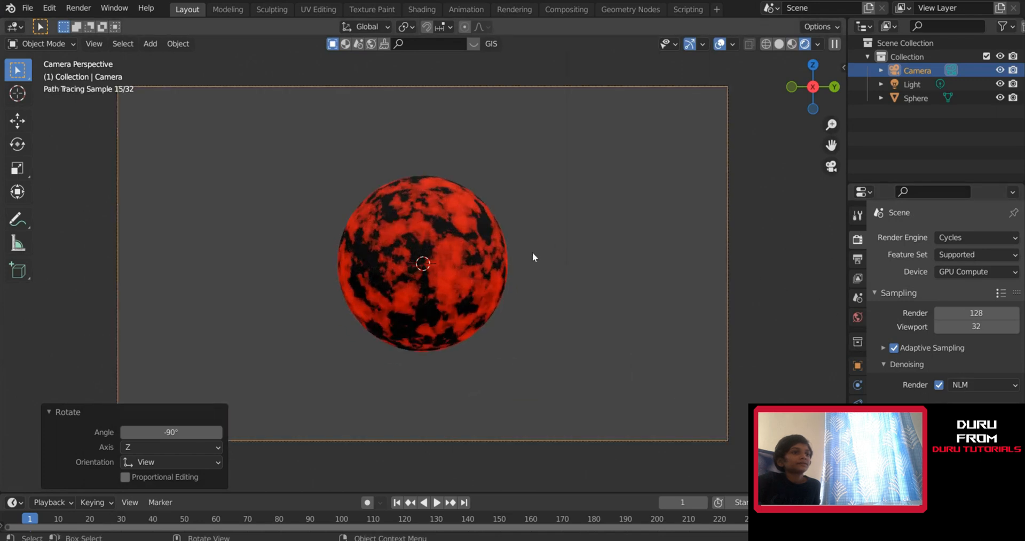
pyautogui.scroll(-3, 533, 253)
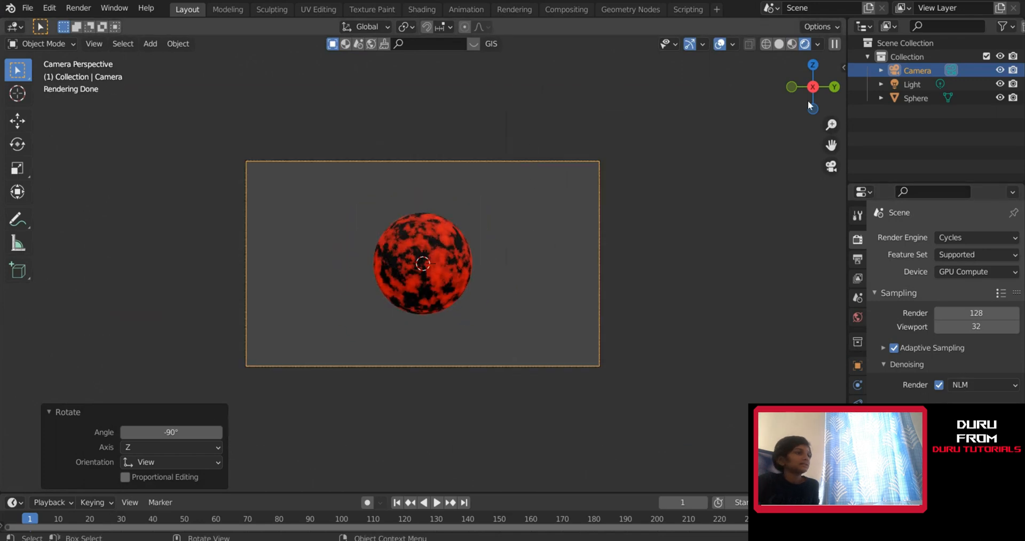
# Select the scene's light and change its type from Point to Sun
pyautogui.click(912, 84)
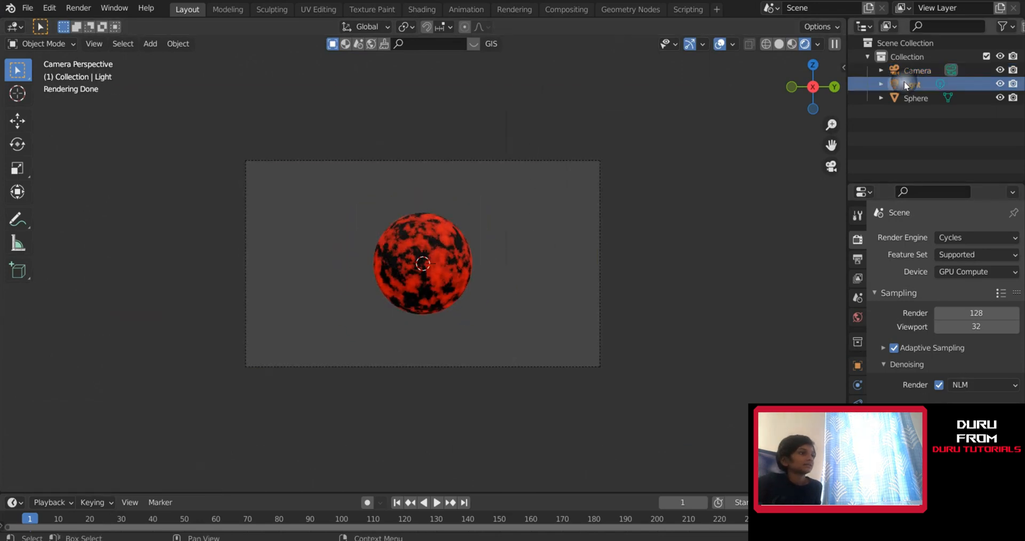
pyautogui.click(858, 423)
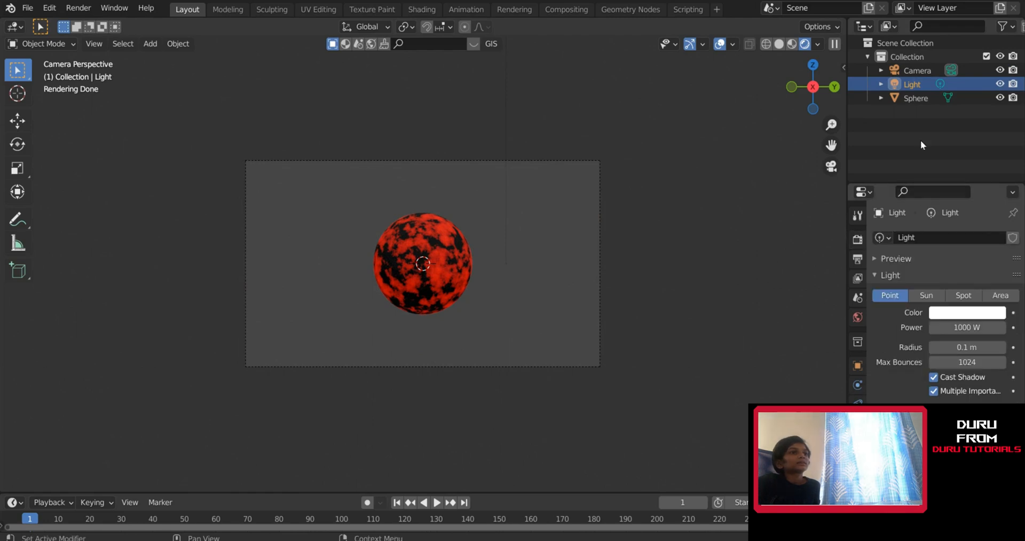
pyautogui.click(926, 295)
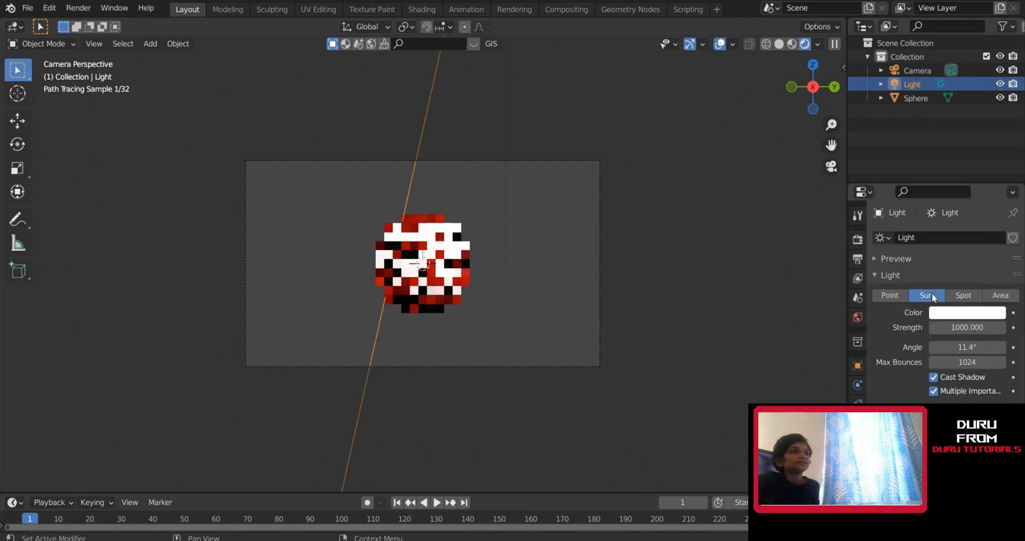
pyautogui.scroll(-3, 595, 212)
pyautogui.scroll(5, 734, 281)
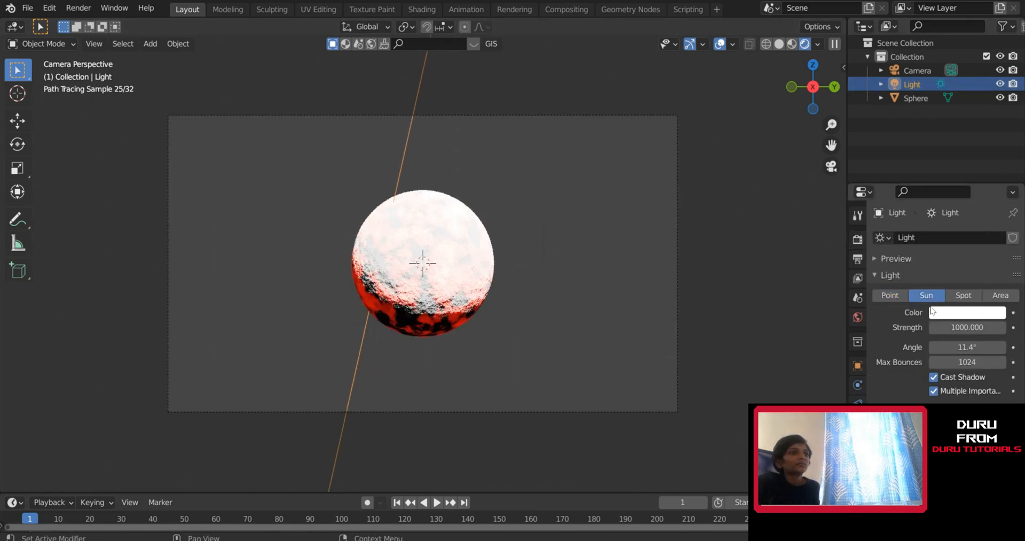
pyautogui.scroll(-6, 473, 105)
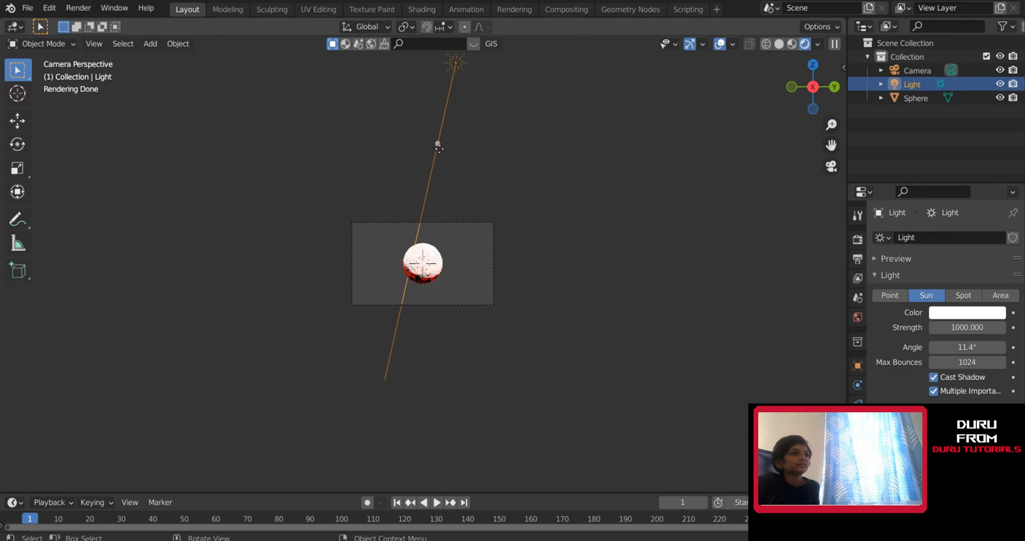
# Re-aim the sun light's direction from the camera, bottom and perspective views, angling it downward toward the negative Y side
pyautogui.moveTo(438, 148); pyautogui.dragTo(401, 133)
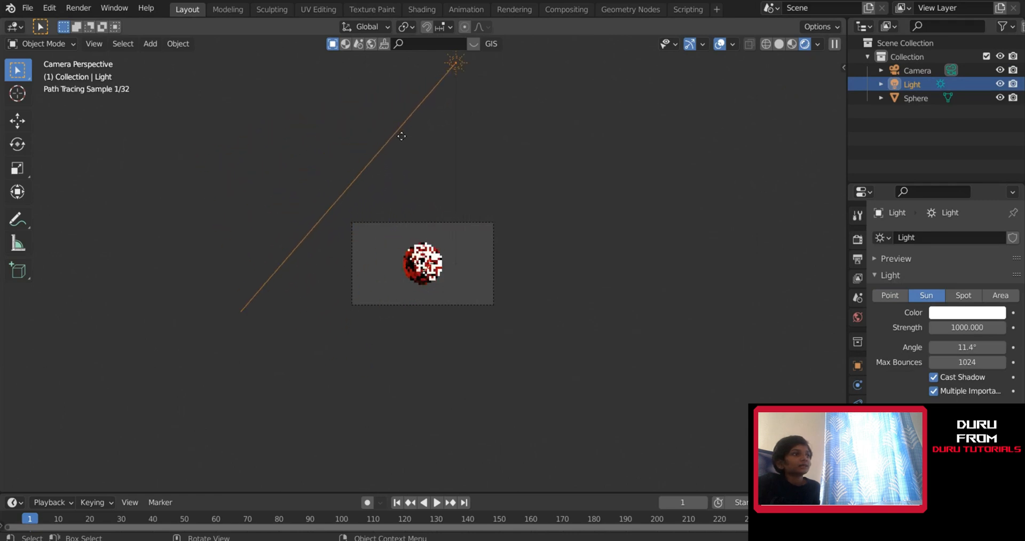
pyautogui.moveTo(439, 160); pyautogui.dragTo(623, 232, button='middle')
pyautogui.scroll(-6, 622, 228)
pyautogui.click(811, 89)
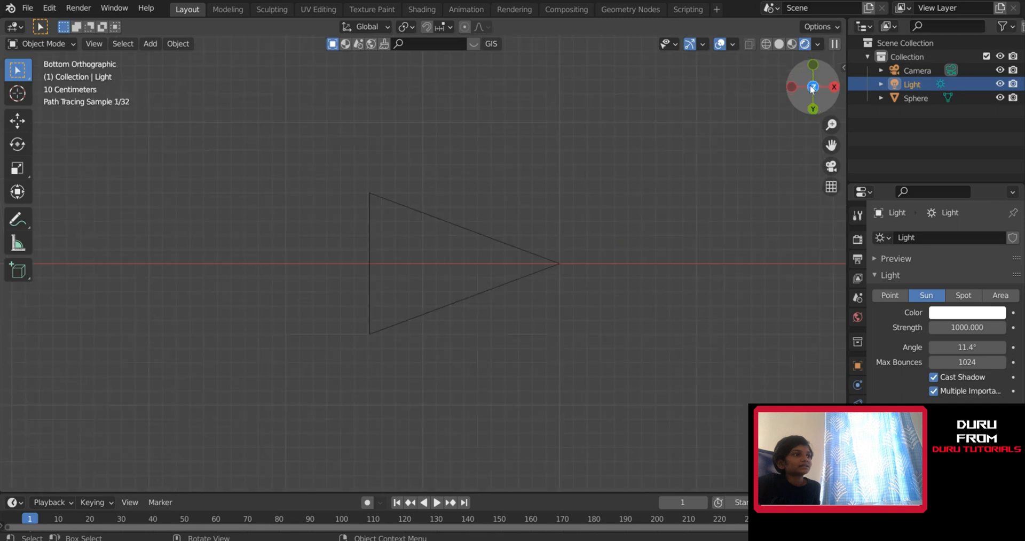
pyautogui.scroll(-9, 501, 182)
pyautogui.scroll(-4, 500, 182)
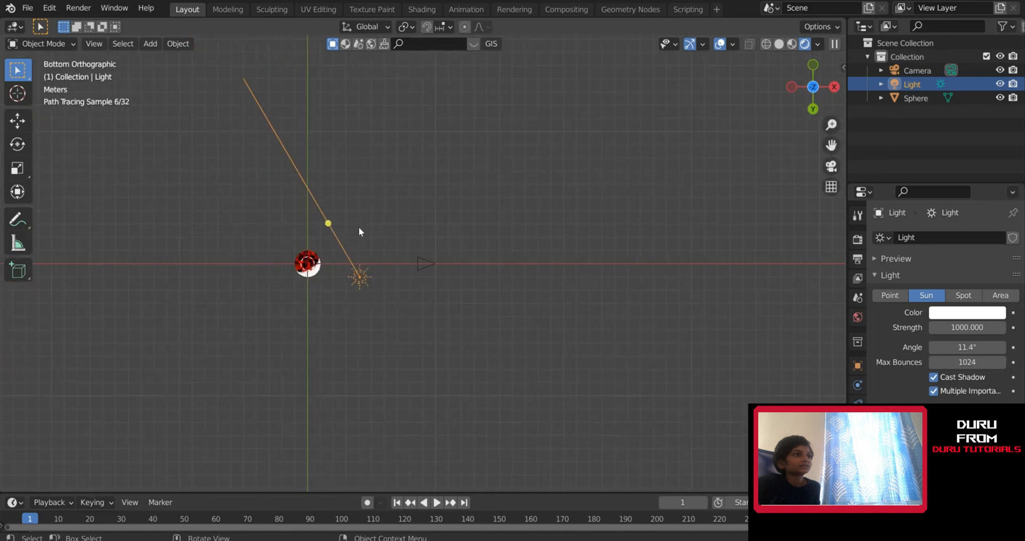
pyautogui.moveTo(331, 229); pyautogui.dragTo(316, 300)
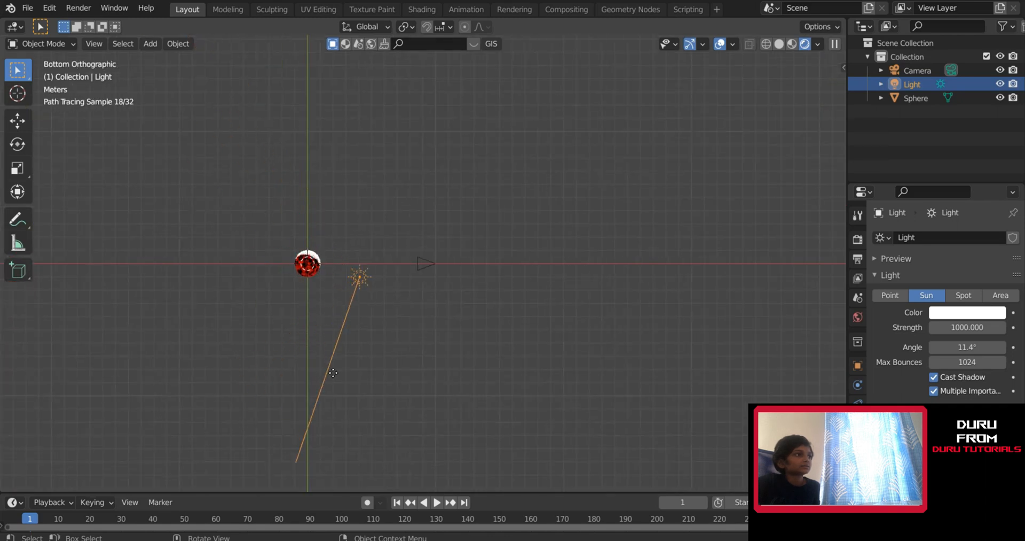
pyautogui.moveTo(326, 363)
pyautogui.mouseDown(button='middle')
pyautogui.moveTo(486, 231)
pyautogui.moveTo(688, 101)
pyautogui.moveTo(645, 96)
pyautogui.moveTo(507, 196)
pyautogui.mouseUp(button='middle')
pyautogui.moveTo(422, 288)
pyautogui.mouseDown(button='middle')
pyautogui.moveTo(470, 149)
pyautogui.moveTo(547, 63)
pyautogui.moveTo(636, 482)
pyautogui.moveTo(536, 412)
pyautogui.moveTo(309, 382)
pyautogui.moveTo(499, 334)
pyautogui.mouseUp(button='middle')
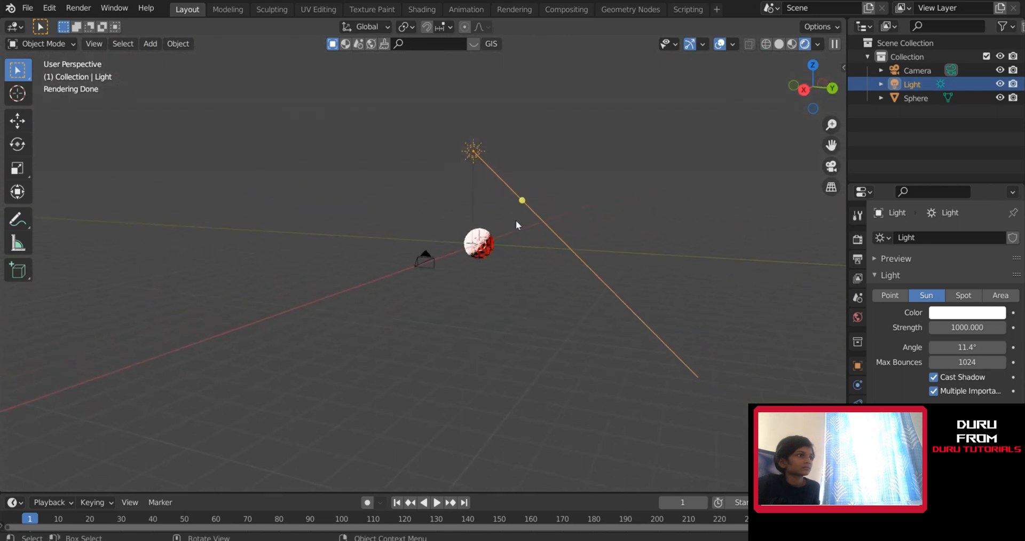
pyautogui.moveTo(528, 204); pyautogui.dragTo(419, 203)
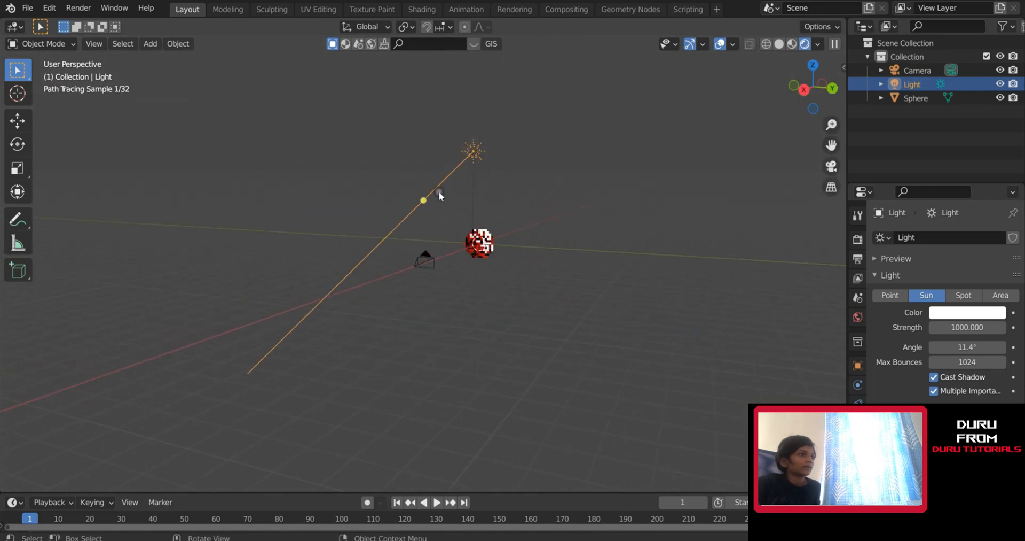
# Move the sun light in the right view by about 2.32 m along Y and -2.44 m along Z
pyautogui.moveTo(439, 195); pyautogui.dragTo(534, 214, button='middle')
pyautogui.click(813, 92)
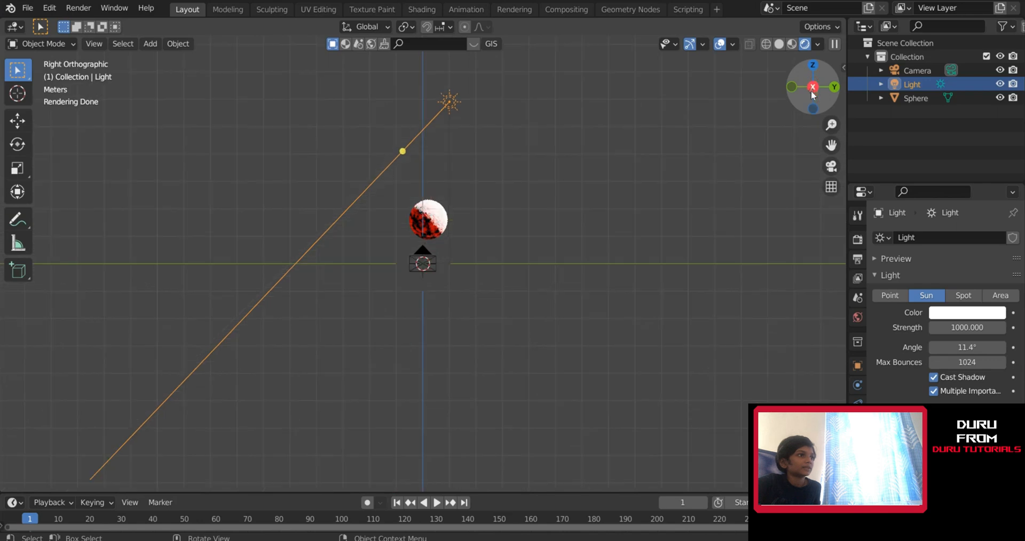
pyautogui.press('g')
pyautogui.click(676, 227)
# Move the sun light in the top view by about -4.77 m along X and 0.62 m along Y
pyautogui.moveTo(573, 230); pyautogui.dragTo(699, 310, button='middle')
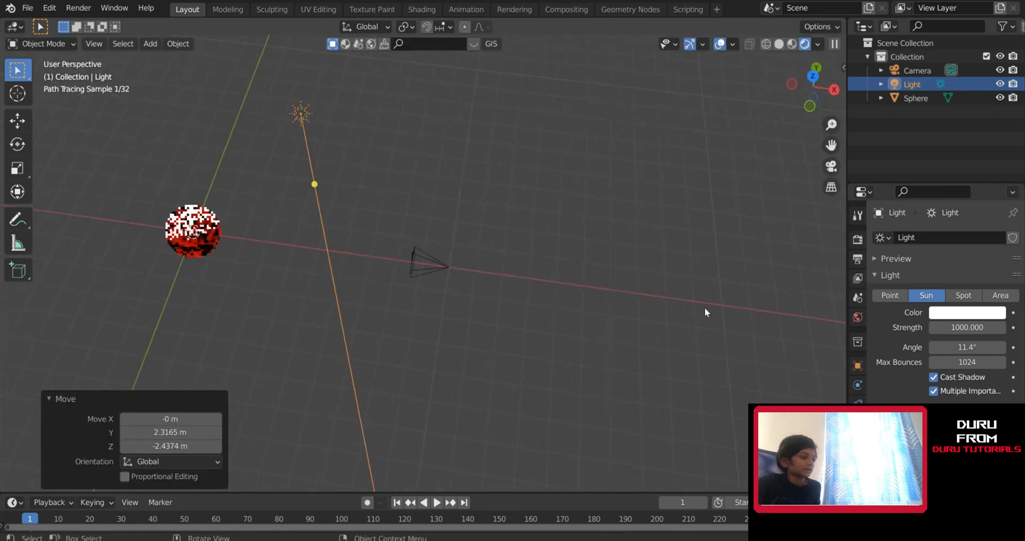
pyautogui.click(813, 76)
pyautogui.press('g')
pyautogui.click(494, 271)
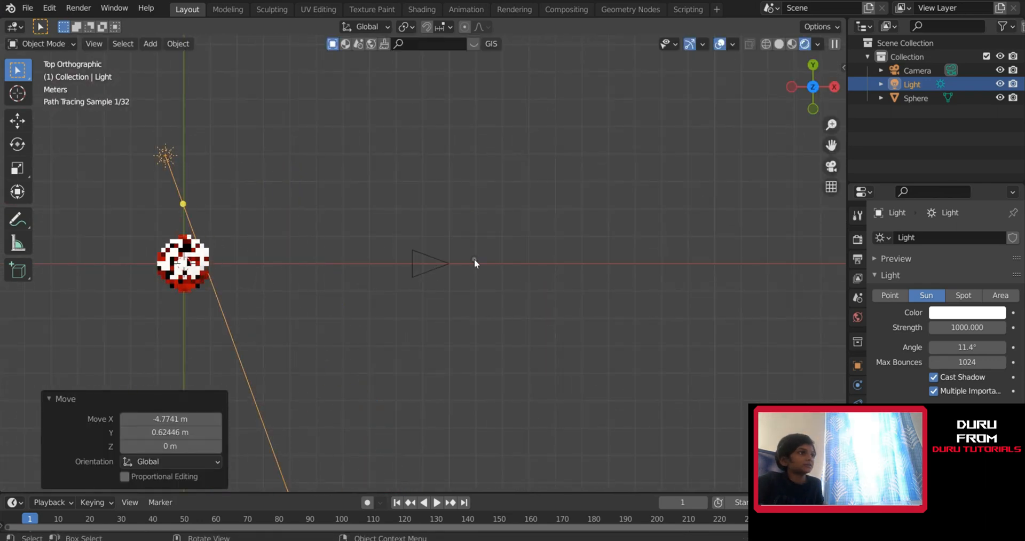
# Angle the sun toward negative X in the top view and move the light onto the Y axis
pyautogui.moveTo(182, 203); pyautogui.dragTo(151, 197)
pyautogui.press('g')
pyautogui.click(206, 196)
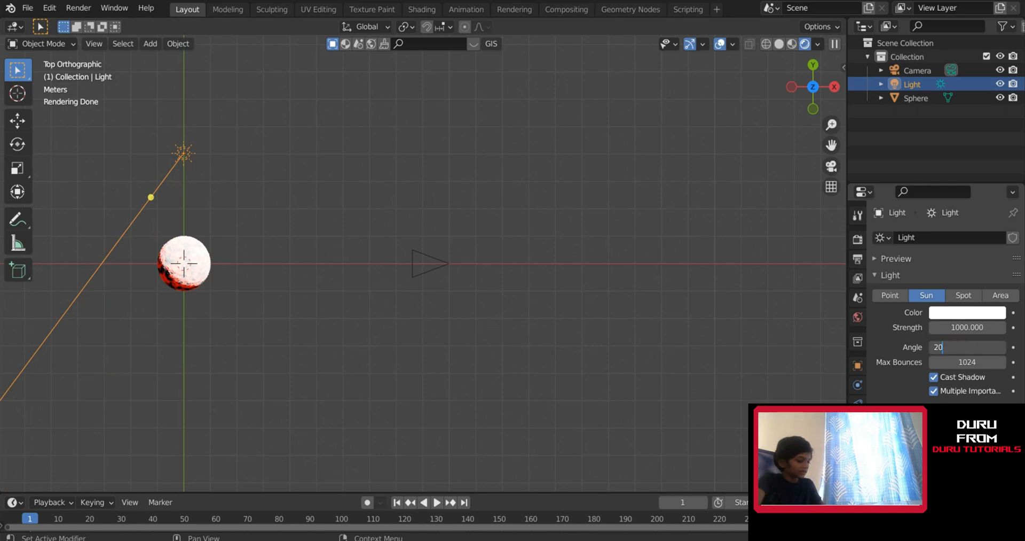
# Set the sun light's angle to 20° and its strength to 8
pyautogui.press('Return')
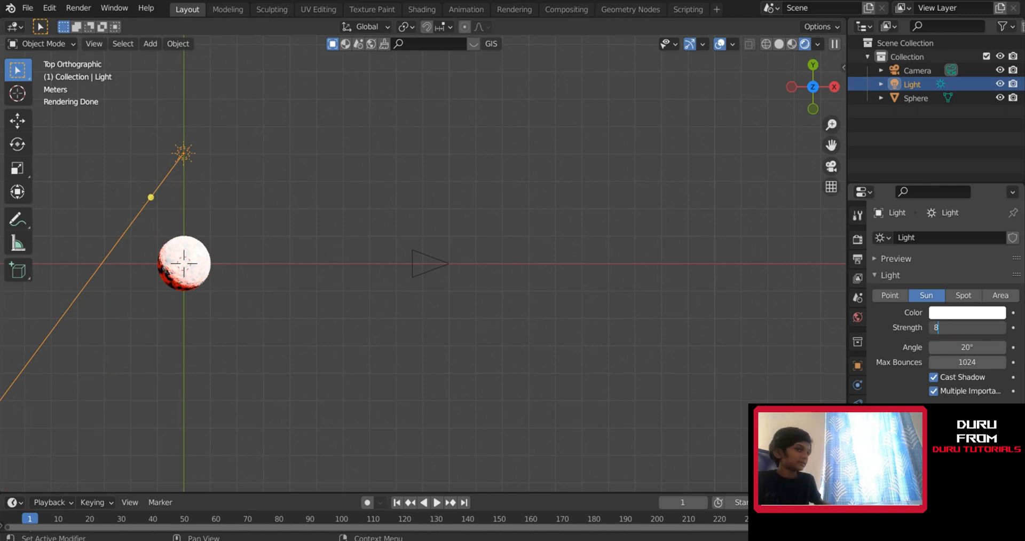
pyautogui.write('8')
pyautogui.press('Return')
# Look through the camera at the lit sphere and set the sun light's strength to 5
pyautogui.moveTo(467, 351); pyautogui.dragTo(370, 258, button='middle')
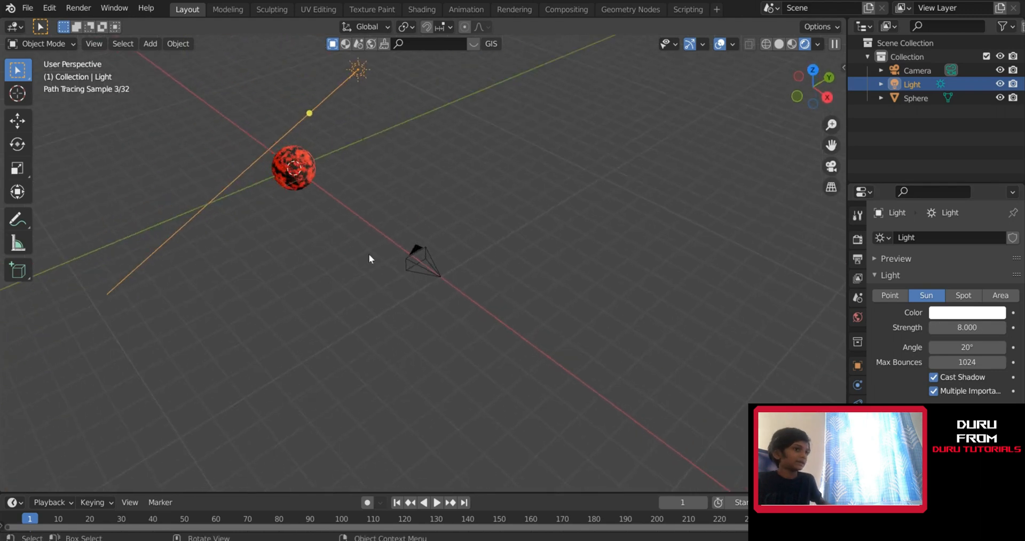
pyautogui.click(840, 156)
pyautogui.click(832, 166)
pyautogui.scroll(5, 640, 241)
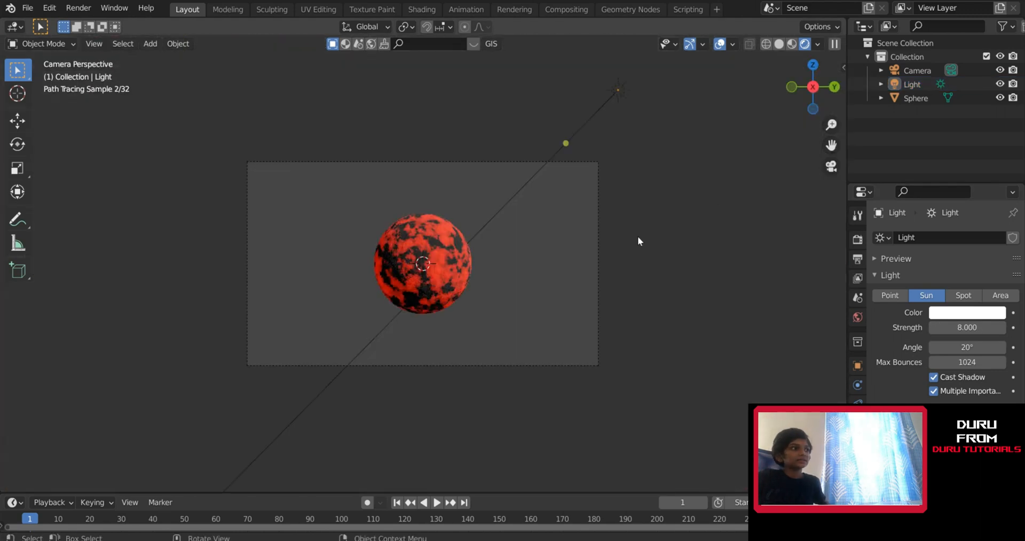
pyautogui.scroll(3, 607, 235)
pyautogui.scroll(-6, 602, 231)
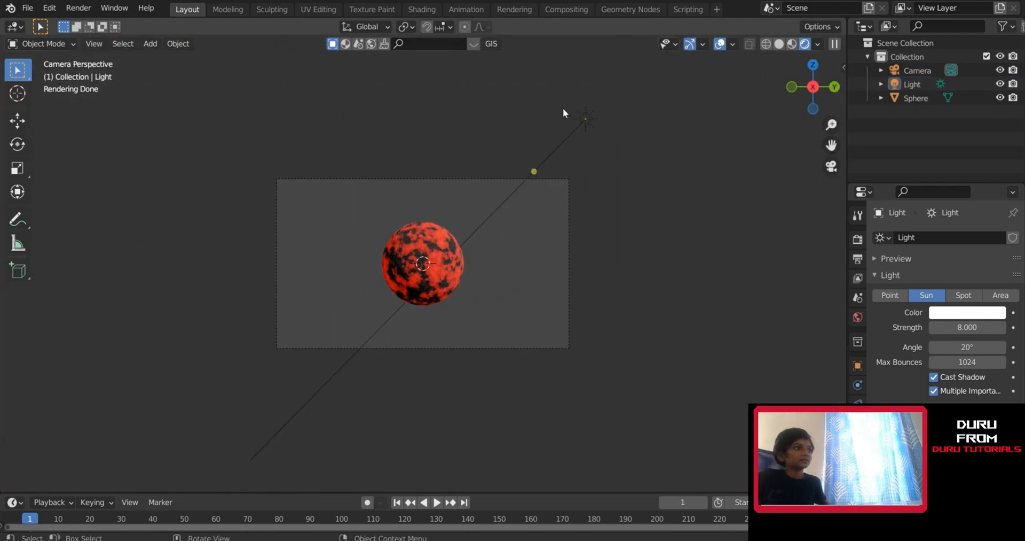
pyautogui.moveTo(605, 130); pyautogui.dragTo(607, 131)
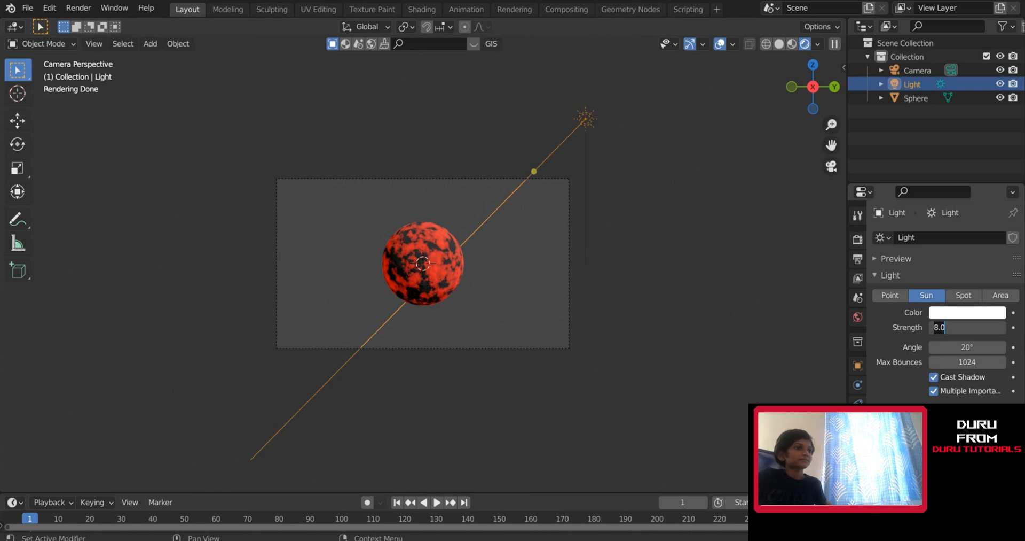
pyautogui.press('Return')
pyautogui.scroll(3, 656, 303)
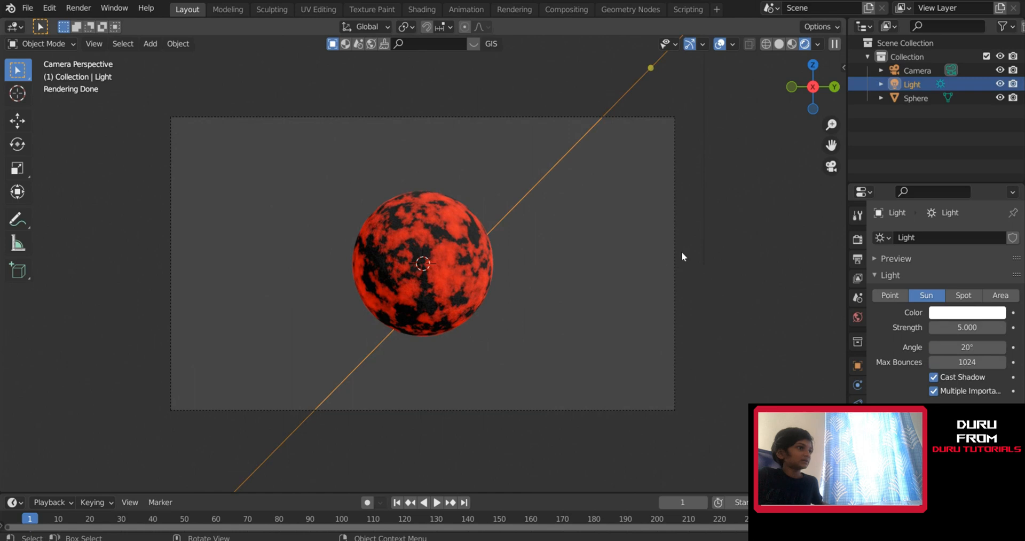
# Turn the sun's direction closer to the sphere in the top view and check the lighting through the camera
pyautogui.moveTo(682, 256); pyautogui.dragTo(736, 140, button='middle')
pyautogui.click(813, 81)
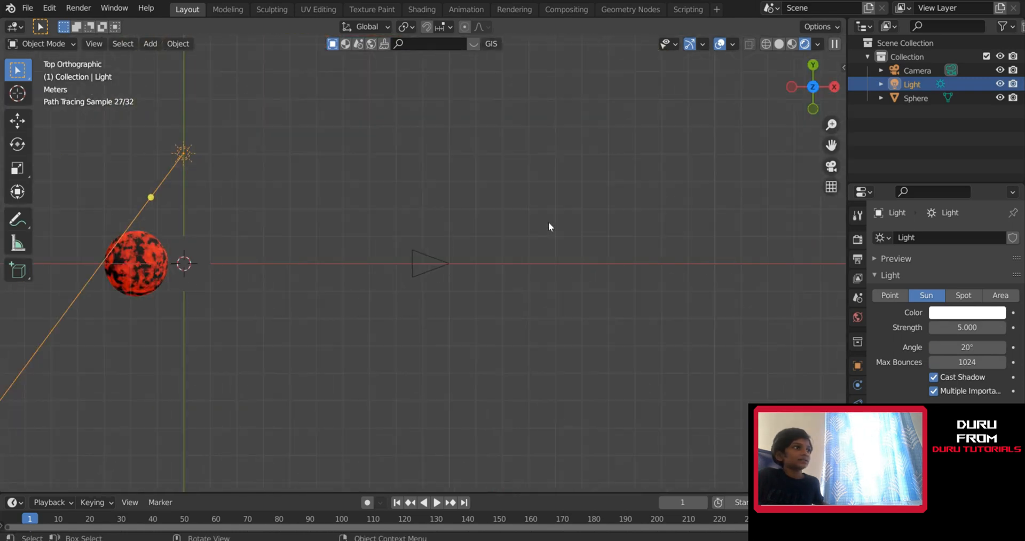
pyautogui.moveTo(259, 248); pyautogui.dragTo(275, 251)
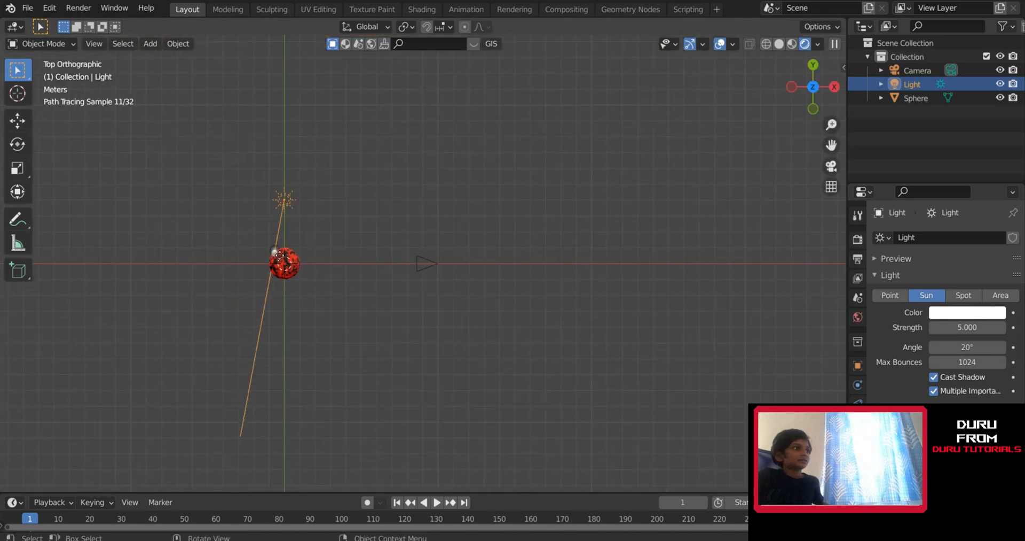
pyautogui.click(826, 164)
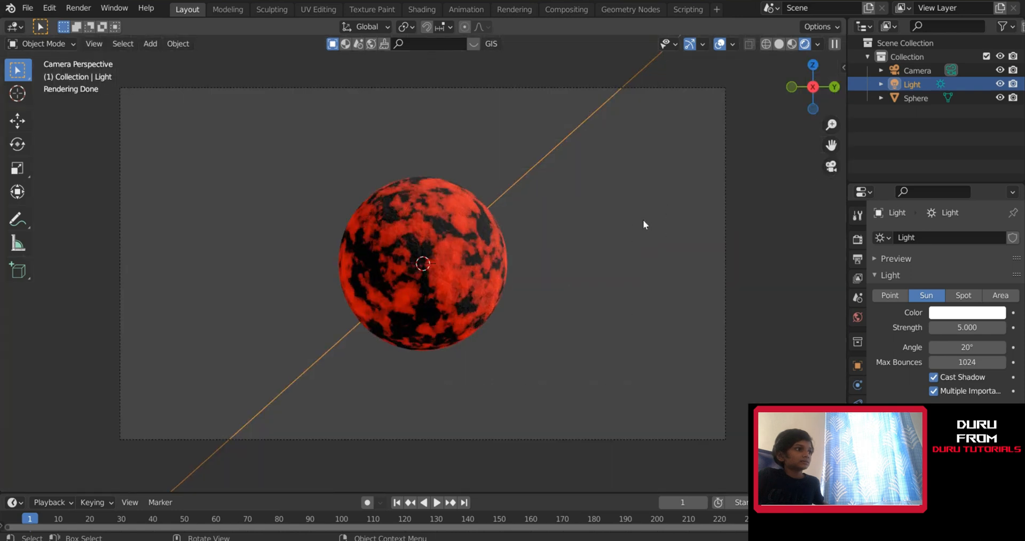
pyautogui.scroll(1, 716, 268)
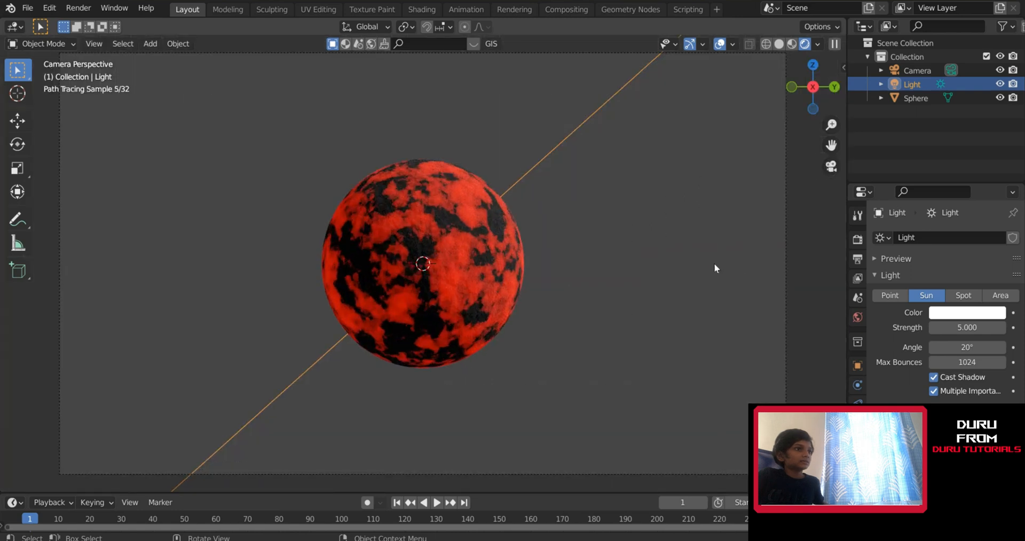
# Set the emission strength of the sphere's material to 0.03 and return to the Layout workspace to check the darker look
pyautogui.click(434, 14)
pyautogui.click(530, 181)
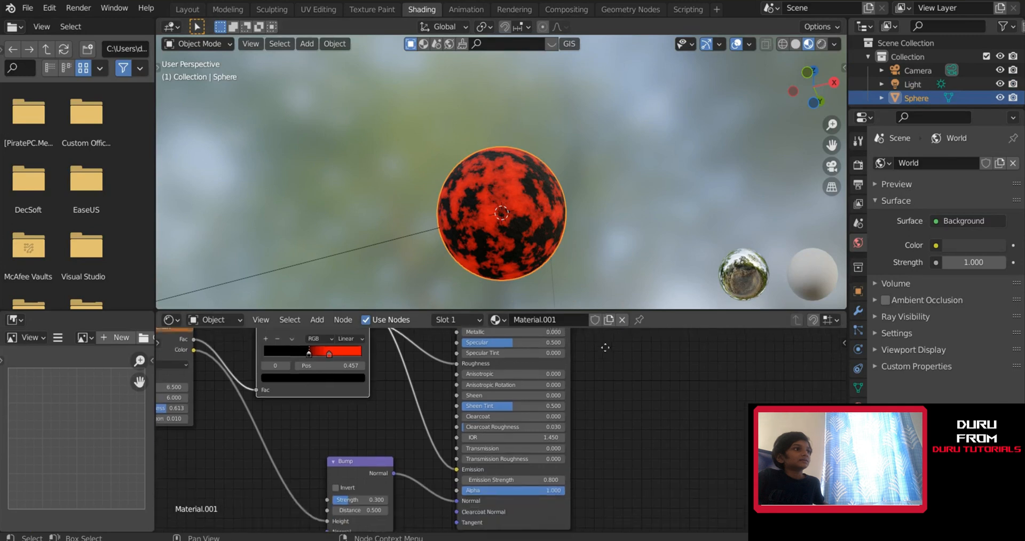
pyautogui.moveTo(605, 347); pyautogui.dragTo(622, 337, button='middle')
pyautogui.scroll(2, 599, 394)
pyautogui.moveTo(590, 438); pyautogui.dragTo(592, 376, button='middle')
pyautogui.scroll(1, 566, 430)
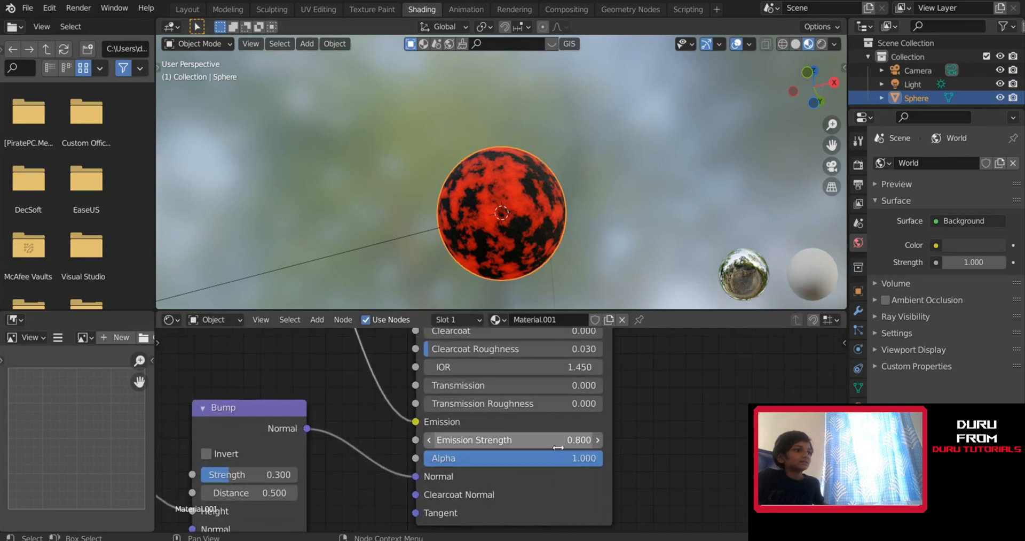
pyautogui.click(559, 447)
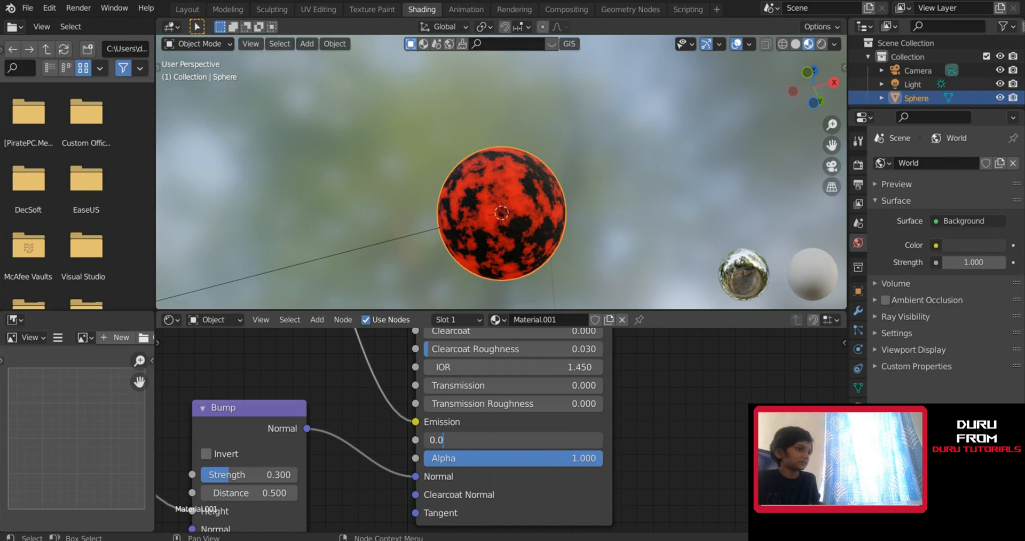
pyautogui.press('Return')
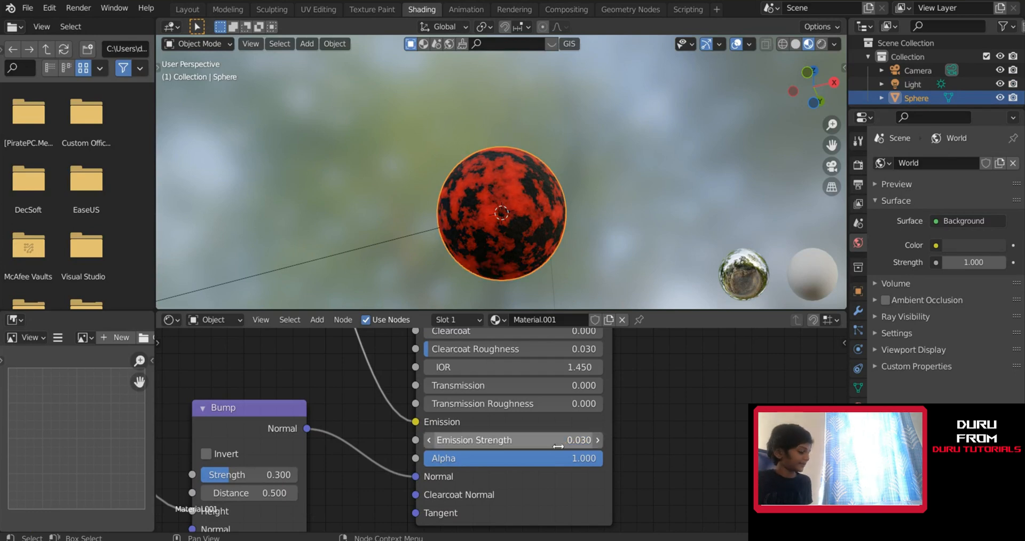
pyautogui.moveTo(419, 124); pyautogui.dragTo(224, 43, button='middle')
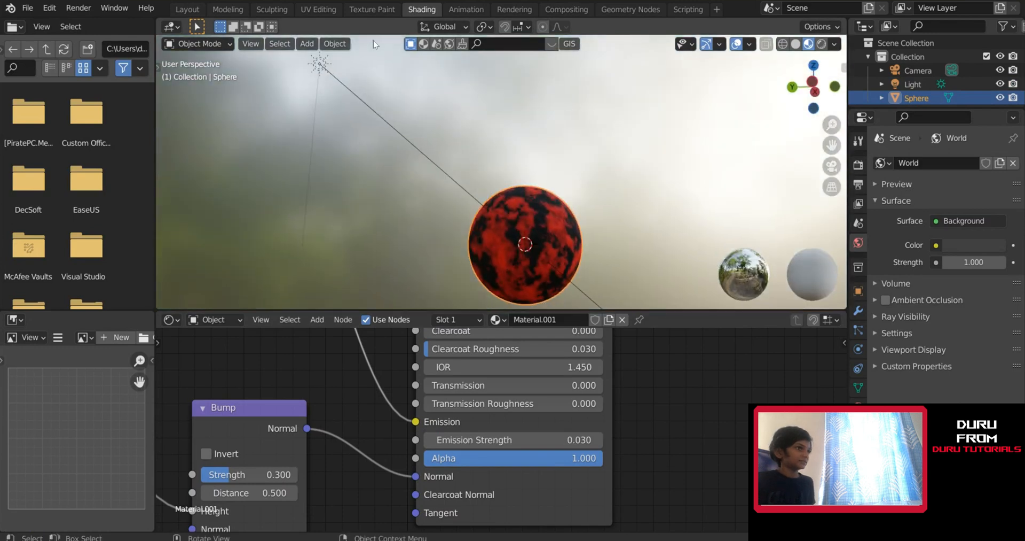
pyautogui.click(188, 9)
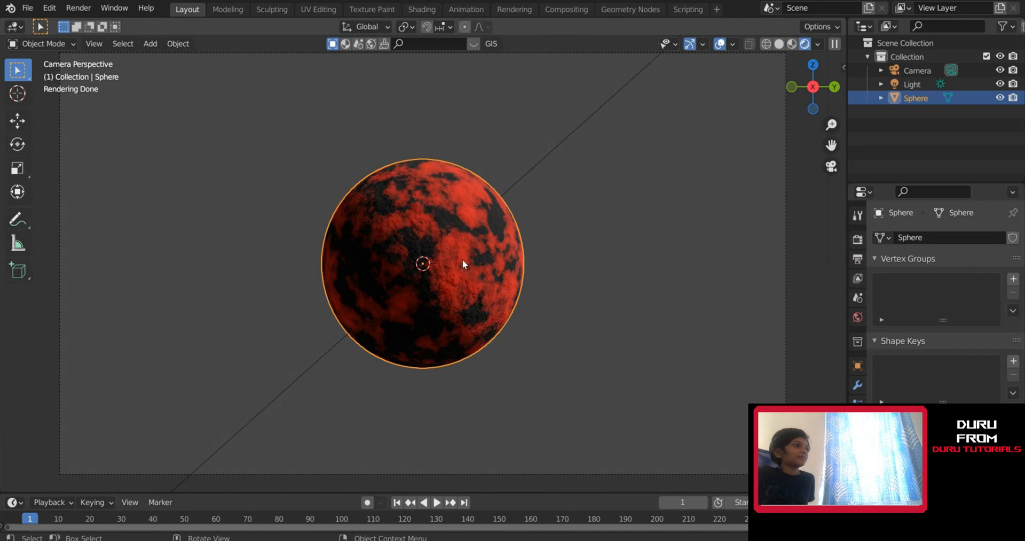
# Save the project as Planet in the BLENDERMODELS folder
pyautogui.hotkey('ctrl', 's')
pyautogui.scroll(-5, 514, 257)
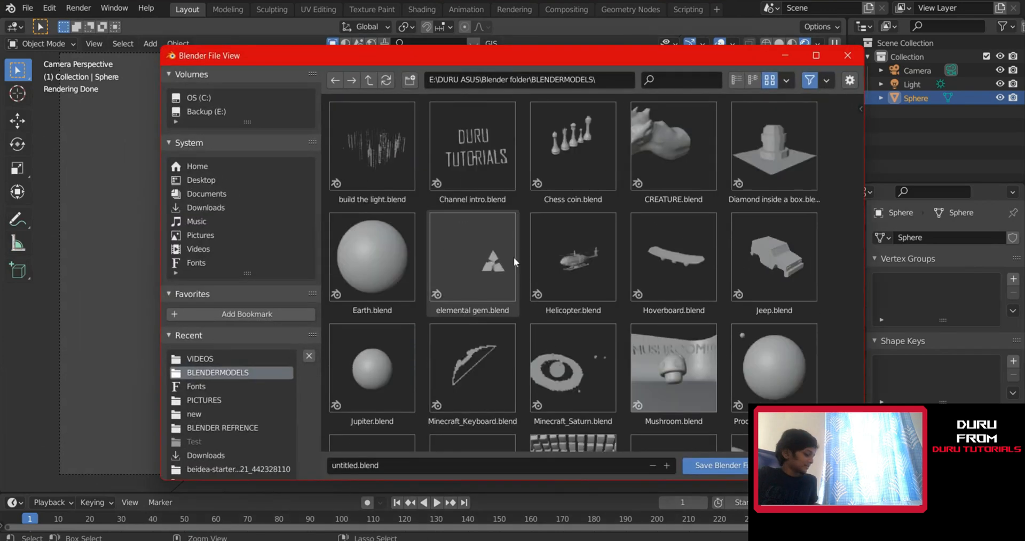
pyautogui.click(450, 471)
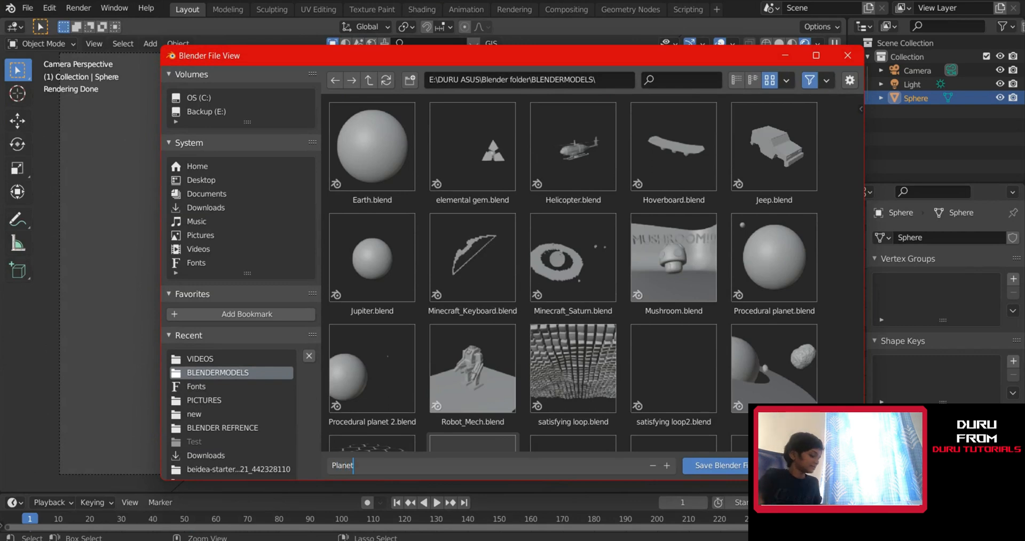
pyautogui.write('Planet')
pyautogui.press('Return')
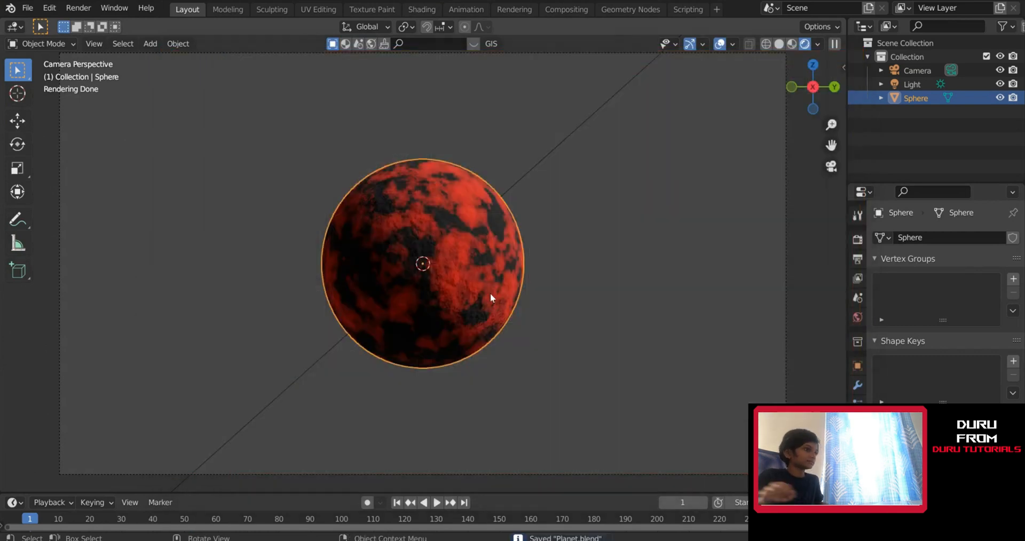
pyautogui.scroll(-4, 536, 208)
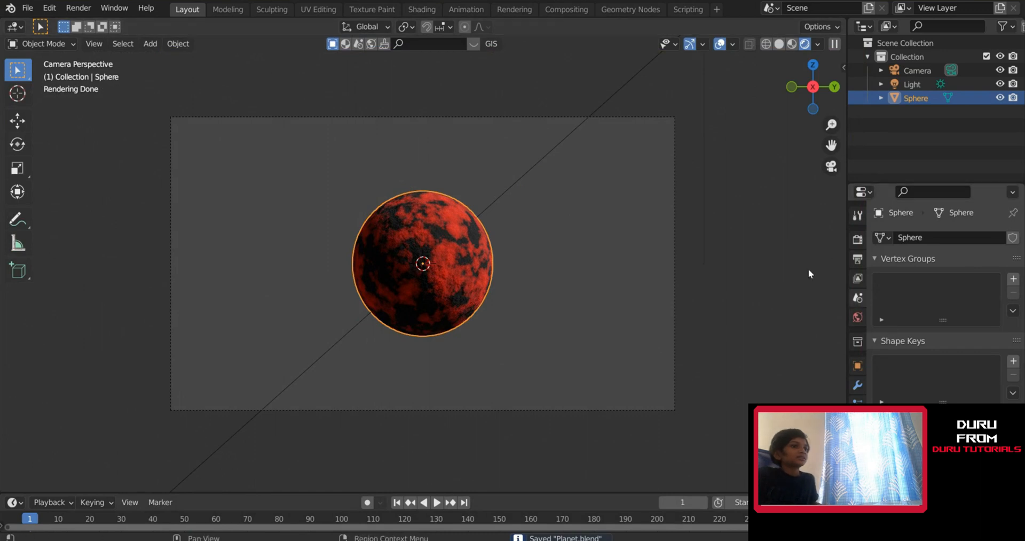
# Show the World shader nodes in the Shading workspace and add a Noise Texture node before the Background node
pyautogui.click(422, 9)
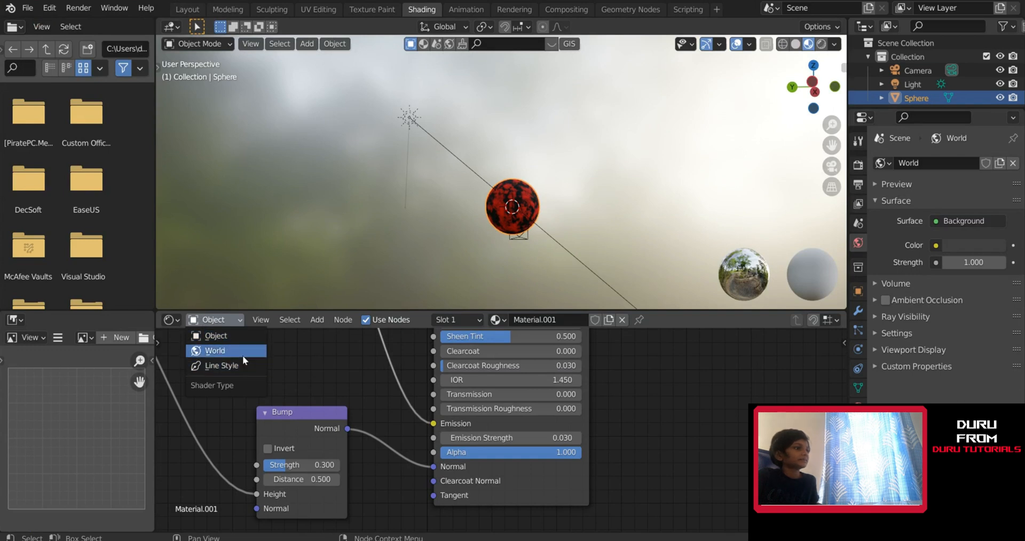
pyautogui.click(240, 353)
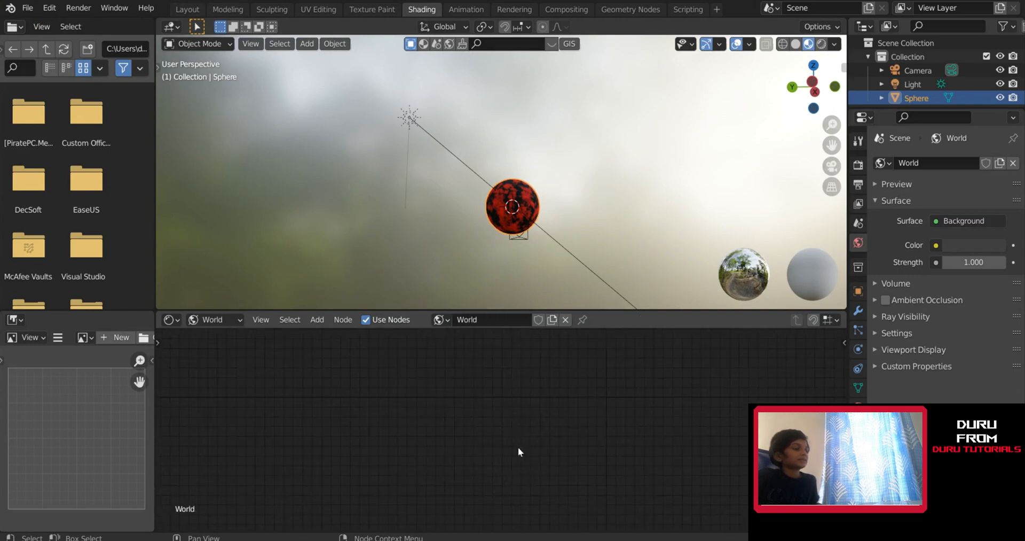
pyautogui.scroll(-4, 483, 430)
pyautogui.moveTo(483, 430); pyautogui.dragTo(450, 494, button='middle')
pyautogui.scroll(4, 450, 472)
pyautogui.moveTo(445, 456); pyautogui.dragTo(420, 494, button='middle')
pyautogui.scroll(4, 420, 494)
pyautogui.click(317, 319)
pyautogui.click(355, 338)
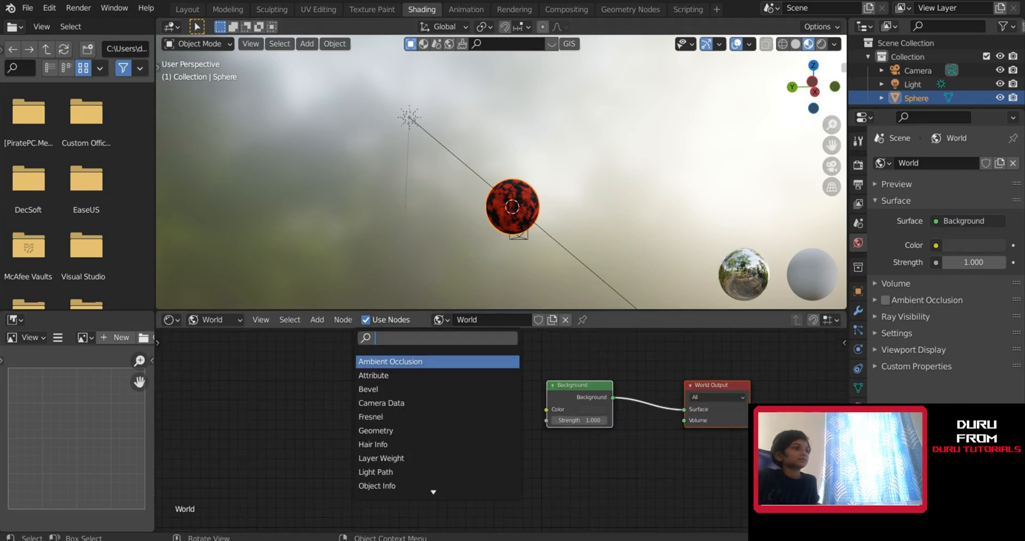
pyautogui.write('noise')
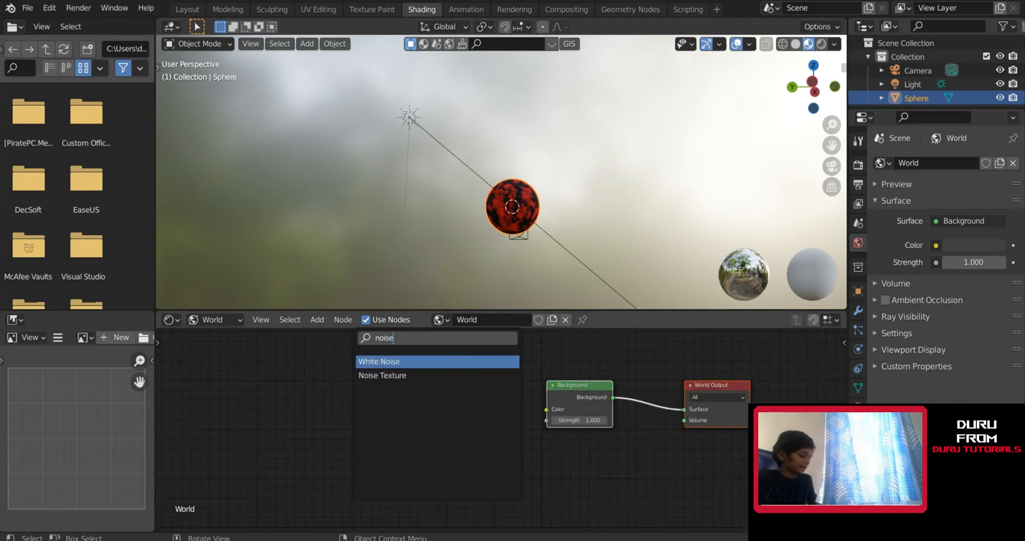
pyautogui.press('Down')
pyautogui.press('Return')
pyautogui.click(254, 374)
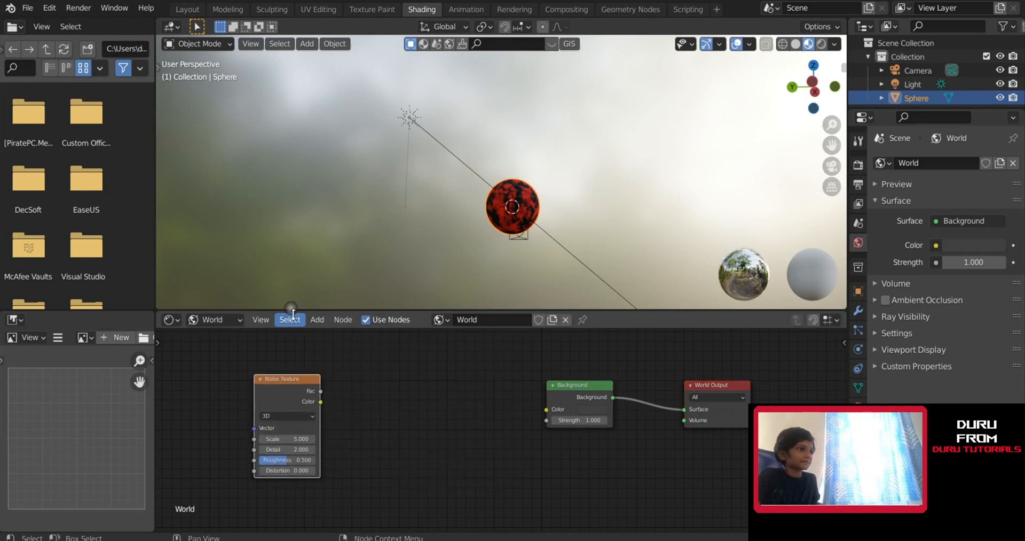
# Add a ColorRamp node, feeding it the Noise Texture's Fac output and linking its Color output to the Background color
pyautogui.click(318, 319)
pyautogui.click(350, 336)
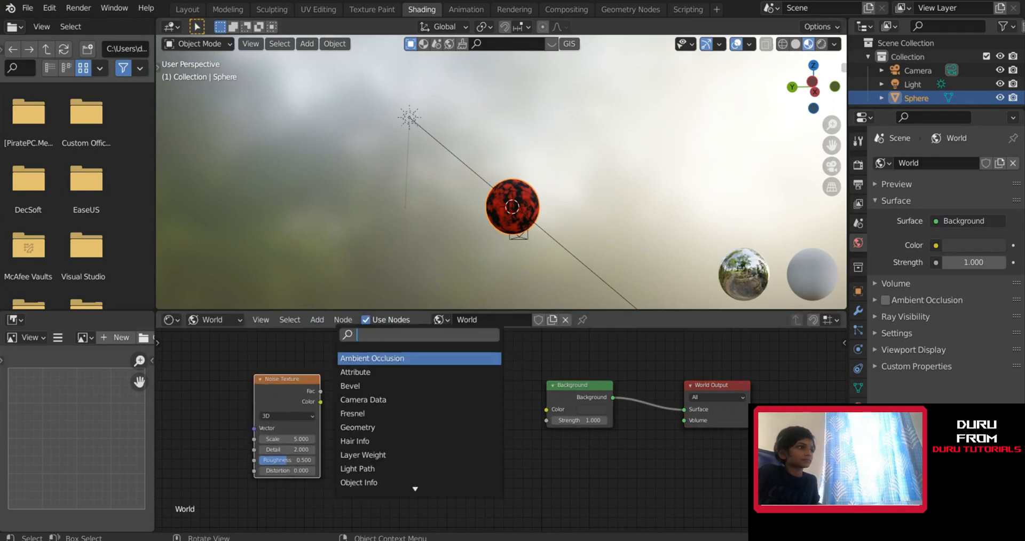
pyautogui.write('color')
pyautogui.press('Return')
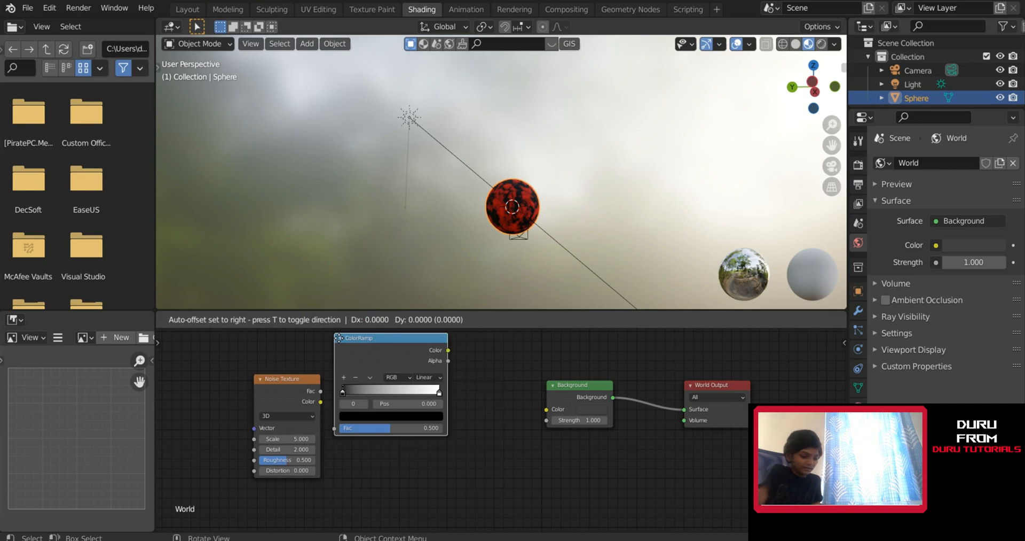
pyautogui.click(368, 385)
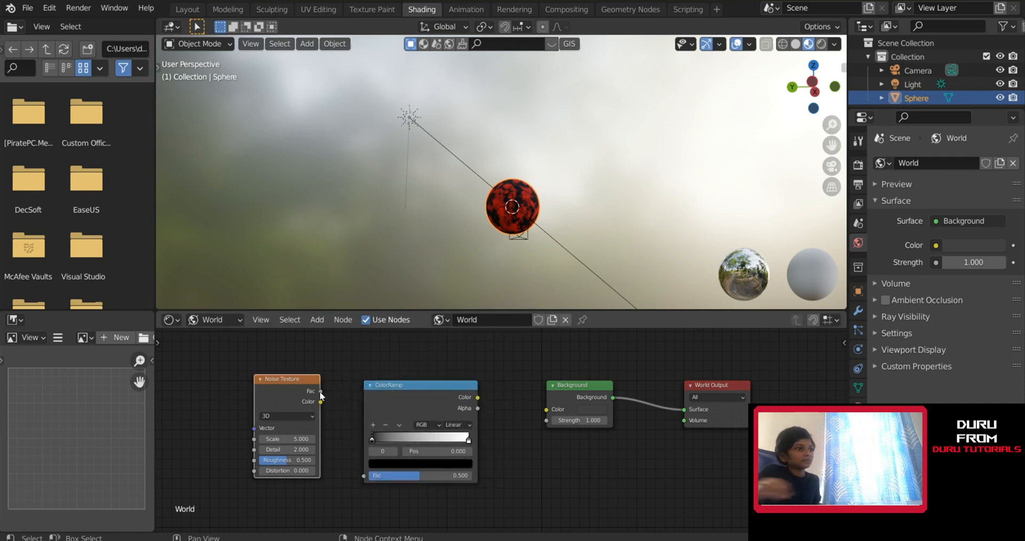
pyautogui.moveTo(320, 390); pyautogui.dragTo(364, 475)
pyautogui.moveTo(478, 397); pyautogui.dragTo(547, 408)
pyautogui.scroll(2, 609, 408)
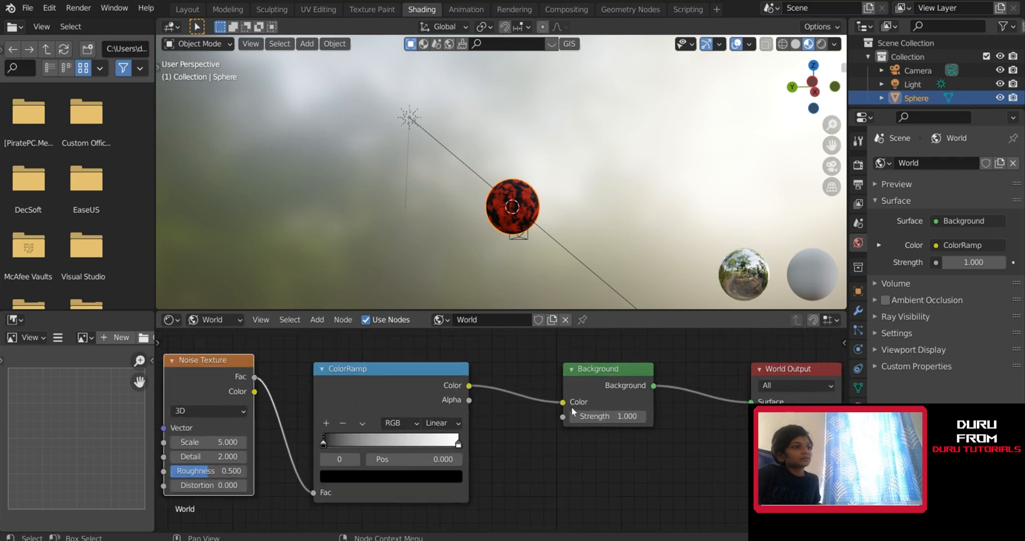
# Display the scene in rendered shading and look at the noise background through the camera
pyautogui.click(823, 45)
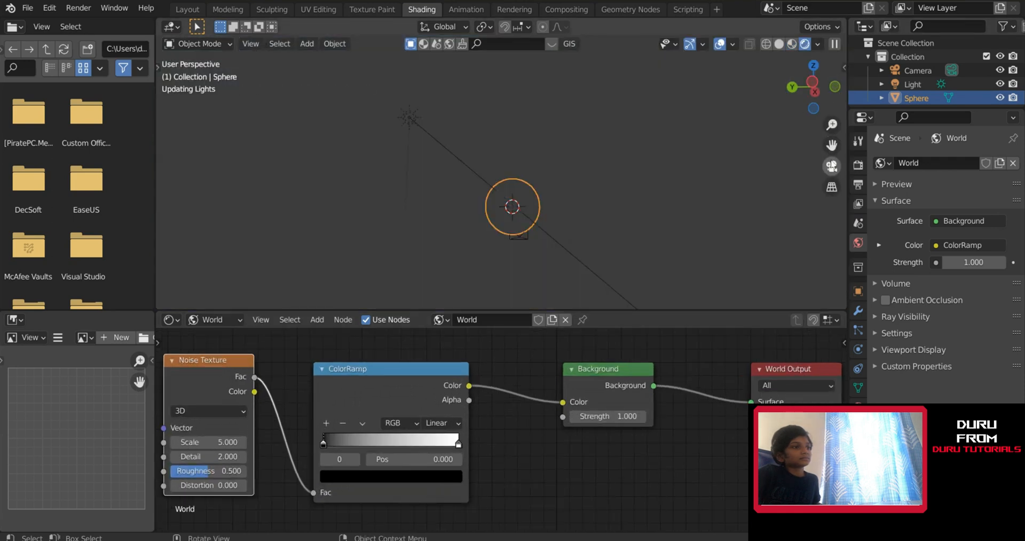
pyautogui.click(832, 166)
pyautogui.scroll(-2, 677, 164)
pyautogui.moveTo(604, 165)
pyautogui.mouseDown(button='middle')
pyautogui.moveTo(569, 152)
pyautogui.moveTo(794, 127)
pyautogui.moveTo(732, 85)
pyautogui.moveTo(668, 91)
pyautogui.moveTo(602, 156)
pyautogui.moveTo(804, 165)
pyautogui.mouseUp(button='middle')
pyautogui.scroll(-8, 569, 152)
pyautogui.click(832, 166)
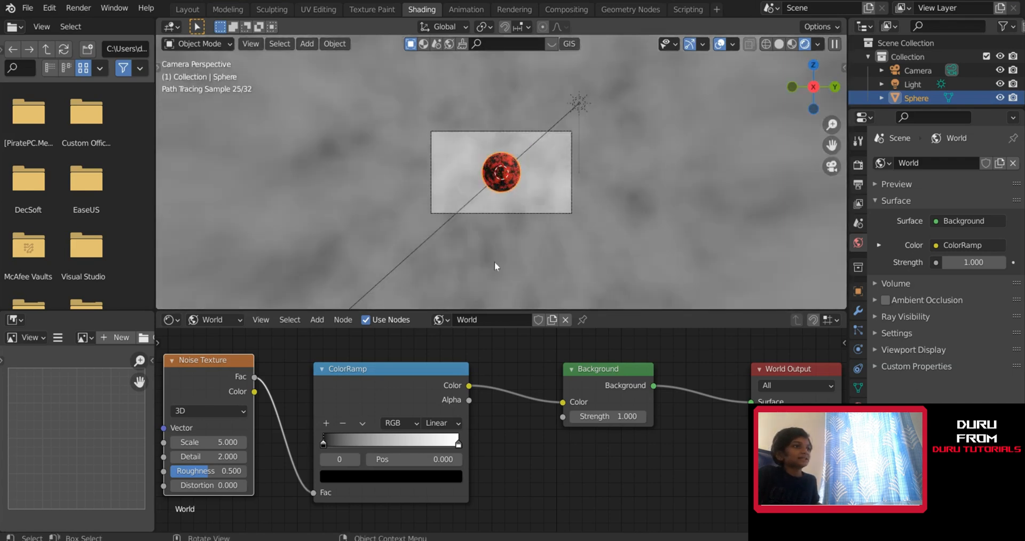
# Move the world ColorRamp's black stop to 0.826 and set the Noise Texture's scale to 109.8
pyautogui.scroll(4, 490, 262)
pyautogui.moveTo(328, 443); pyautogui.dragTo(419, 444)
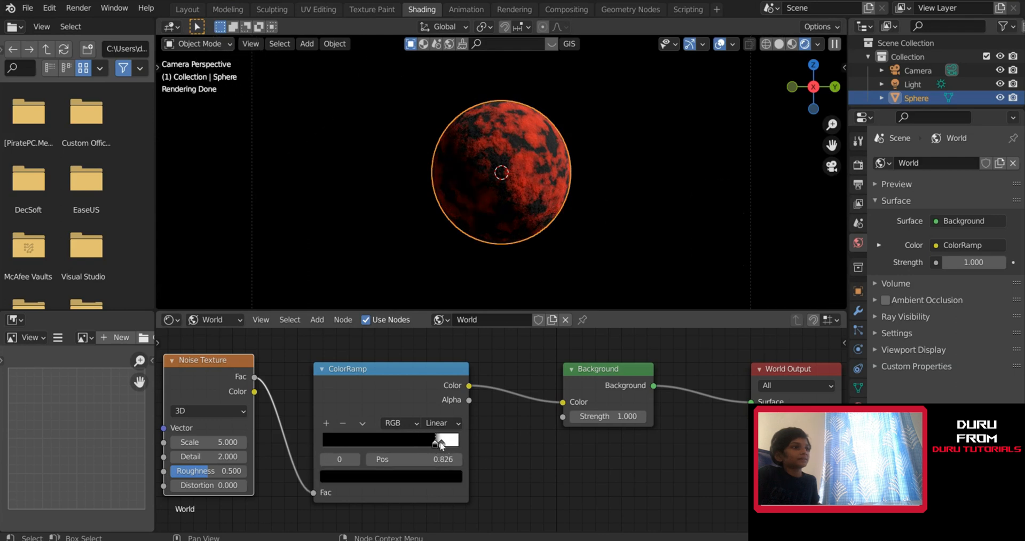
pyautogui.moveTo(228, 441)
pyautogui.mouseDown()
pyautogui.moveTo(288, 442)
pyautogui.moveTo(233, 441)
pyautogui.mouseUp()
pyautogui.scroll(-6, 486, 236)
pyautogui.scroll(4, 477, 264)
pyautogui.scroll(4, 427, 278)
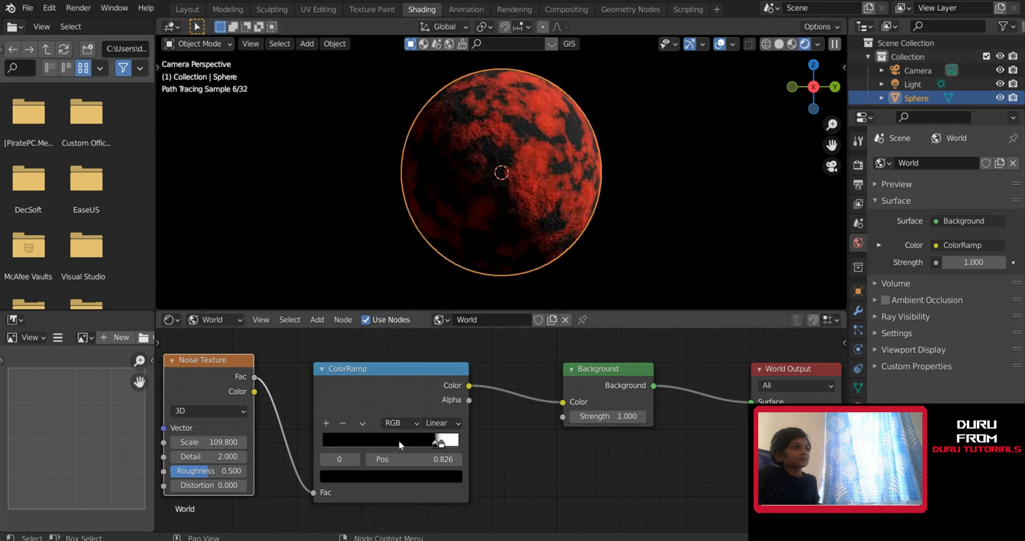
# Set the world ColorRamp's white stop to 0.783 and its black stop to 0.739 to form small stars
pyautogui.click(441, 443)
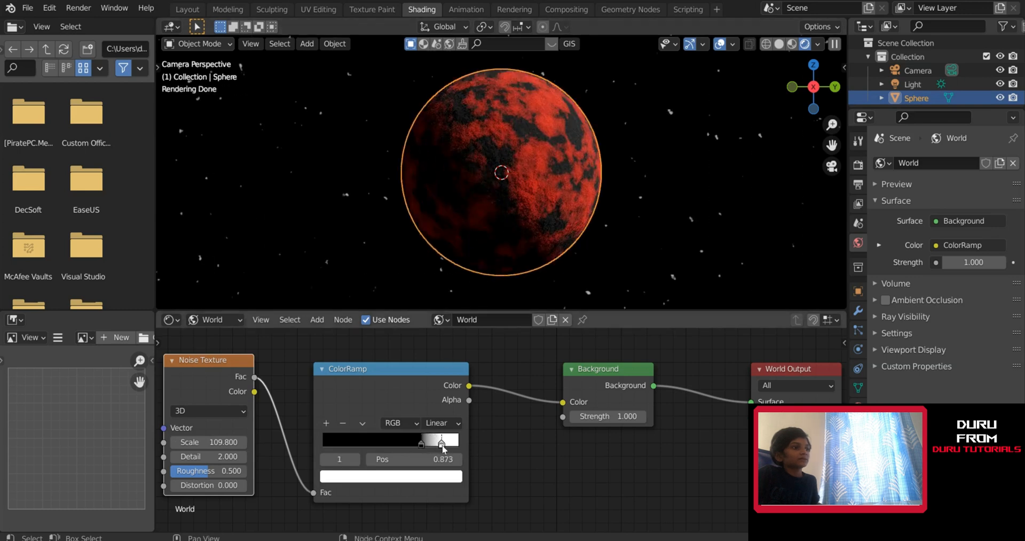
pyautogui.scroll(-3, 524, 259)
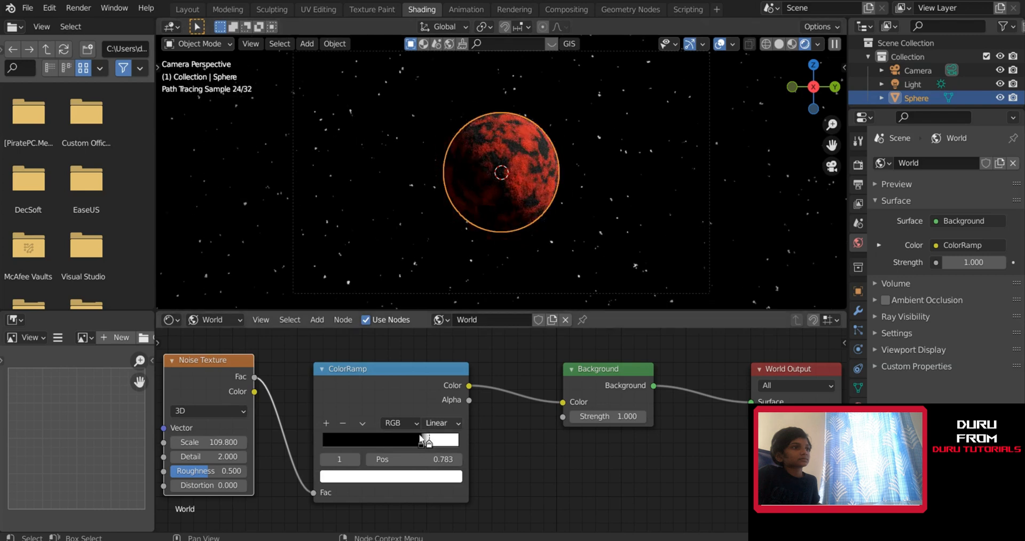
pyautogui.click(423, 443)
pyautogui.moveTo(428, 444); pyautogui.dragTo(423, 444)
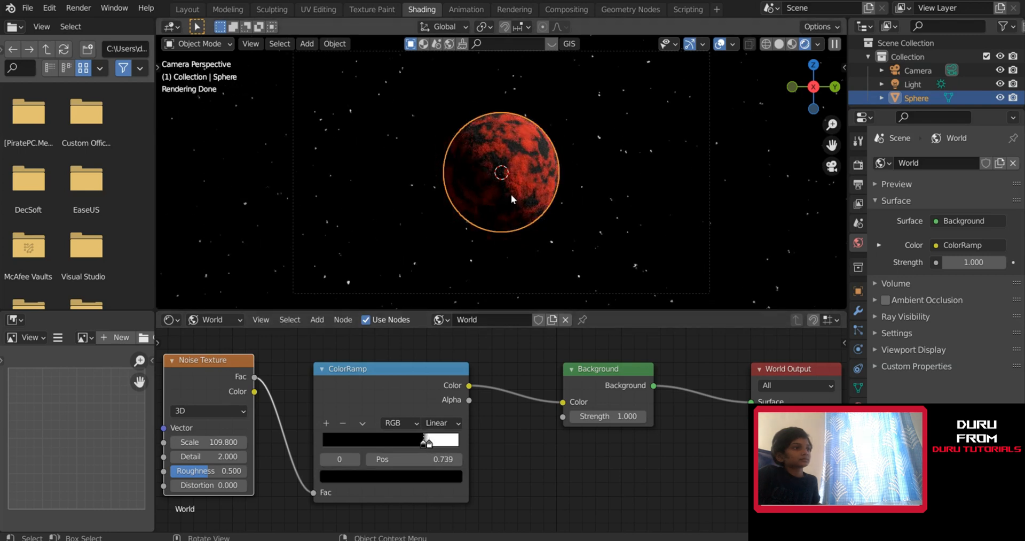
# Inspect the starry background around the sphere from another angle and through the camera
pyautogui.scroll(1, 492, 164)
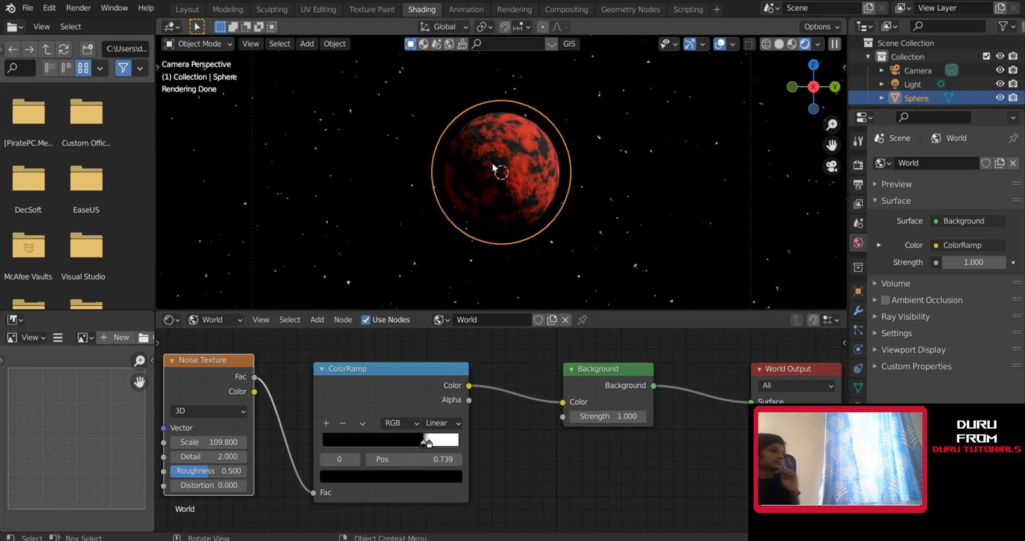
pyautogui.scroll(-2, 483, 159)
pyautogui.moveTo(485, 160); pyautogui.dragTo(654, 160, button='middle')
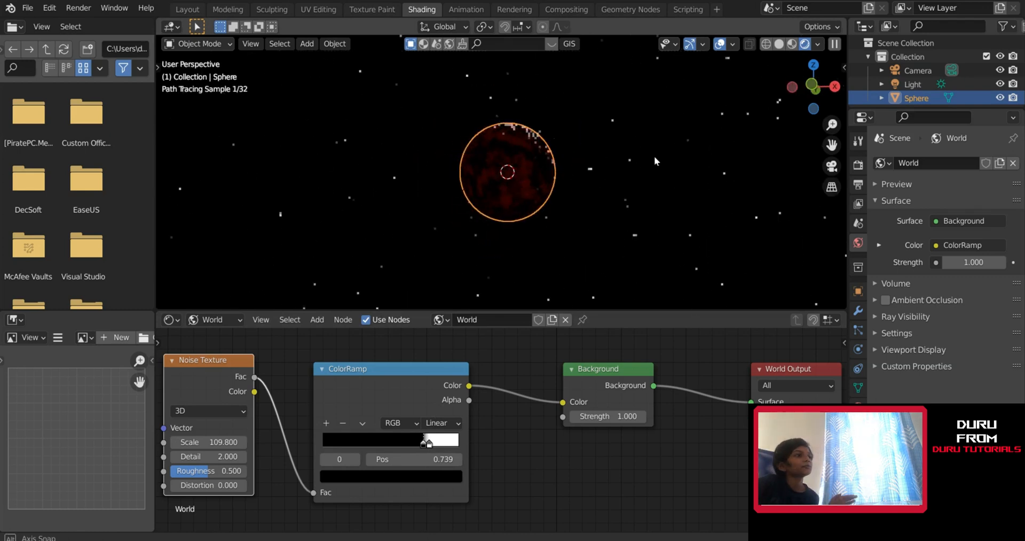
pyautogui.press('KP_0')
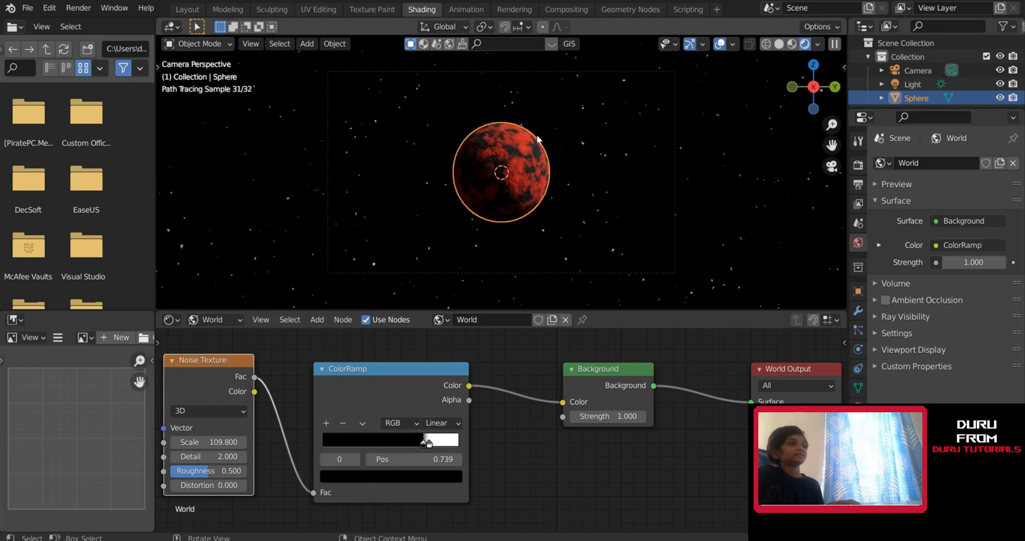
pyautogui.scroll(1, 521, 127)
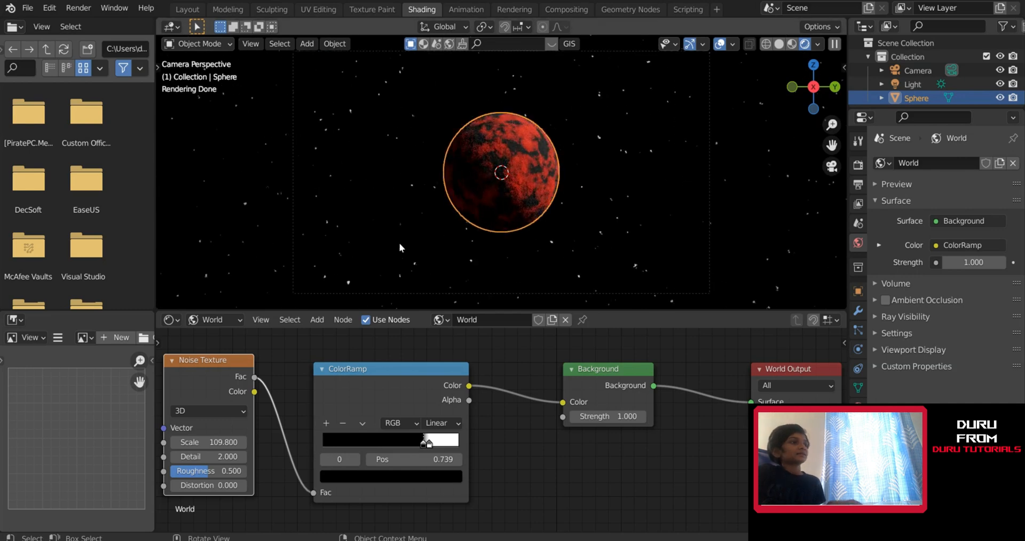
pyautogui.scroll(-2, 391, 226)
pyautogui.scroll(2, 491, 204)
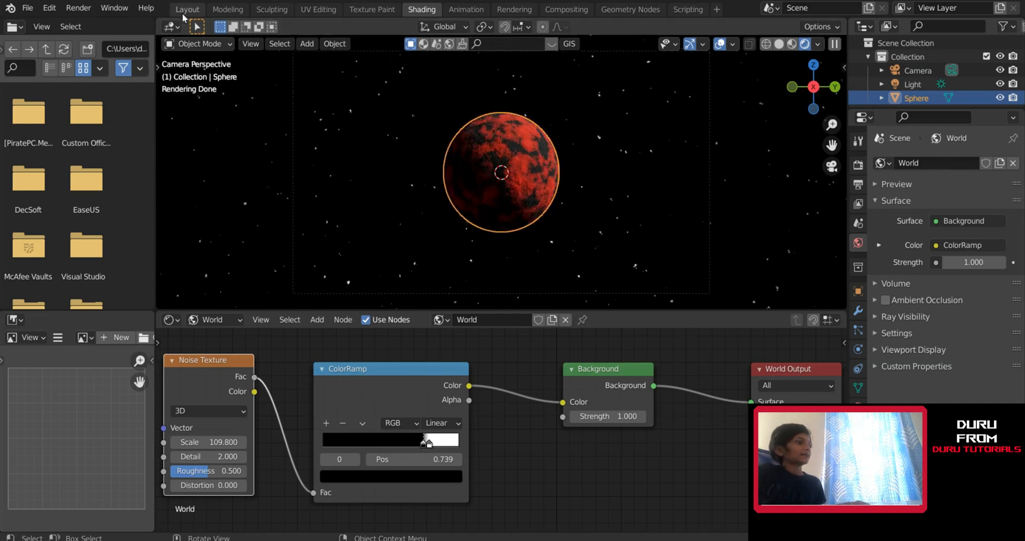
# Duplicate the sphere in the Layout workspace, scale the copy to about 0.18 and place it near the planet's upper left as a moon
pyautogui.click(186, 12)
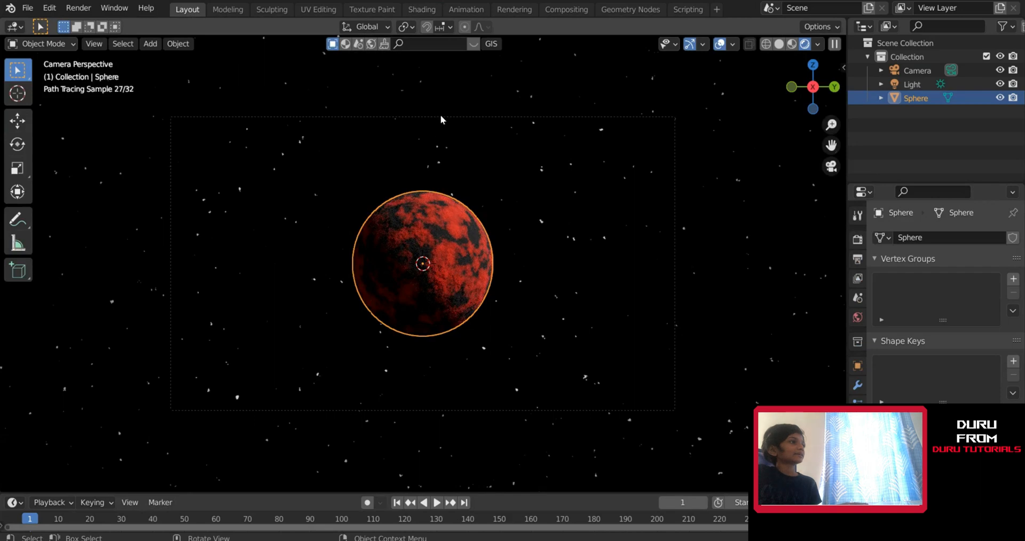
pyautogui.hotkey('shift', 'd')
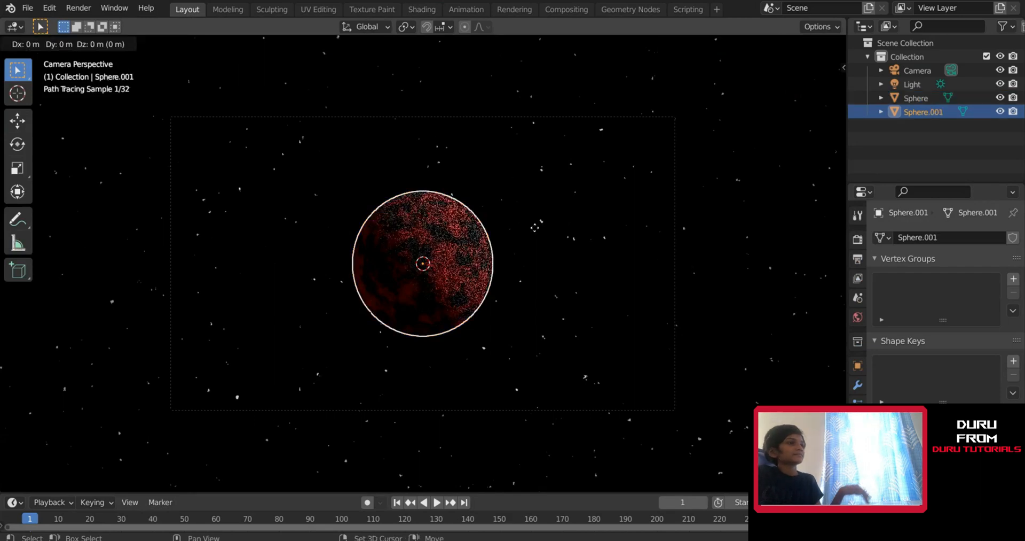
pyautogui.click(480, 123)
pyautogui.press('s')
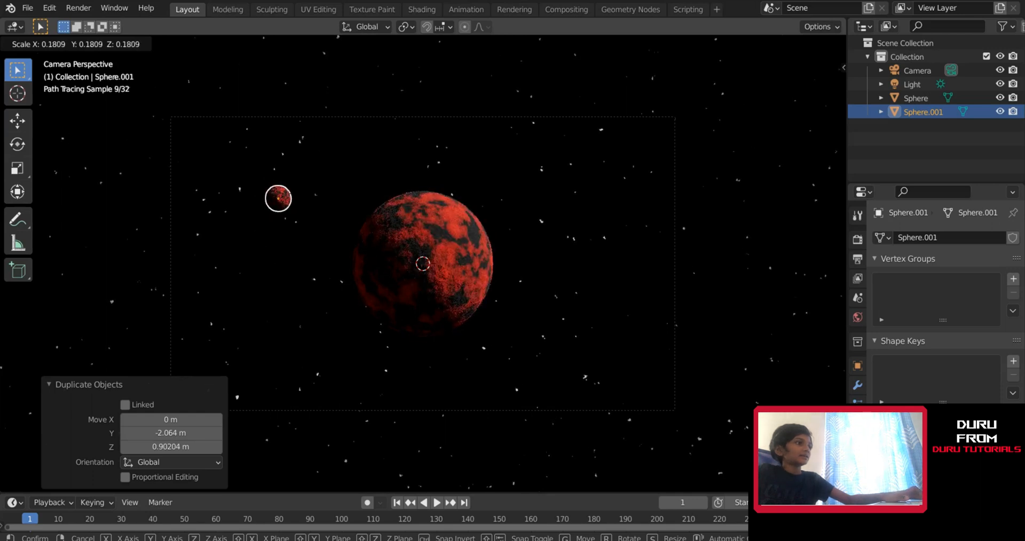
pyautogui.click(315, 183)
pyautogui.press('g')
pyautogui.click(422, 199)
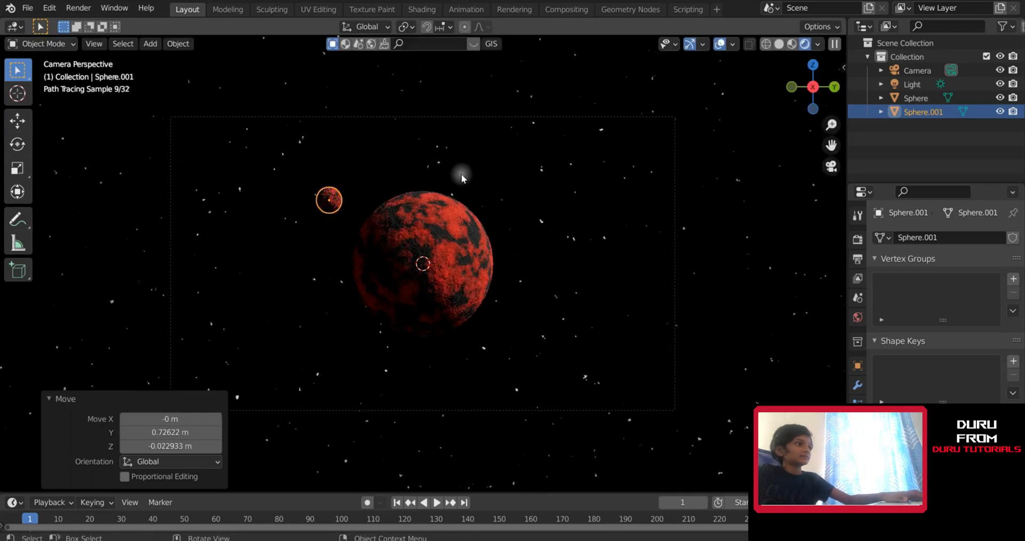
# Scale the moon down by 0.760 and move it about -1.25 m in Y and 0.28 m in Z, farther from the planet
pyautogui.press('s')
pyautogui.click(436, 181)
pyautogui.press('g')
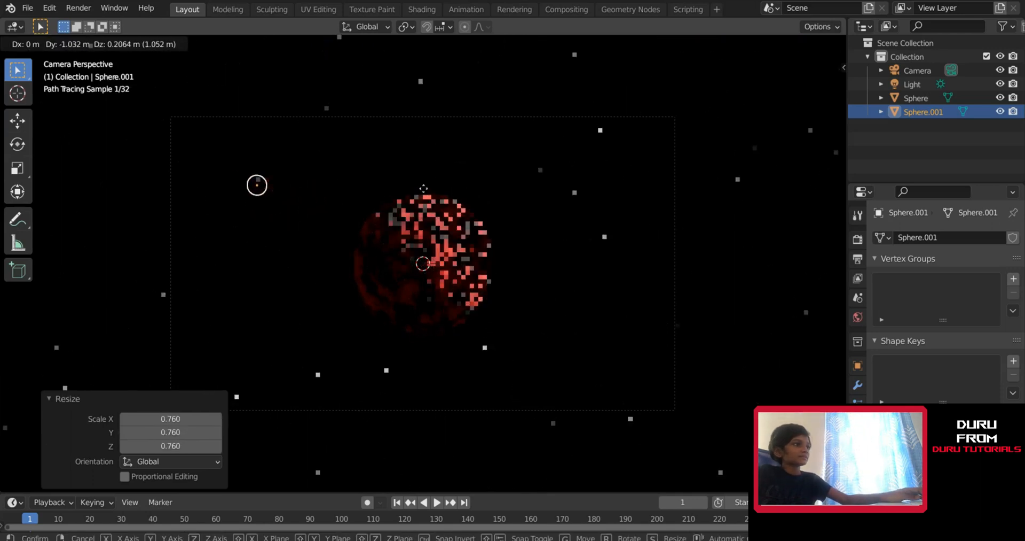
pyautogui.click(410, 184)
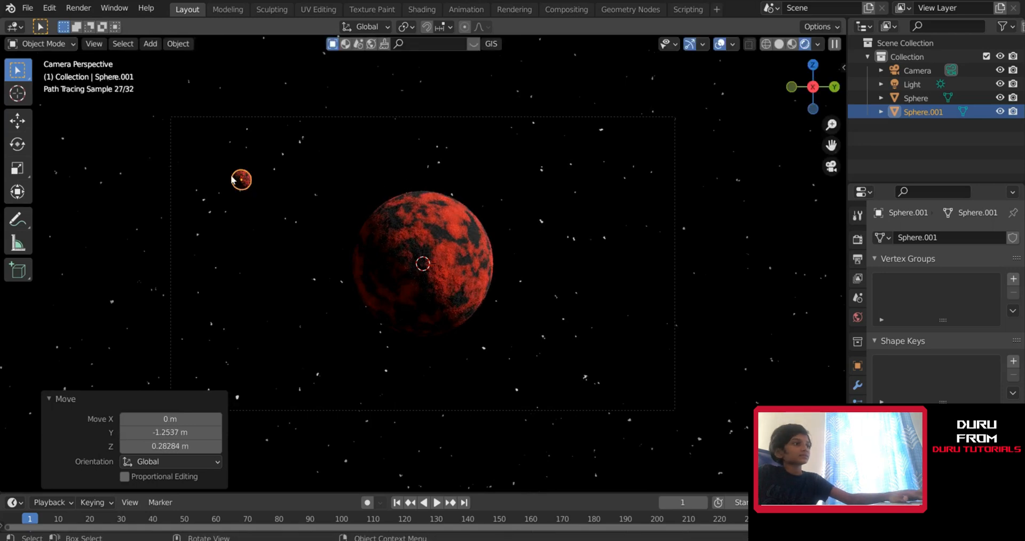
# Return to the Shading workspace and display the moon's object material nodes instead of the world nodes
pyautogui.click(418, 12)
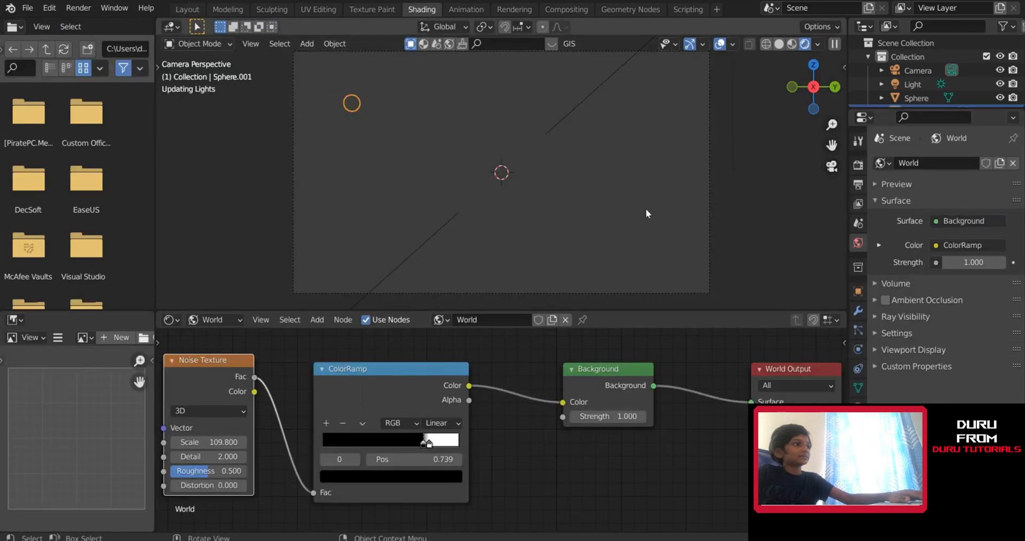
pyautogui.scroll(-3, 572, 356)
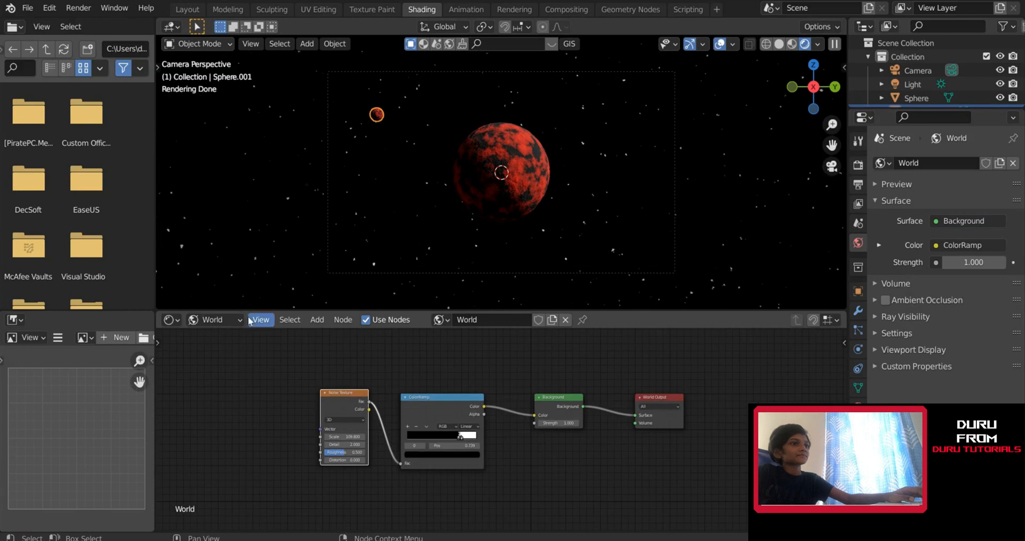
pyautogui.click(210, 320)
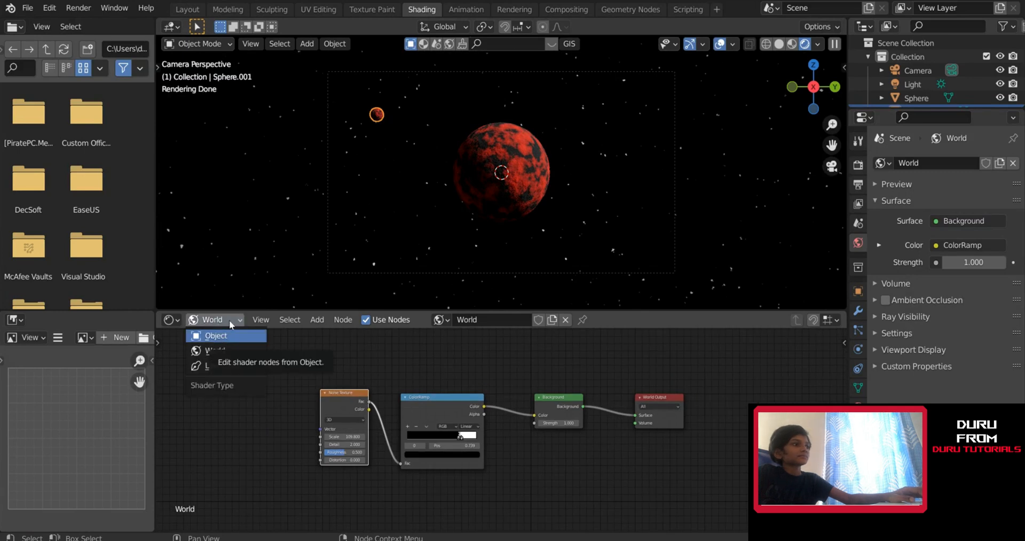
pyautogui.click(235, 334)
pyautogui.scroll(-2, 514, 342)
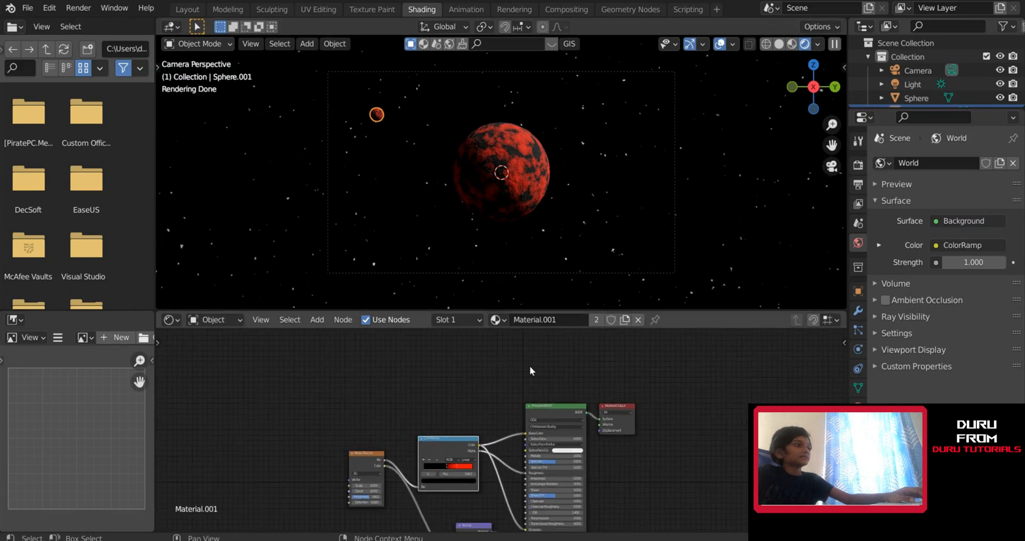
pyautogui.scroll(2, 529, 366)
pyautogui.scroll(-1, 553, 348)
pyautogui.click(496, 318)
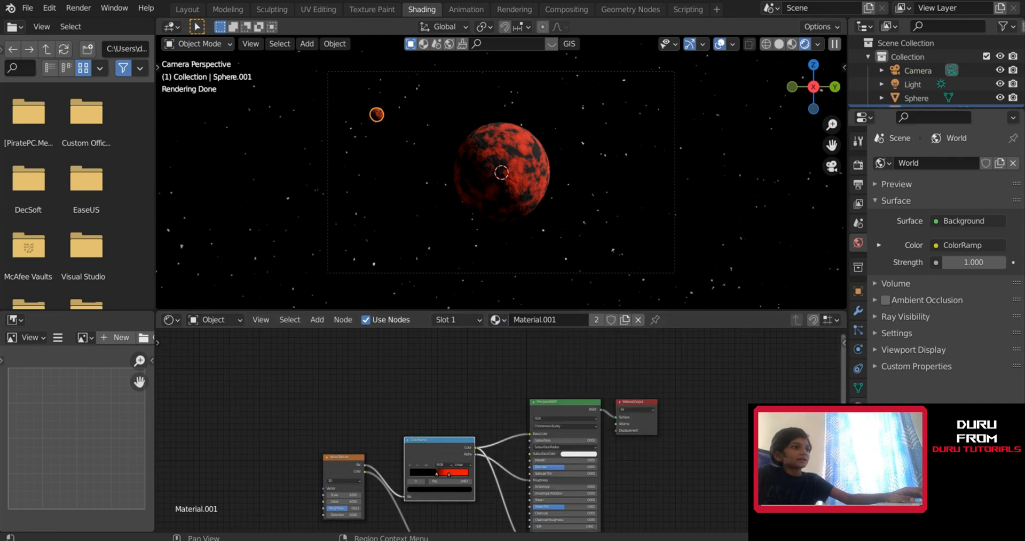
# Add a second material slot to the moon and rename its existing material Planet_Mat
pyautogui.click(858, 404)
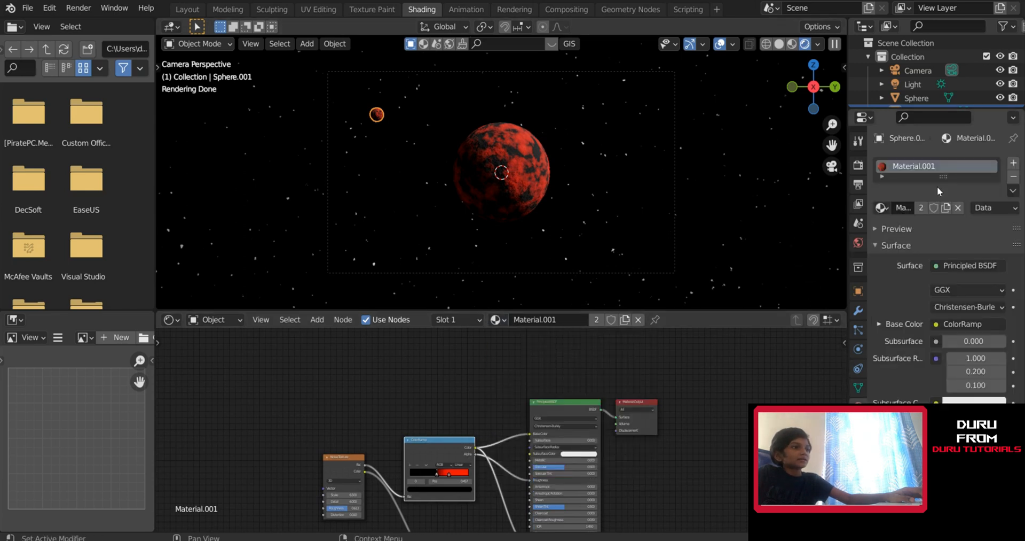
pyautogui.click(1014, 165)
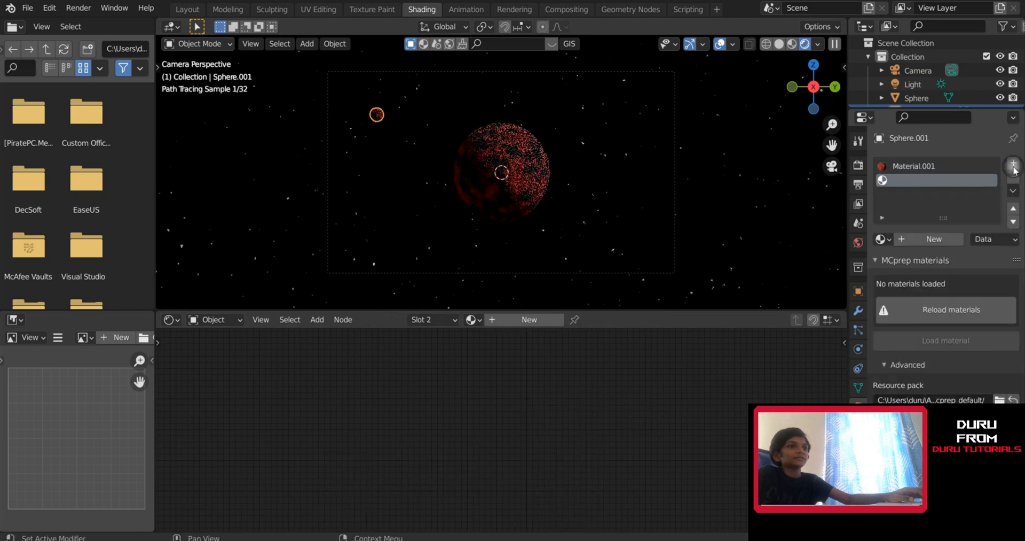
pyautogui.click(908, 167)
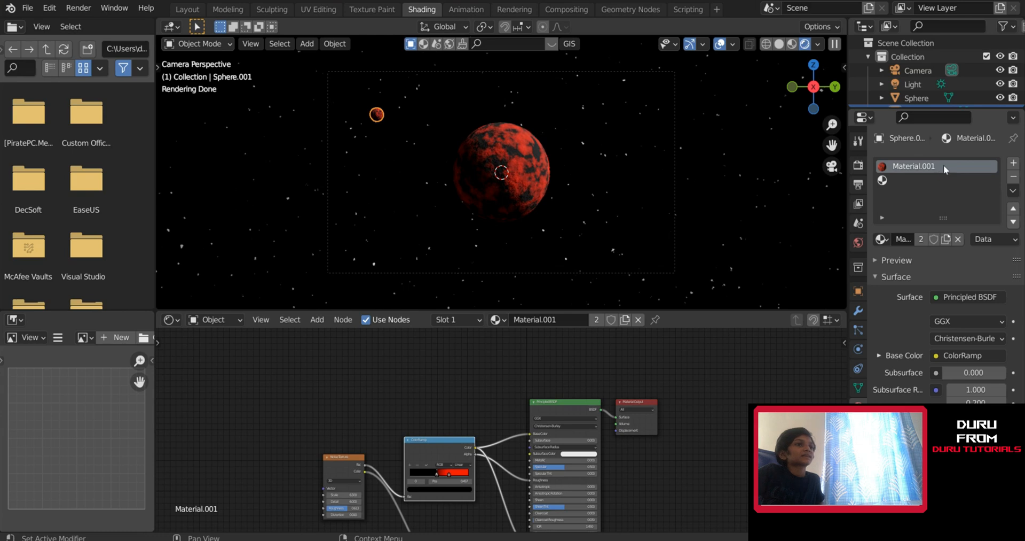
pyautogui.doubleClick(921, 165)
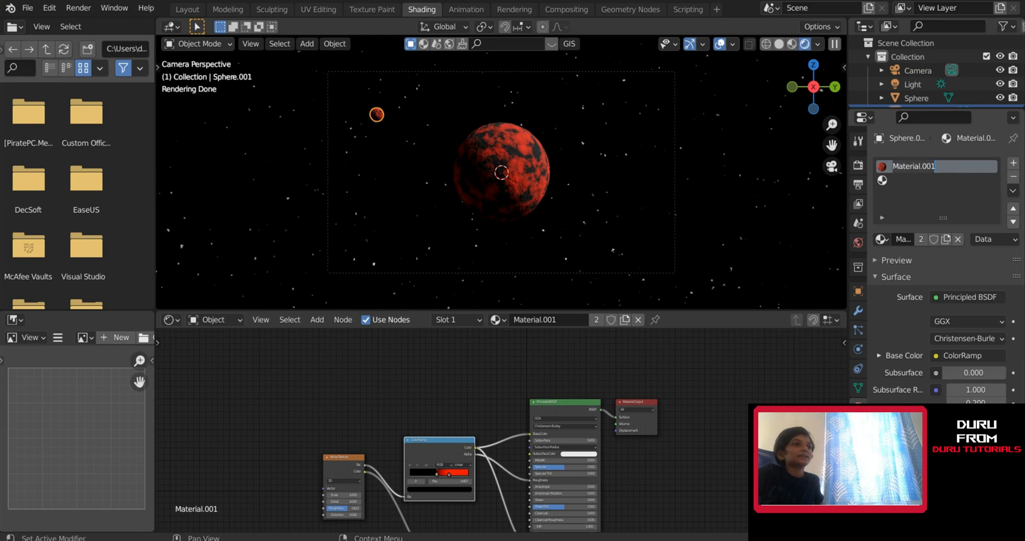
pyautogui.write('Pla')
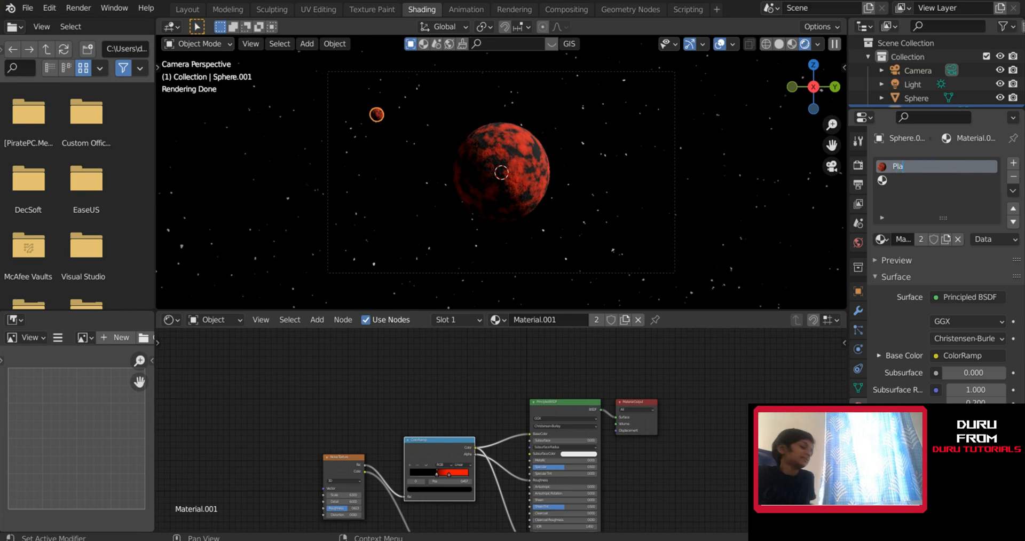
pyautogui.write('netM')
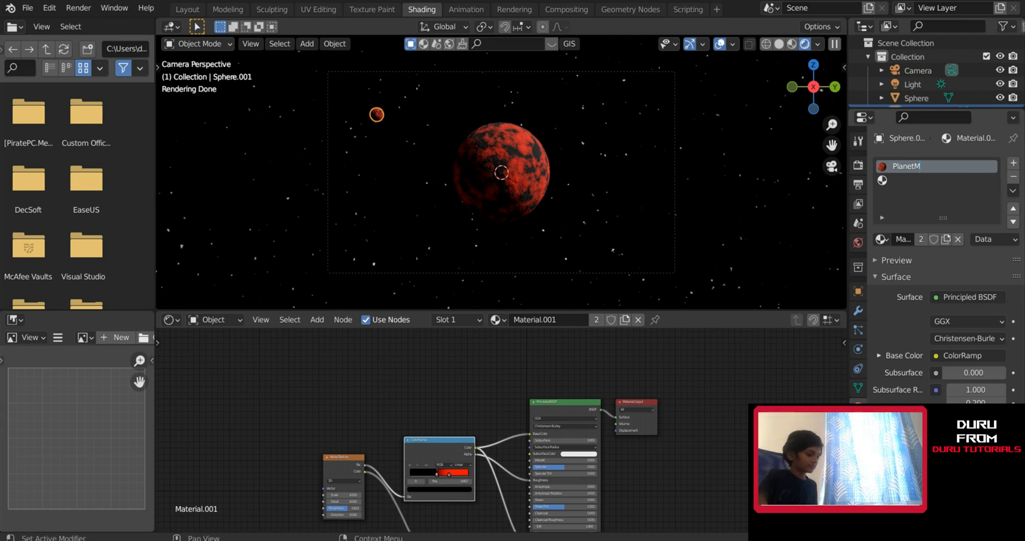
pyautogui.press('BackSpace')
pyautogui.write('_Mat')
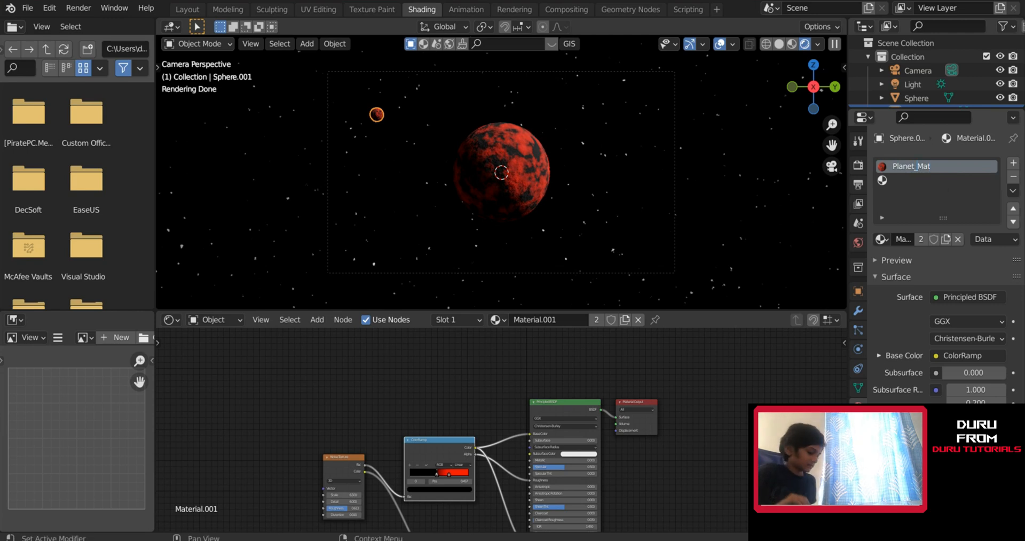
# Remove the Planet_Mat slot from the moon and create a new material in the remaining empty slot
pyautogui.click(888, 182)
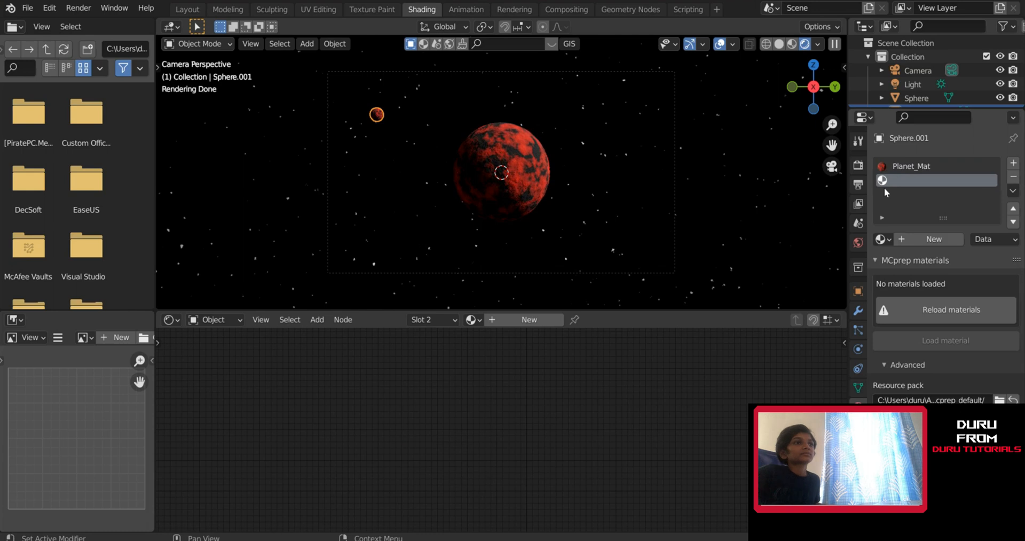
pyautogui.click(984, 173)
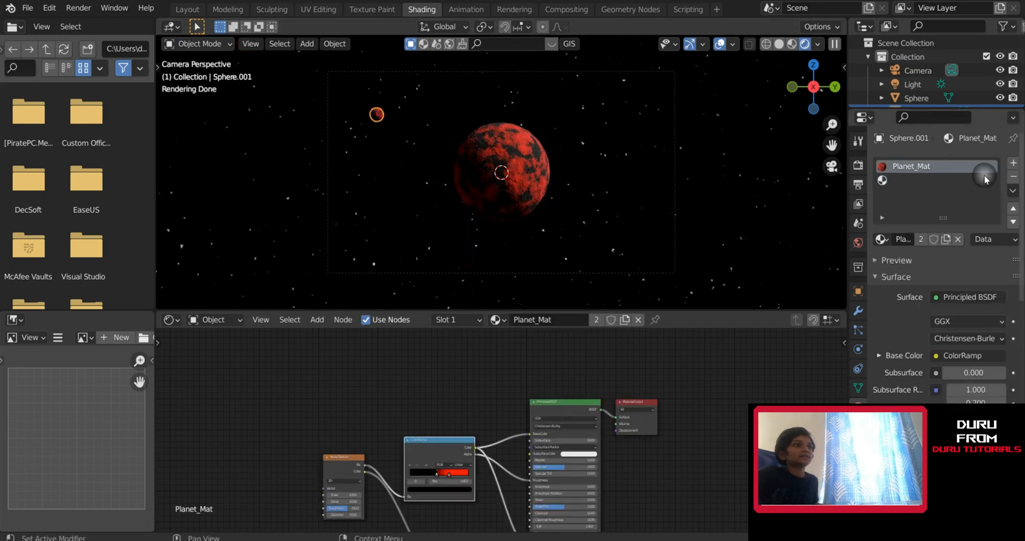
pyautogui.click(1013, 178)
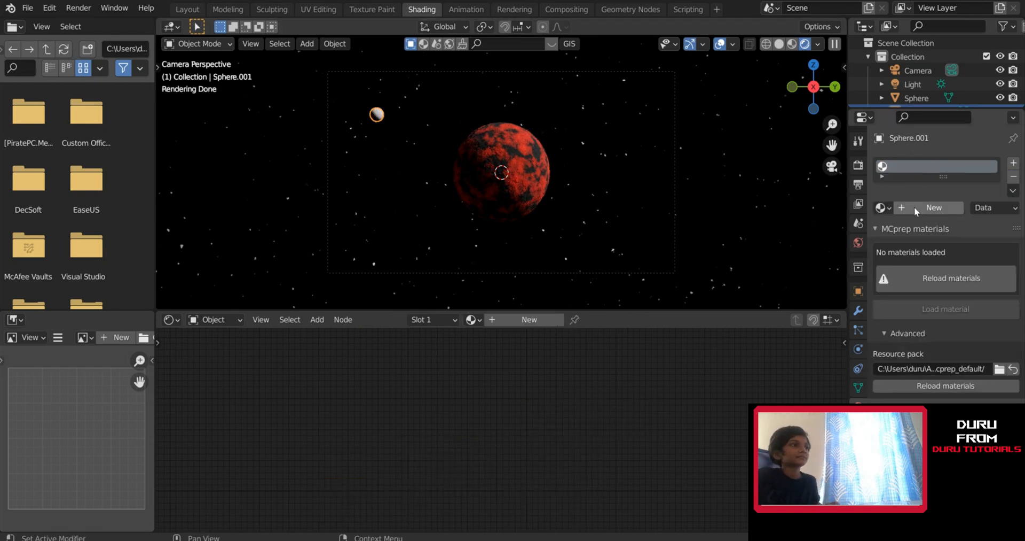
pyautogui.click(932, 207)
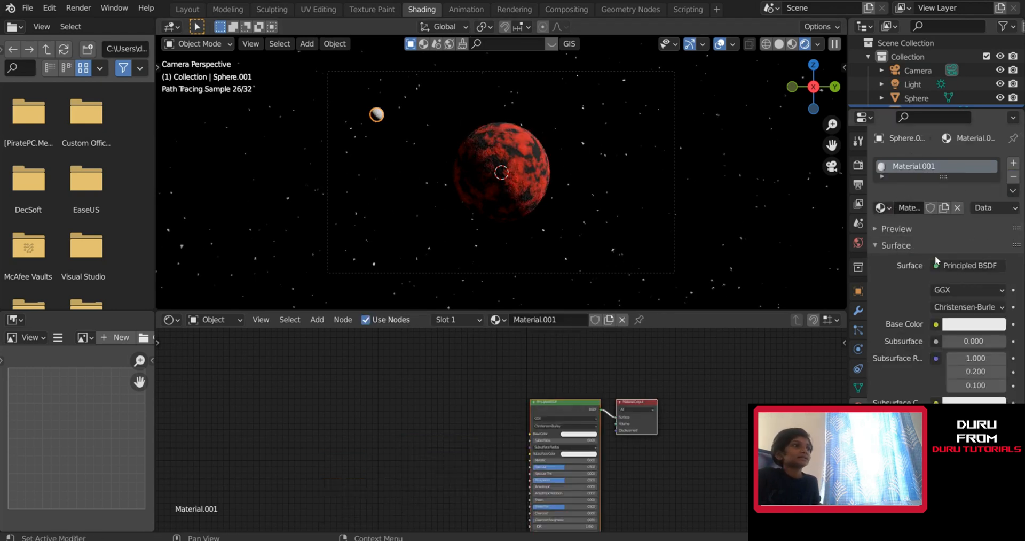
pyautogui.moveTo(349, 110); pyautogui.dragTo(562, 164, button='middle')
pyautogui.scroll(1, 564, 165)
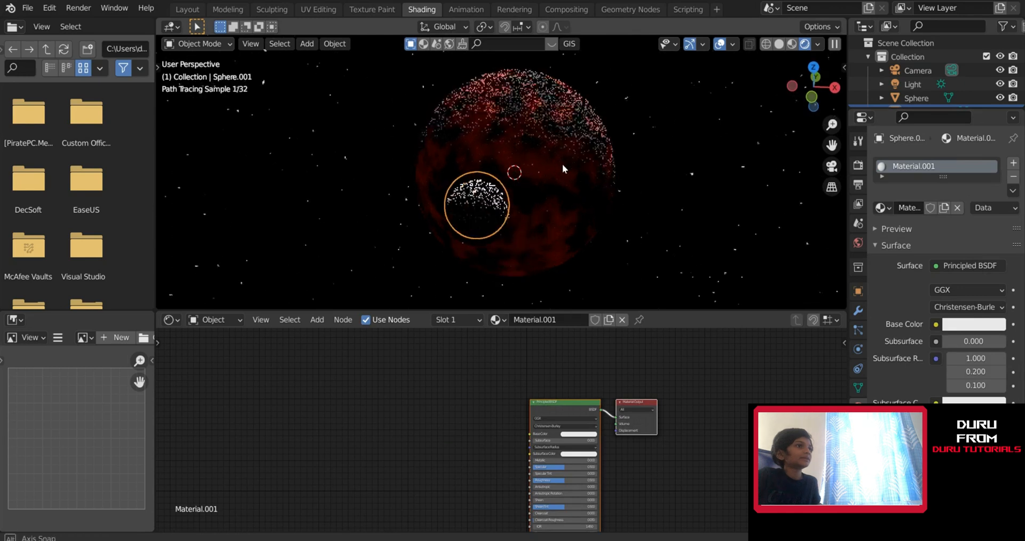
pyautogui.scroll(1, 565, 169)
pyautogui.click(832, 166)
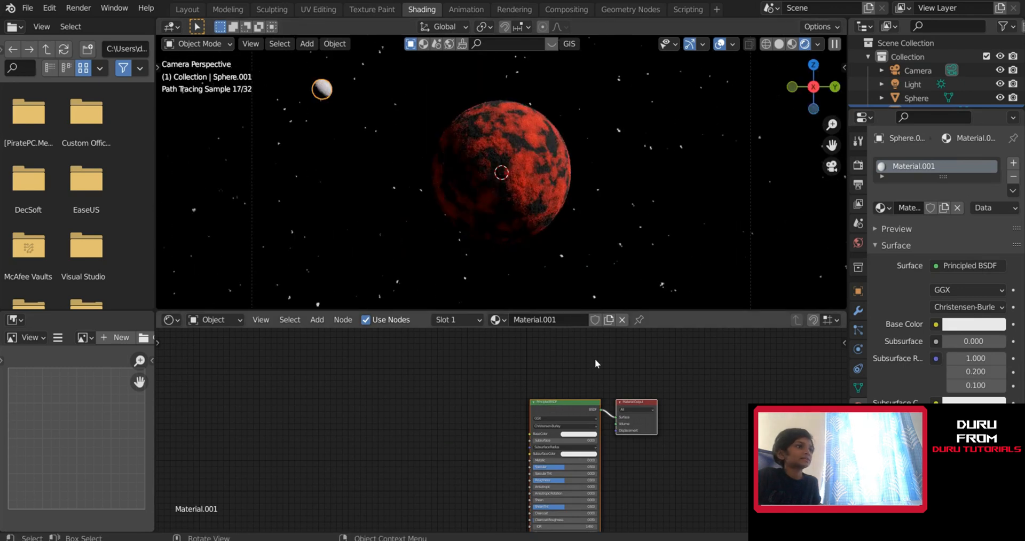
# Add a Noise Texture node to the moon's material, well before the Principled BSDF
pyautogui.scroll(3, 557, 402)
pyautogui.scroll(1, 556, 401)
pyautogui.moveTo(556, 402); pyautogui.dragTo(519, 373, button='middle')
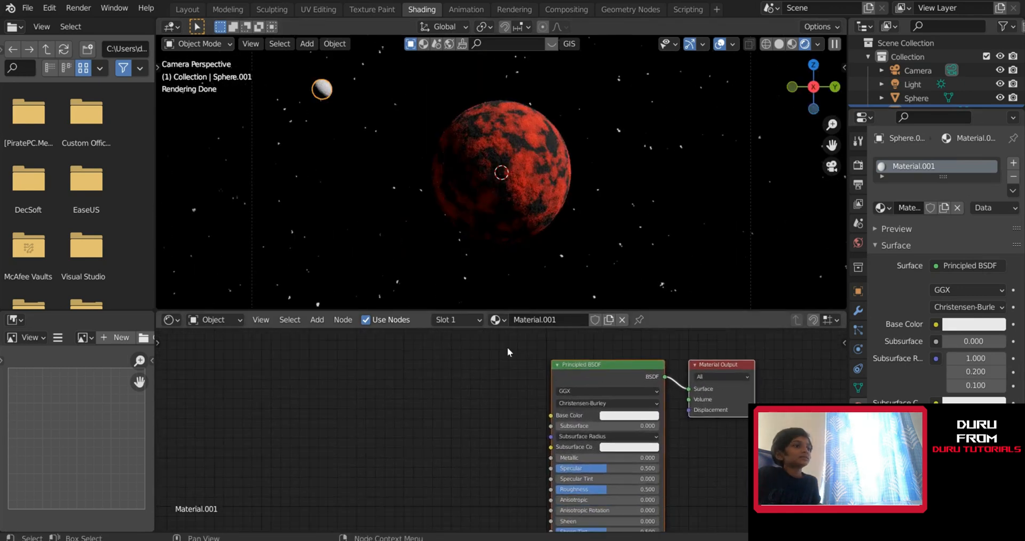
pyautogui.scroll(3, 507, 348)
pyautogui.moveTo(411, 393); pyautogui.dragTo(411, 439, button='middle')
pyautogui.click(317, 320)
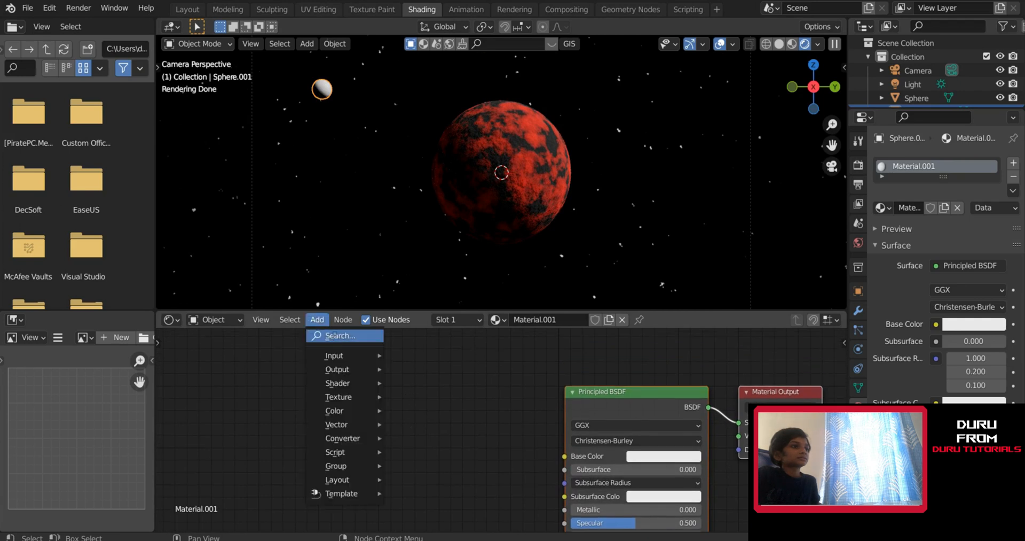
pyautogui.click(332, 334)
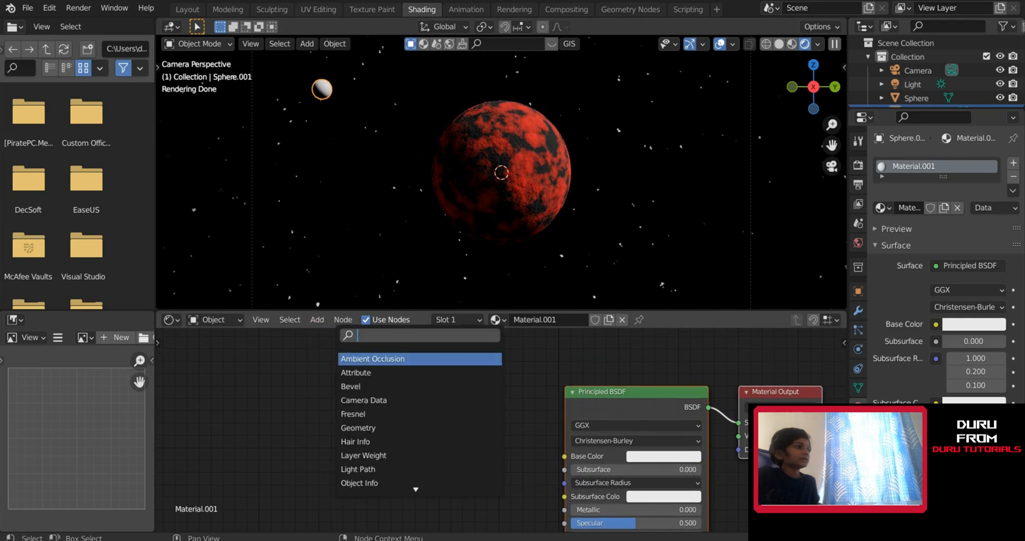
pyautogui.write('nois')
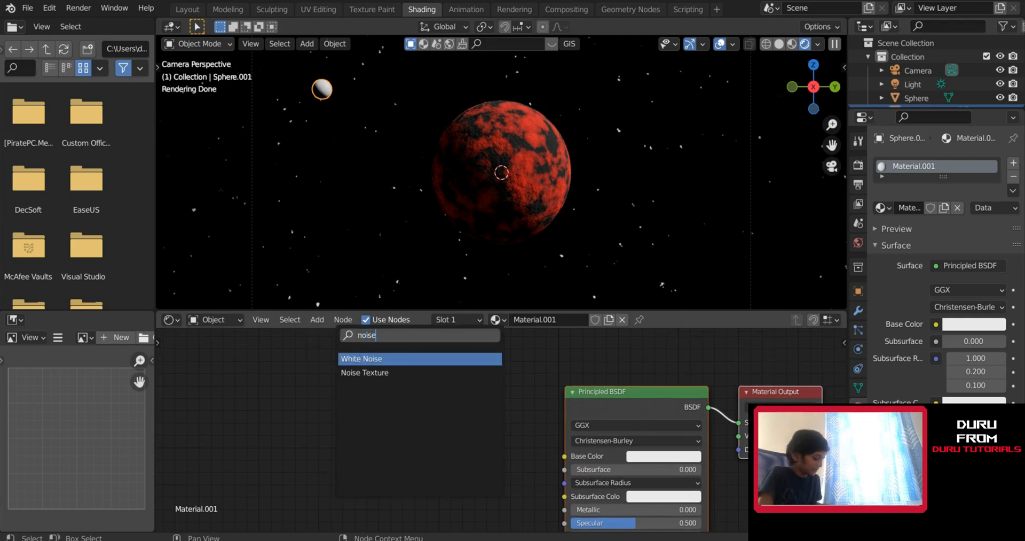
pyautogui.write('e')
pyautogui.press('Down')
pyautogui.press('Return')
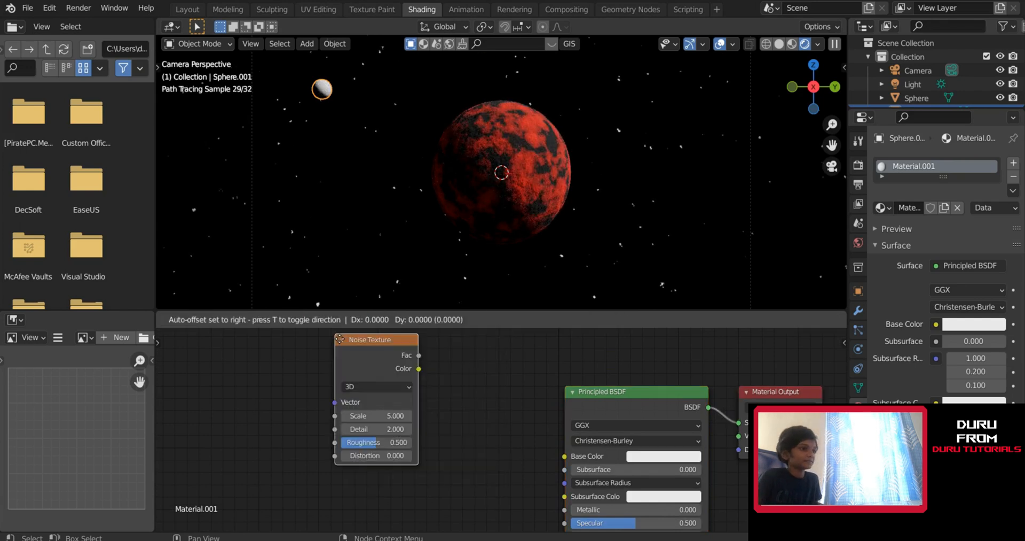
pyautogui.click(219, 414)
# Add a ColorRamp node between the Noise Texture and the Principled BSDF
pyautogui.click(316, 319)
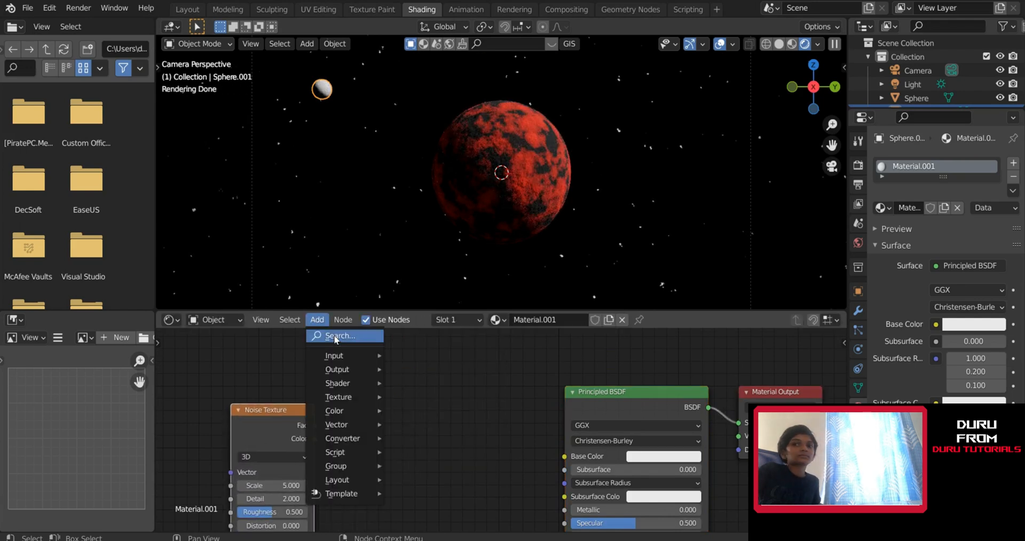
pyautogui.click(333, 334)
pyautogui.write('color')
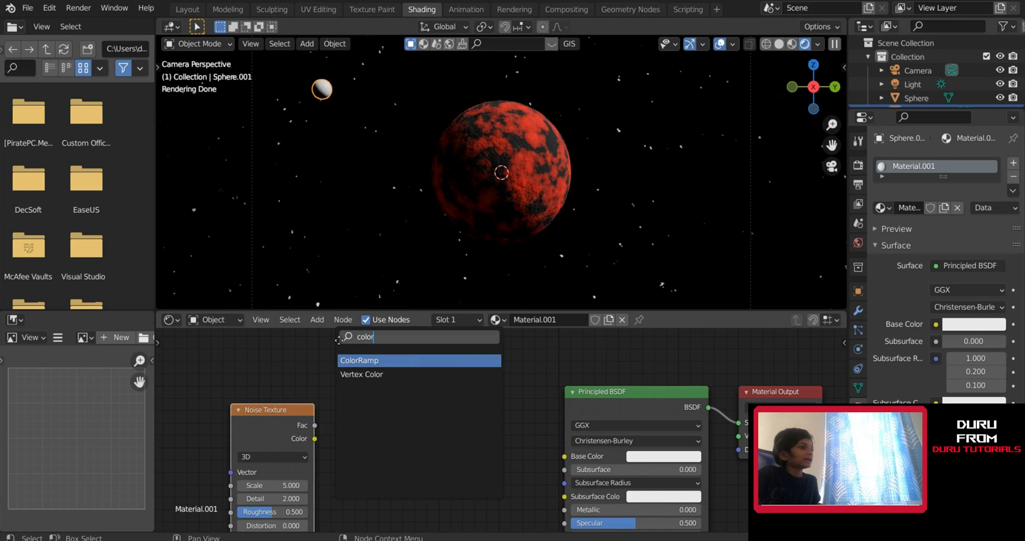
pyautogui.press('Return')
pyautogui.click(357, 401)
pyautogui.moveTo(328, 427); pyautogui.dragTo(318, 403, button='middle')
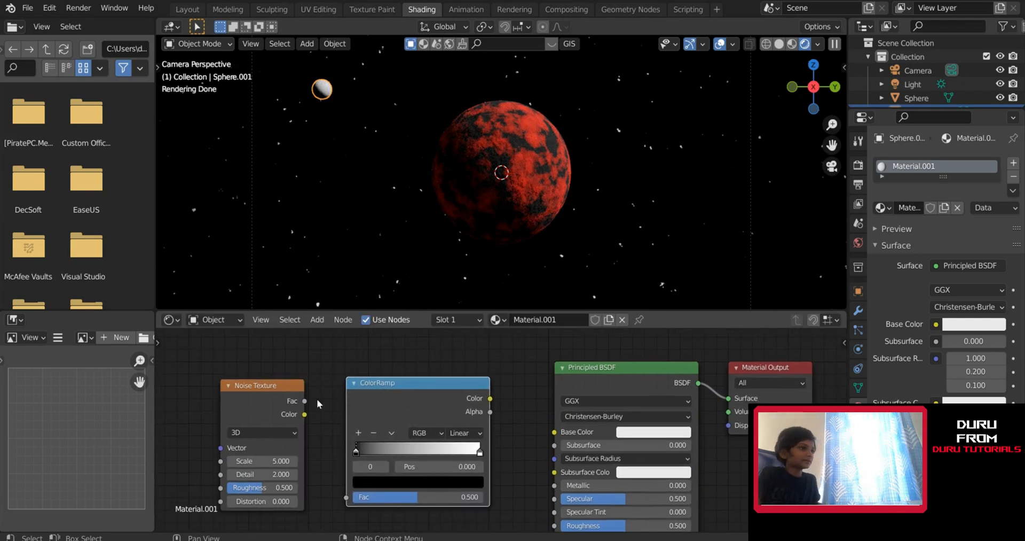
# Link the noise Fac to the ColorRamp's Fac and the ramp's Color to Base Color, spacing the nodes apart
pyautogui.moveTo(305, 400); pyautogui.dragTo(346, 496)
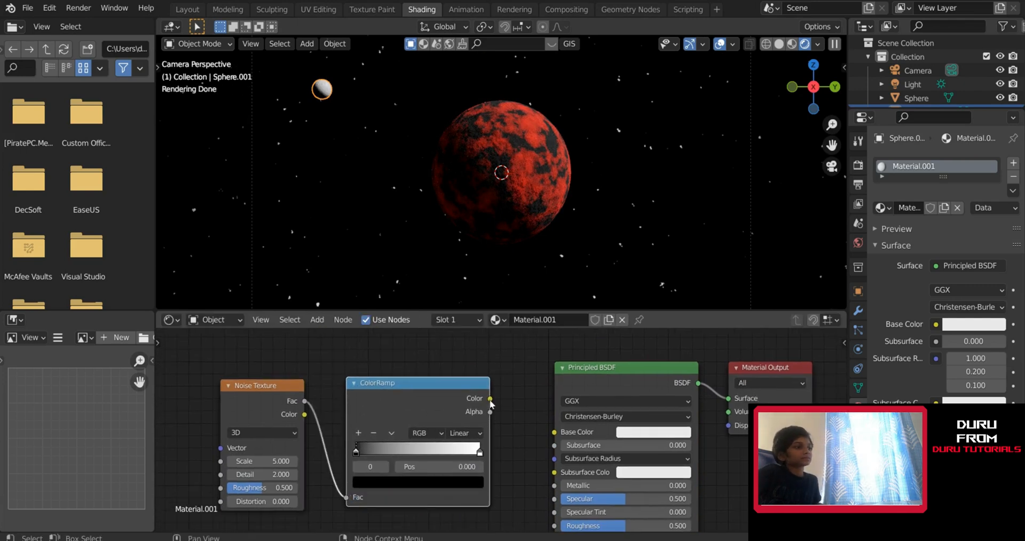
pyautogui.moveTo(491, 398); pyautogui.dragTo(554, 432)
pyautogui.moveTo(416, 382); pyautogui.dragTo(392, 382)
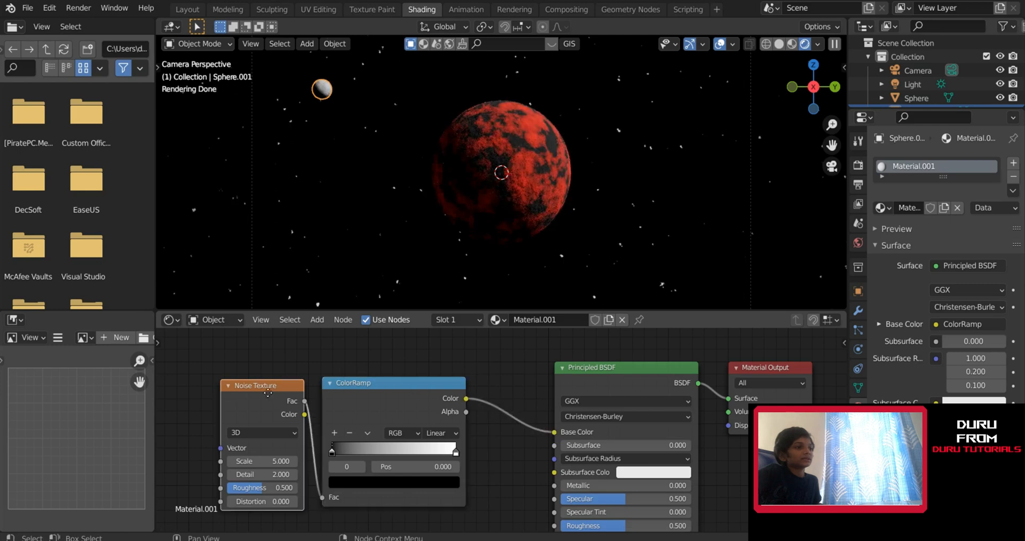
pyautogui.moveTo(268, 393); pyautogui.dragTo(200, 393)
# Link the ColorRamp's Alpha to the Principled BSDF's Roughness and shift the ColorRamp slightly down
pyautogui.moveTo(493, 426); pyautogui.dragTo(441, 393, button='middle')
pyautogui.moveTo(416, 379); pyautogui.dragTo(503, 494)
pyautogui.moveTo(337, 350); pyautogui.dragTo(351, 403)
# Add a Bump node below the ColorRamp in the moon's material
pyautogui.moveTo(357, 387); pyautogui.dragTo(429, 351, button='middle')
pyautogui.scroll(-1, 429, 351)
pyautogui.scroll(-3, 398, 422)
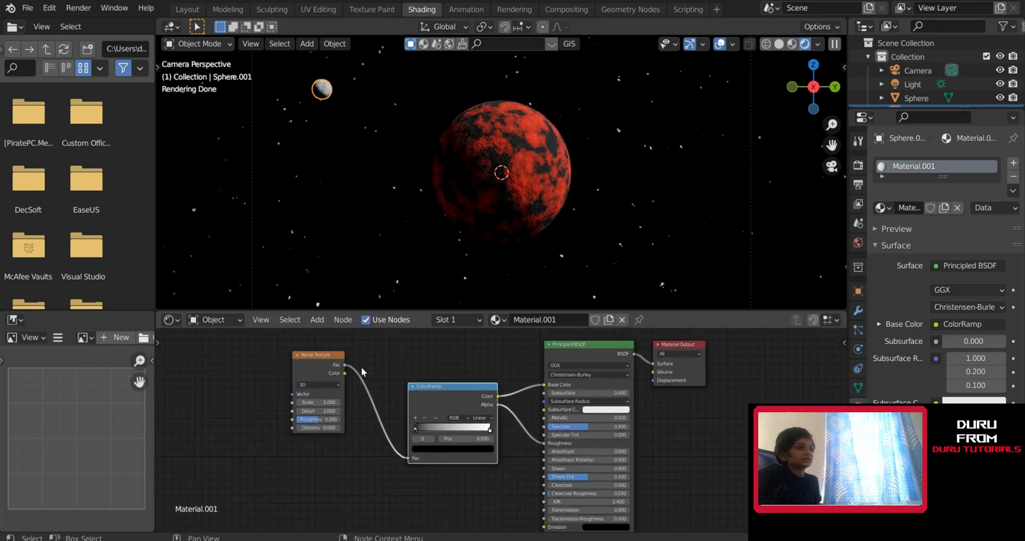
pyautogui.hotkey('shift', 'a')
pyautogui.click(323, 334)
pyautogui.write('bump')
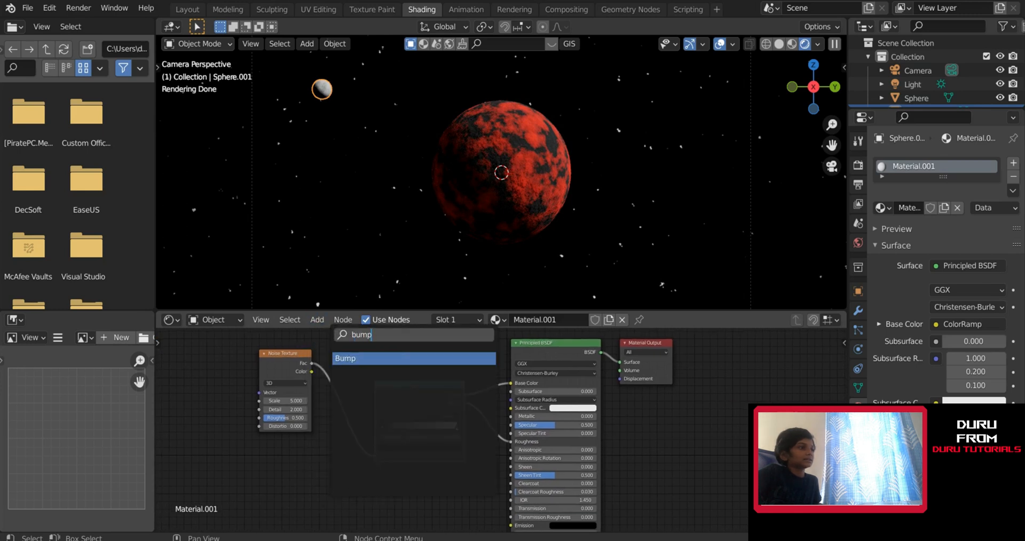
pyautogui.press('Return')
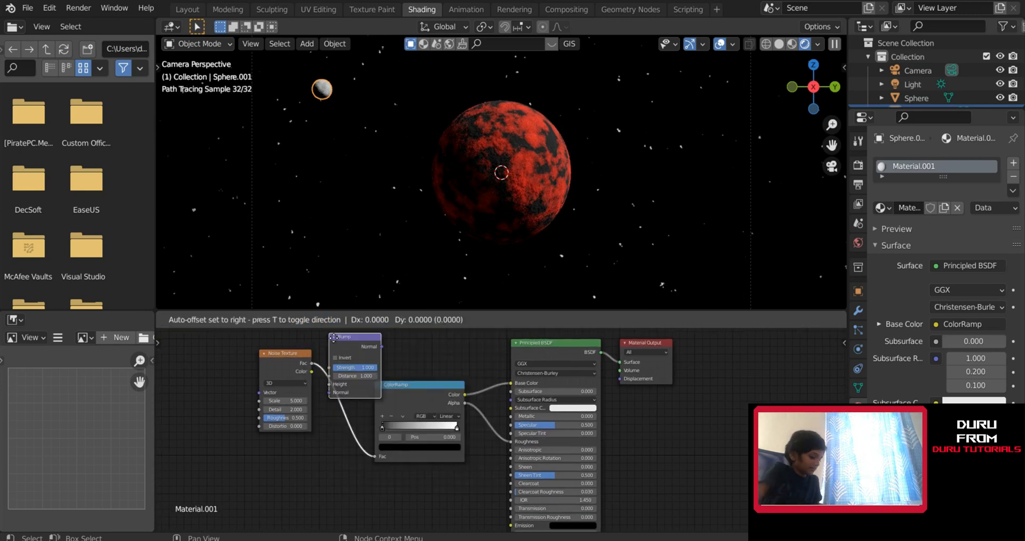
pyautogui.click(449, 526)
# Enable Invert on the Bump node and move it down nearer the Principled BSDF's Normal input
pyautogui.moveTo(500, 497); pyautogui.dragTo(456, 383, button='middle')
pyautogui.scroll(3, 447, 376)
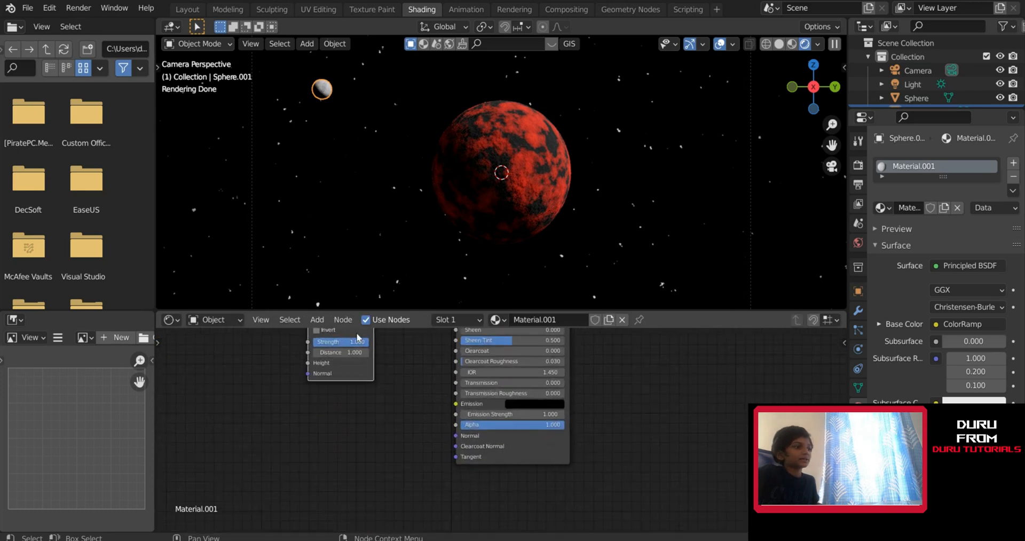
pyautogui.click(356, 330)
pyautogui.moveTo(364, 379); pyautogui.dragTo(373, 428)
pyautogui.scroll(2, 354, 370)
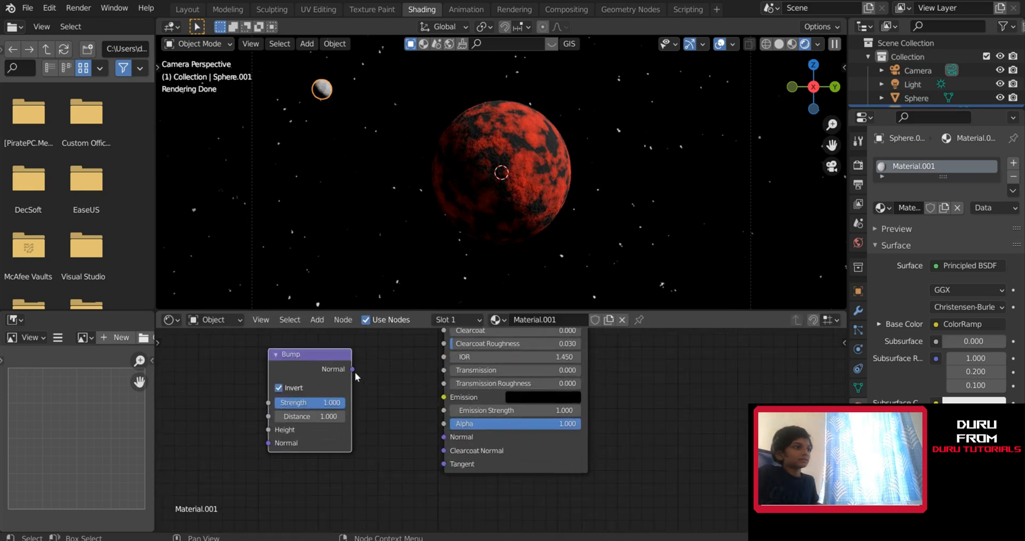
# Link the Bump's Normal to the Principled BSDF's Normal and the noise Color to the Bump's Height, moving the Noise Texture down
pyautogui.moveTo(354, 369); pyautogui.dragTo(444, 437)
pyautogui.press('Home')
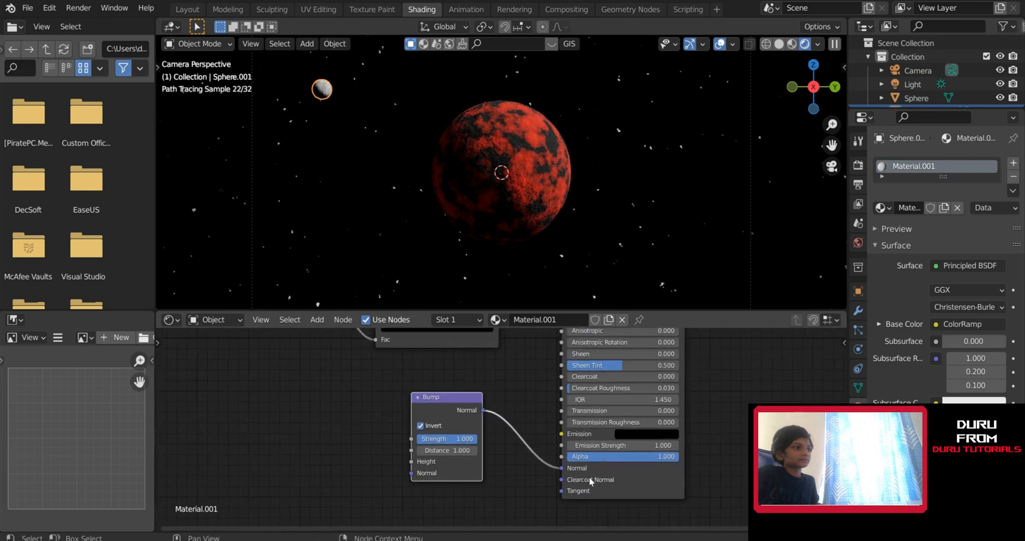
pyautogui.moveTo(387, 376); pyautogui.dragTo(426, 480)
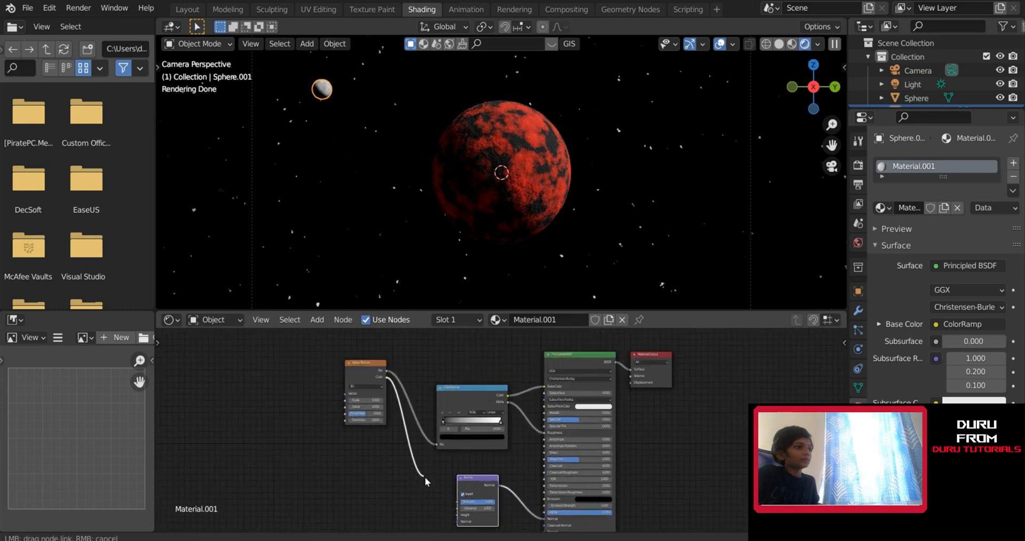
pyautogui.moveTo(458, 519); pyautogui.dragTo(458, 515)
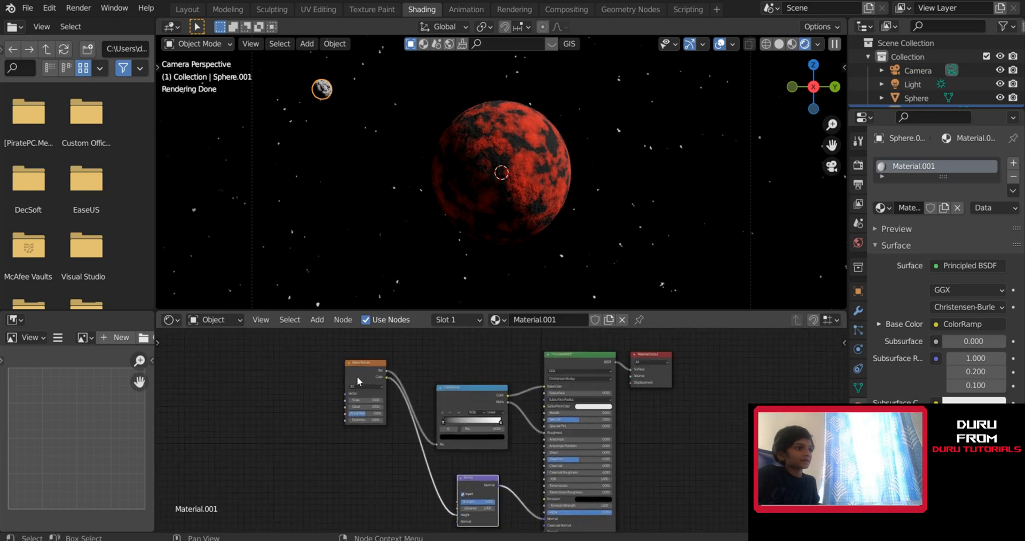
pyautogui.moveTo(358, 381); pyautogui.dragTo(364, 447)
# Set the moon's Bump strength to 0.213 and its distance to 5.200
pyautogui.moveTo(406, 96); pyautogui.dragTo(570, 149, button='middle')
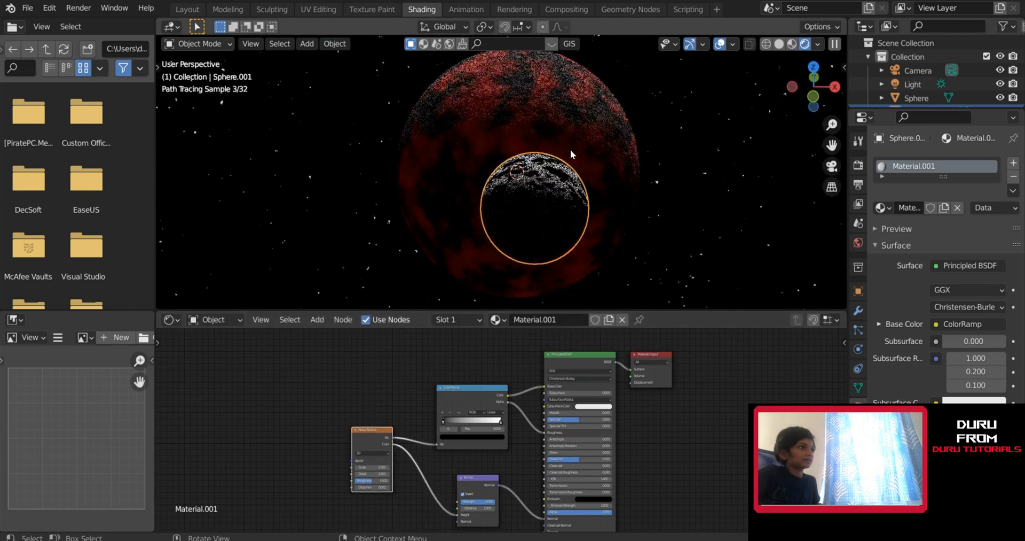
pyautogui.scroll(4, 570, 149)
pyautogui.moveTo(482, 452); pyautogui.dragTo(416, 388, button='middle')
pyautogui.scroll(9, 446, 421)
pyautogui.moveTo(393, 427); pyautogui.dragTo(536, 416, button='middle')
pyautogui.scroll(4, 528, 417)
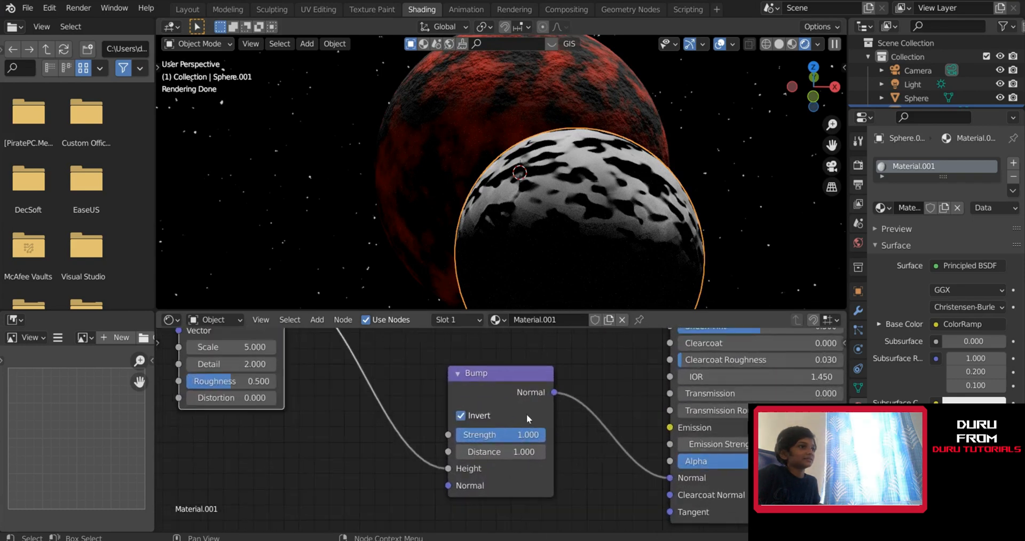
pyautogui.moveTo(509, 438)
pyautogui.mouseDown()
pyautogui.moveTo(419, 439)
pyautogui.moveTo(479, 434)
pyautogui.mouseUp()
# Set the Noise Texture scale of the moon's material to 14
pyautogui.scroll(-2, 389, 426)
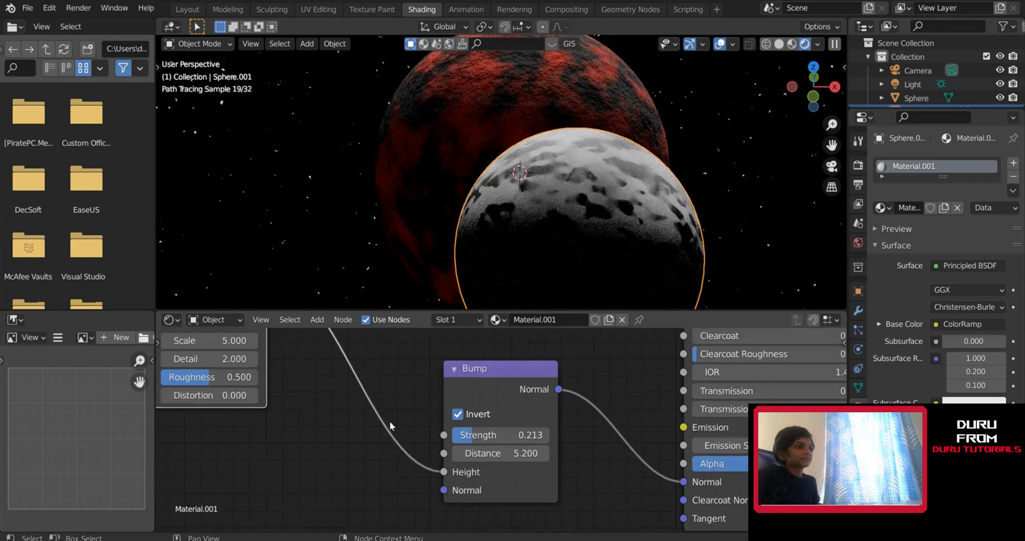
pyautogui.moveTo(203, 341); pyautogui.dragTo(452, 448, button='middle')
pyautogui.scroll(1, 467, 454)
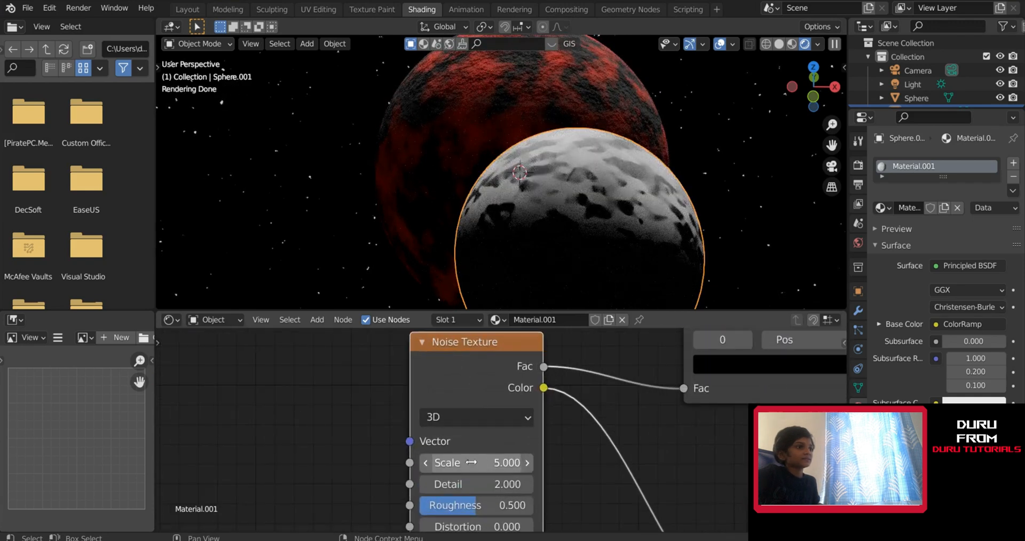
pyautogui.moveTo(467, 457); pyautogui.dragTo(513, 457)
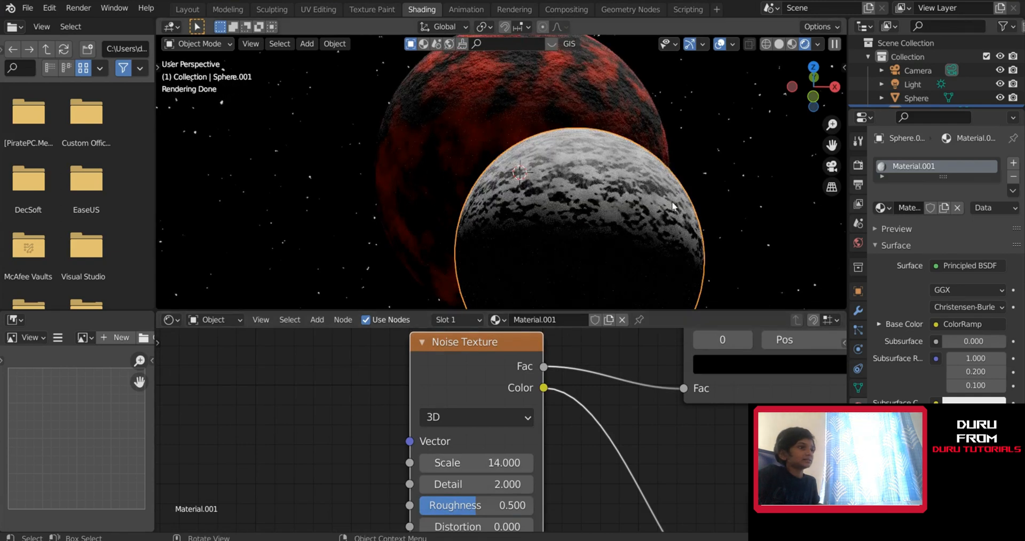
# Examine the moon's noise and bump surface from several sides, both isolated in local view and beside the planet
pyautogui.moveTo(605, 256); pyautogui.dragTo(631, 171, button='middle')
pyautogui.click(533, 211)
pyautogui.press('KP_Divide')
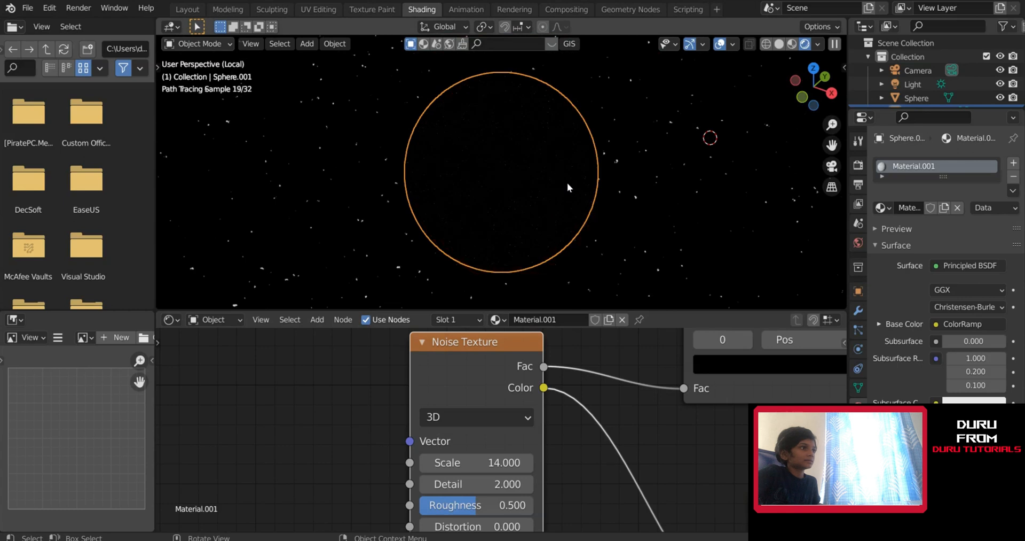
pyautogui.moveTo(583, 195); pyautogui.dragTo(435, 165, button='middle')
pyautogui.press('KP_Divide')
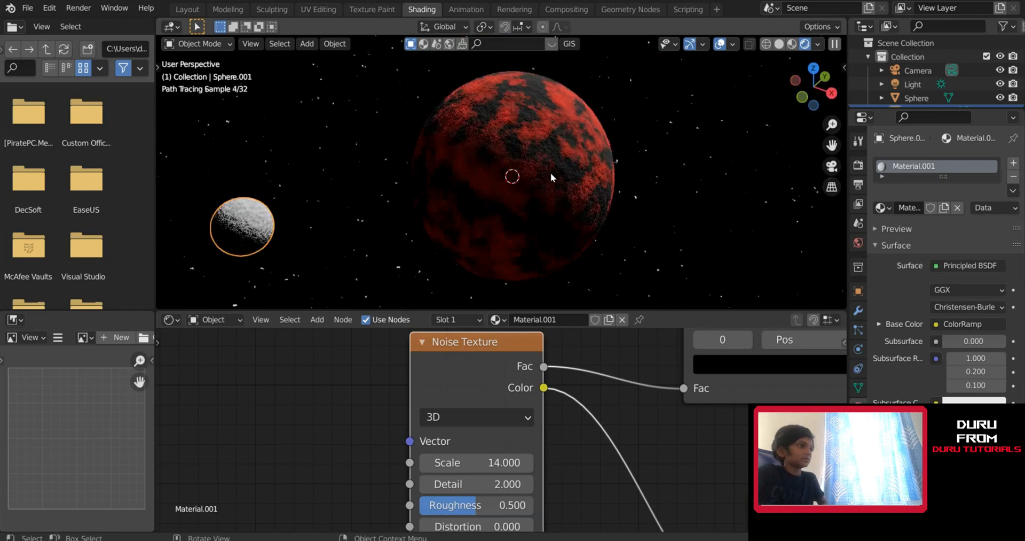
pyautogui.scroll(-4, 550, 172)
pyautogui.press('KP_Divide')
pyautogui.moveTo(431, 206); pyautogui.dragTo(376, 207, button='middle')
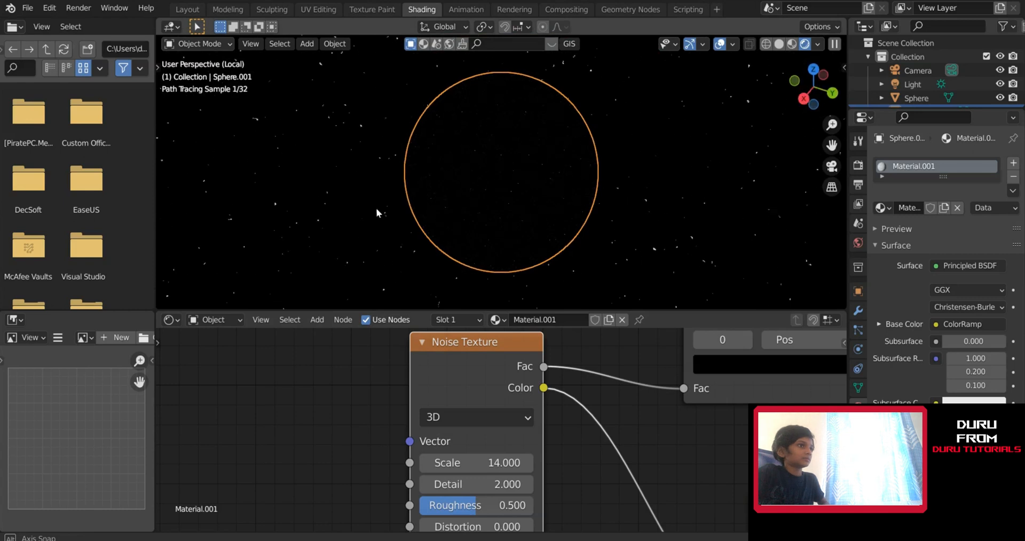
pyautogui.press('KP_Divide')
pyautogui.moveTo(450, 201); pyautogui.dragTo(531, 182, button='middle')
pyautogui.moveTo(832, 145); pyautogui.dragTo(174, 152, button='middle')
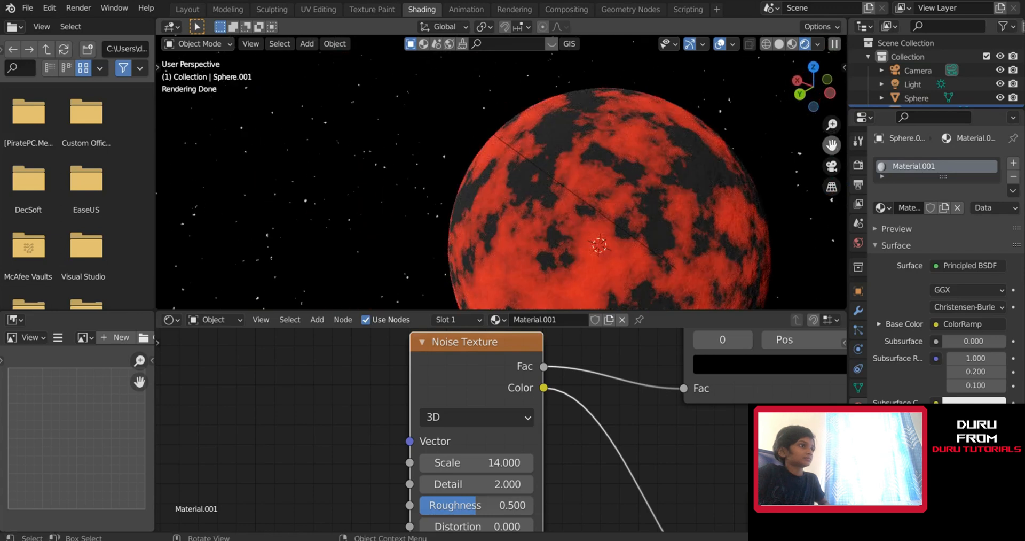
pyautogui.moveTo(832, 145); pyautogui.dragTo(460, 285)
pyautogui.scroll(5, 608, 151)
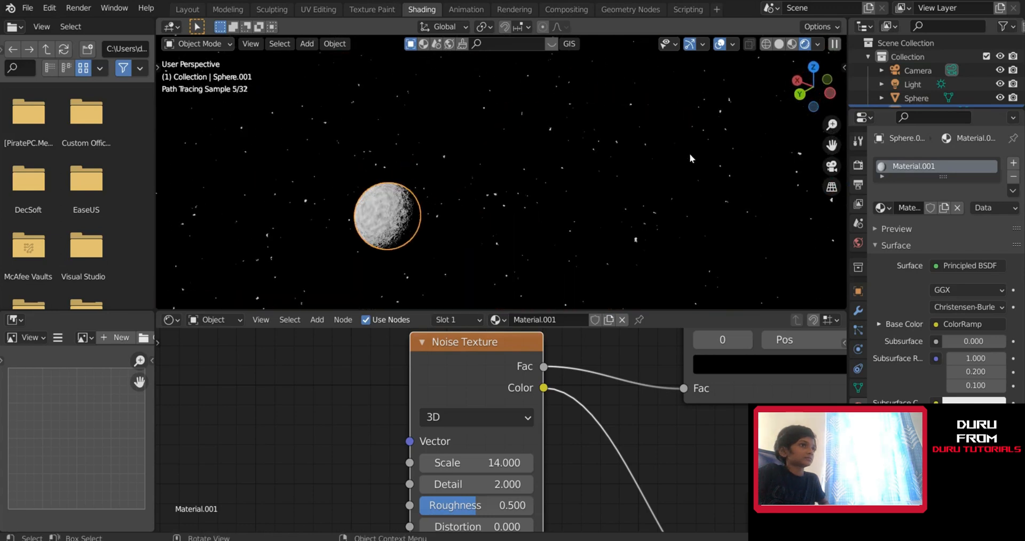
# Switch the viewport to Material Preview shading and inspect the moon's surface up close
pyautogui.click(792, 44)
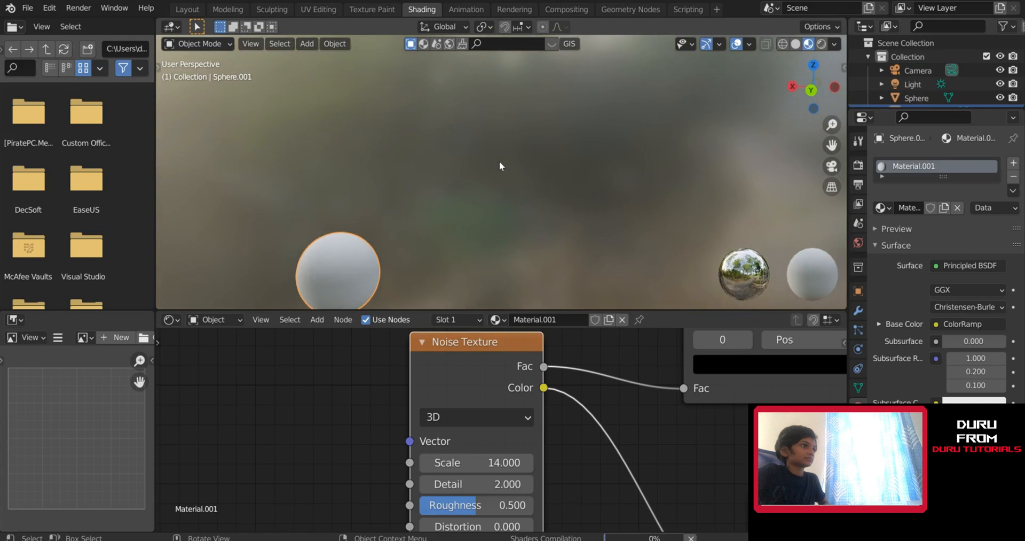
pyautogui.moveTo(500, 165)
pyautogui.mouseDown(button='middle')
pyautogui.moveTo(373, 176)
pyautogui.moveTo(596, 188)
pyautogui.moveTo(450, 172)
pyautogui.moveTo(513, 181)
pyautogui.mouseUp(button='middle')
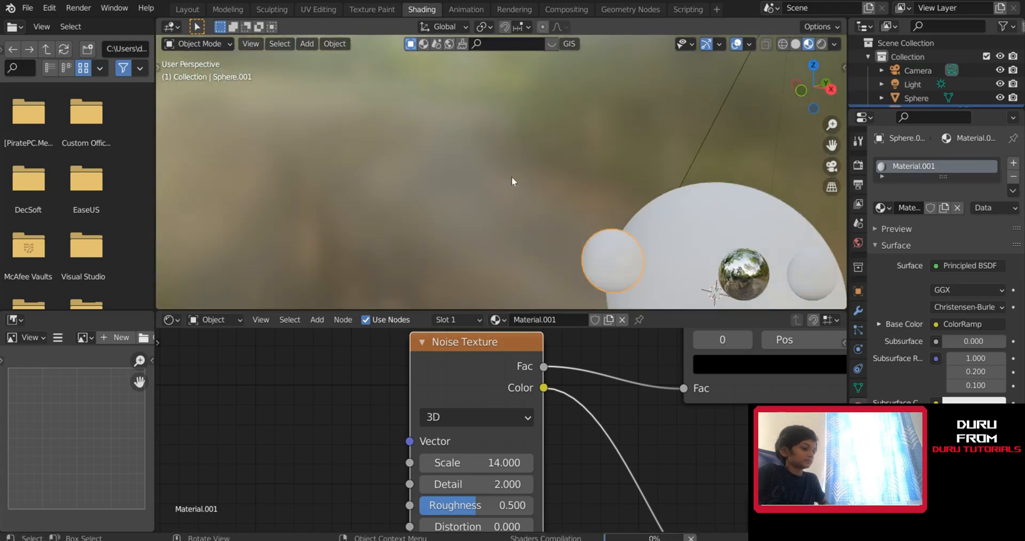
pyautogui.scroll(-12, 513, 180)
pyautogui.scroll(10, 534, 184)
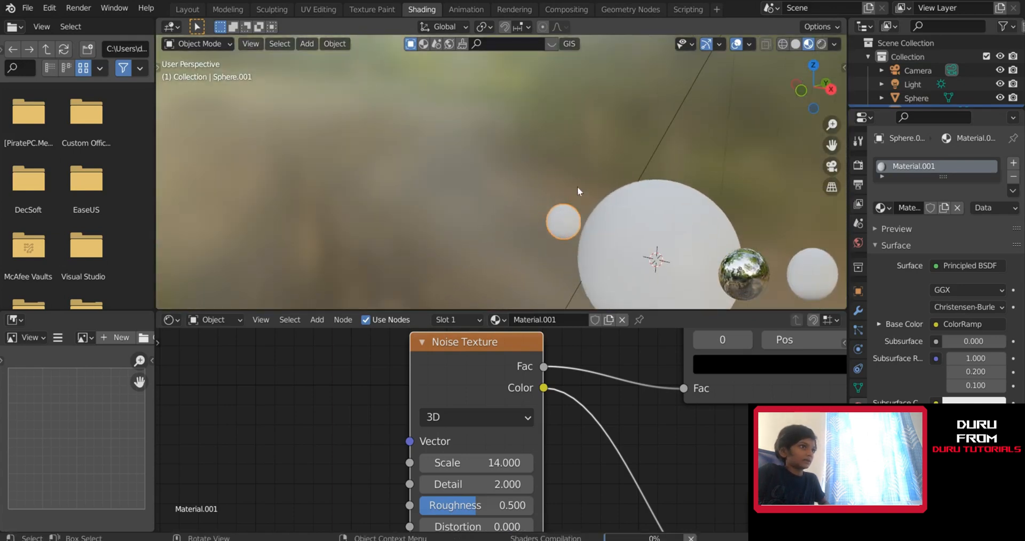
pyautogui.moveTo(578, 190); pyautogui.dragTo(646, 188, button='middle')
pyautogui.moveTo(570, 201); pyautogui.dragTo(559, 183, button='middle')
pyautogui.scroll(2, 595, 175)
pyautogui.scroll(2, 559, 185)
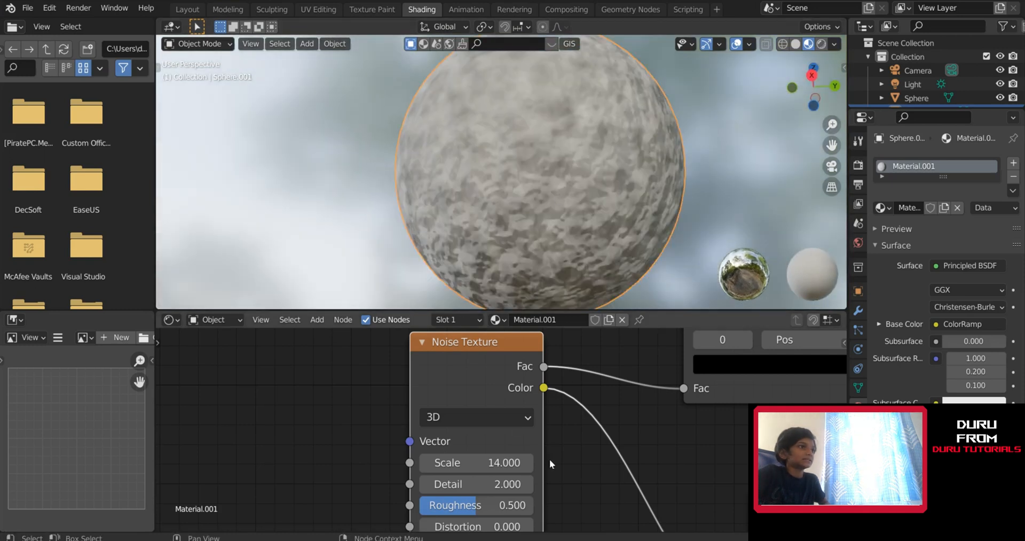
# Raise the moon's Noise Texture scale to 22.2
pyautogui.scroll(-2, 550, 459)
pyautogui.rightClick(507, 171)
pyautogui.click(512, 166)
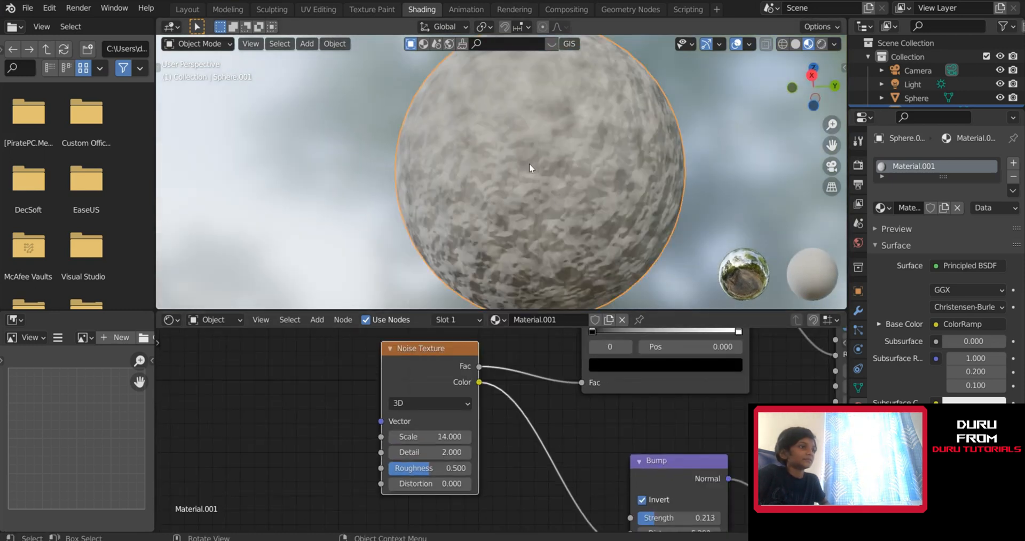
pyautogui.moveTo(530, 164)
pyautogui.mouseDown(button='middle')
pyautogui.moveTo(554, 163)
pyautogui.moveTo(522, 164)
pyautogui.mouseUp(button='middle')
pyautogui.scroll(2, 458, 434)
pyautogui.moveTo(449, 438); pyautogui.dragTo(481, 438)
# Reduce the moon's Bump strength to 0.053 and check the surface
pyautogui.moveTo(677, 432); pyautogui.dragTo(496, 374, button='middle')
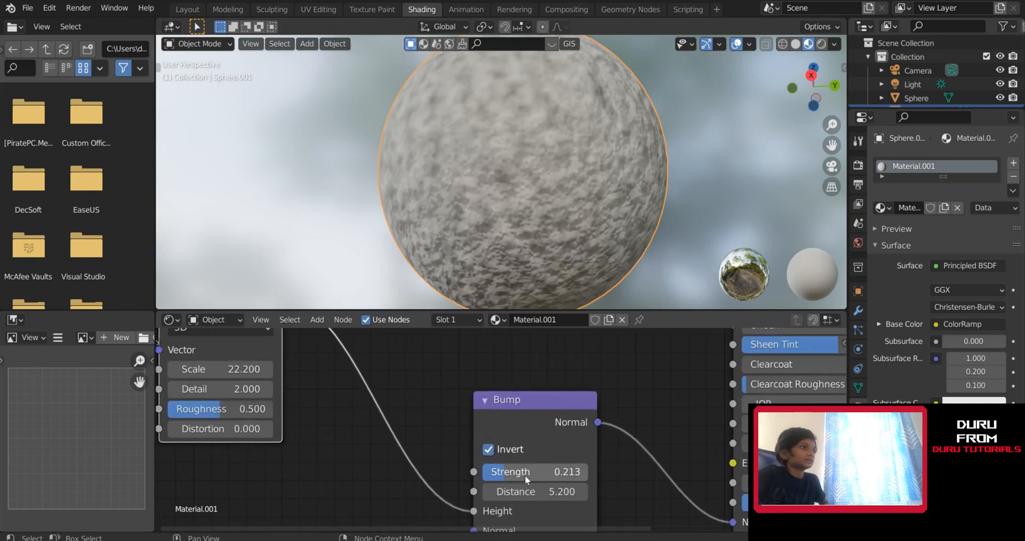
pyautogui.moveTo(534, 471); pyautogui.dragTo(529, 471)
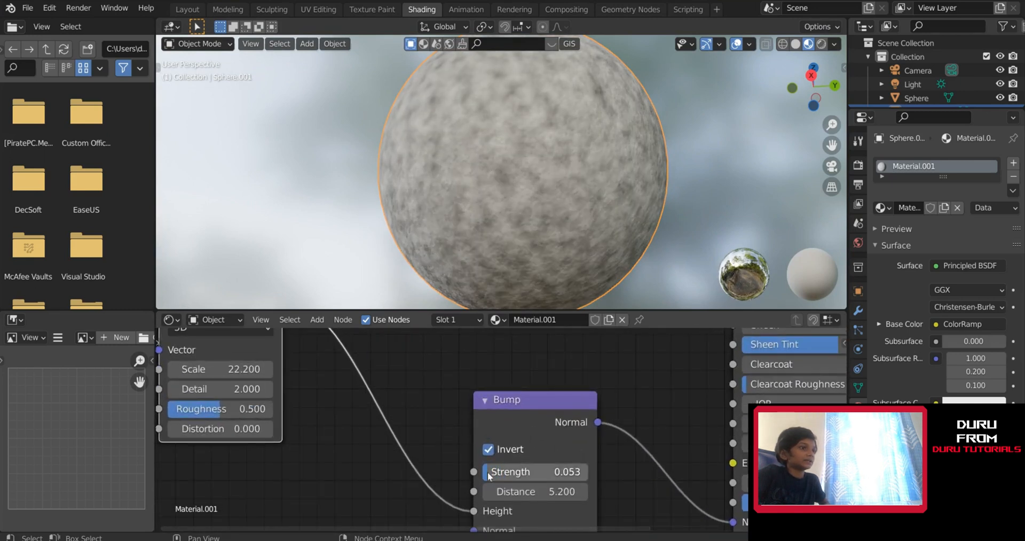
pyautogui.scroll(-4, 476, 149)
pyautogui.moveTo(495, 169); pyautogui.dragTo(524, 198, button='middle')
pyautogui.scroll(4, 486, 162)
pyautogui.scroll(-2, 320, 386)
# Move the moon ColorRamp's black stop to position 0.355 and recolor it brown
pyautogui.moveTo(306, 398); pyautogui.dragTo(294, 471, button='middle')
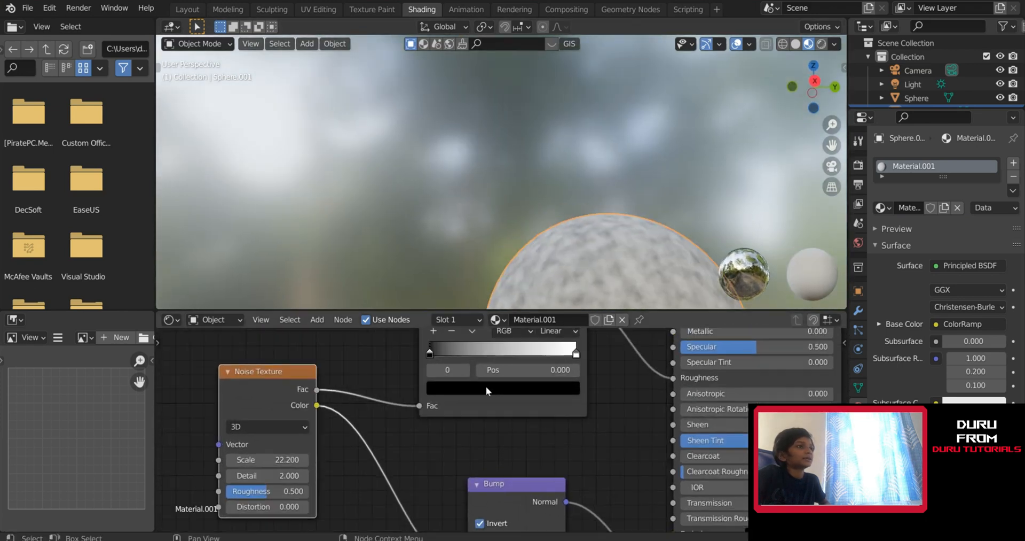
pyautogui.scroll(2, 486, 386)
pyautogui.moveTo(486, 386); pyautogui.dragTo(444, 443, button='middle')
pyautogui.moveTo(392, 400); pyautogui.dragTo(457, 408)
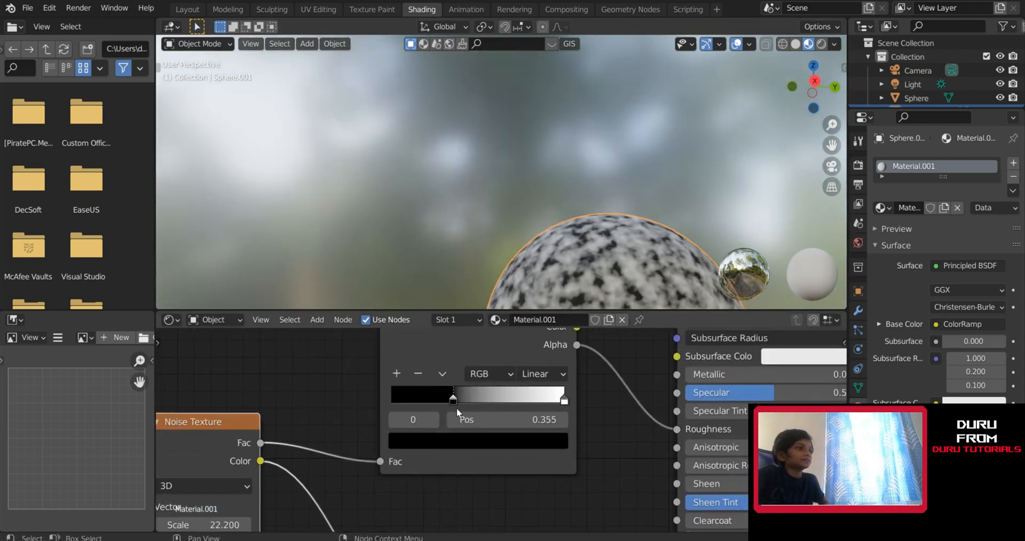
pyautogui.click(464, 443)
pyautogui.click(534, 262)
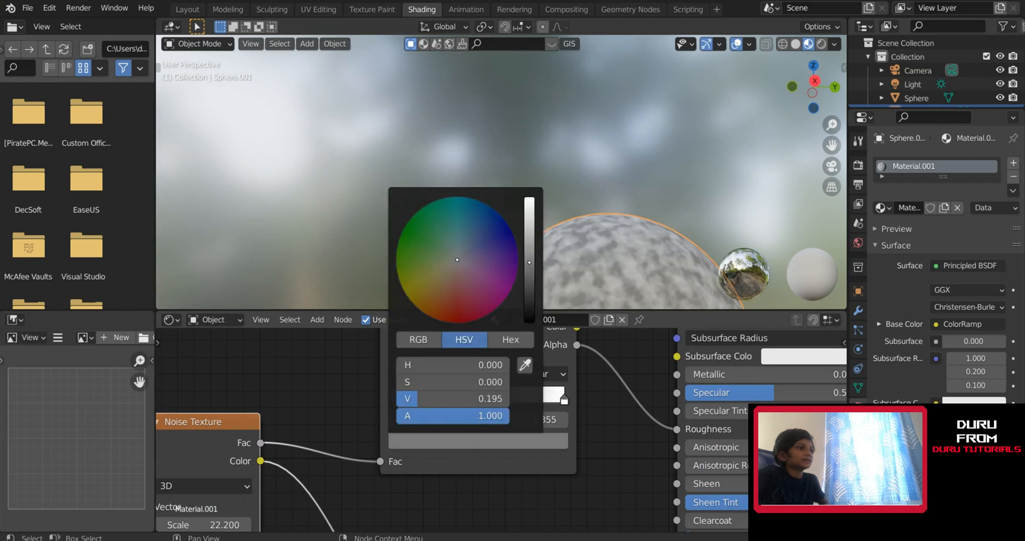
pyautogui.moveTo(459, 273)
pyautogui.mouseDown()
pyautogui.moveTo(443, 295)
pyautogui.moveTo(472, 261)
pyautogui.moveTo(481, 289)
pyautogui.moveTo(451, 303)
pyautogui.mouseUp()
# Recolor the ColorRamp's white end stop to bright orange-red with hue 0.011, saturation 0.932 and value 1.000
pyautogui.click(565, 397)
pyautogui.click(511, 440)
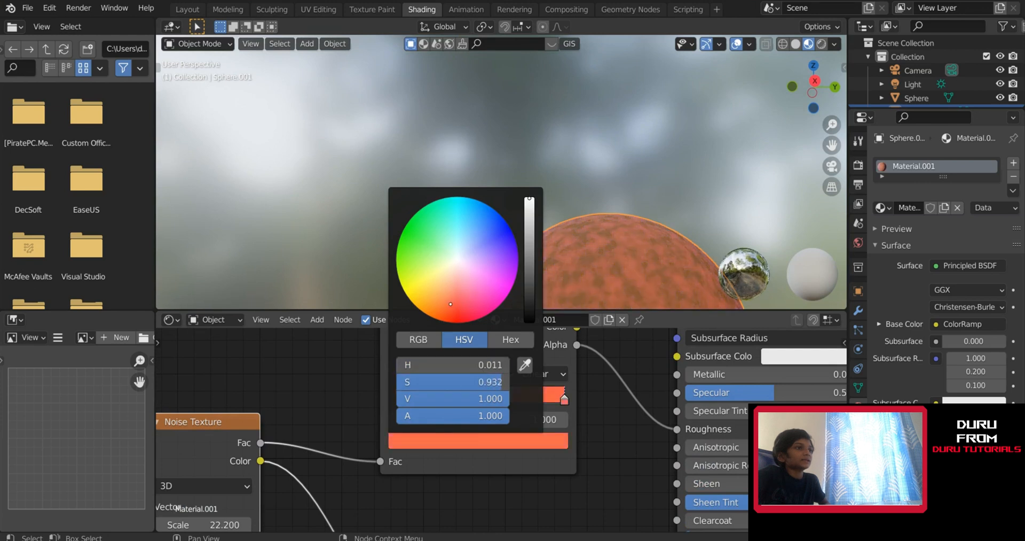
pyautogui.scroll(-6, 665, 152)
pyautogui.moveTo(665, 155); pyautogui.dragTo(700, 135, button='middle')
pyautogui.scroll(5, 716, 124)
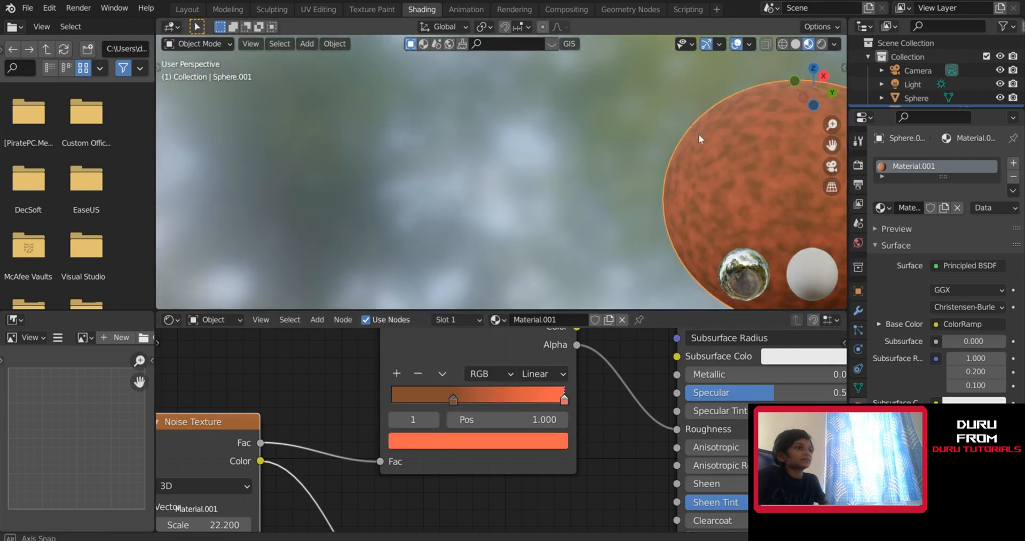
# Lower the moon's Noise Texture scale to 4.2 and check the larger patches
pyautogui.moveTo(380, 418); pyautogui.dragTo(586, 513, button='middle')
pyautogui.scroll(4, 414, 466)
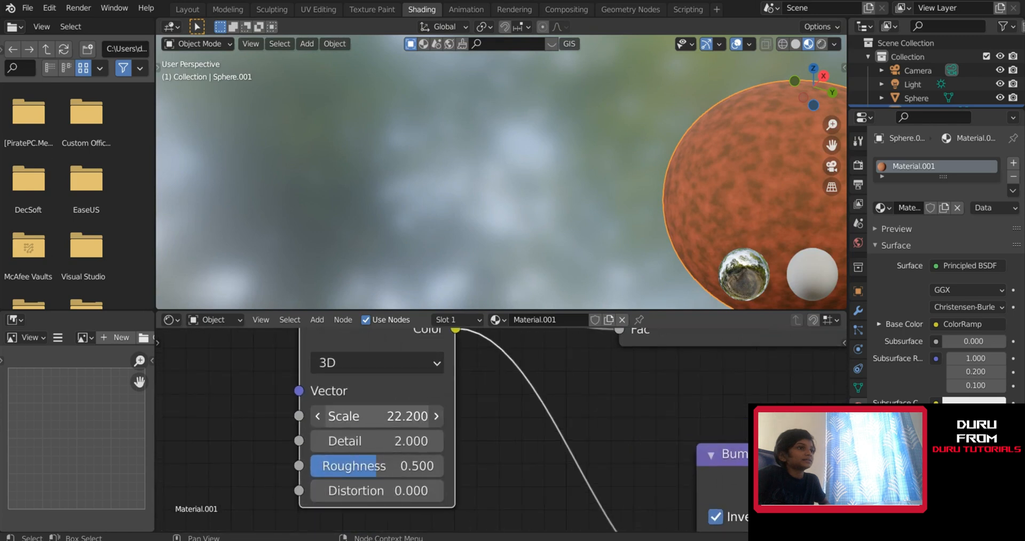
pyautogui.moveTo(404, 415); pyautogui.dragTo(321, 416)
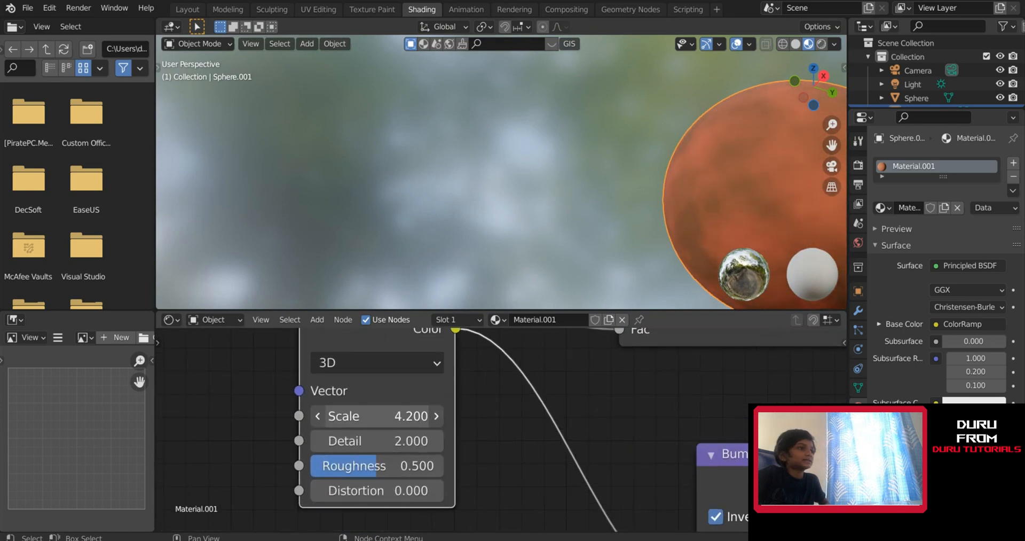
pyautogui.moveTo(767, 210); pyautogui.dragTo(709, 211, button='middle')
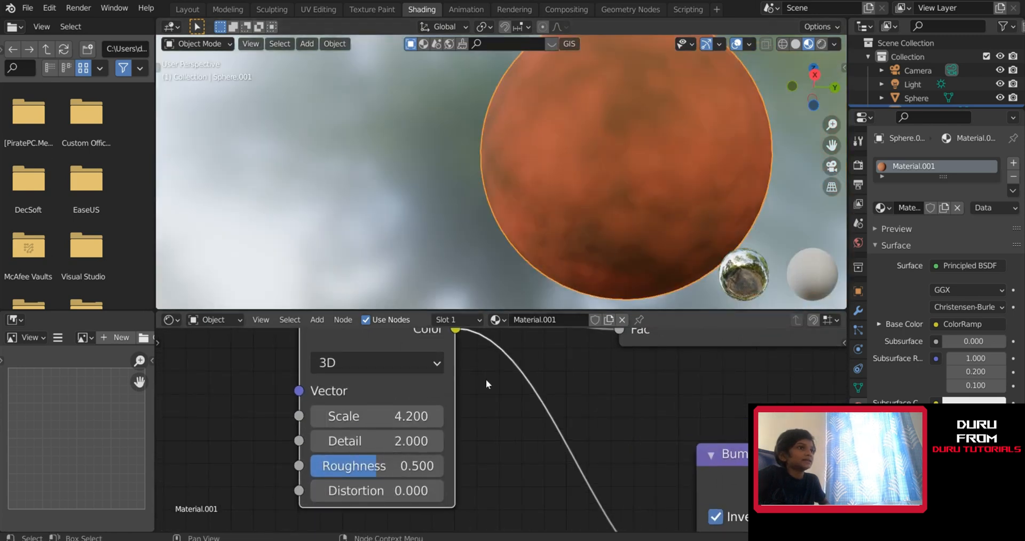
# Set the moon's Noise Texture detail to 6.2, roughness to 0.7 and distortion to 0.1
pyautogui.moveTo(374, 441); pyautogui.dragTo(435, 465)
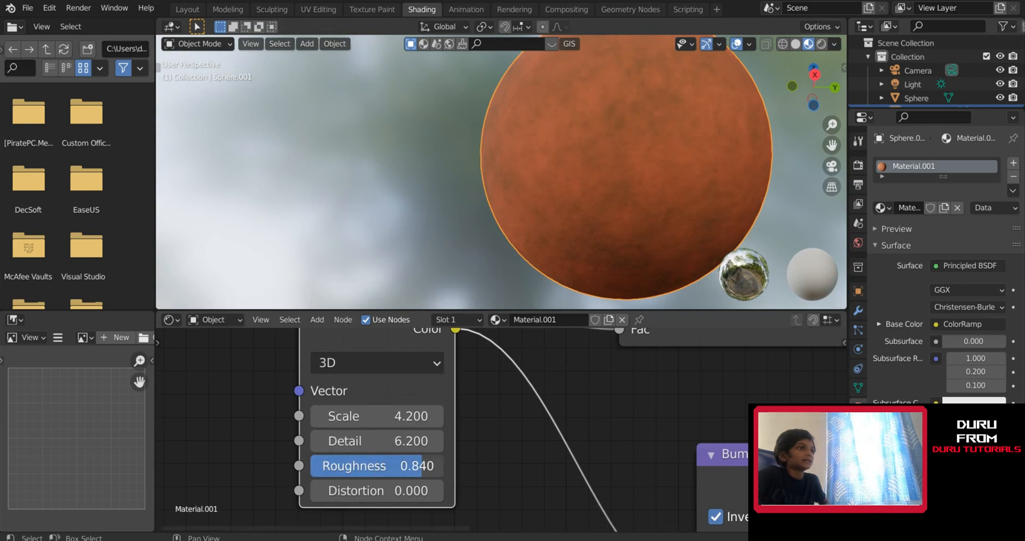
pyautogui.click(378, 465)
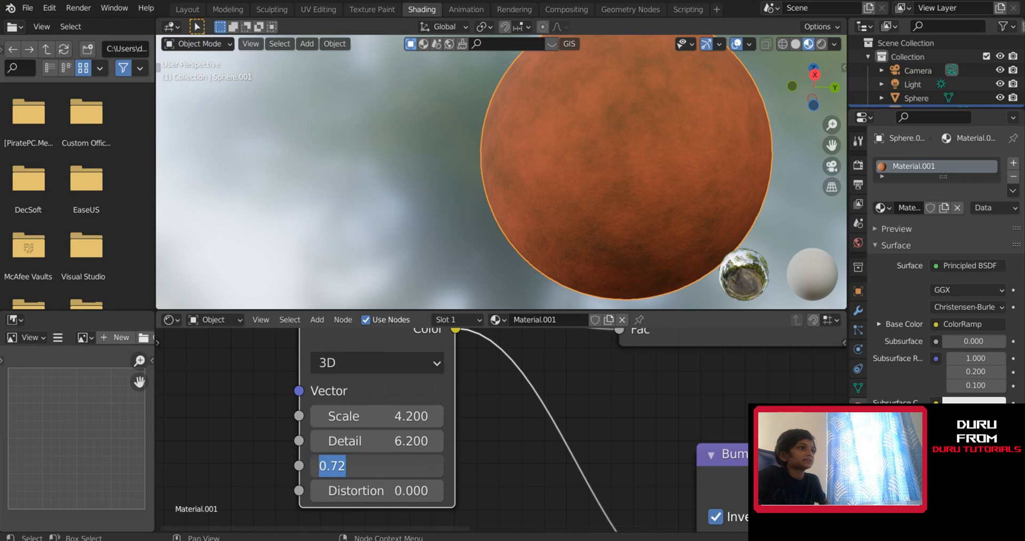
pyautogui.write('0.7')
pyautogui.press('Return')
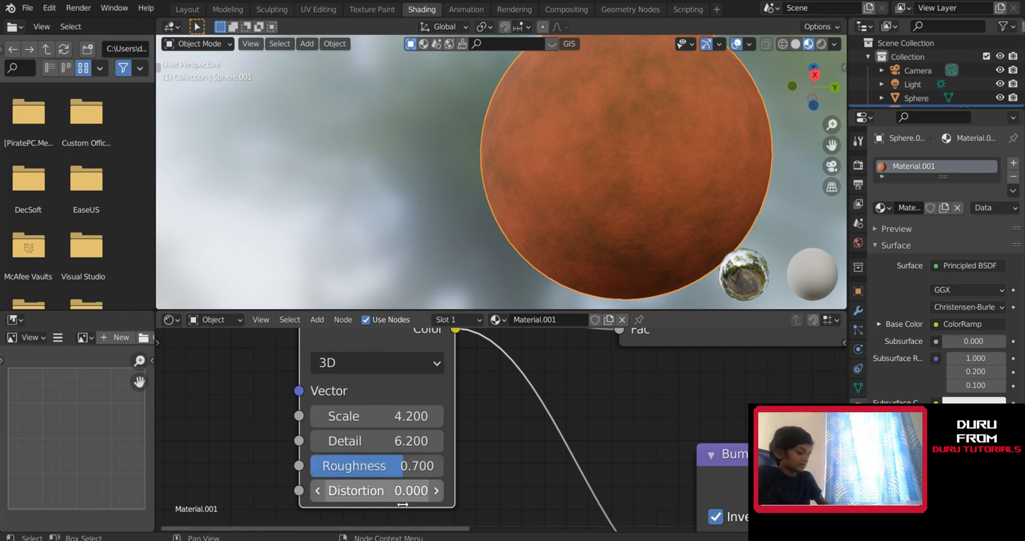
pyautogui.moveTo(374, 490); pyautogui.dragTo(402, 494)
pyautogui.click(401, 494)
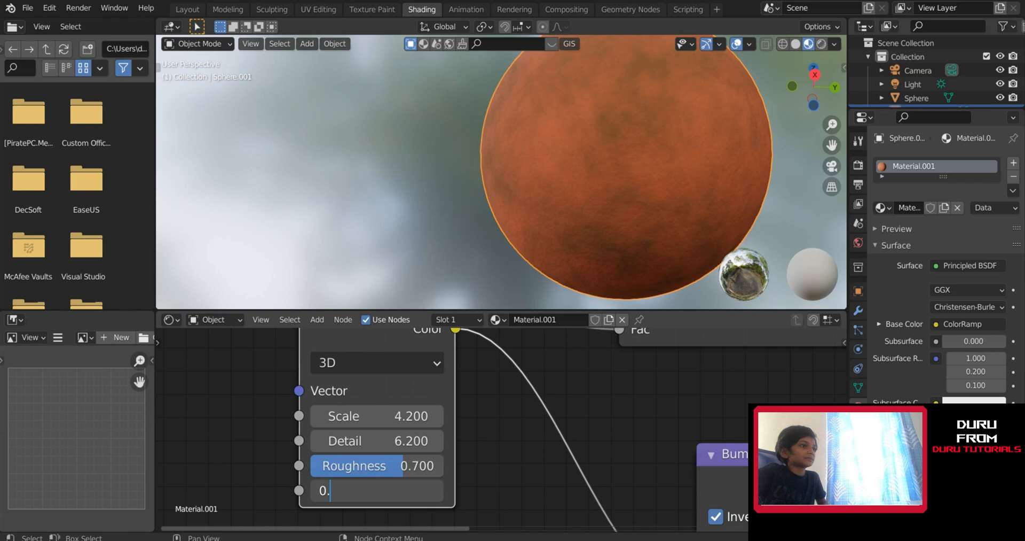
pyautogui.press('Return')
# Check the finished moon, save the project as Planet.blend and switch to the Layout workspace
pyautogui.scroll(-4, 534, 293)
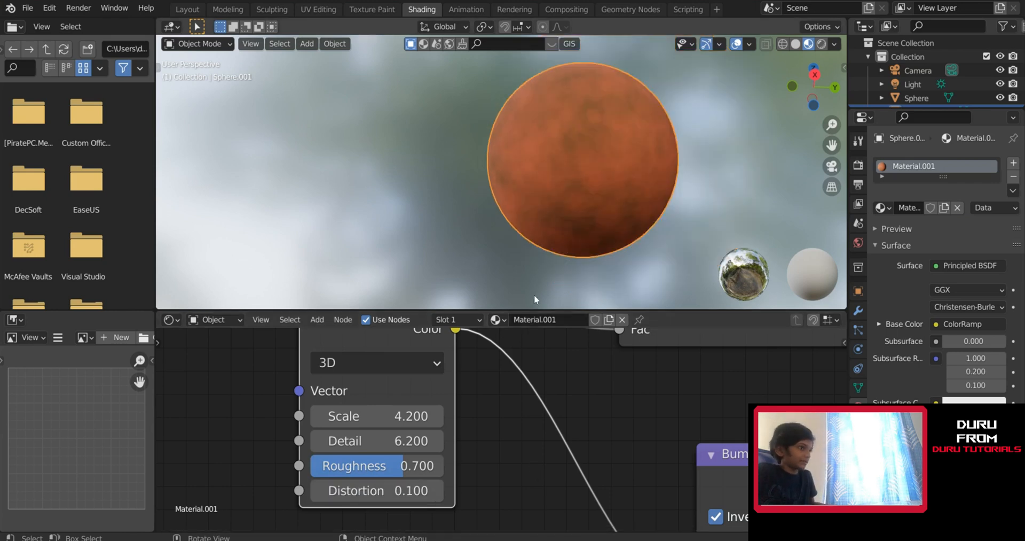
pyautogui.scroll(5, 500, 211)
pyautogui.moveTo(560, 206); pyautogui.dragTo(530, 217, button='middle')
pyautogui.scroll(-6, 530, 222)
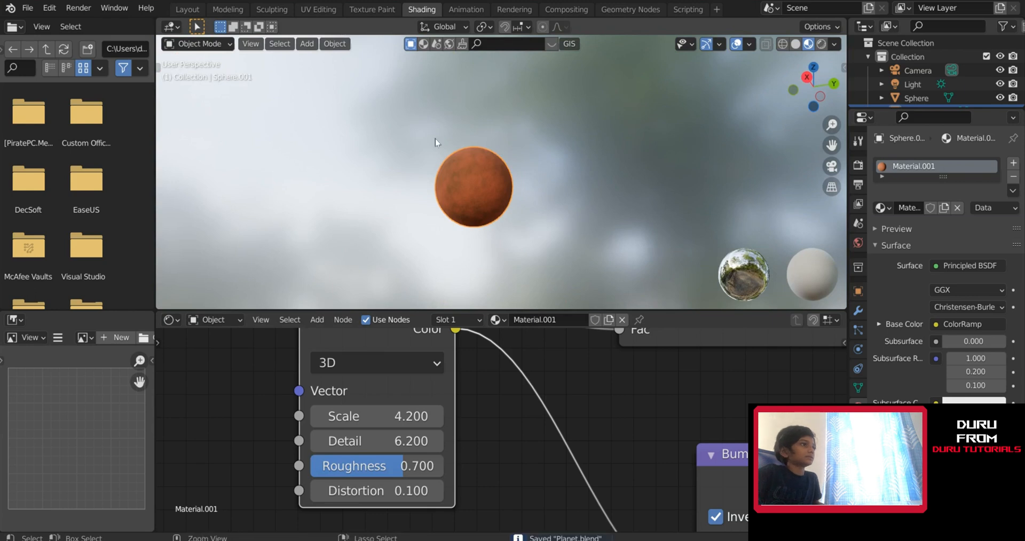
pyautogui.click(192, 9)
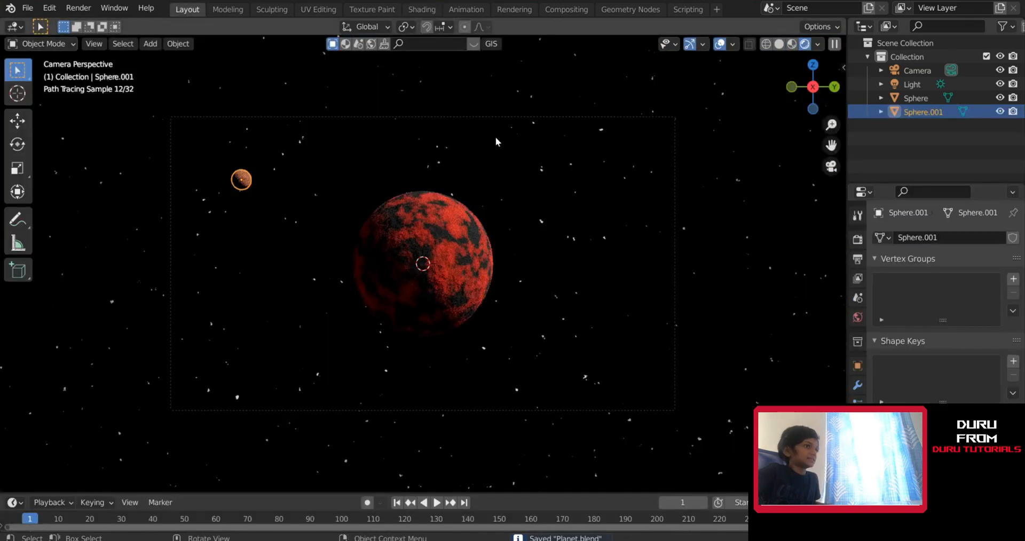
# Enlarge the moon by about 1.644 and move it about 0.31 m along Y and -0.11 m along Z, closer to the planet
pyautogui.scroll(2, 207, 166)
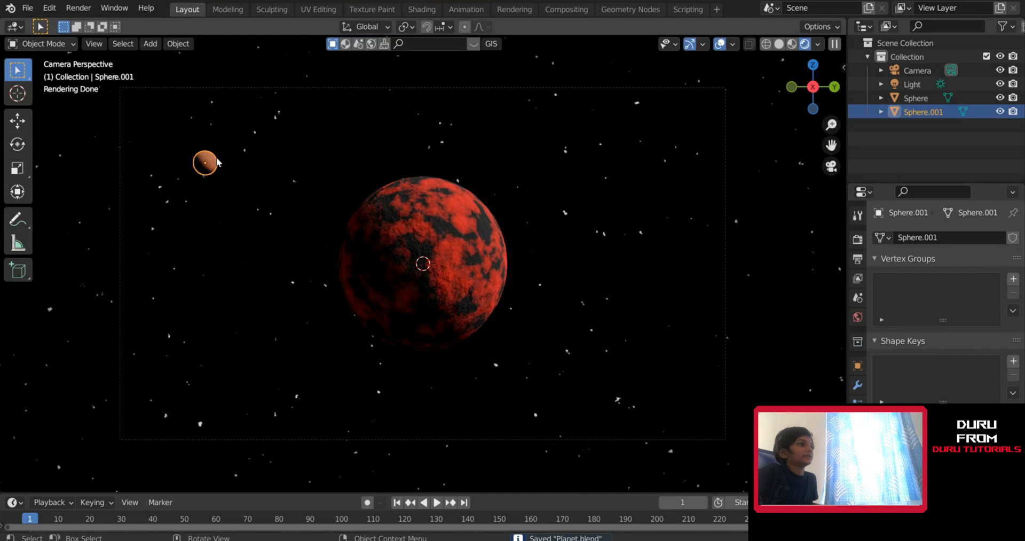
pyautogui.press('s')
pyautogui.click(232, 156)
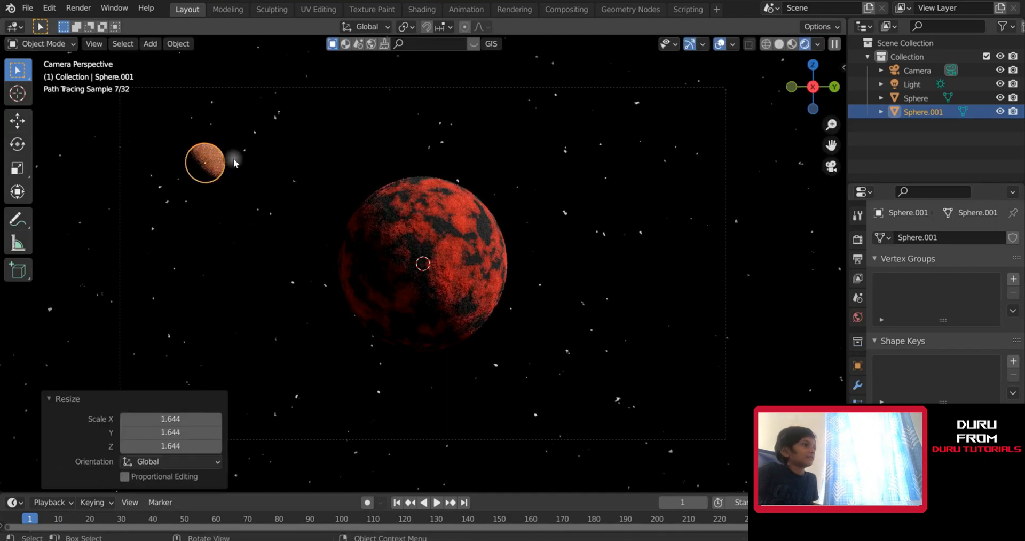
pyautogui.press('g')
pyautogui.click(283, 176)
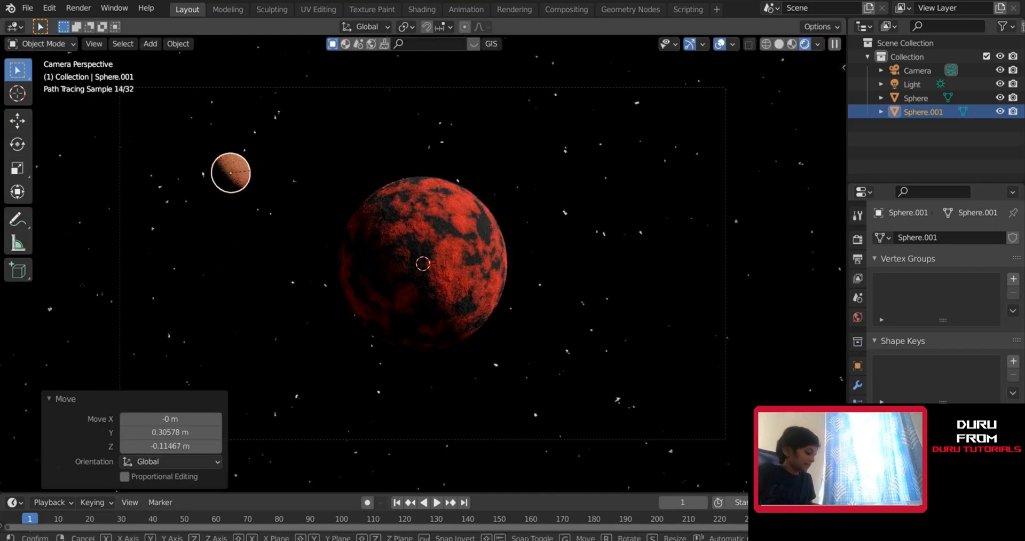
# Fine-tune the moon's size, finishing with a uniform scale factor of about 0.973
pyautogui.press('s')
pyautogui.click(293, 168)
pyautogui.press('s')
pyautogui.click(291, 168)
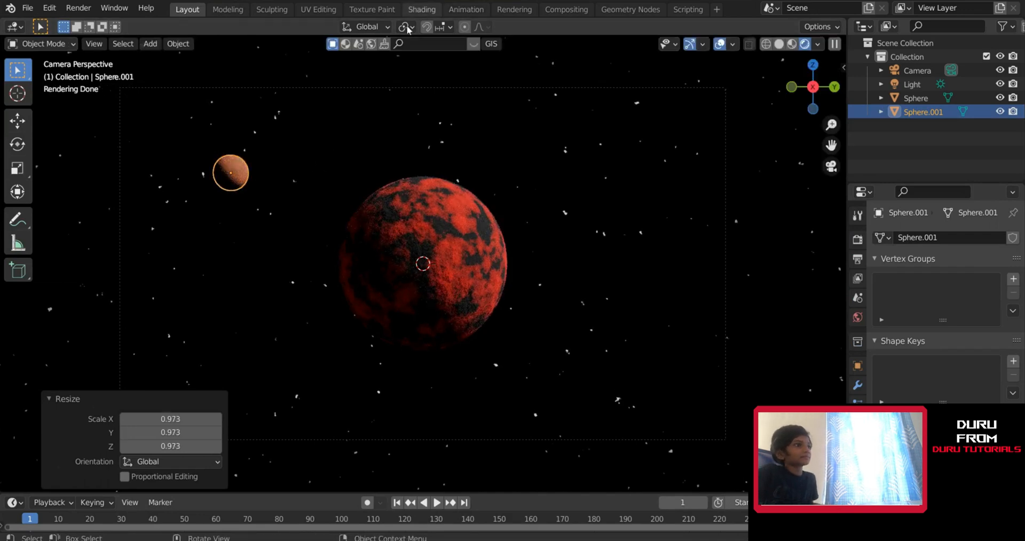
# Link the moon's ColorRamp Color output to the Principled BSDF's Emission input in the Shading workspace and check the glow in Layout
pyautogui.click(430, 14)
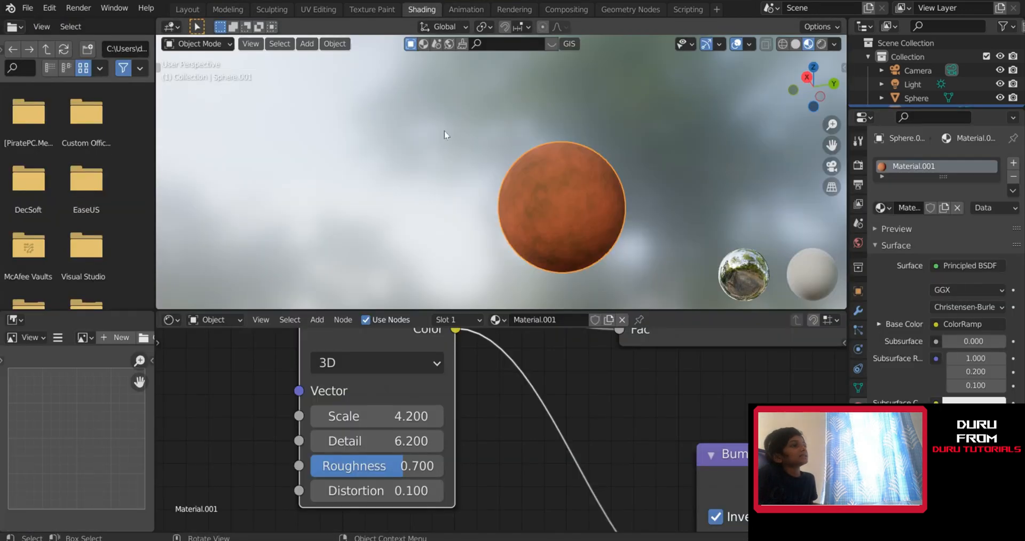
pyautogui.scroll(-3, 590, 421)
pyautogui.scroll(-6, 363, 444)
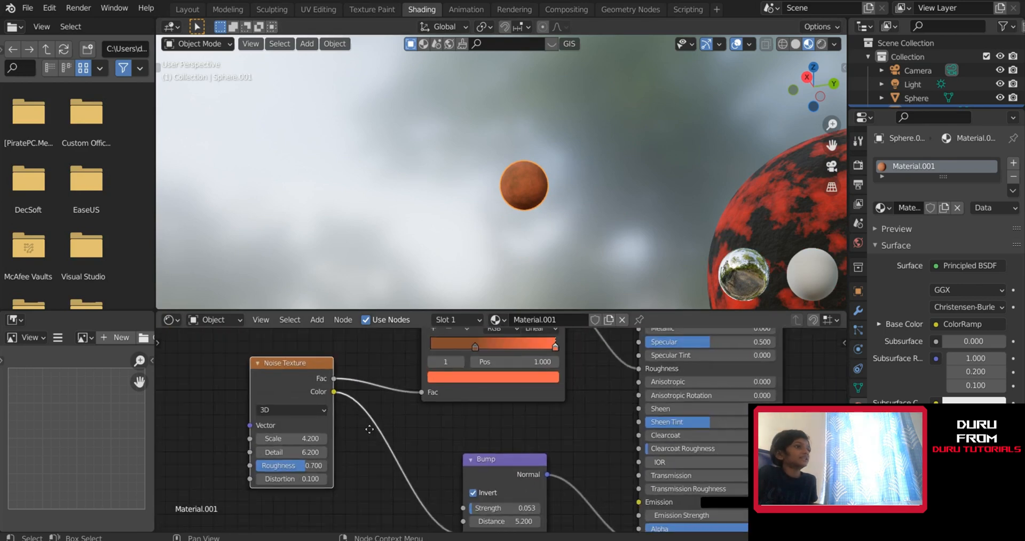
pyautogui.moveTo(411, 365); pyautogui.dragTo(377, 368)
pyautogui.moveTo(436, 466); pyautogui.dragTo(372, 466)
pyautogui.moveTo(308, 405); pyautogui.dragTo(236, 403)
pyautogui.moveTo(426, 402); pyautogui.dragTo(279, 402, button='middle')
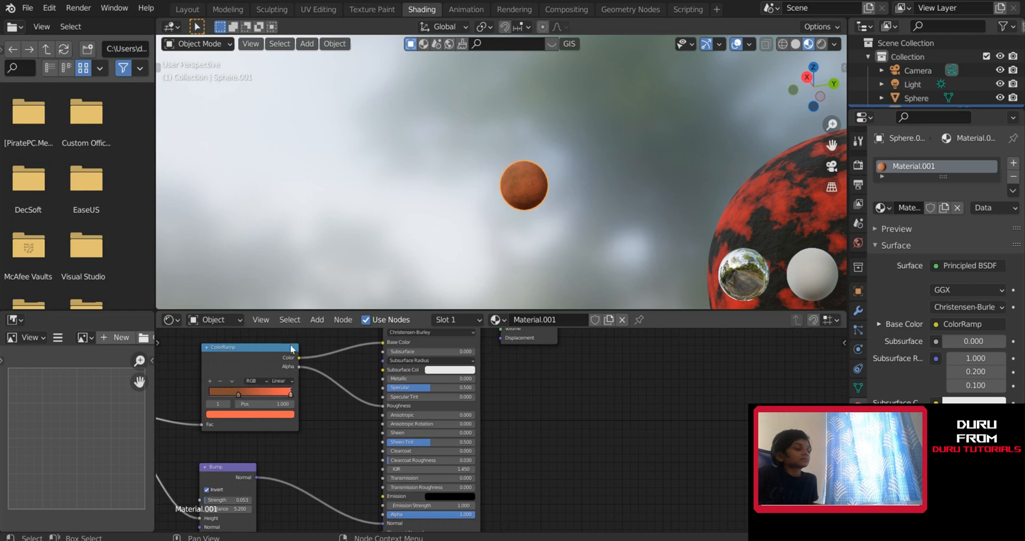
pyautogui.moveTo(298, 357); pyautogui.dragTo(342, 431)
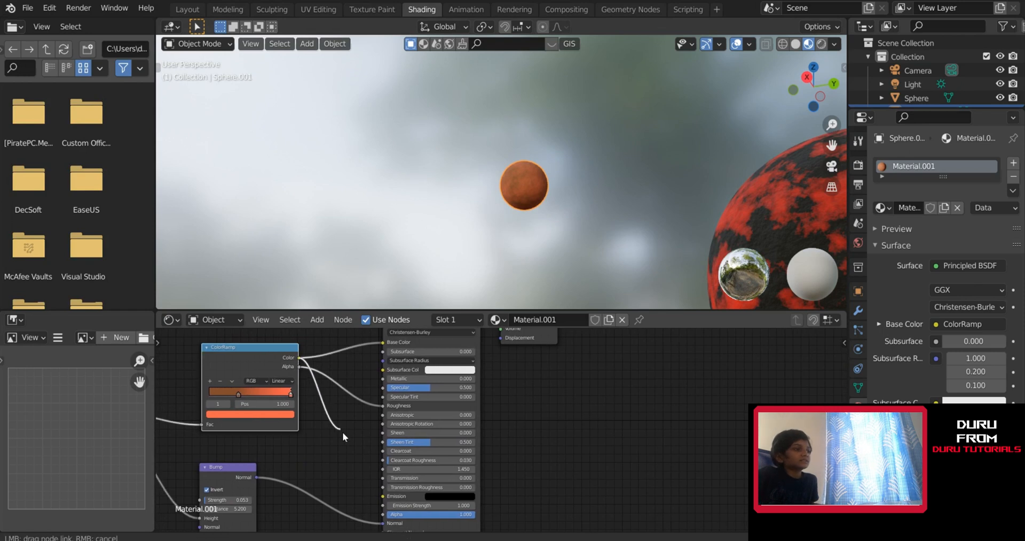
pyautogui.moveTo(377, 493); pyautogui.dragTo(383, 496)
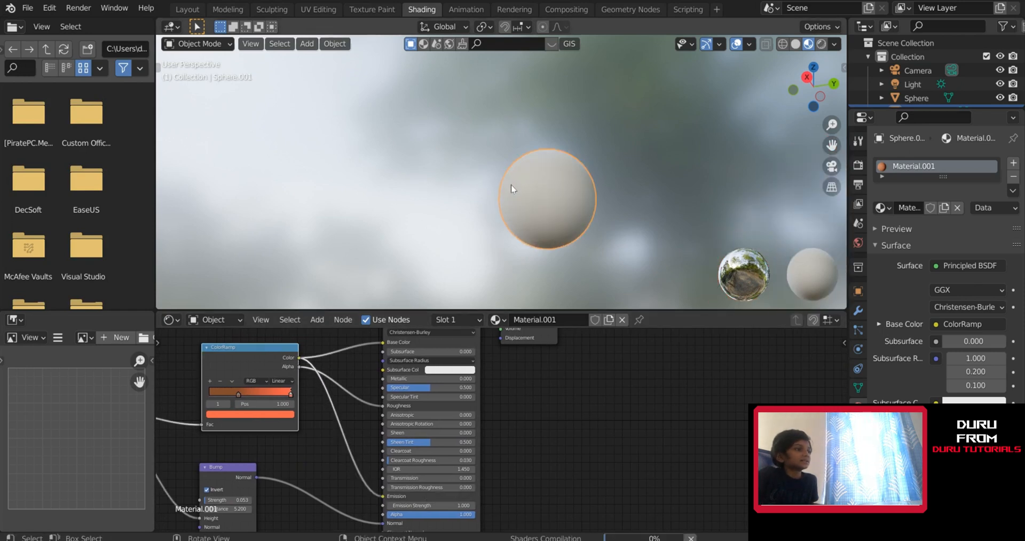
pyautogui.click(192, 12)
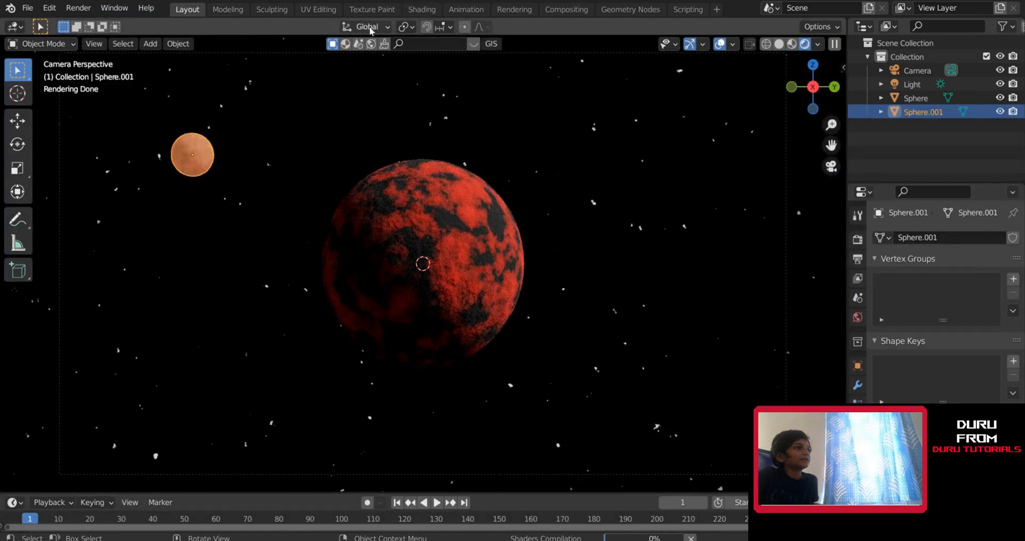
# Set the Emission Strength of the moon's Principled BSDF to 0.2 in the Shading workspace
pyautogui.click(421, 9)
pyautogui.moveTo(457, 413)
pyautogui.mouseDown(button='middle')
pyautogui.moveTo(568, 374)
pyautogui.moveTo(545, 374)
pyautogui.mouseUp(button='middle')
pyautogui.scroll(5, 569, 382)
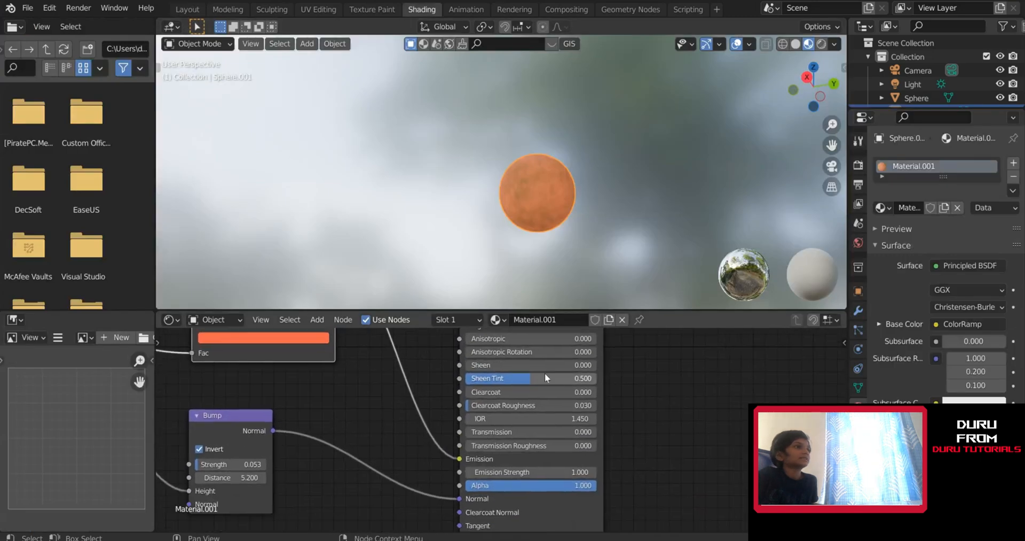
pyautogui.scroll(1, 555, 460)
pyautogui.moveTo(551, 479); pyautogui.dragTo(513, 479)
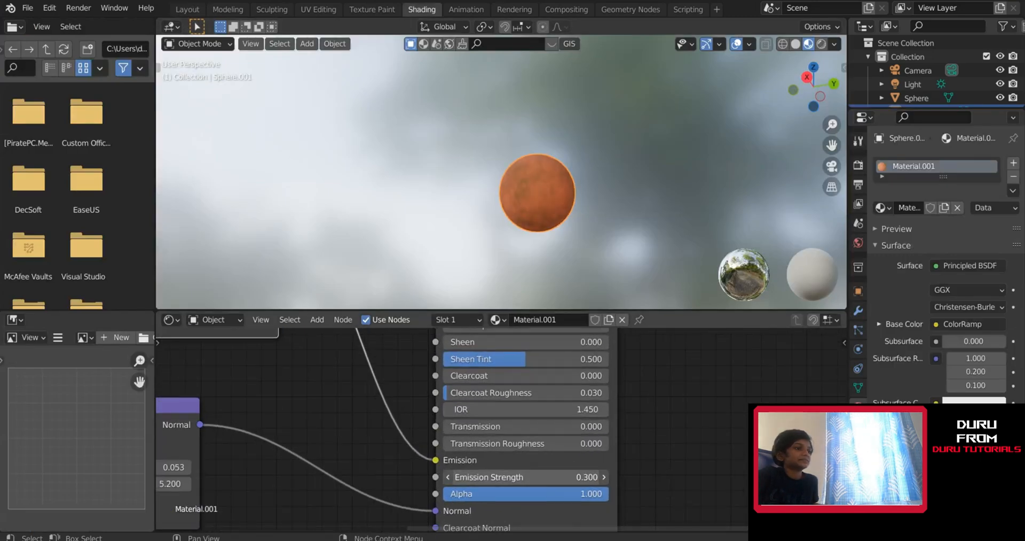
pyautogui.click(513, 476)
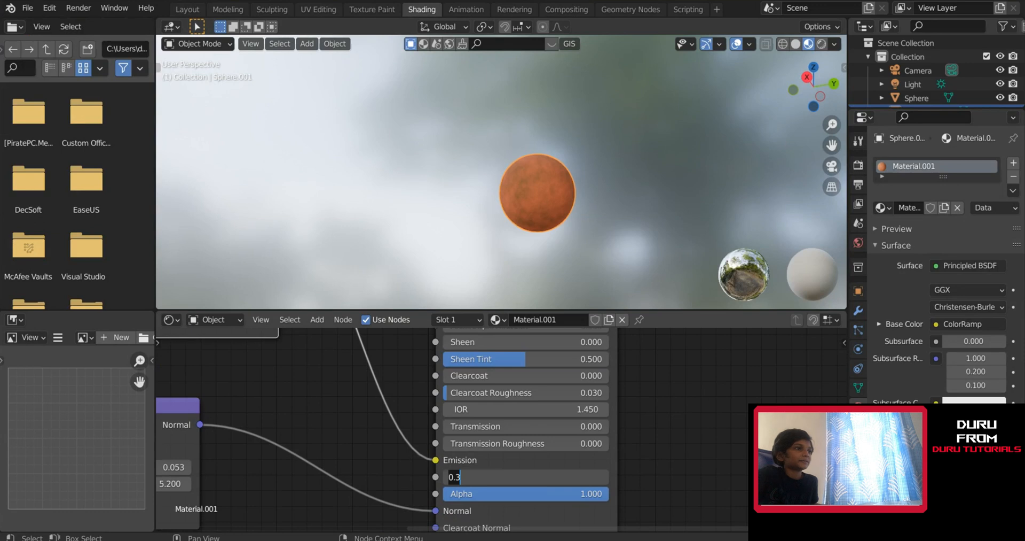
pyautogui.press('Return')
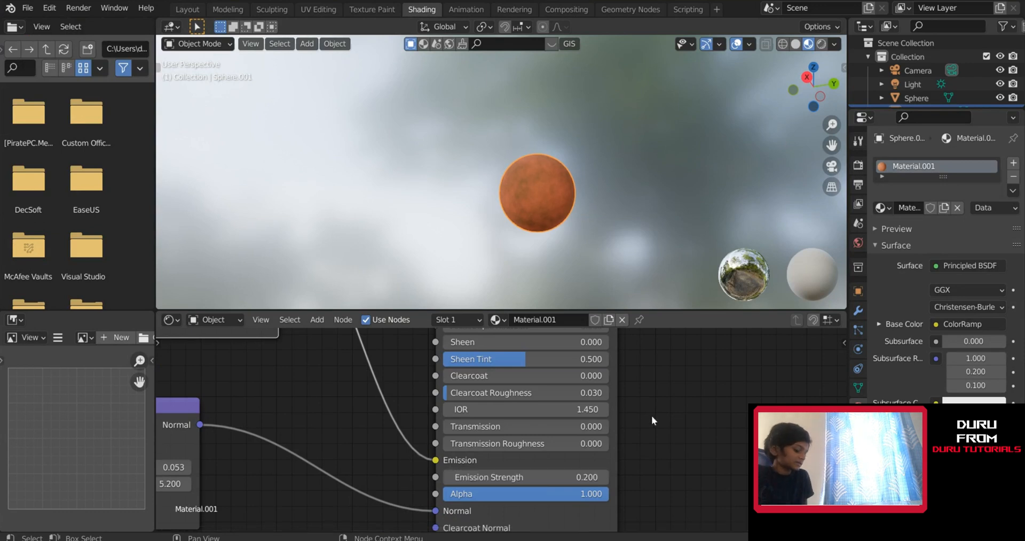
# Save the project and check the moon's dimmer glow against the planet in the Layout workspace
pyautogui.hotkey('ctrl', 's')
pyautogui.click(187, 9)
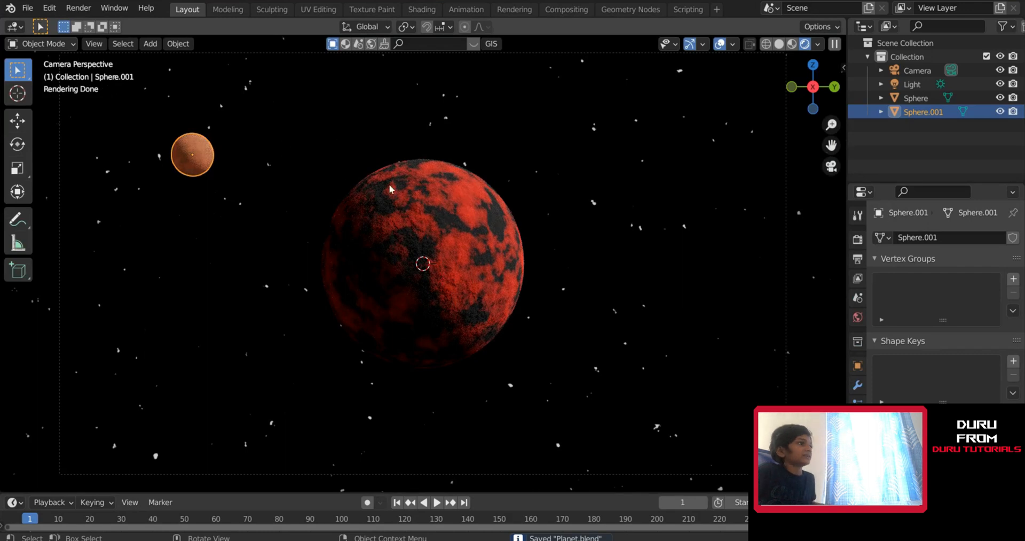
pyautogui.scroll(-2, 406, 195)
pyautogui.scroll(2, 477, 233)
pyautogui.scroll(-2, 481, 233)
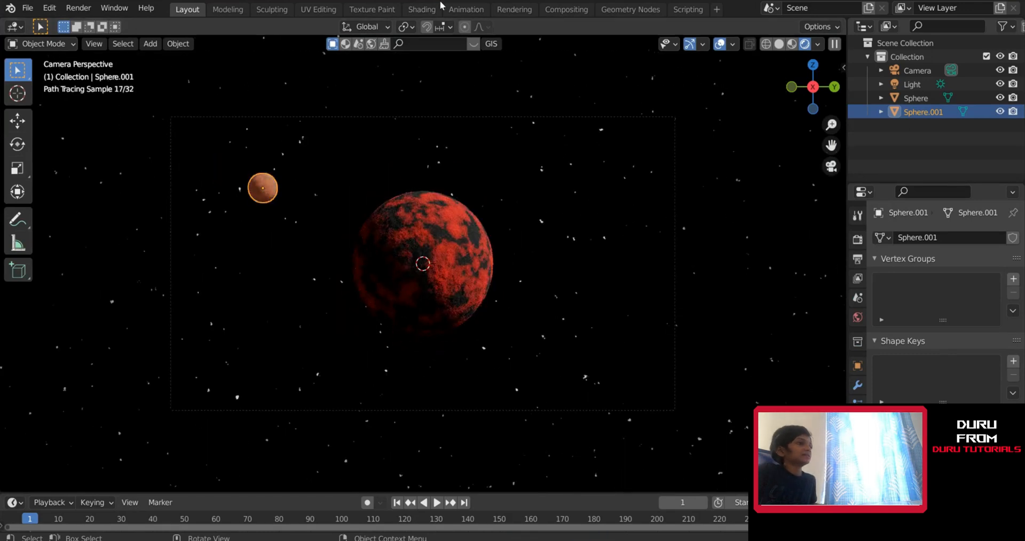
# Bring up the World shader nodes in the Shading workspace and set the viewport to rendered shading
pyautogui.click(425, 10)
pyautogui.click(208, 320)
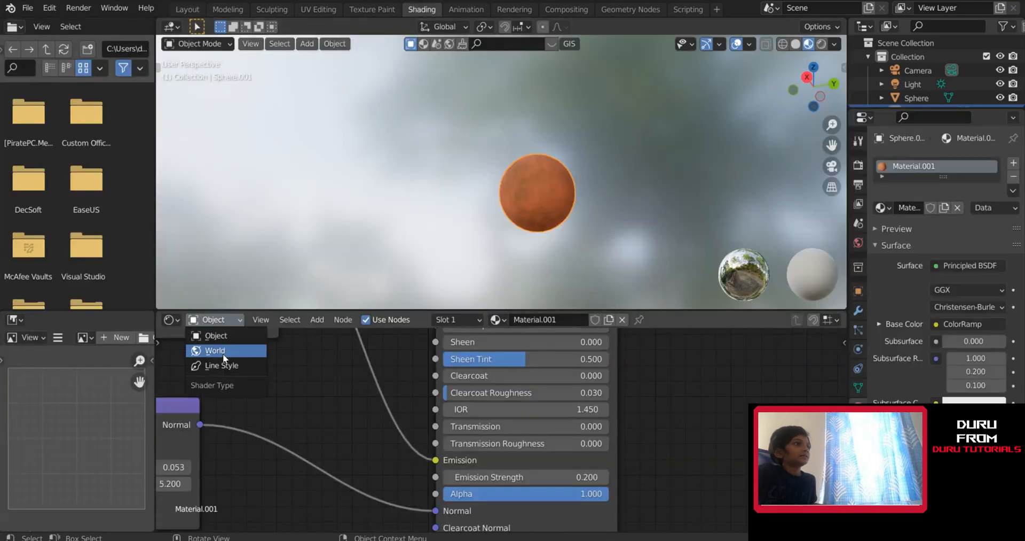
pyautogui.click(224, 352)
pyautogui.scroll(-7, 299, 382)
pyautogui.moveTo(400, 422); pyautogui.dragTo(466, 528, button='middle')
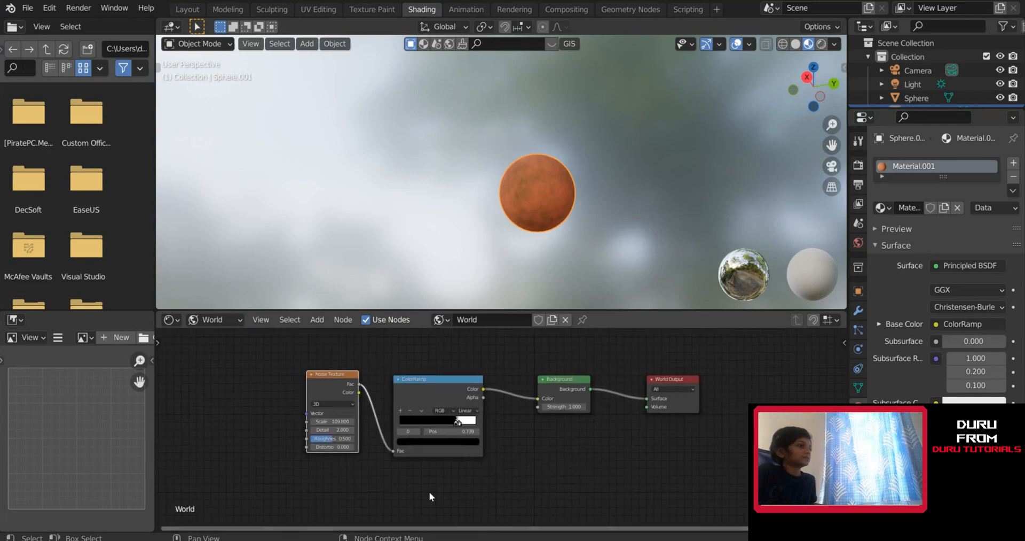
pyautogui.scroll(4, 431, 480)
pyautogui.moveTo(374, 443); pyautogui.dragTo(453, 450, button='middle')
pyautogui.scroll(5, 466, 428)
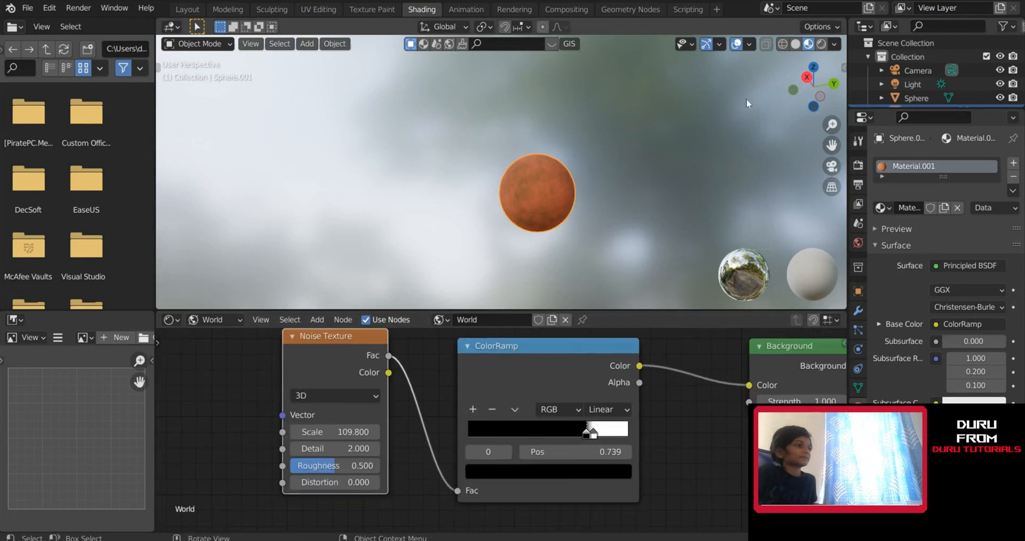
pyautogui.click(821, 43)
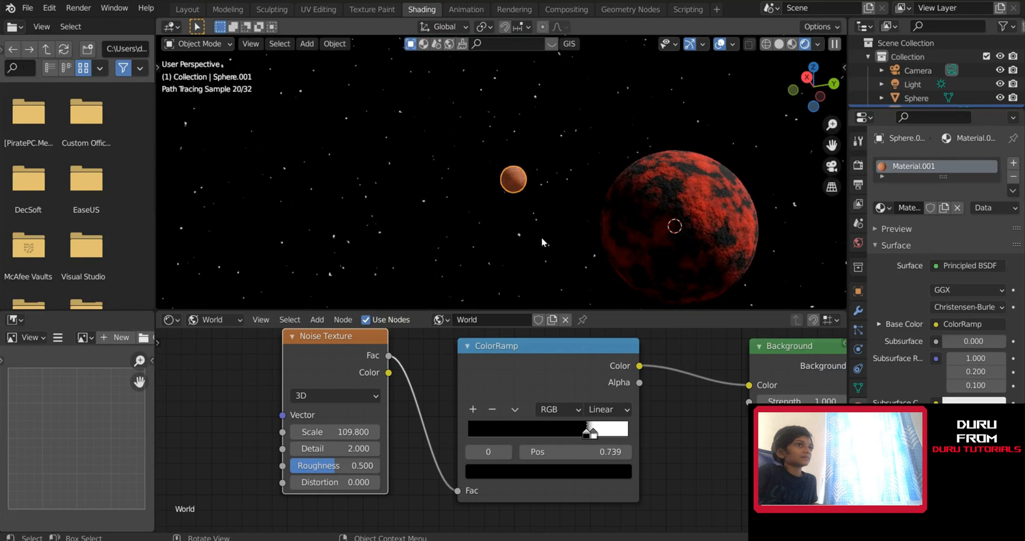
# Select the planet, moon, light and camera together and hide them so only the star background remains
pyautogui.scroll(2, 515, 195)
pyautogui.scroll(-5, 561, 190)
pyautogui.hotkey('ctrl', 'b')
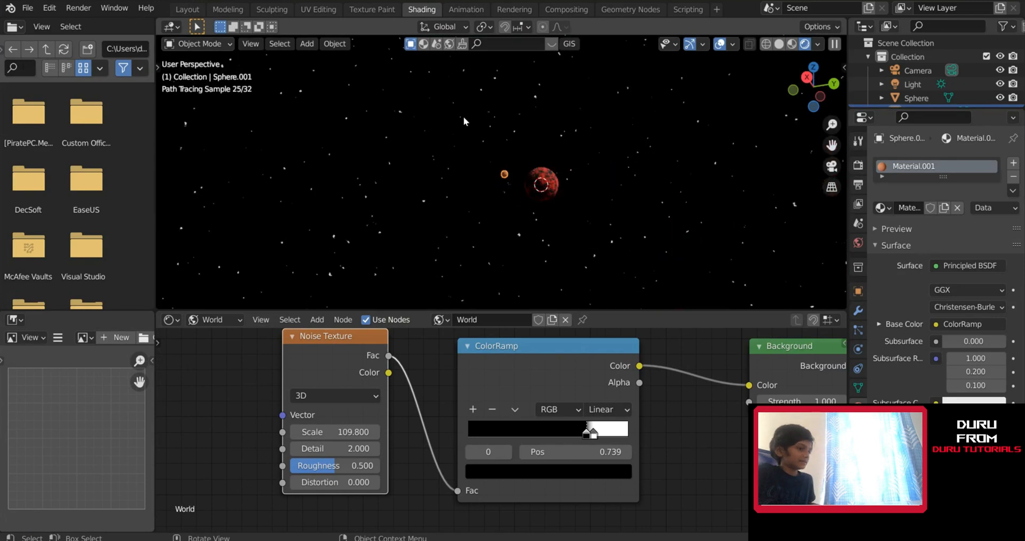
pyautogui.moveTo(464, 117); pyautogui.dragTo(628, 259)
pyautogui.scroll(-3, 493, 139)
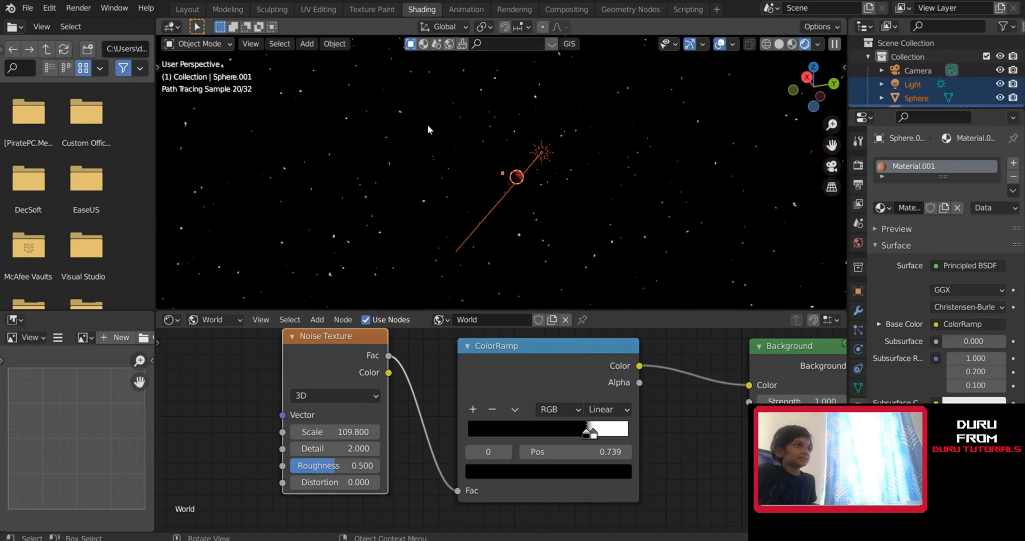
pyautogui.moveTo(428, 124); pyautogui.dragTo(666, 262)
pyautogui.press('h')
pyautogui.scroll(7, 565, 165)
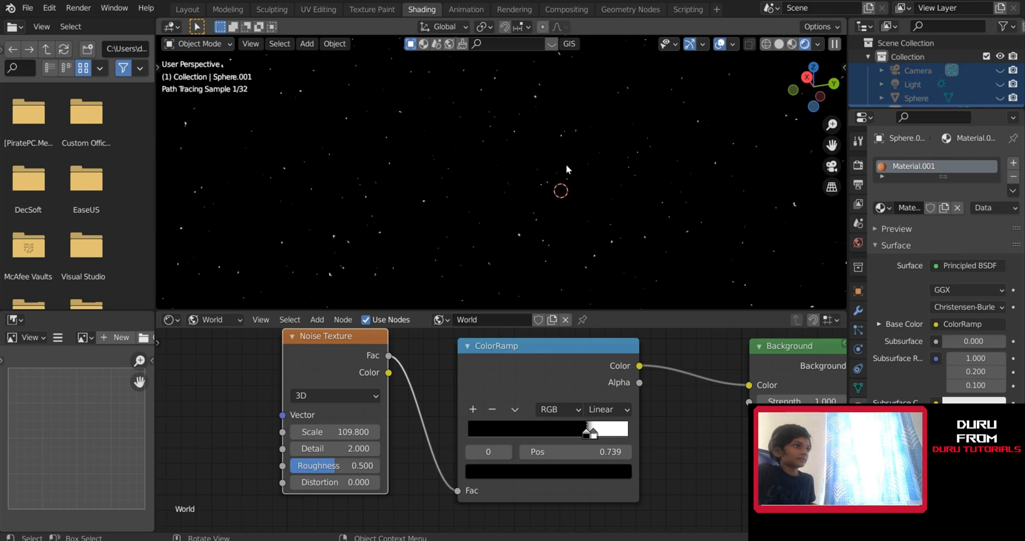
# Set the world's Noise Texture scale to 1000 while viewing the stars through the camera
pyautogui.moveTo(335, 431); pyautogui.dragTo(350, 431)
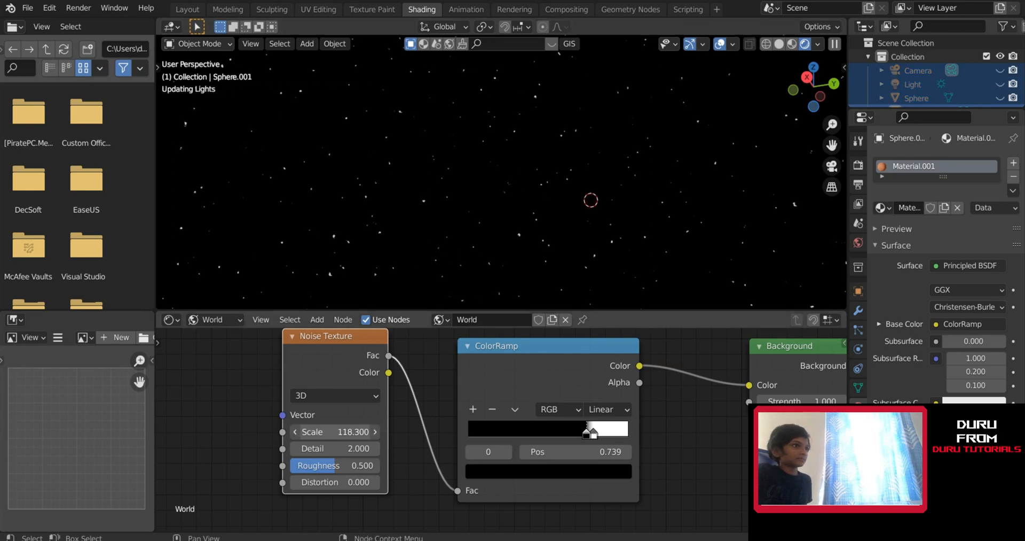
pyautogui.scroll(3, 430, 237)
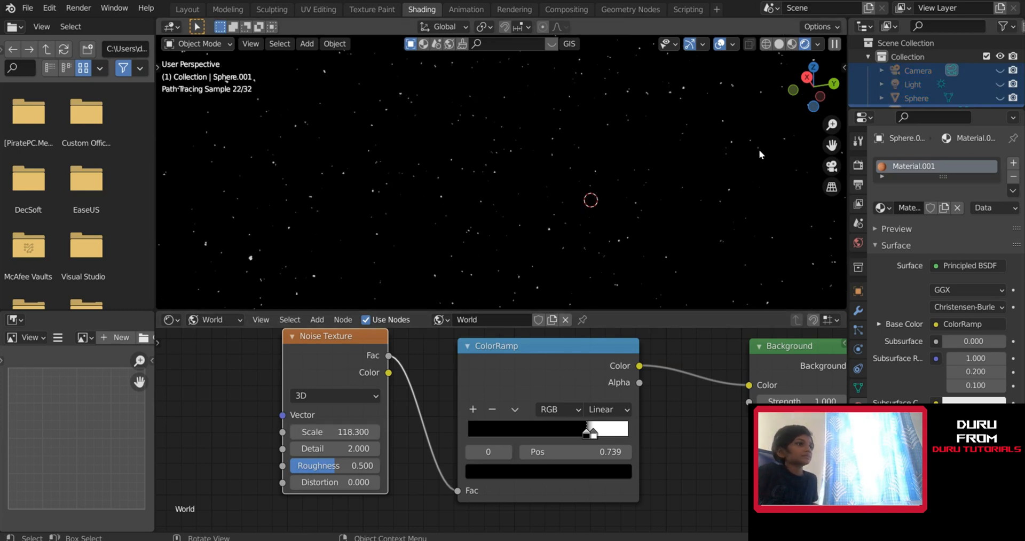
pyautogui.click(832, 165)
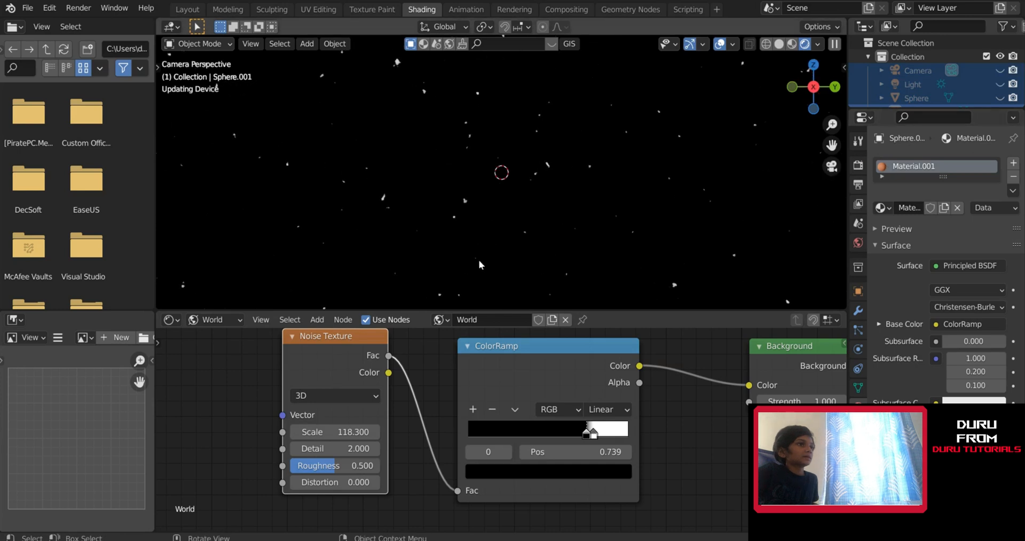
pyautogui.moveTo(331, 431); pyautogui.dragTo(395, 432)
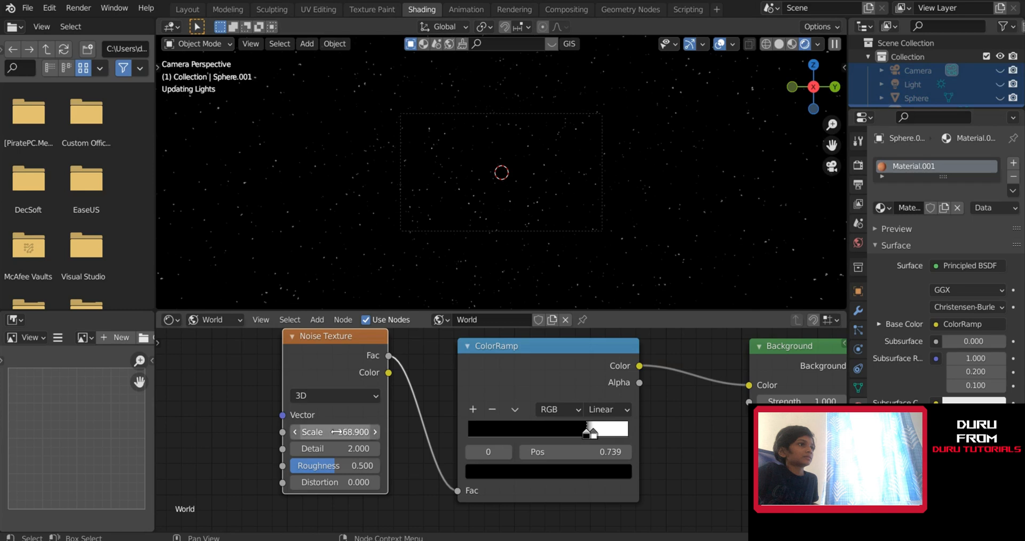
pyautogui.click(338, 432)
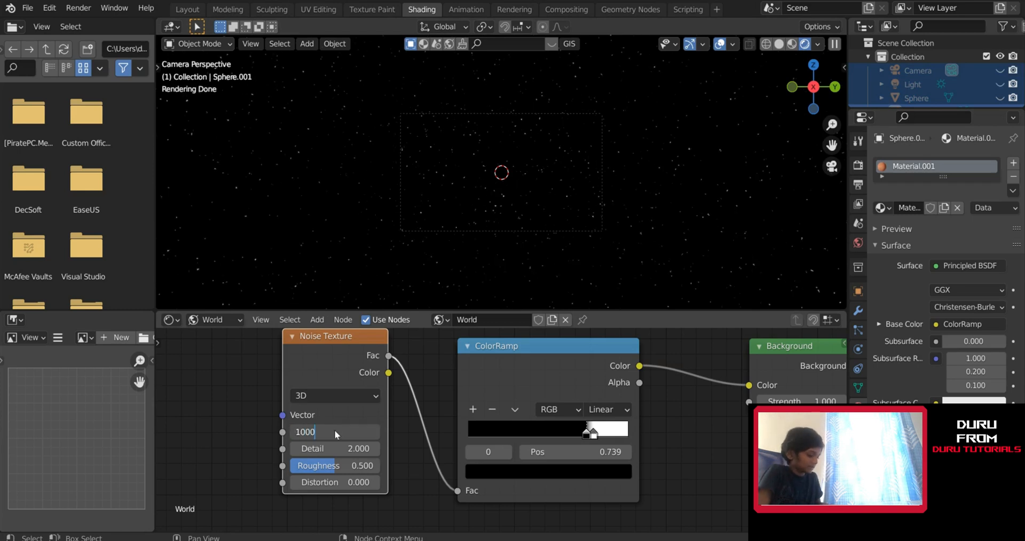
pyautogui.write('1000')
pyautogui.press('Return')
pyautogui.scroll(3, 514, 228)
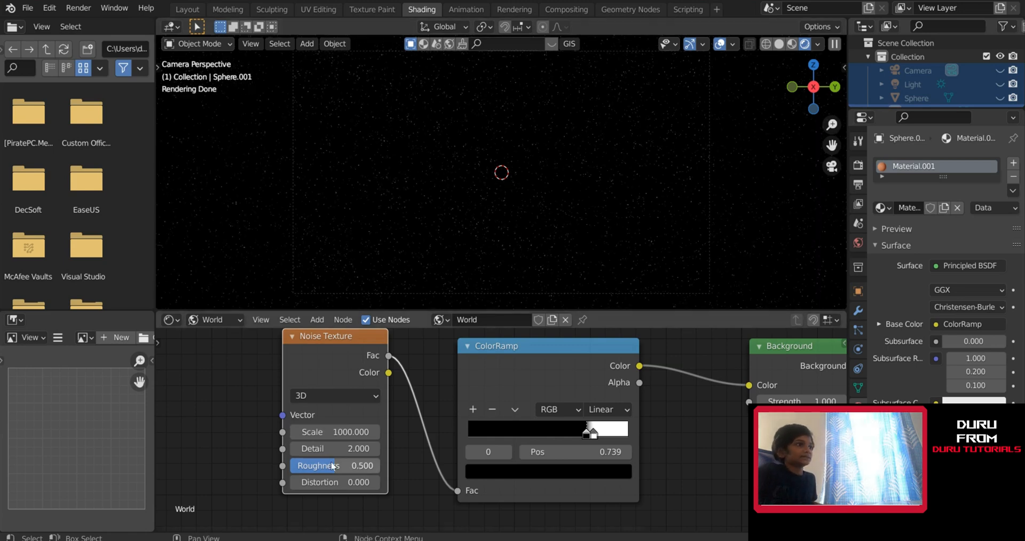
# Set the world's Noise Texture roughness to 0.4
pyautogui.moveTo(320, 465); pyautogui.dragTo(334, 465)
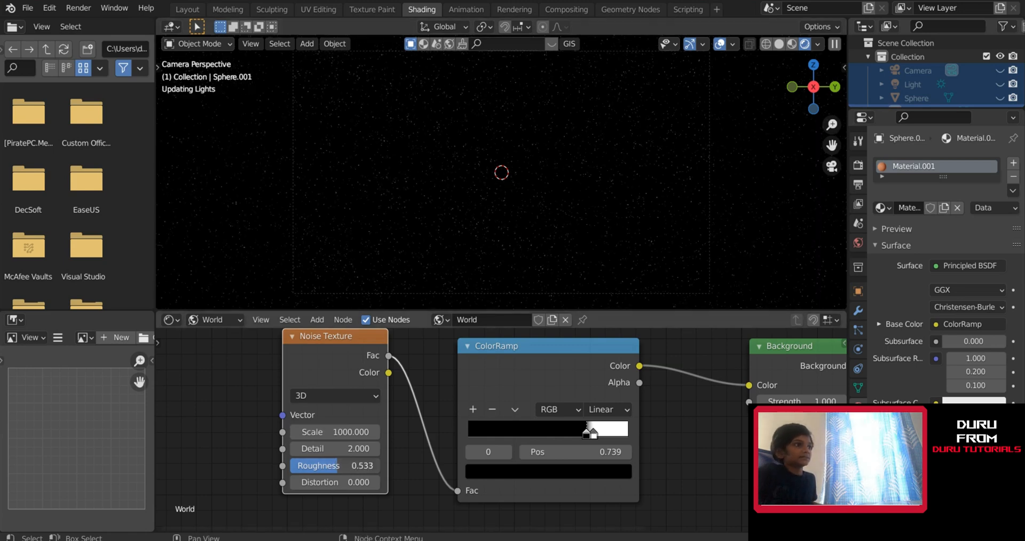
pyautogui.click(336, 466)
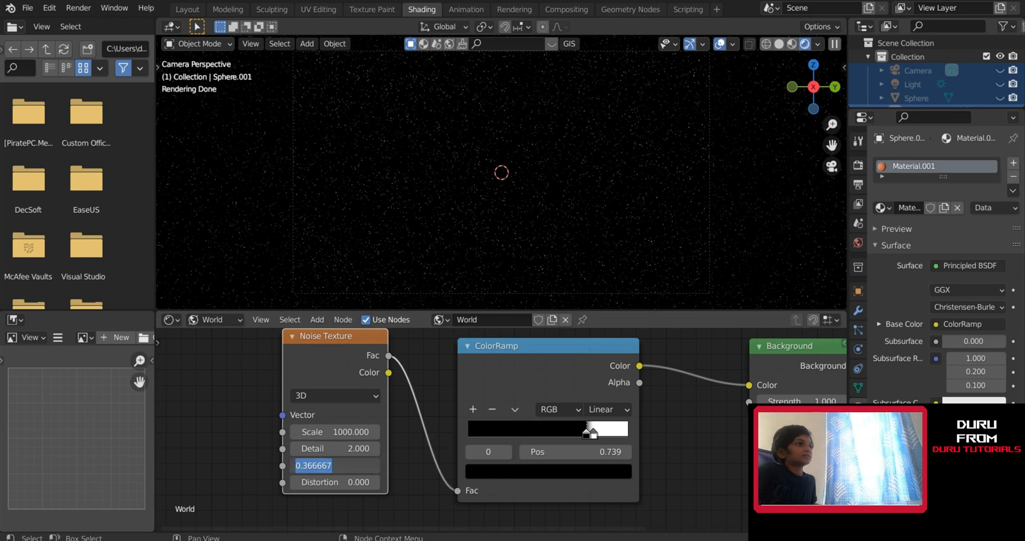
pyautogui.press('Return')
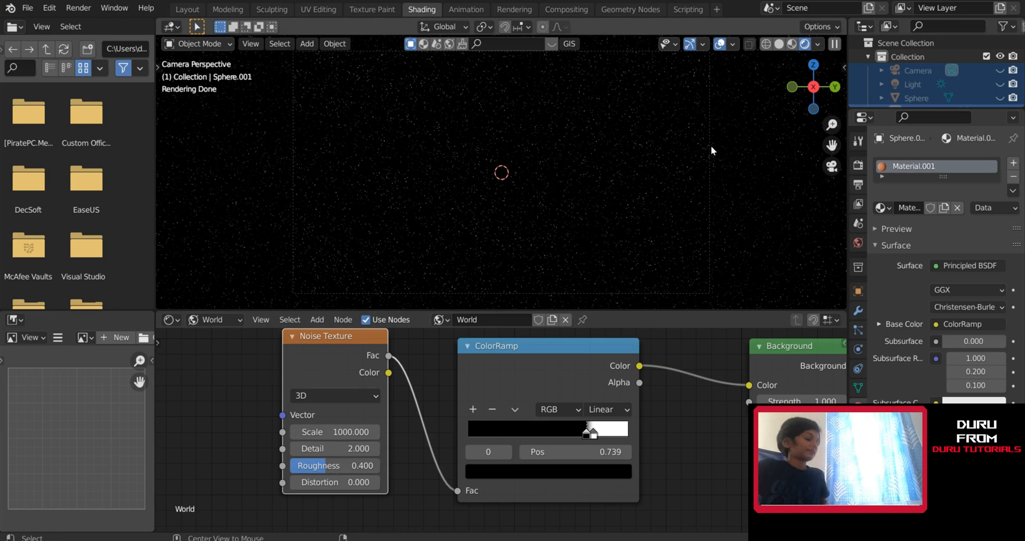
# Unhide all objects, clear the selection and check the planet and moon against the finer stars in camera view
pyautogui.hotkey('alt', 'h')
pyautogui.scroll(-5, 599, 154)
pyautogui.click(561, 151)
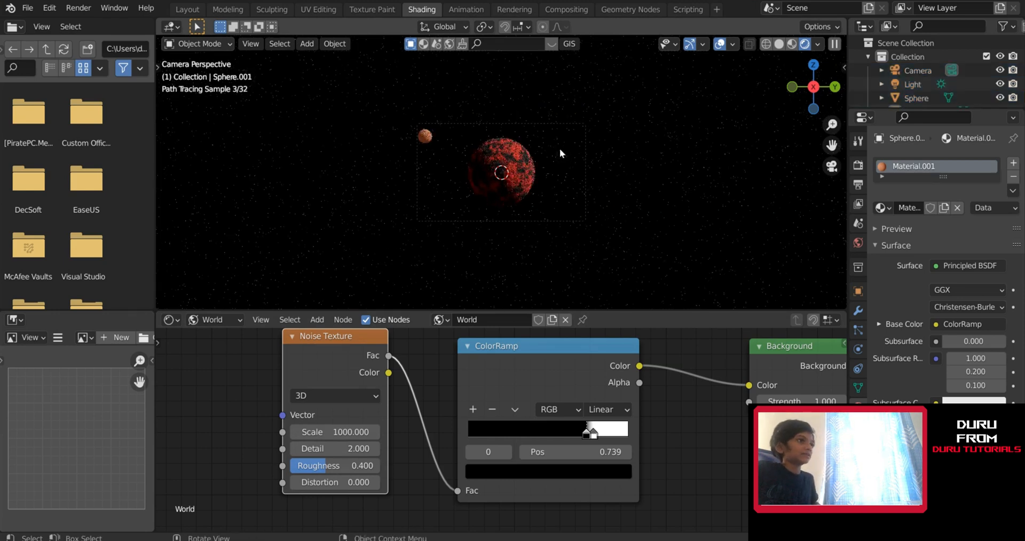
pyautogui.scroll(2, 490, 158)
pyautogui.moveTo(470, 169); pyautogui.dragTo(498, 176, button='middle')
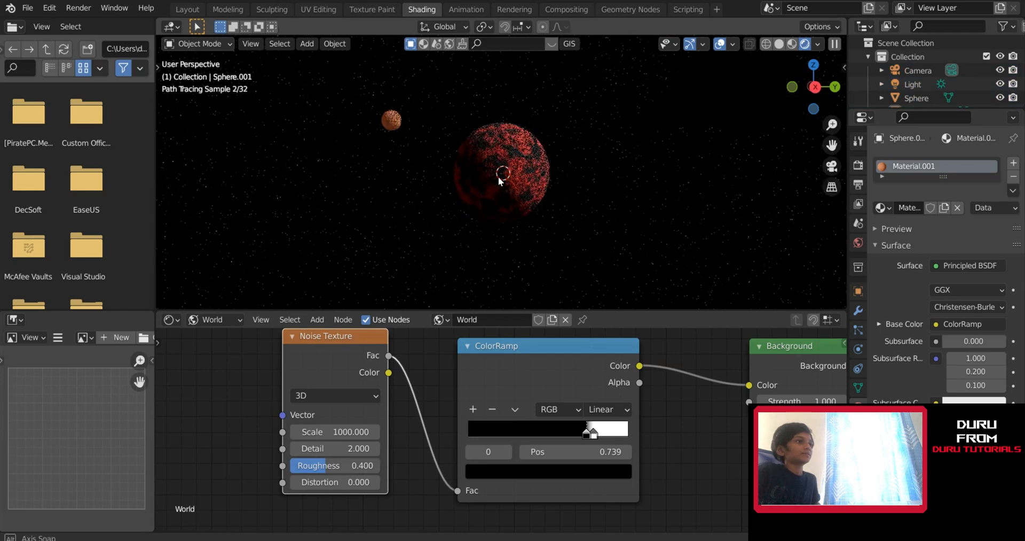
pyautogui.scroll(-4, 529, 183)
pyautogui.click(827, 171)
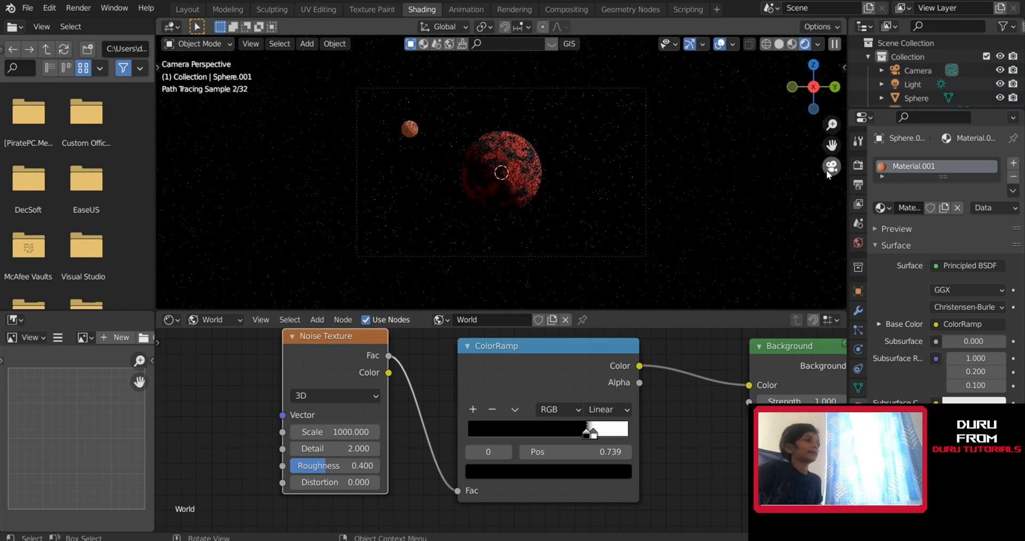
# Render a still image of the planet, moon and stars with Cycles at 128 samples and inspect it enlarged
pyautogui.click(858, 165)
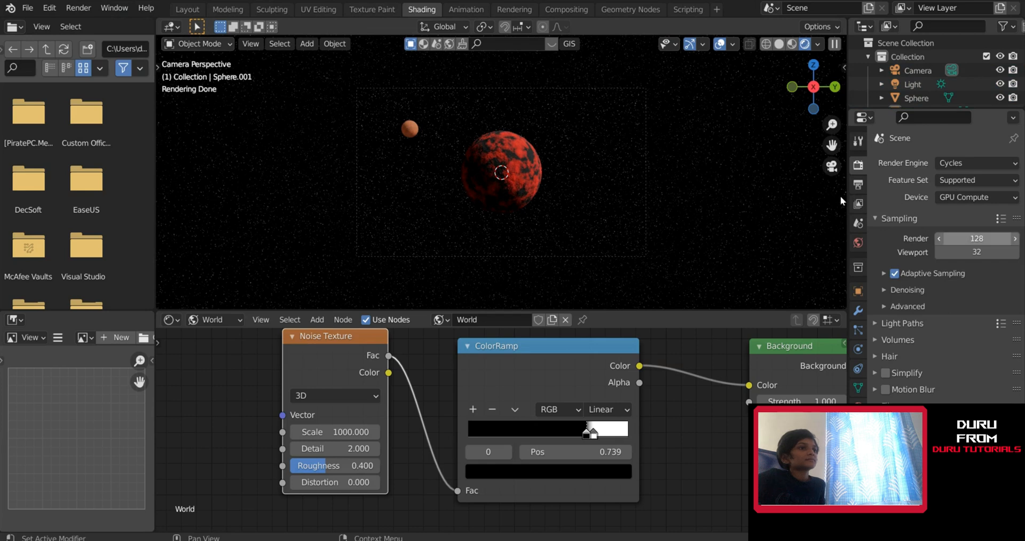
pyautogui.click(91, 8)
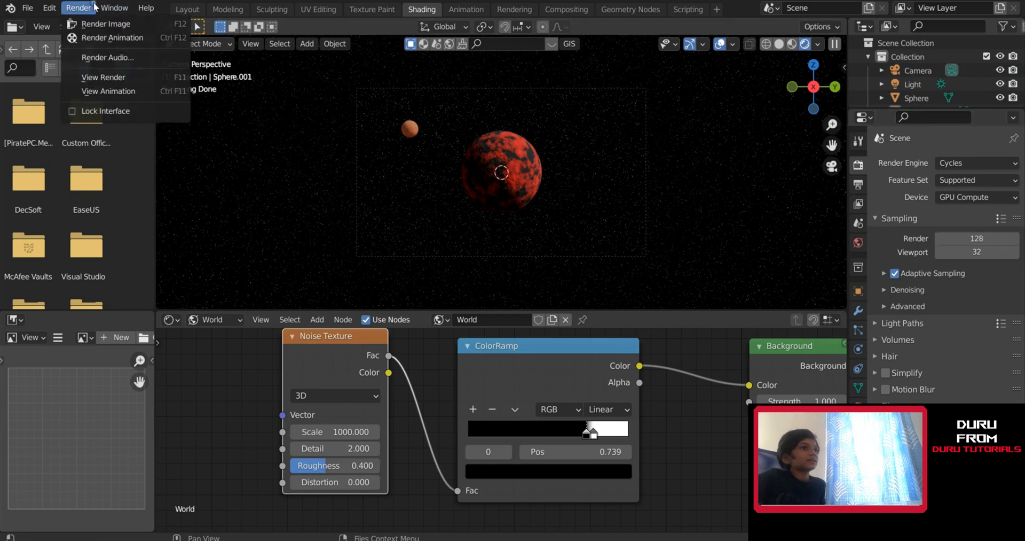
pyautogui.click(110, 28)
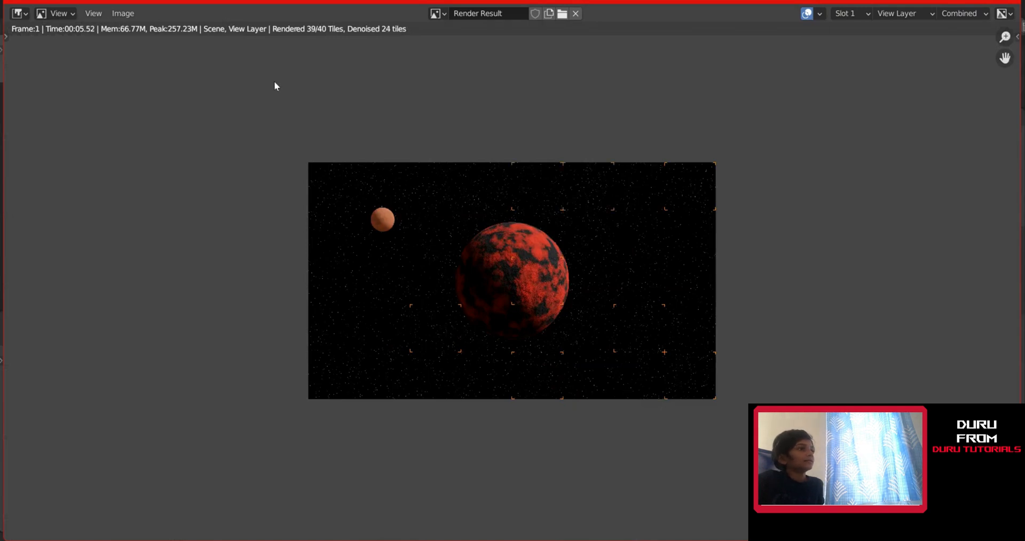
pyautogui.scroll(2, 332, 149)
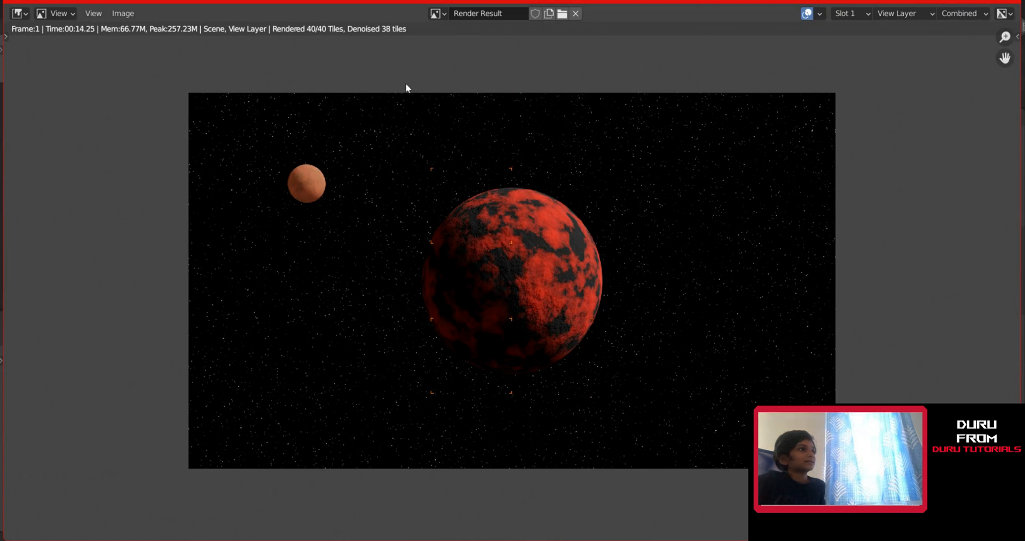
# Save the render as Planet.png in the PICTURES folder and close the render window
pyautogui.click(122, 13)
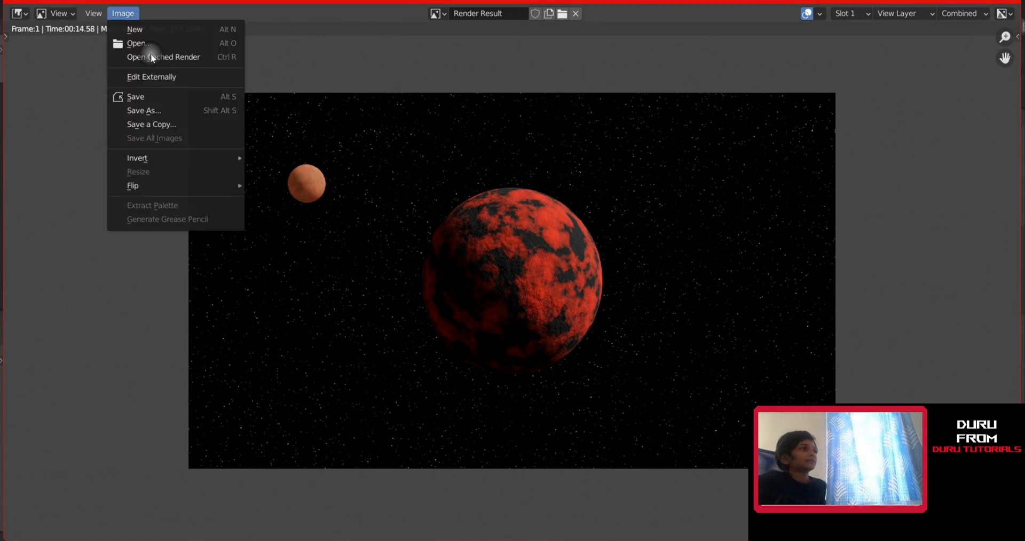
pyautogui.click(167, 94)
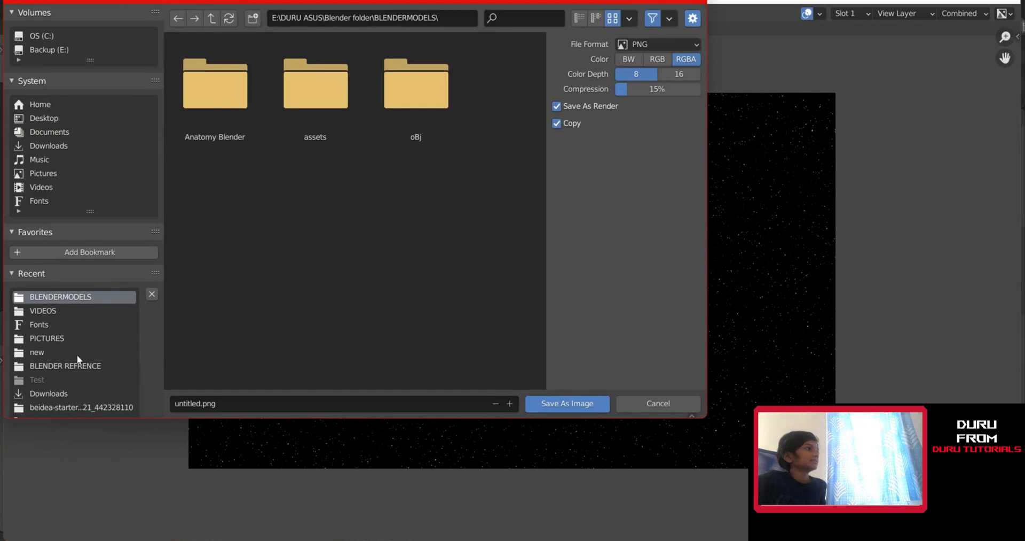
pyautogui.click(53, 339)
pyautogui.scroll(-3, 307, 342)
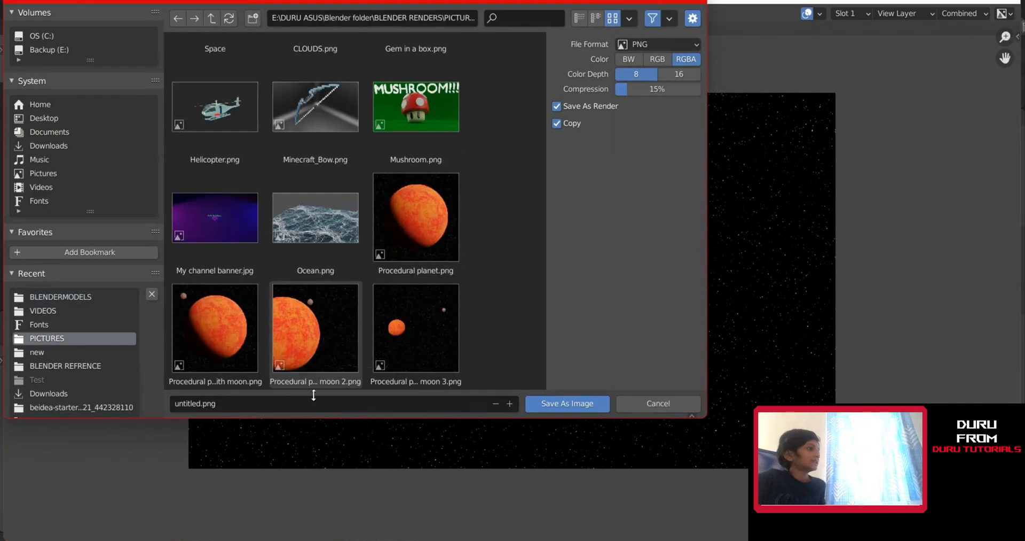
pyautogui.click(311, 403)
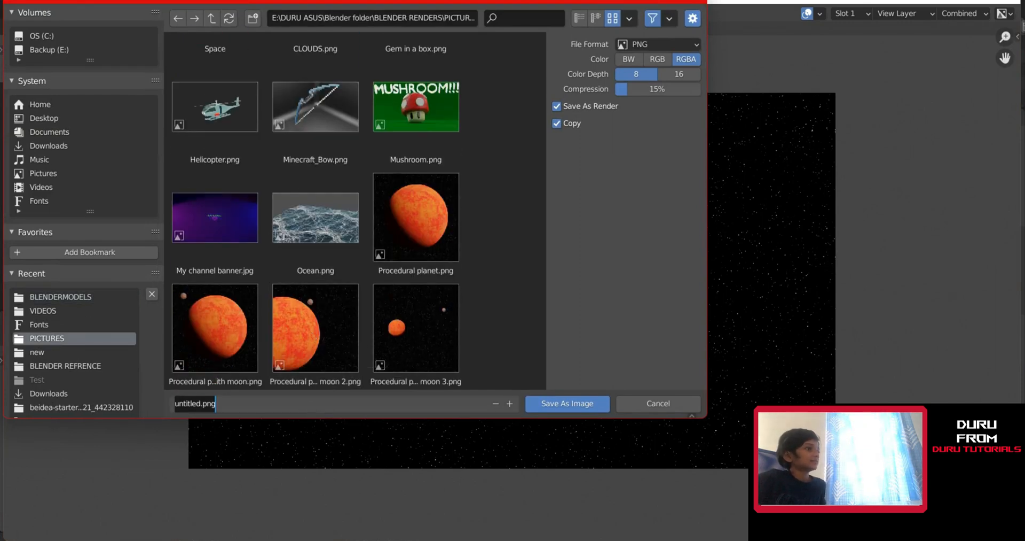
pyautogui.write('Planet')
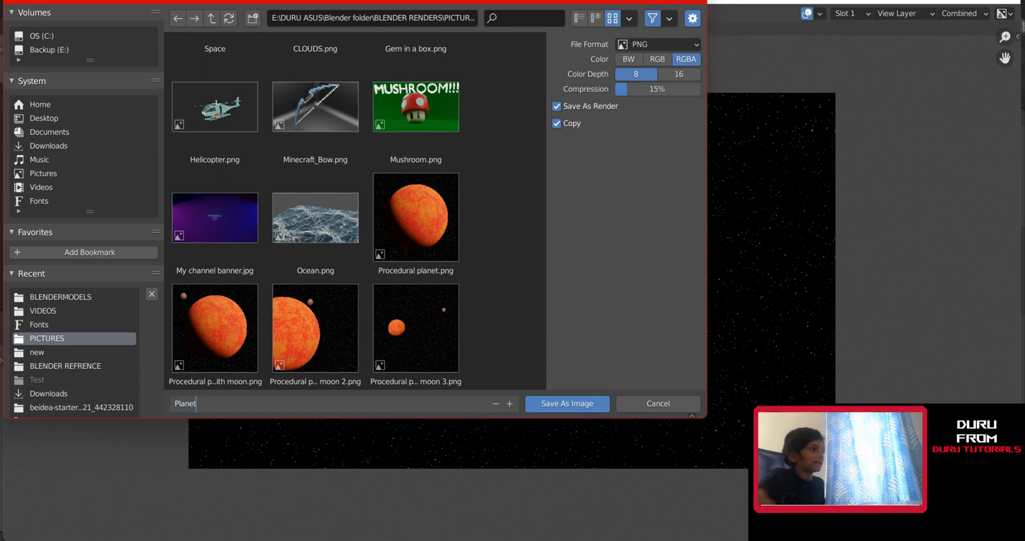
pyautogui.press('Return')
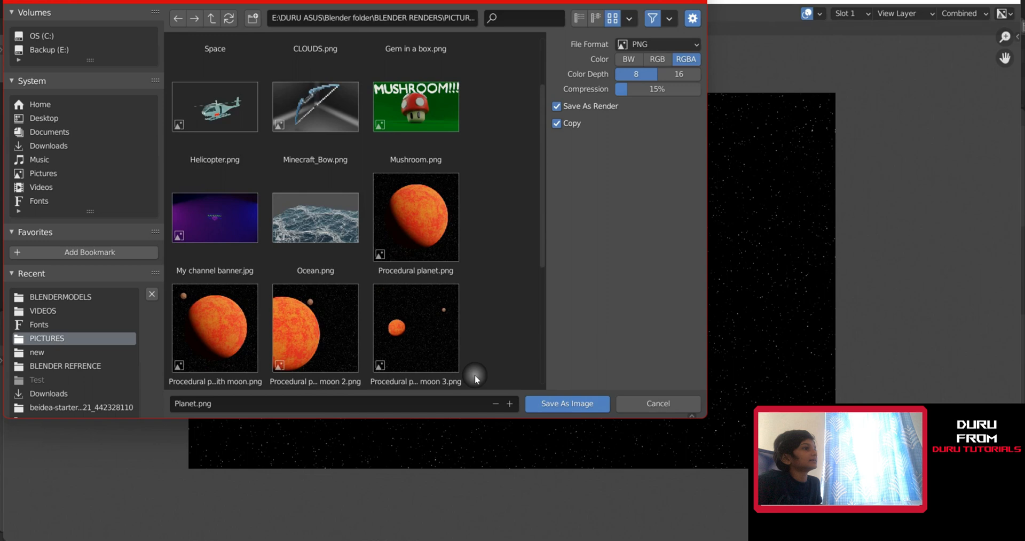
pyautogui.click(562, 406)
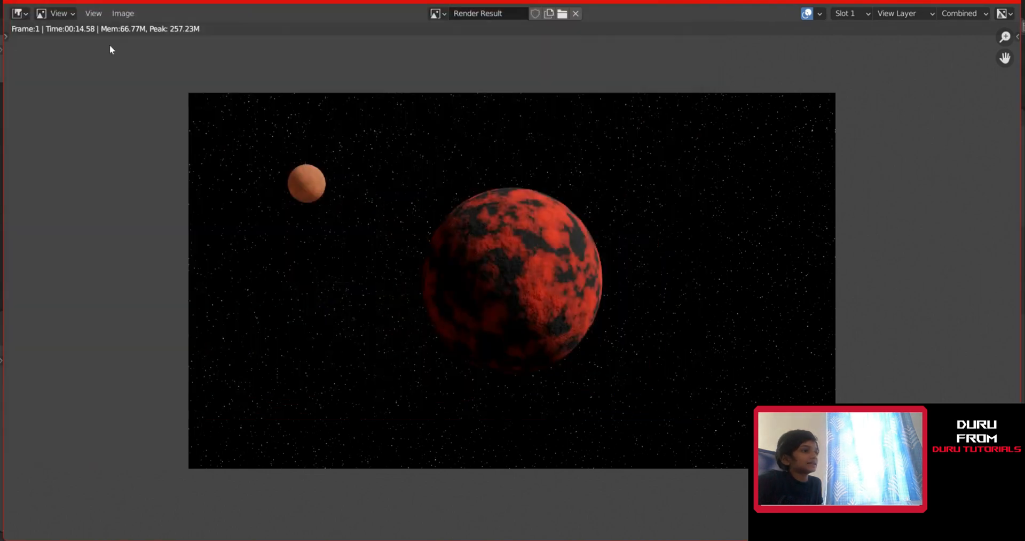
pyautogui.click(1006, 0)
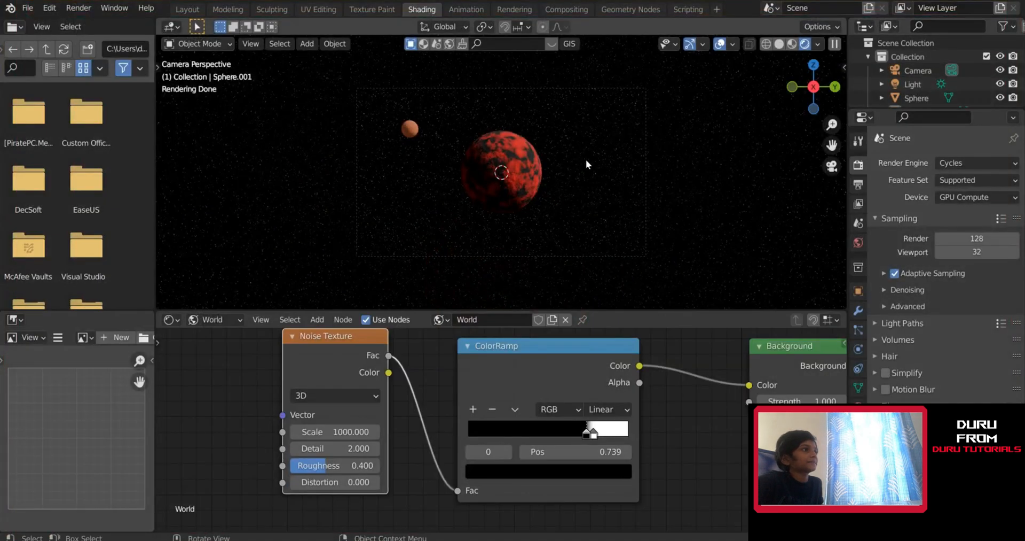
# Fly the camera sideways and closer so the planet appears larger from a new angle, with the moon still in frame
pyautogui.hotkey('shift', '`')
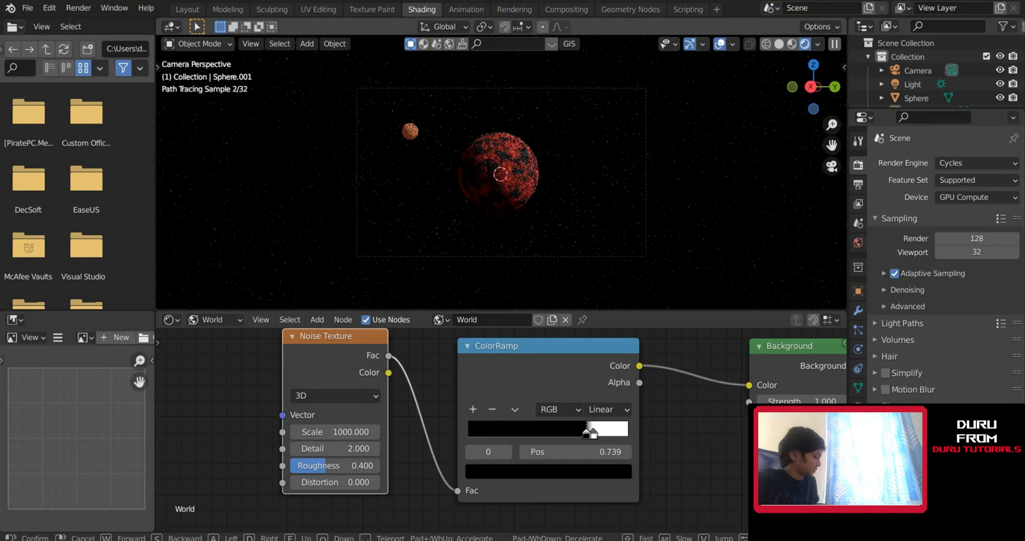
pyautogui.press('d')
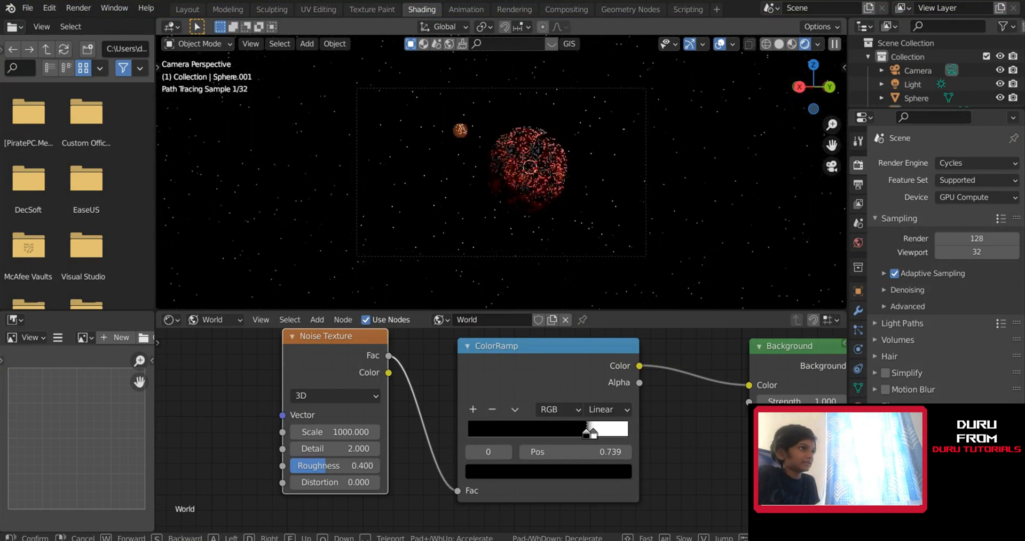
pyautogui.press('w')
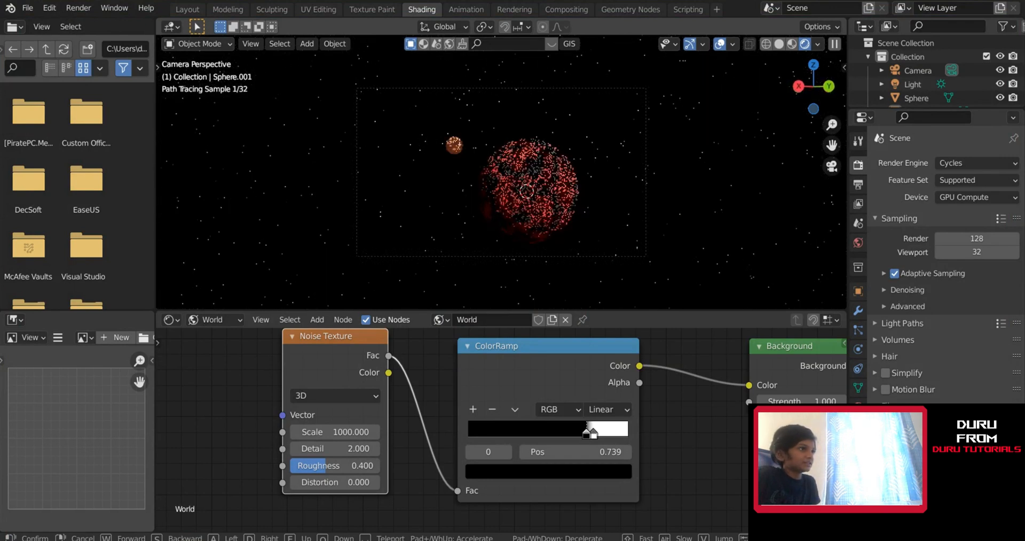
pyautogui.press('w')
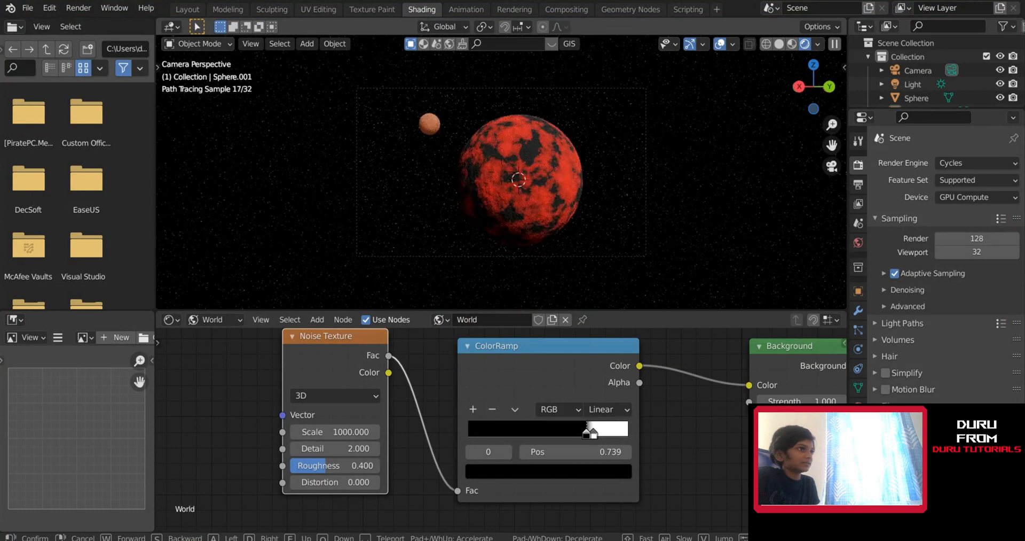
pyautogui.click(476, 160)
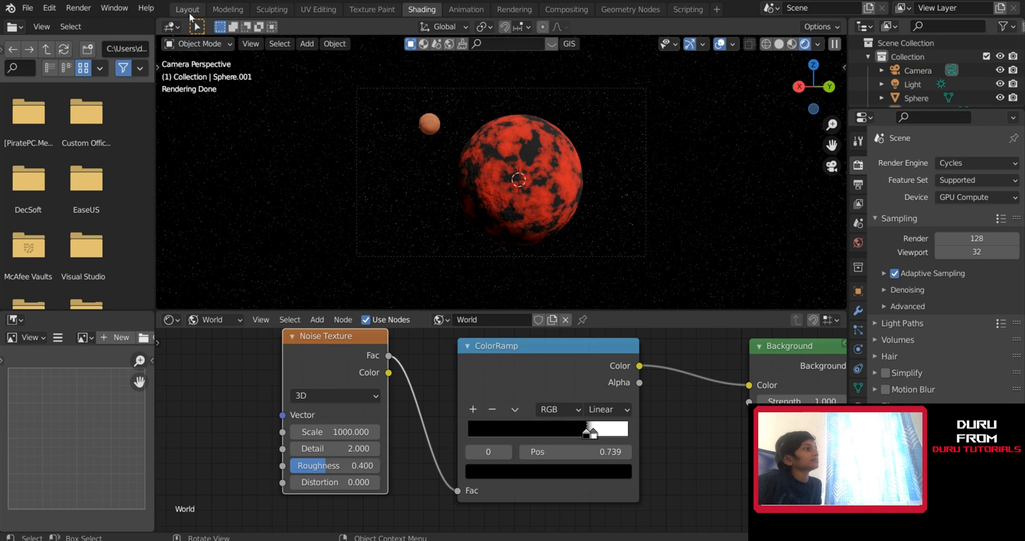
# Render the closer camera view, save the image as Planet Take 2.png in the PICTURES folder and close the render window
pyautogui.click(79, 7)
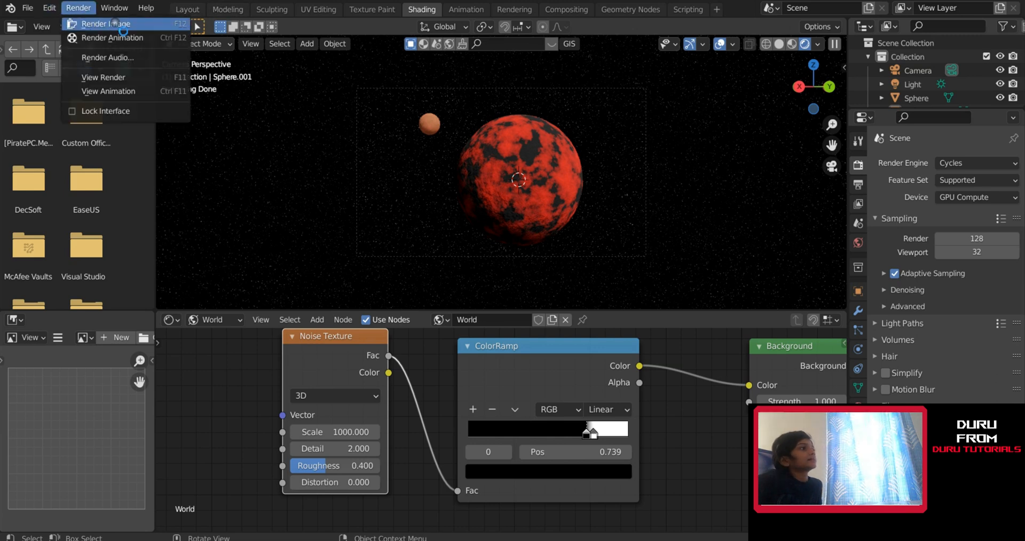
pyautogui.click(115, 24)
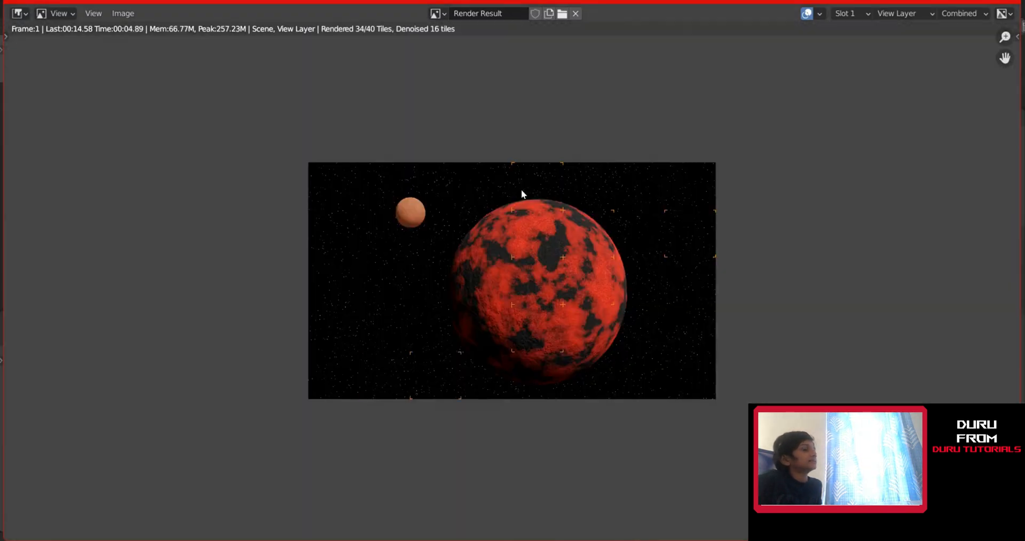
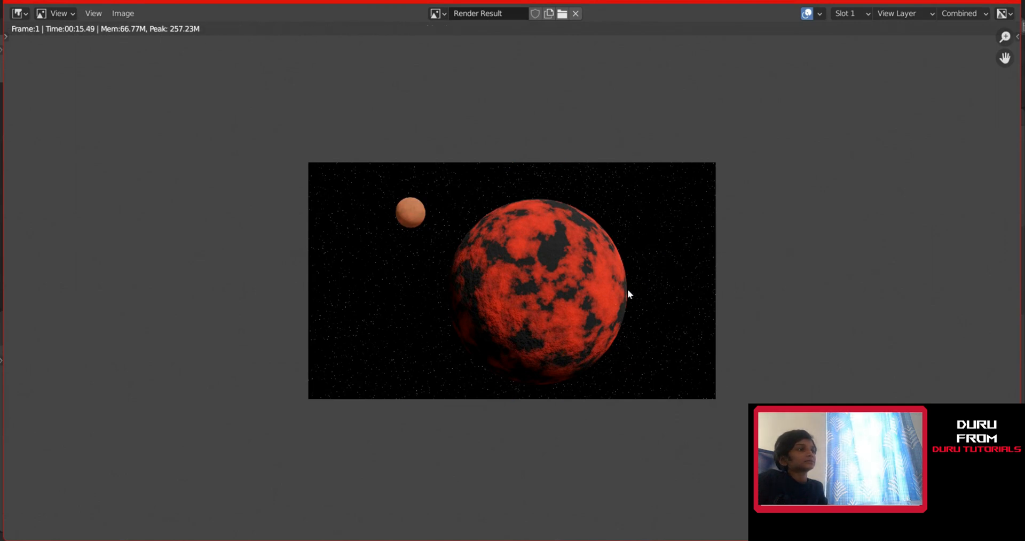
pyautogui.click(124, 14)
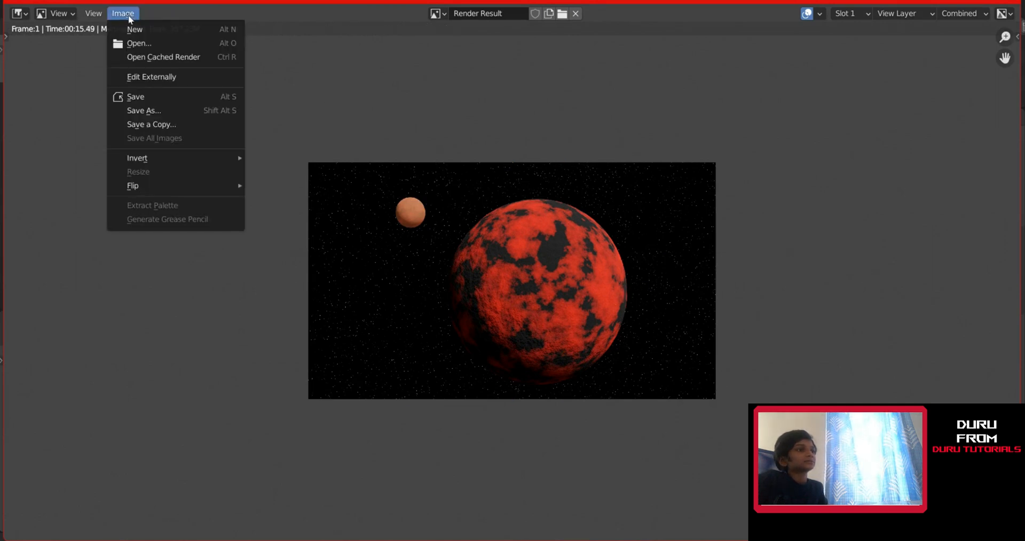
pyautogui.click(152, 100)
pyautogui.scroll(-5, 445, 266)
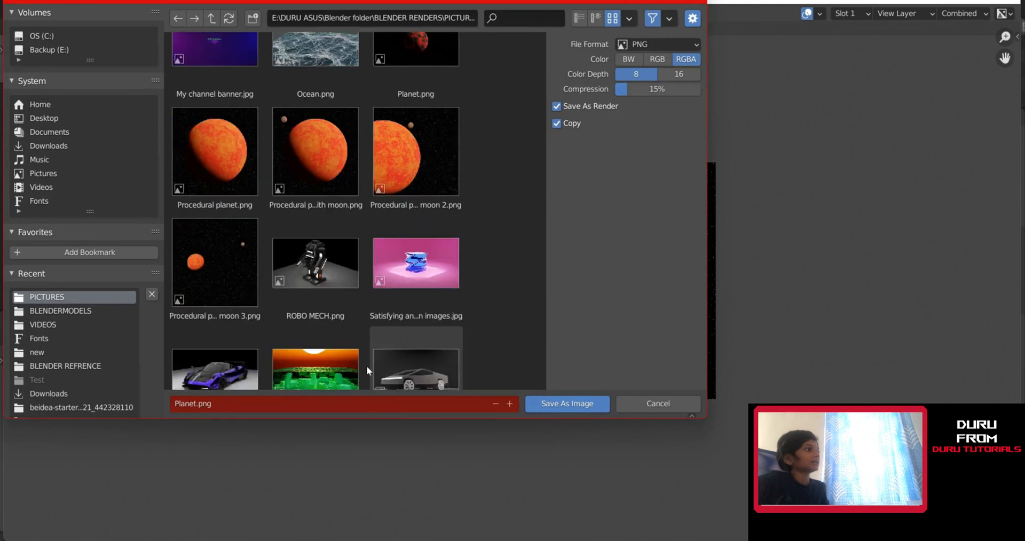
pyautogui.click(322, 408)
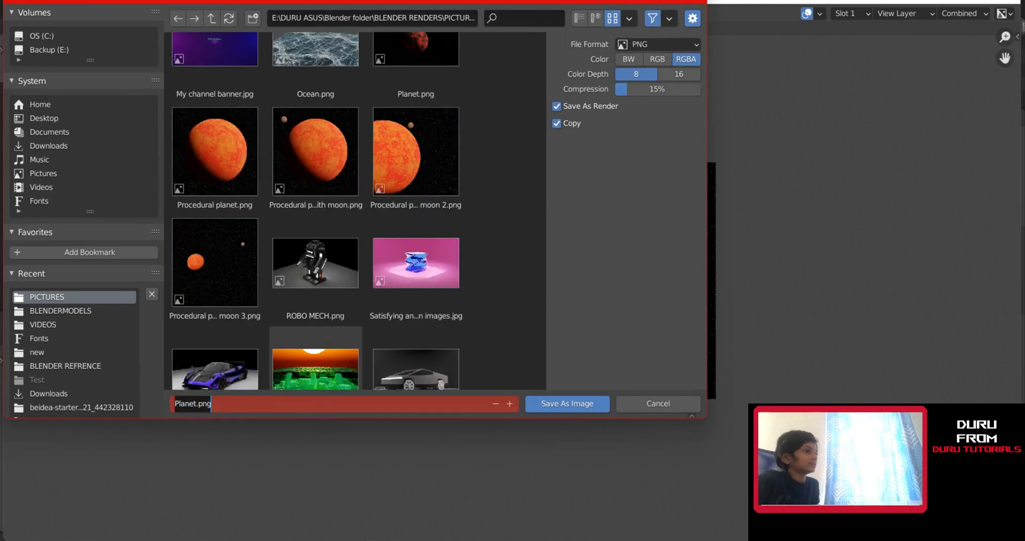
pyautogui.press('Home')
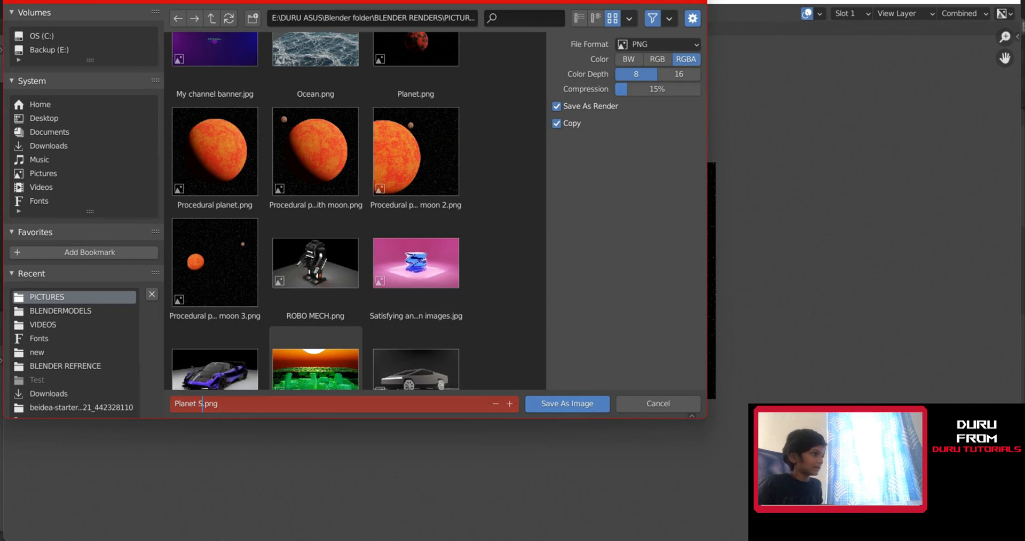
pyautogui.write('Take 2')
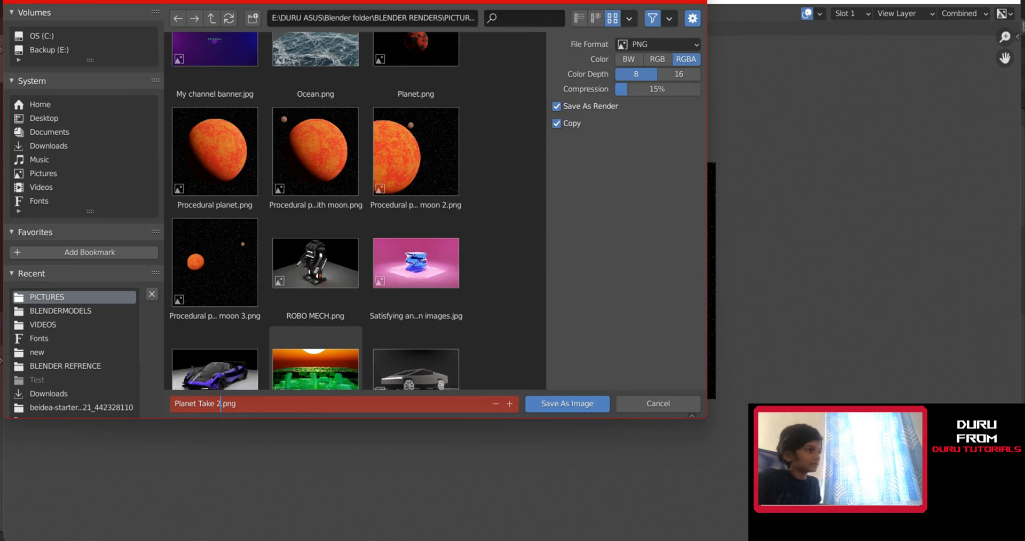
pyautogui.click(600, 404)
pyautogui.click(1011, 3)
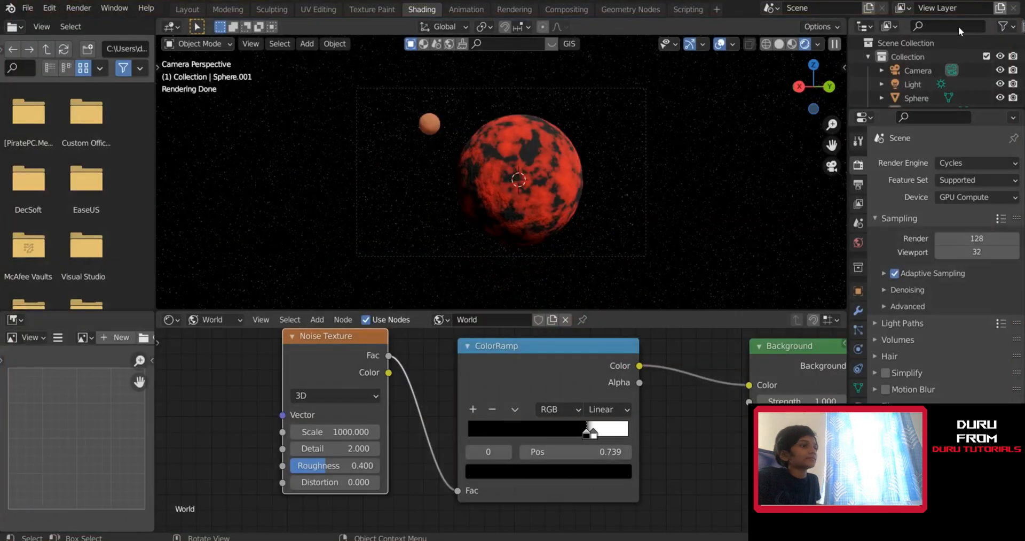
# Fly the camera around to the other side of the planet so the moon sits near the middle of the frame
pyautogui.scroll(-3, 612, 117)
pyautogui.hotkey('shift', '`')
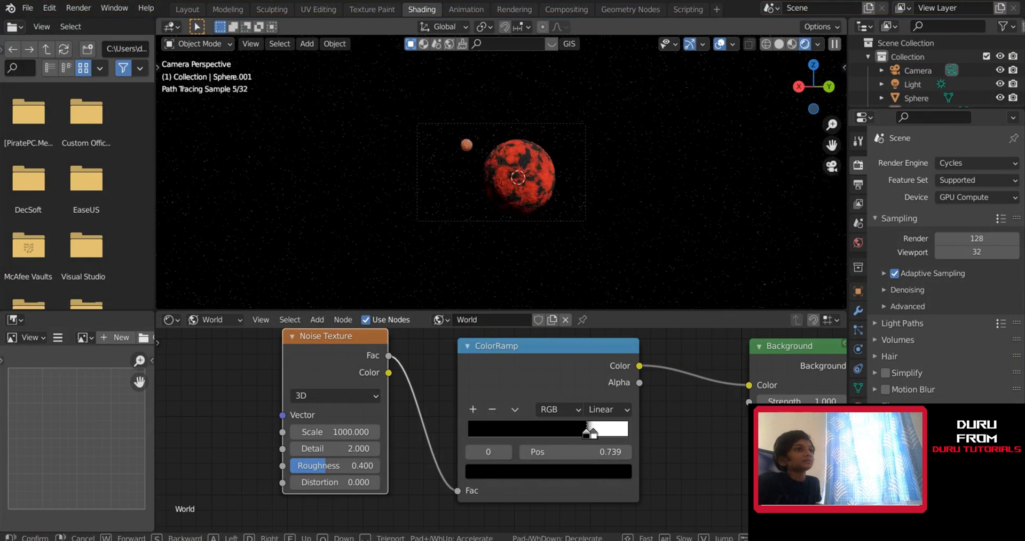
pyautogui.press('w')
pyautogui.press('d')
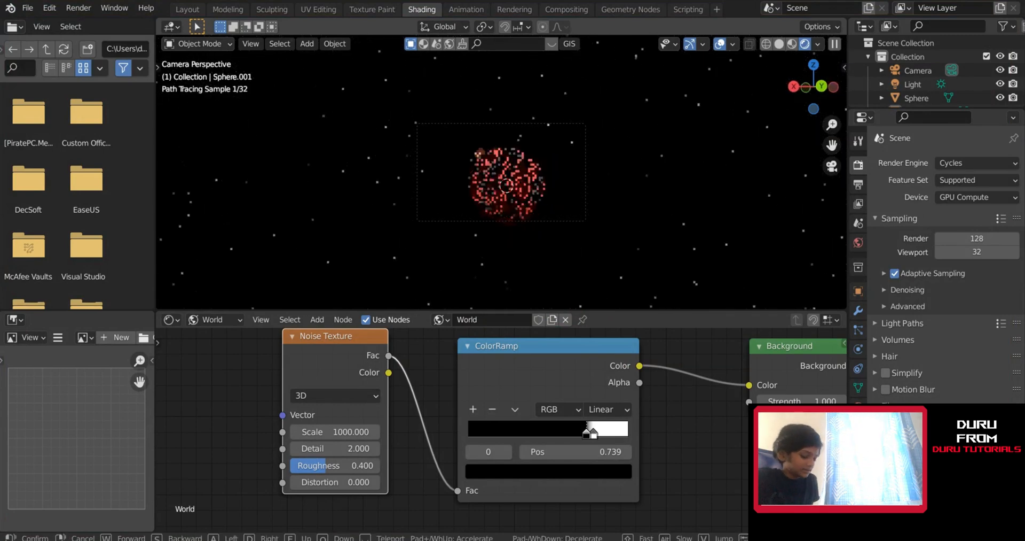
pyautogui.press('w')
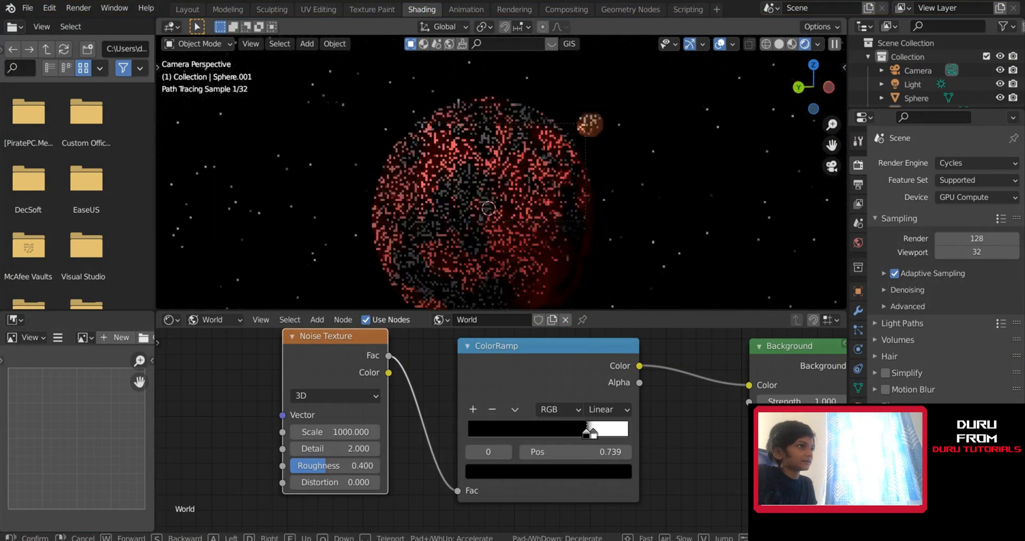
pyautogui.press('d')
pyautogui.press('s')
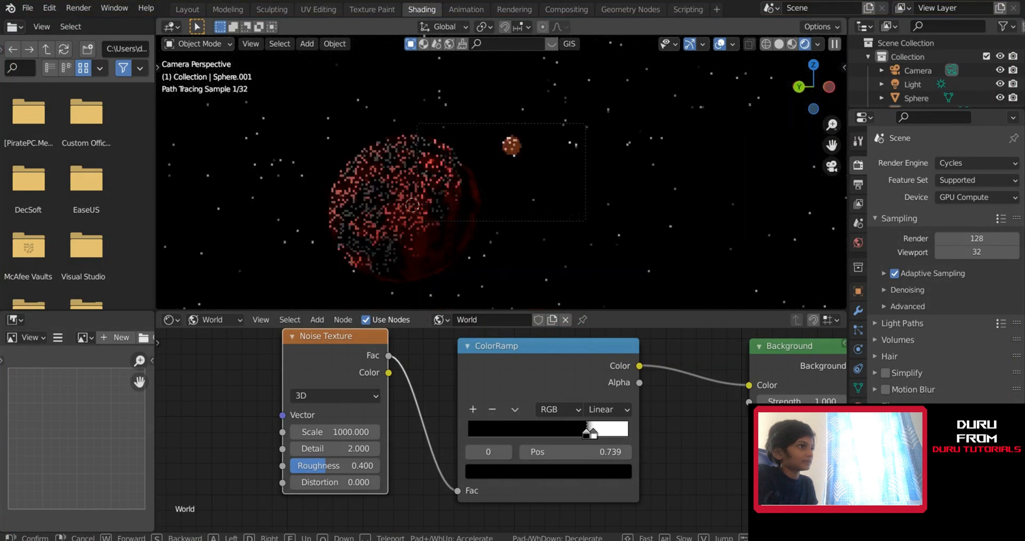
pyautogui.click(502, 171)
pyautogui.scroll(4, 508, 172)
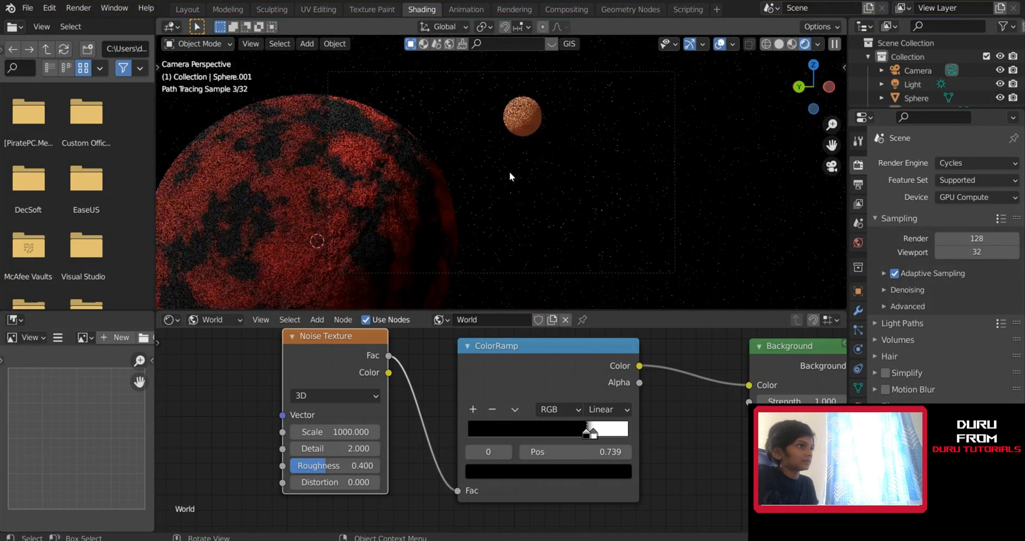
# Fly the camera past the planet up to the moon so only the moon fills the frame against the stars
pyautogui.hotkey('shift', '`')
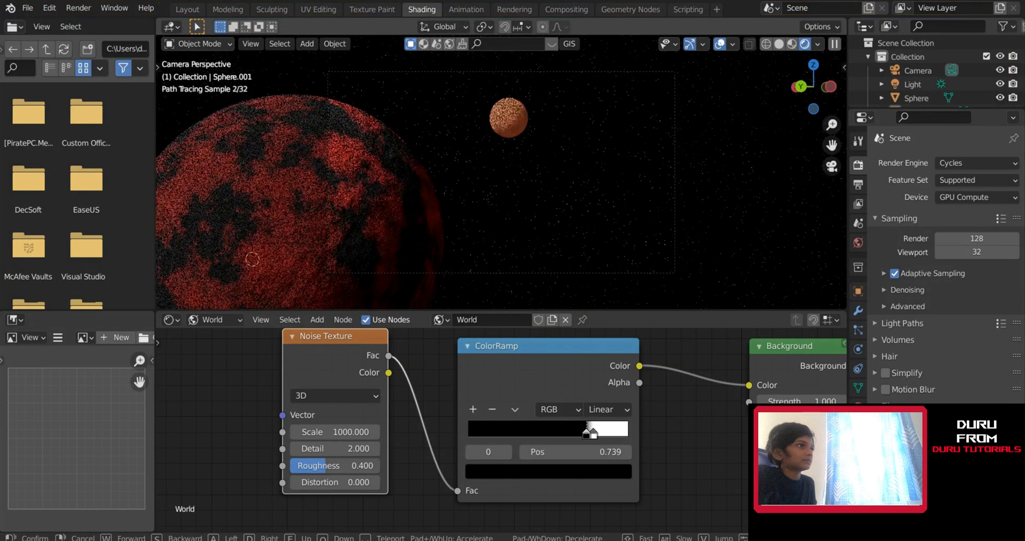
pyautogui.press('w')
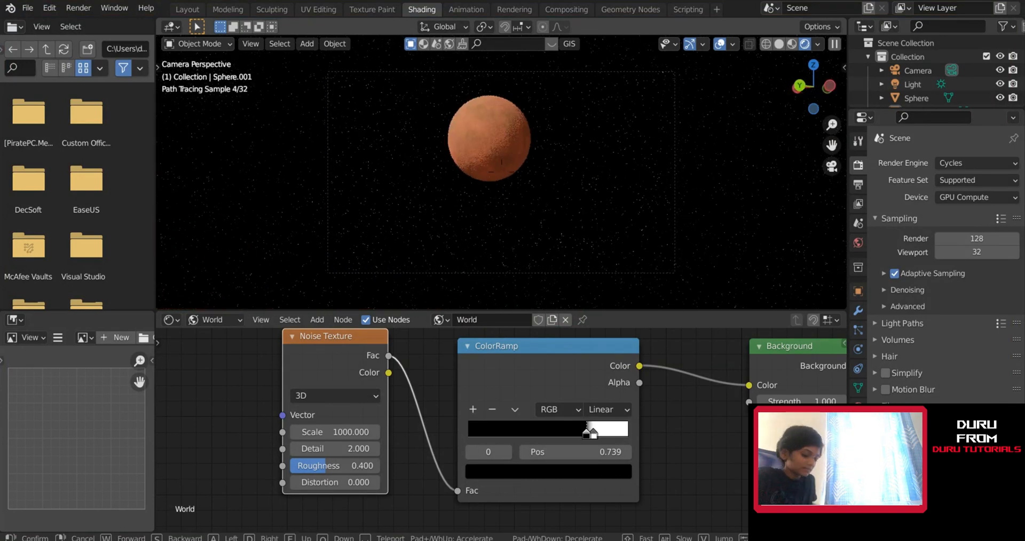
pyautogui.press('w')
pyautogui.click(491, 178)
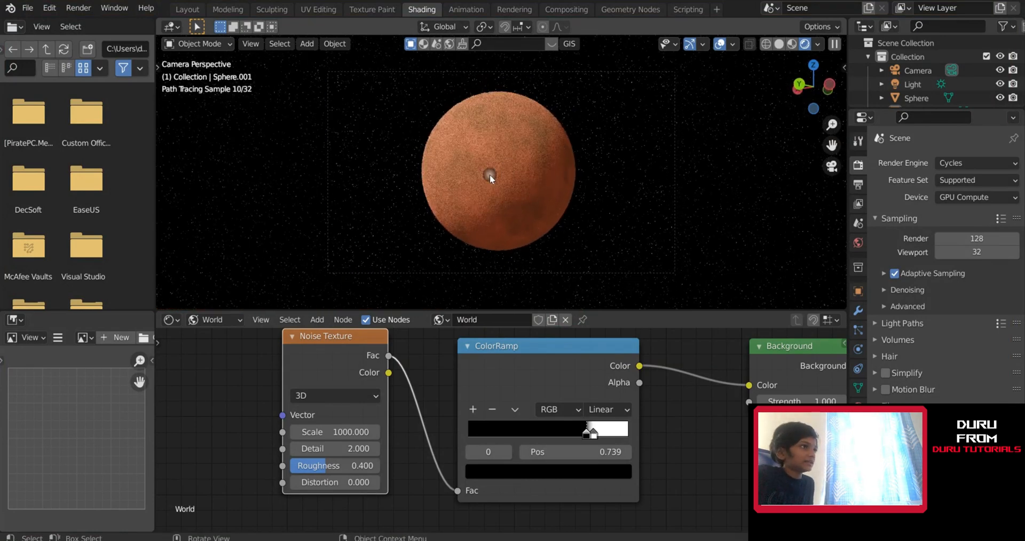
pyautogui.scroll(1, 199, 77)
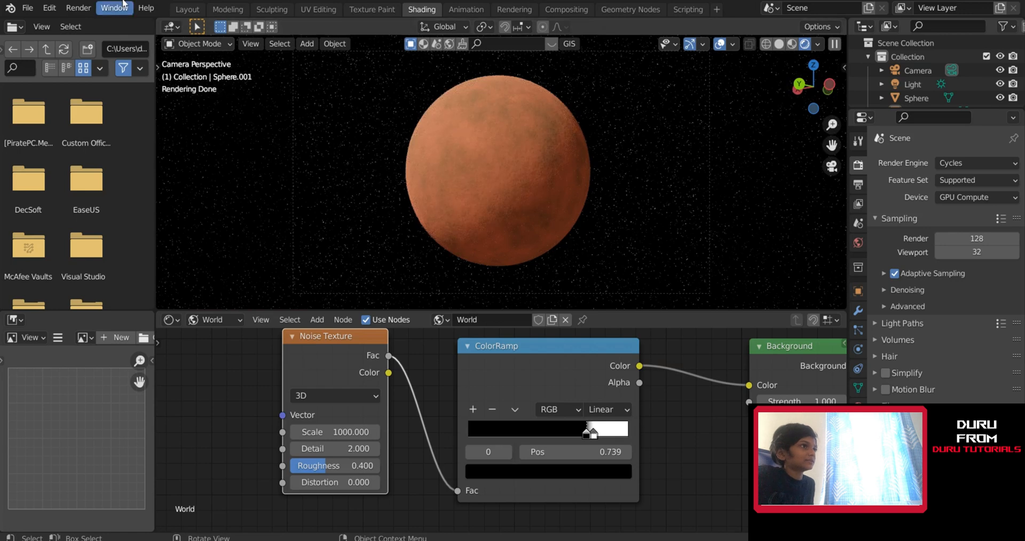
# Render the moon-only camera view as a still image and fit the whole result in view
pyautogui.click(87, 8)
pyautogui.click(92, 24)
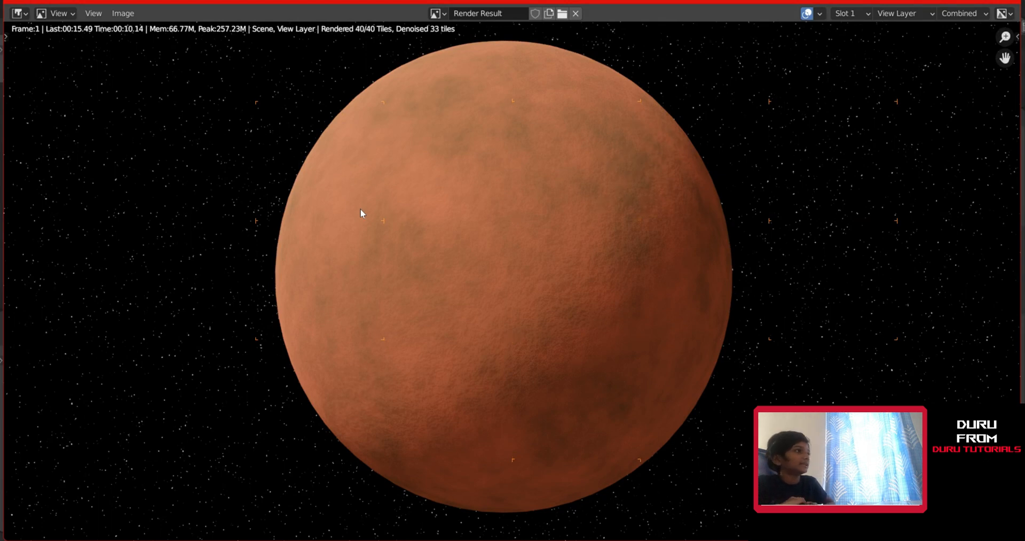
pyautogui.scroll(-6, 364, 198)
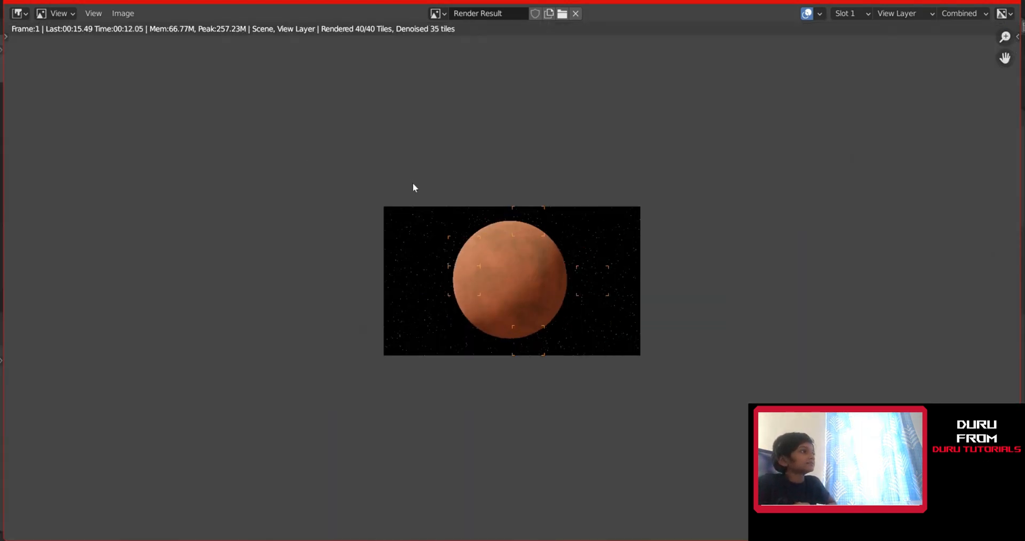
pyautogui.scroll(1, 414, 184)
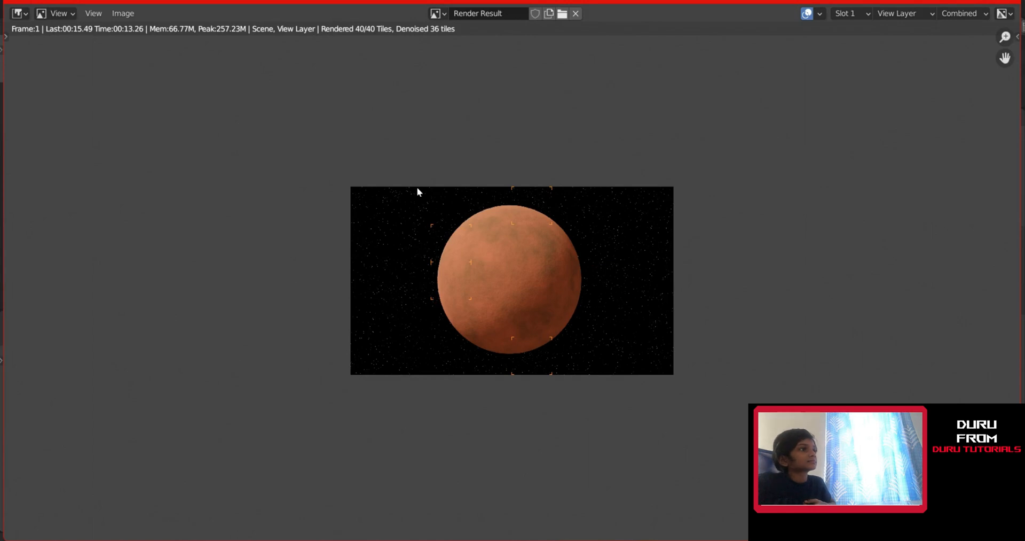
# Save the rendered moon image as Planet moon.png in the PICTURES folder and close the render window
pyautogui.click(133, 14)
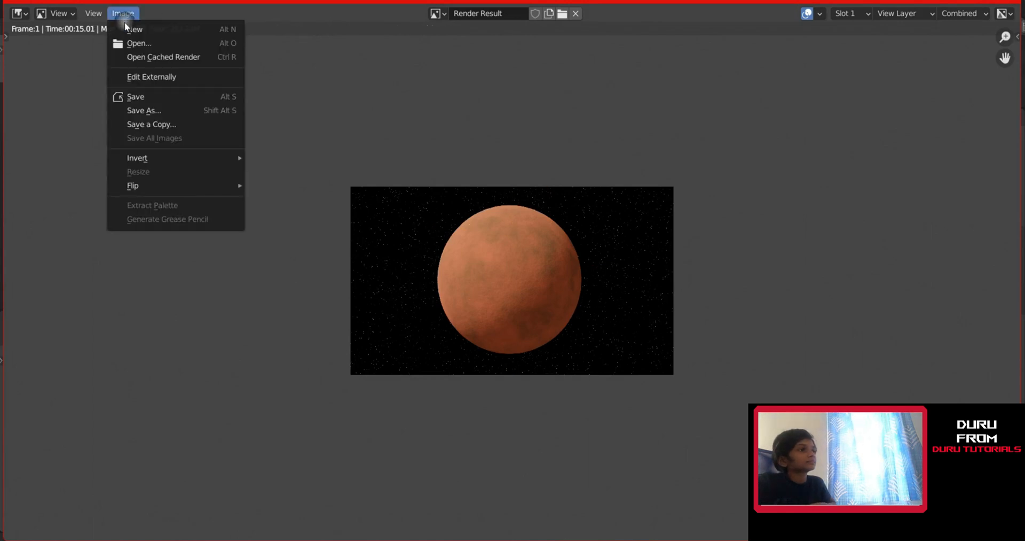
pyautogui.click(149, 96)
pyautogui.scroll(-5, 314, 152)
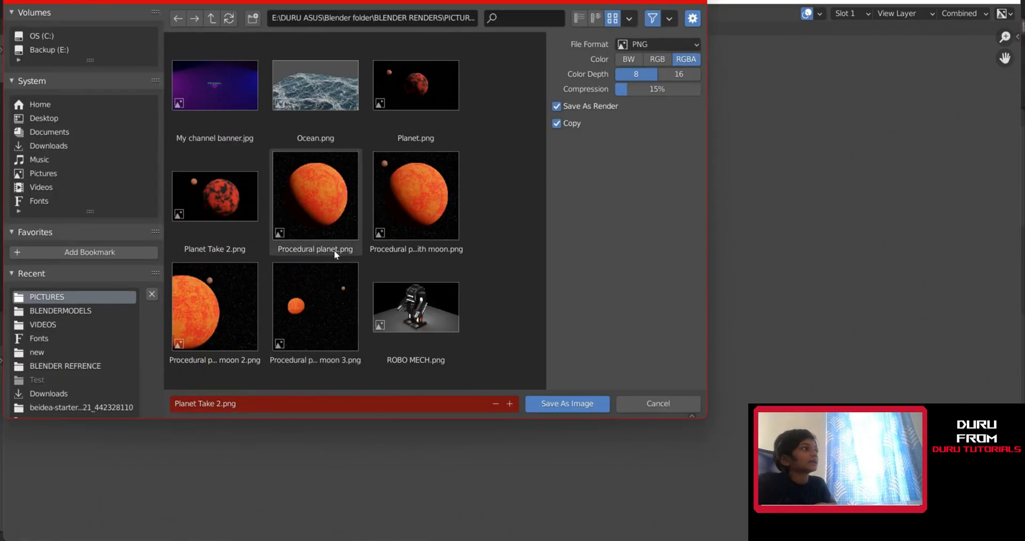
pyautogui.click(268, 406)
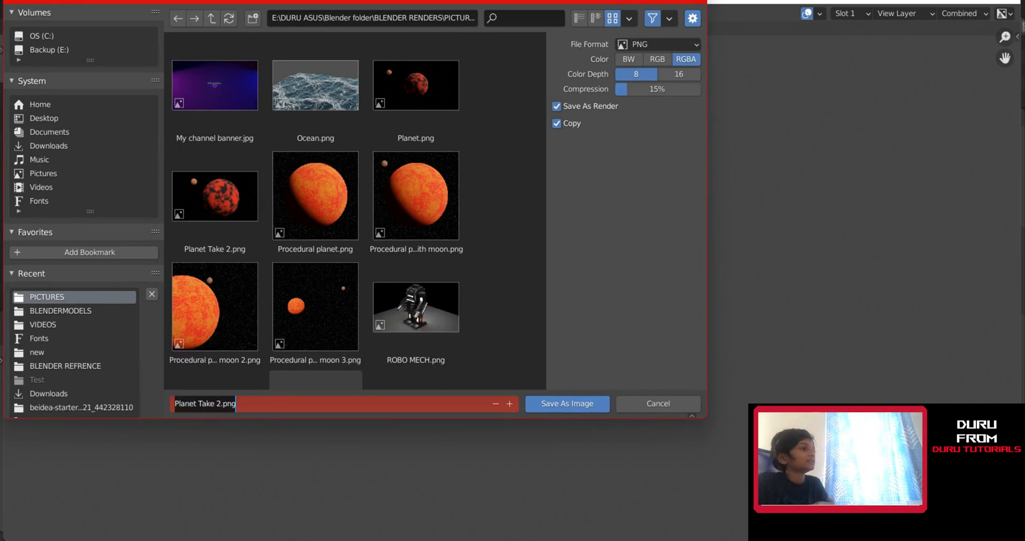
pyautogui.write('Planet')
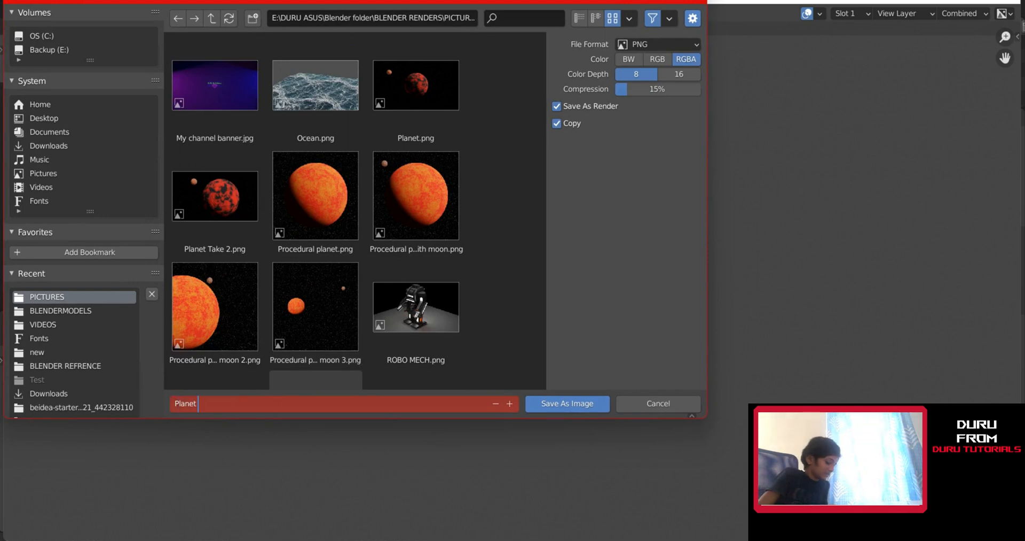
pyautogui.write(' mon')
pyautogui.press('Left')
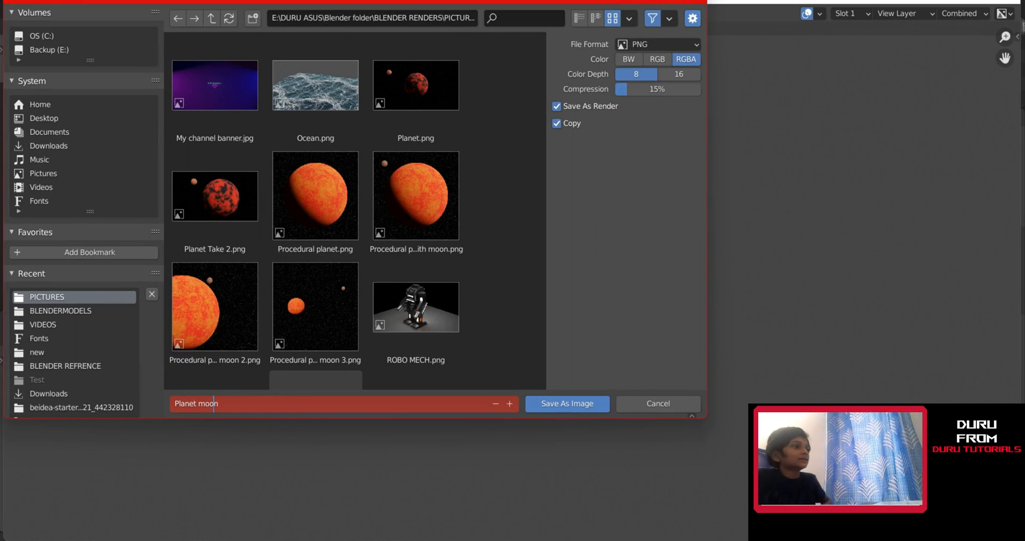
pyautogui.write('o')
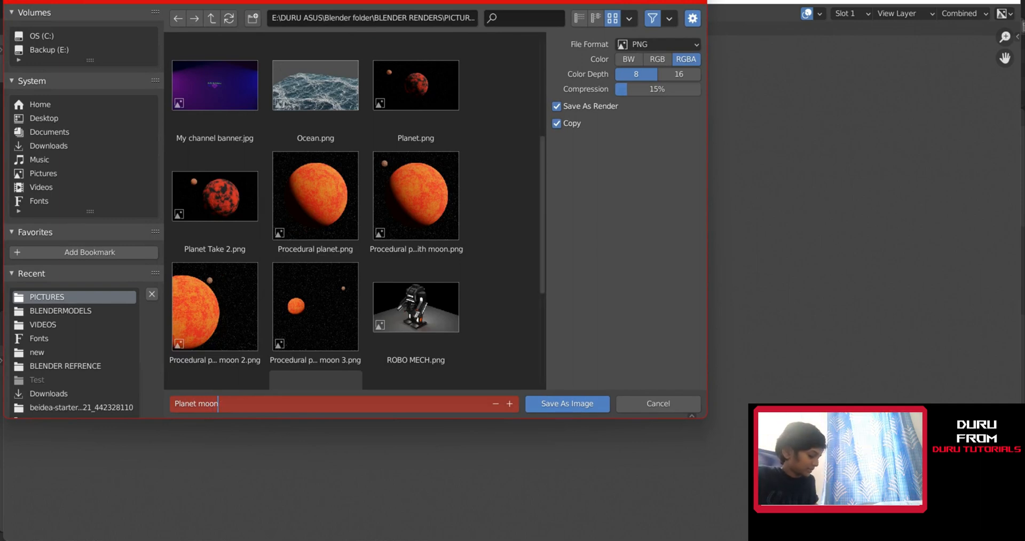
pyautogui.press('Return')
pyautogui.click(560, 409)
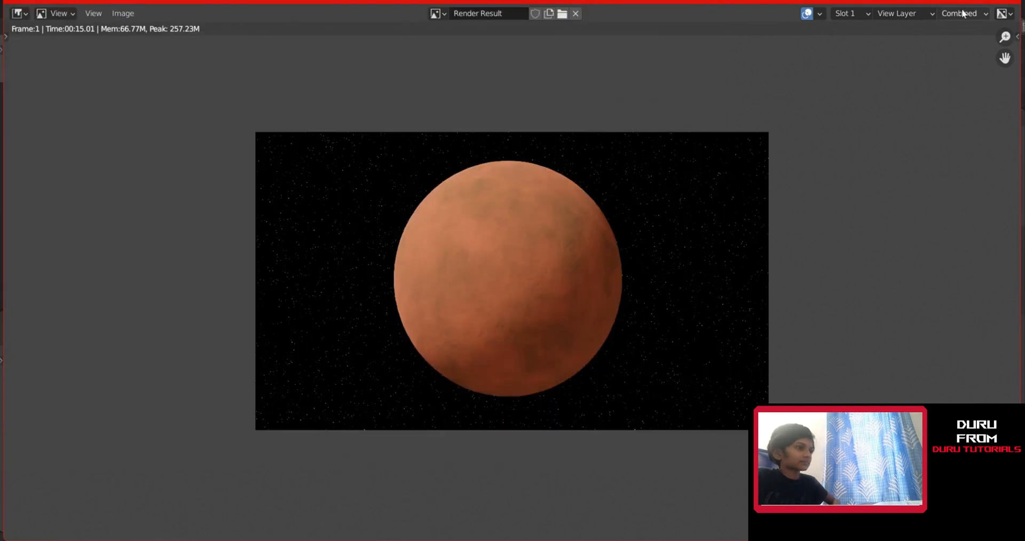
pyautogui.press('Escape')
# Fly the camera back from the moon until the whole planet is centred with the moon above and to its right
pyautogui.scroll(-1, 597, 162)
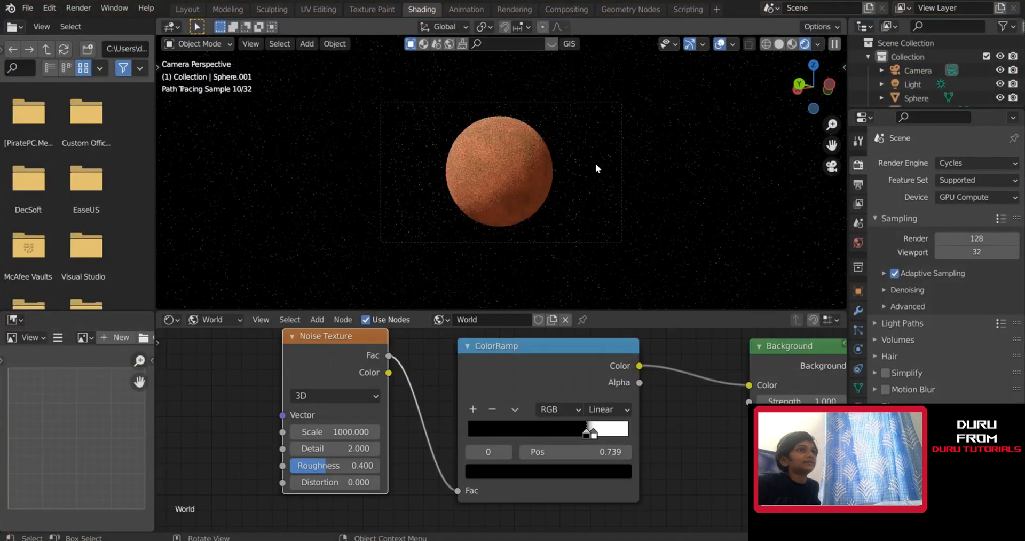
pyautogui.hotkey('shift', '`')
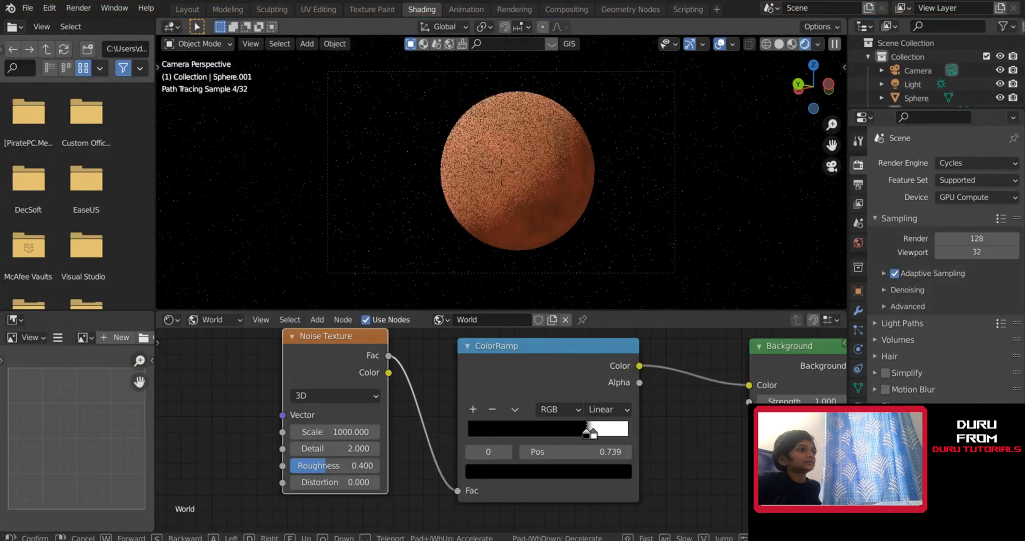
pyautogui.press('w')
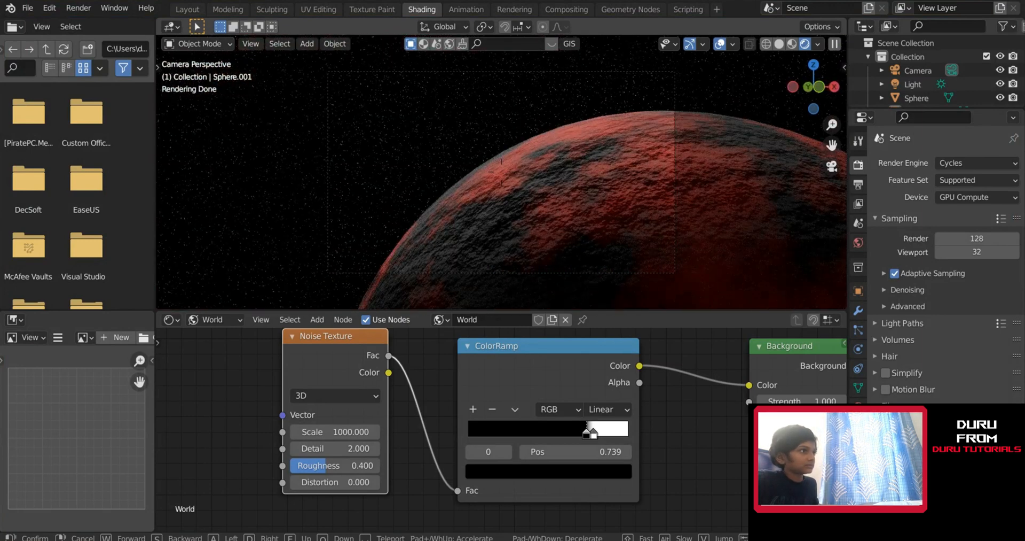
pyautogui.press('s')
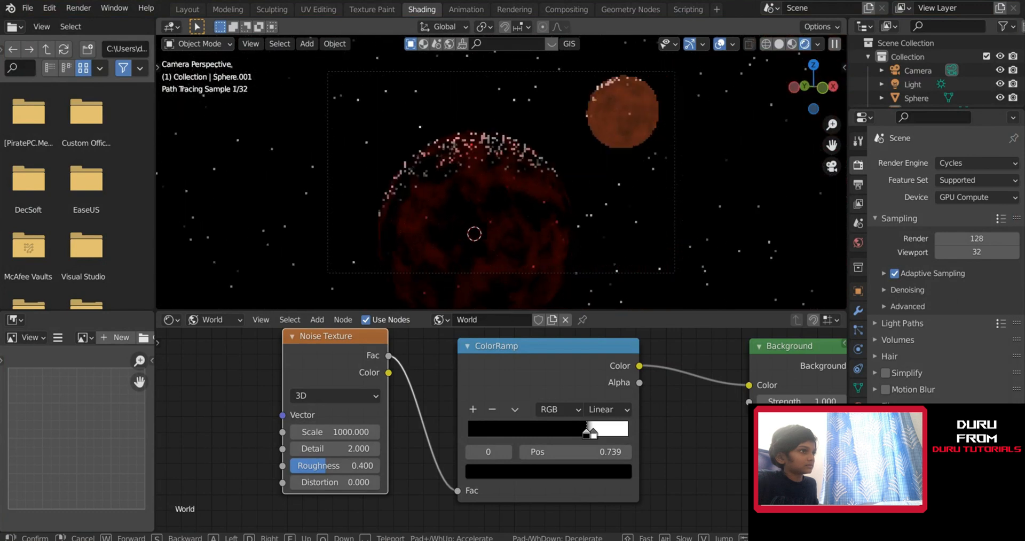
pyautogui.press('s')
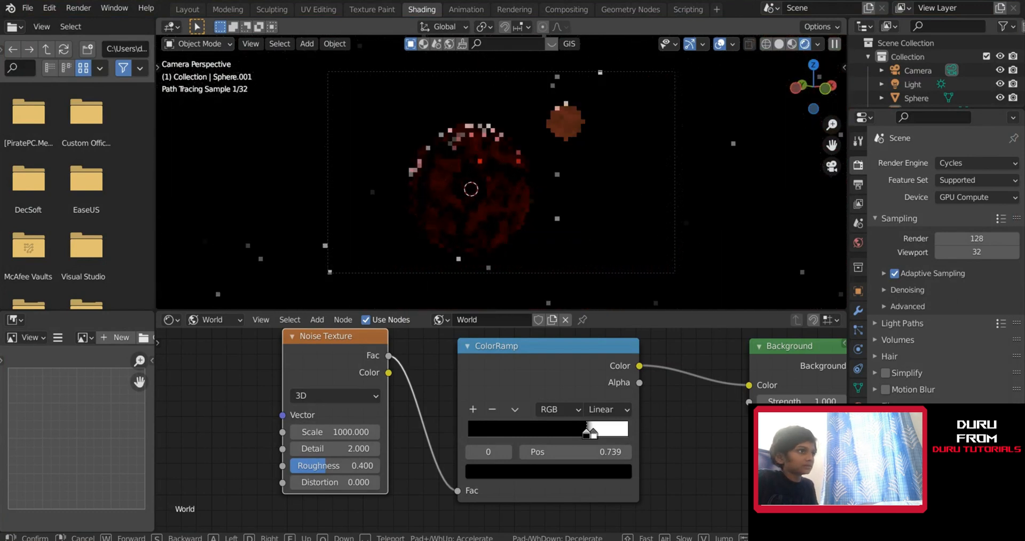
pyautogui.press('Escape')
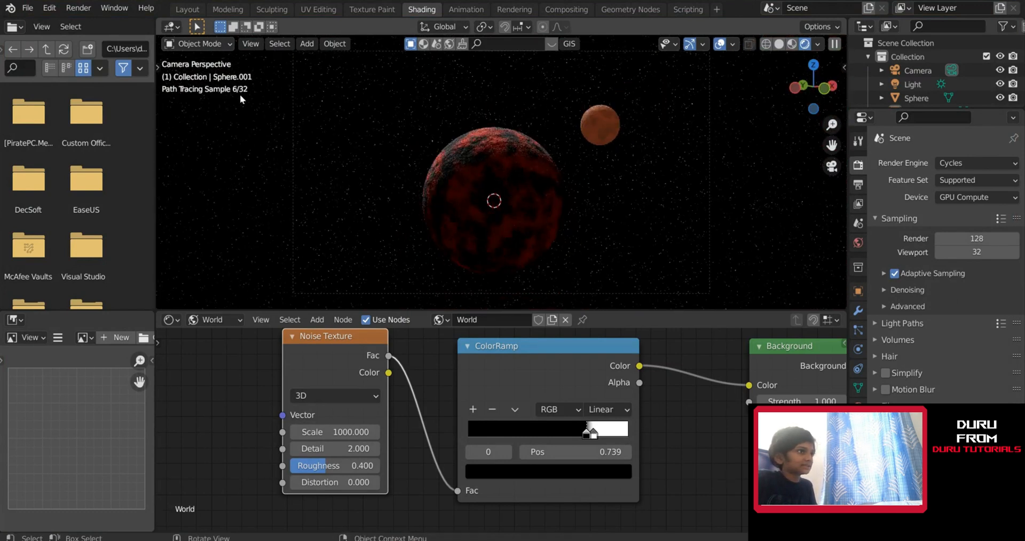
# Render the planet and moon view, save it as Planet take 3.png in the PICTURES folder and close the render window
pyautogui.click(79, 7)
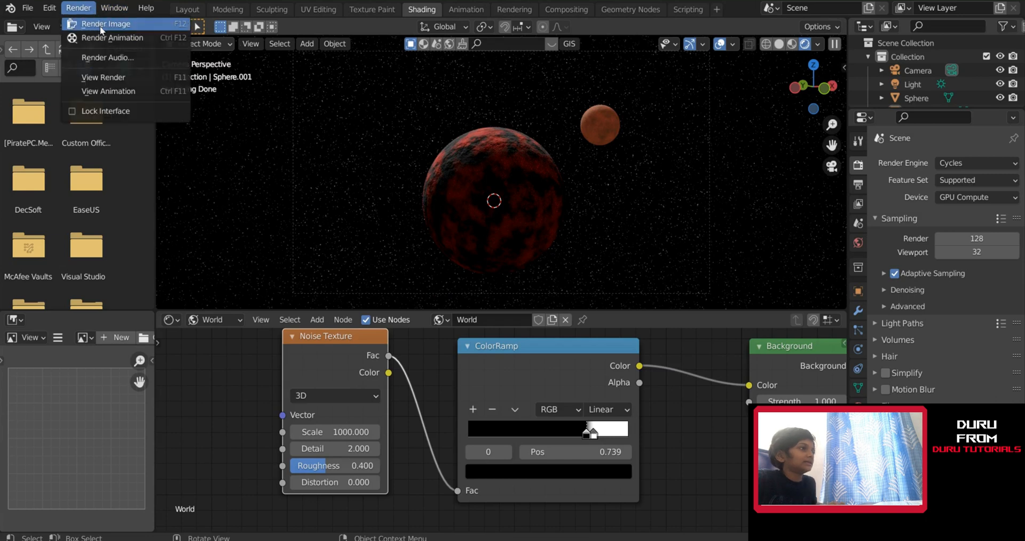
pyautogui.click(104, 24)
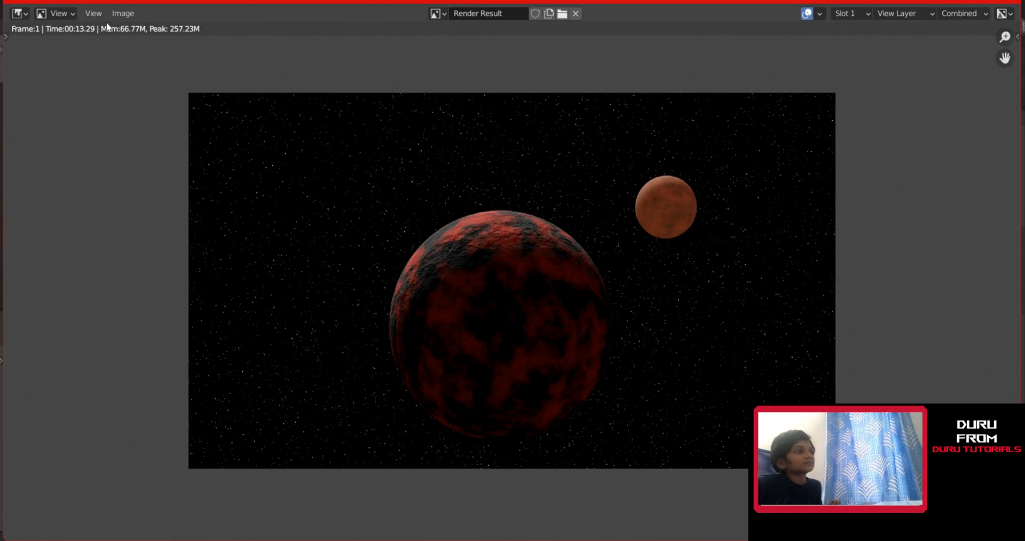
pyautogui.click(123, 13)
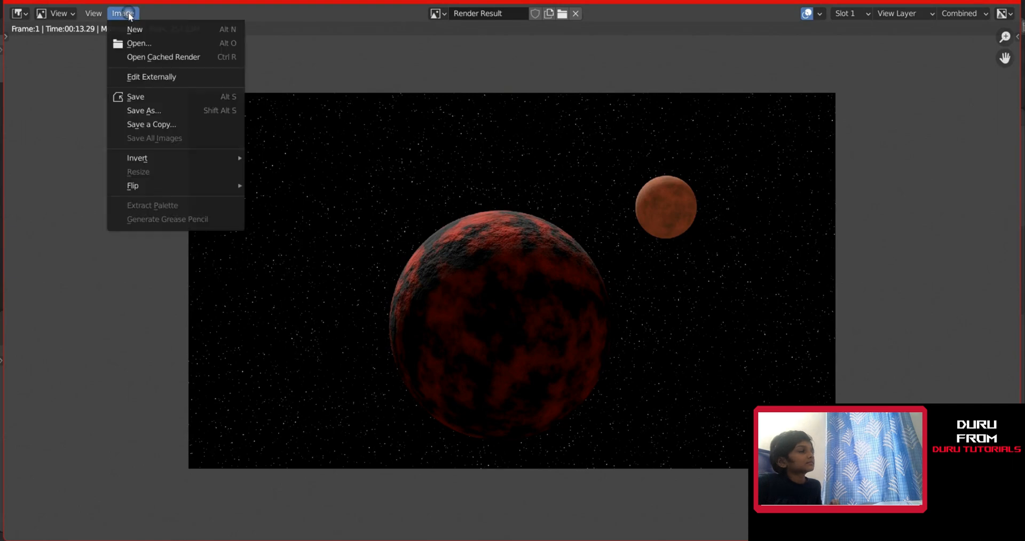
pyautogui.click(158, 97)
pyautogui.click(318, 405)
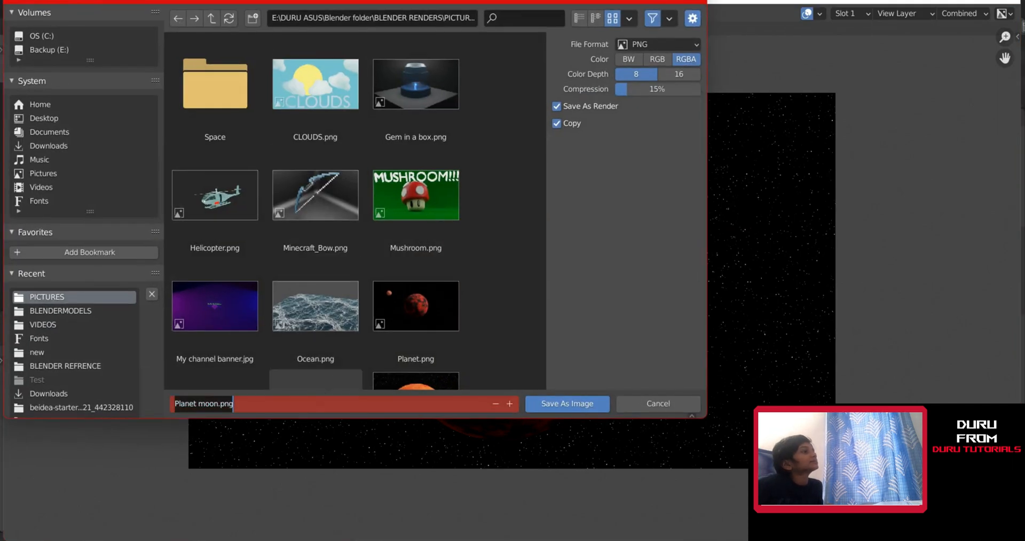
pyautogui.click(214, 403)
pyautogui.press('Delete')
pyautogui.press('Delete')
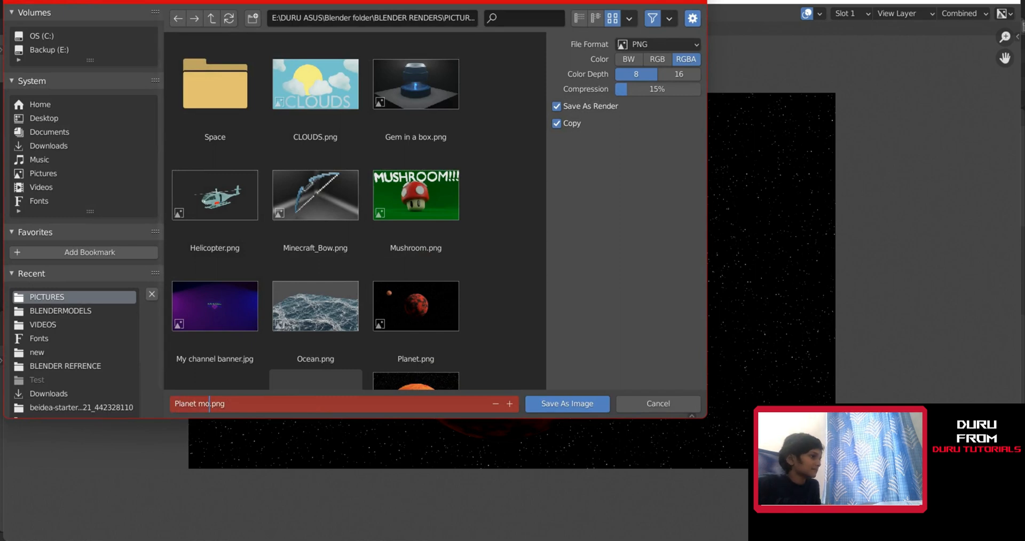
pyautogui.press('BackSpace')
pyautogui.press('BackSpace')
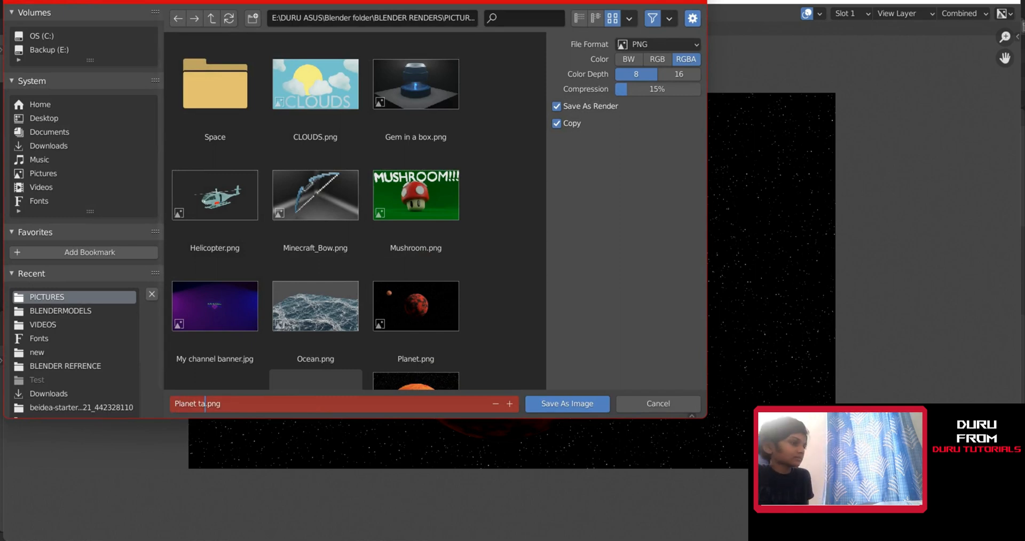
pyautogui.write('take 3')
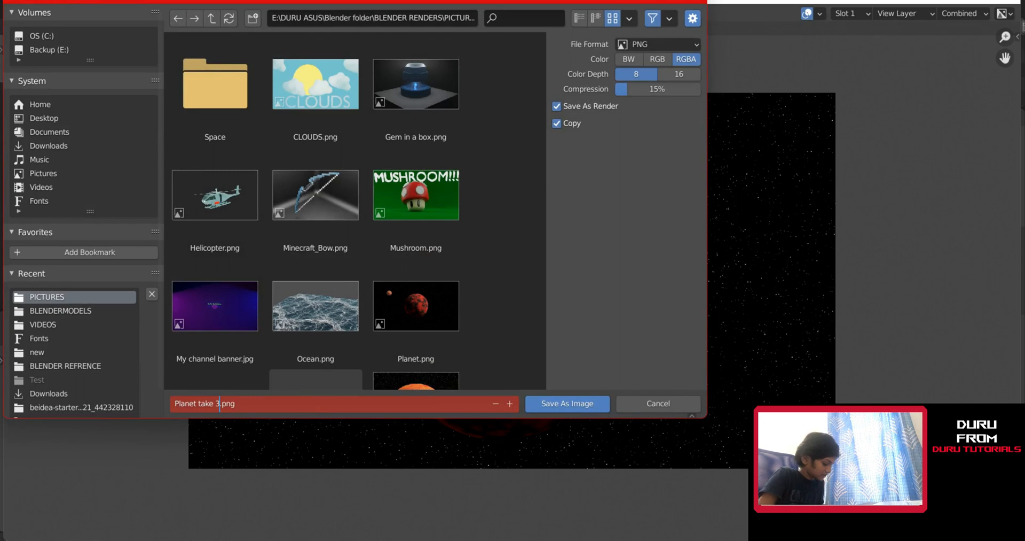
pyautogui.press('Return')
pyautogui.click(1005, 5)
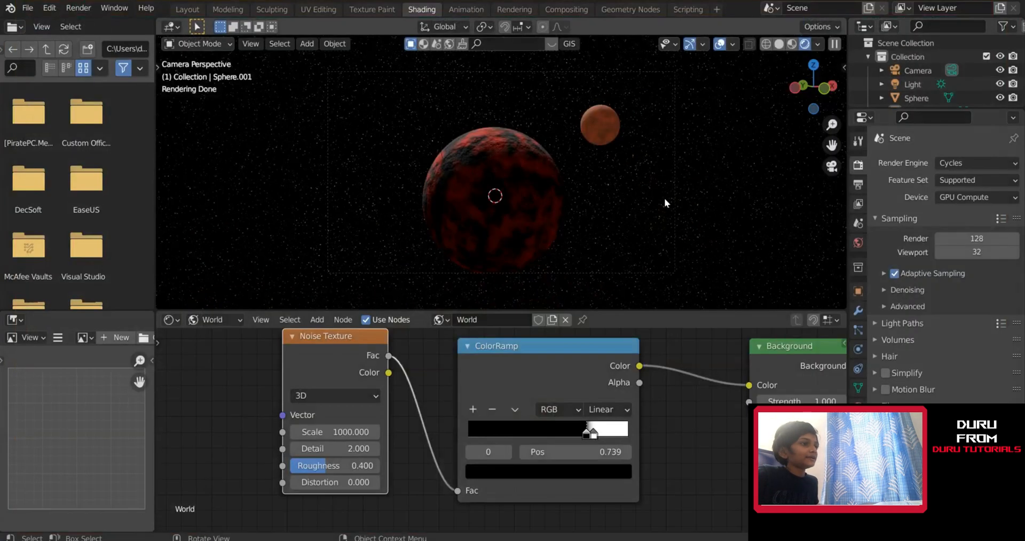
# Fly the camera around to the planet's lit side and far back until the planet and moon appear small among the stars
pyautogui.scroll(-1, 641, 193)
pyautogui.hotkey('shift', '`')
pyautogui.press('w')
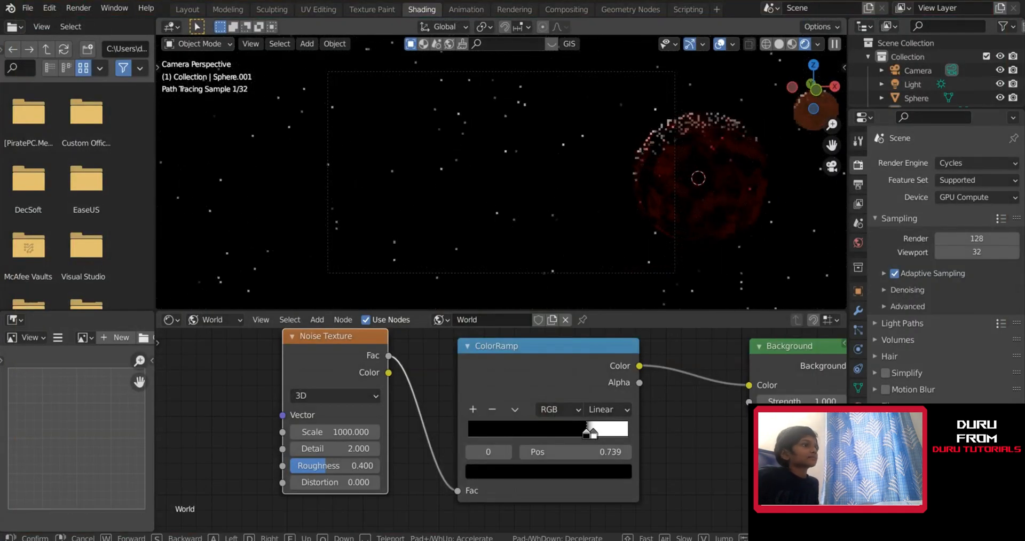
pyautogui.press('d')
pyautogui.press('w')
pyautogui.press('d')
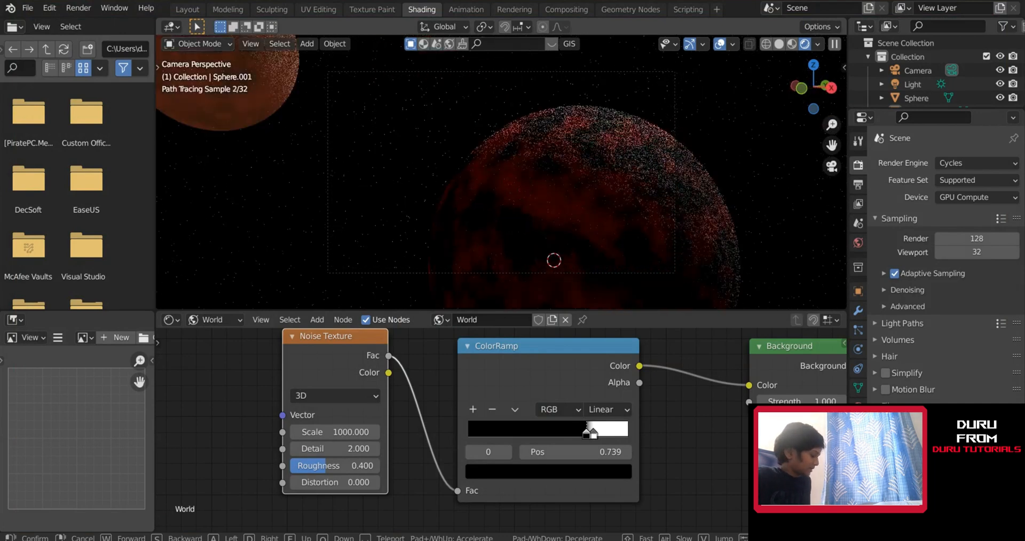
pyautogui.press('s')
pyautogui.press('s')
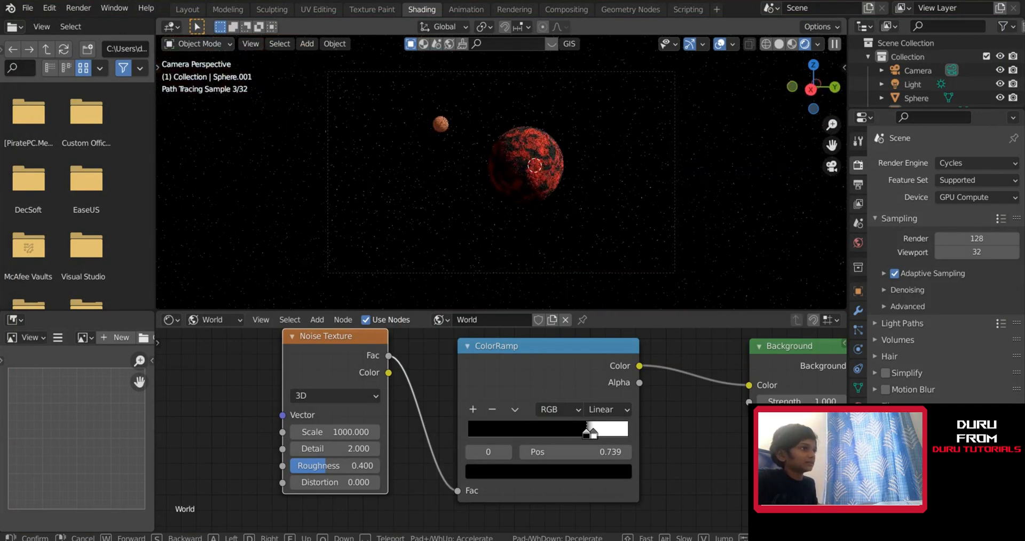
pyautogui.press('s')
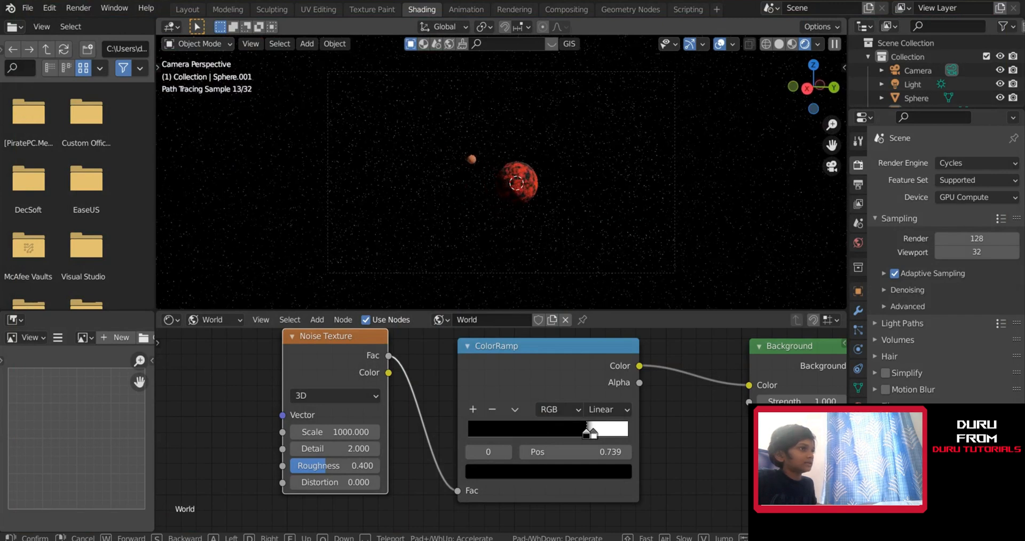
# Fly the camera in close so the planet's upper half fills the lower frame with the large moon cropped at the right edge
pyautogui.press('w')
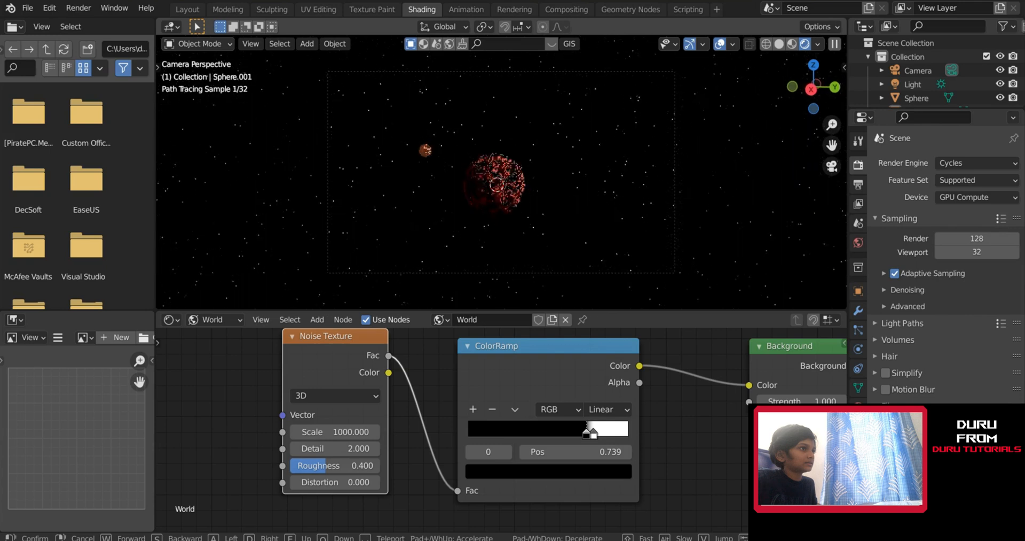
pyautogui.press('w')
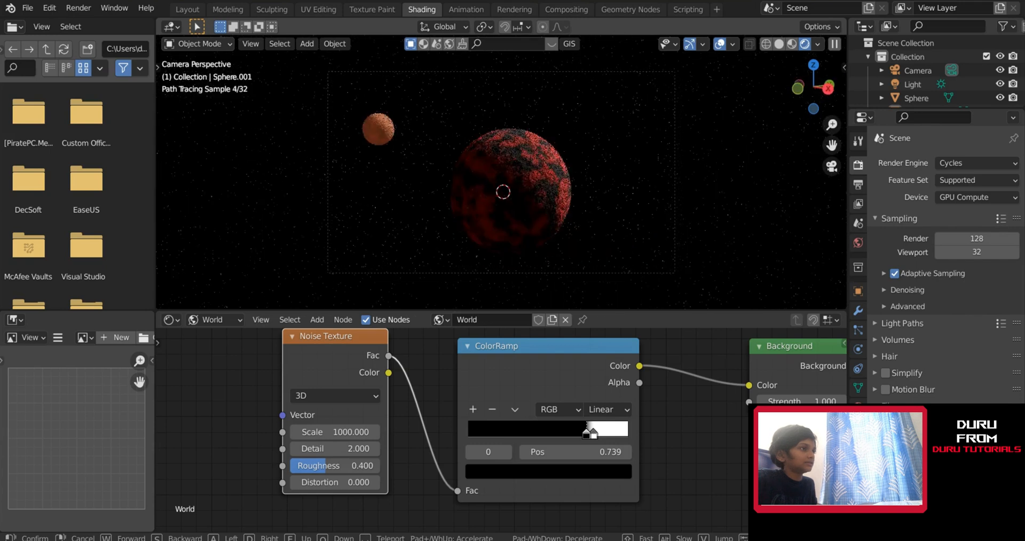
pyautogui.press('w')
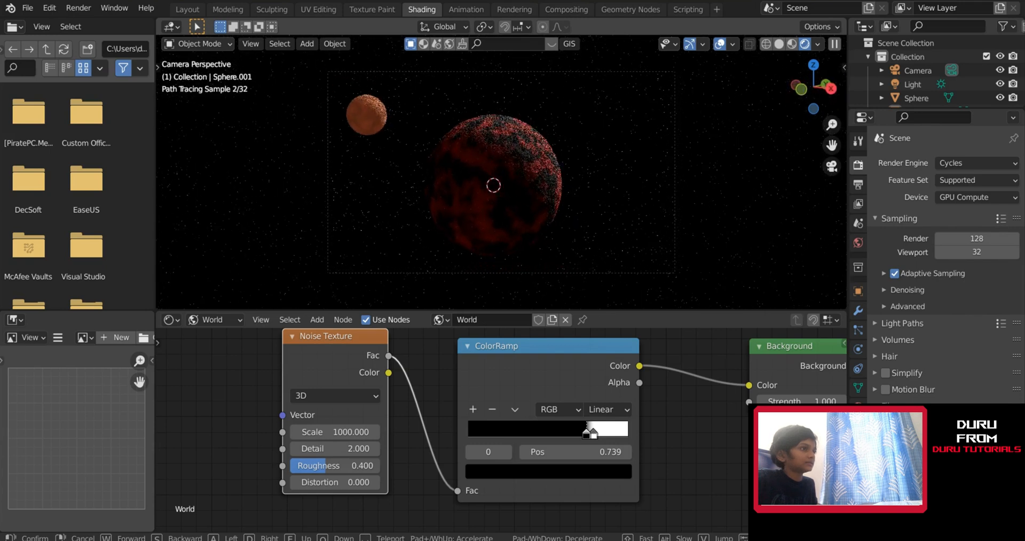
pyautogui.press('w')
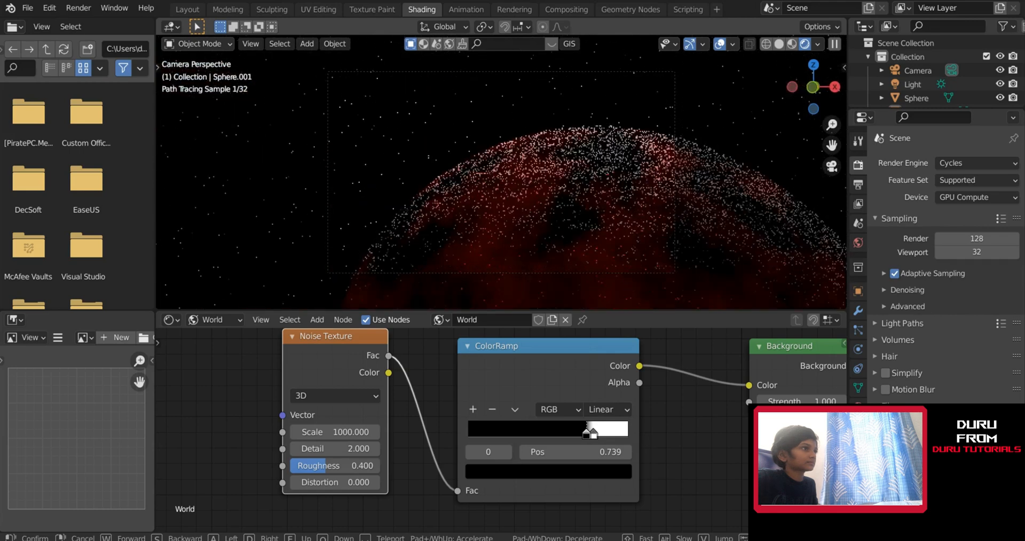
pyautogui.press('s')
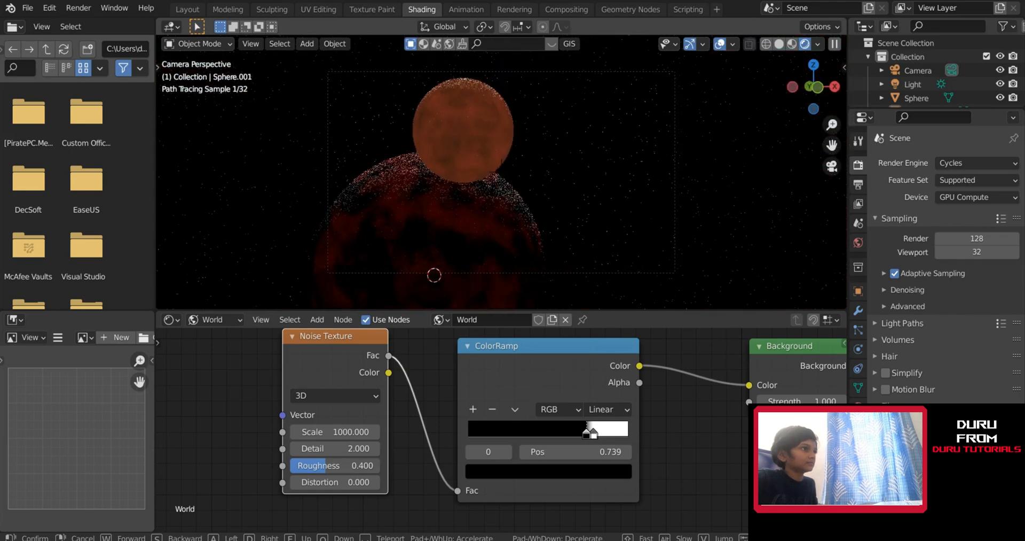
pyautogui.press('w')
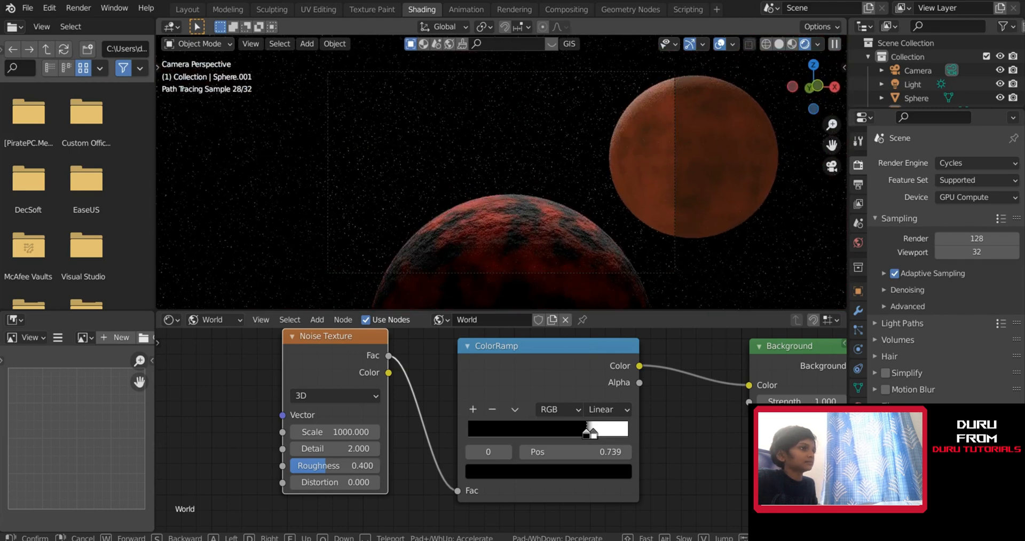
pyautogui.press('Return')
# Render the camera view of the planet's upper half and the cropped moon, with the whole image shown in the render window
pyautogui.click(79, 7)
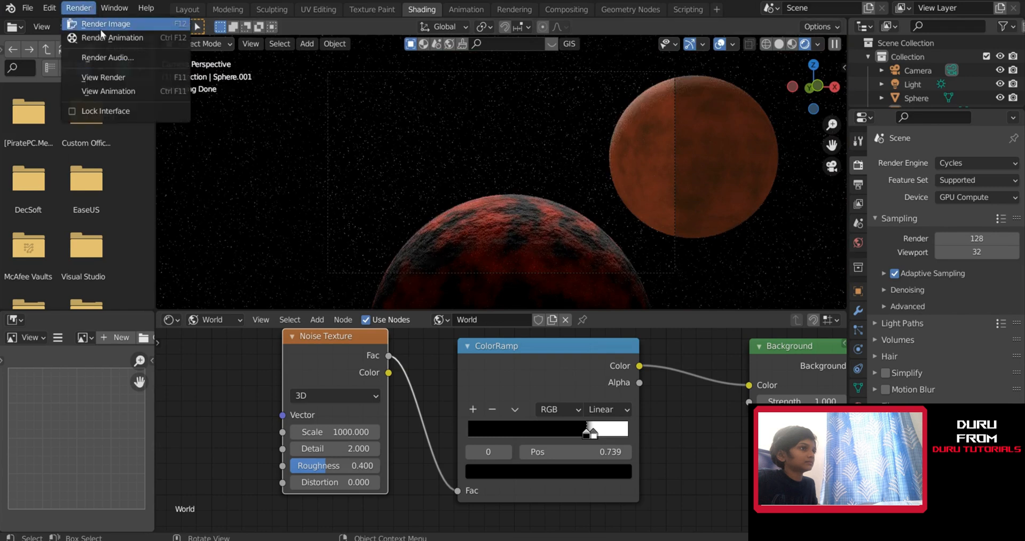
pyautogui.click(101, 25)
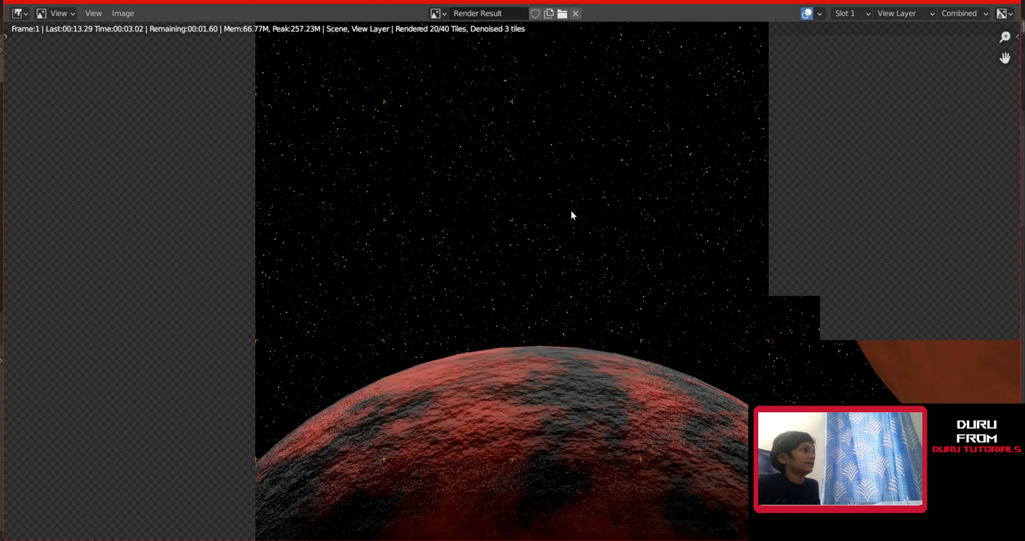
pyautogui.scroll(-5, 815, 92)
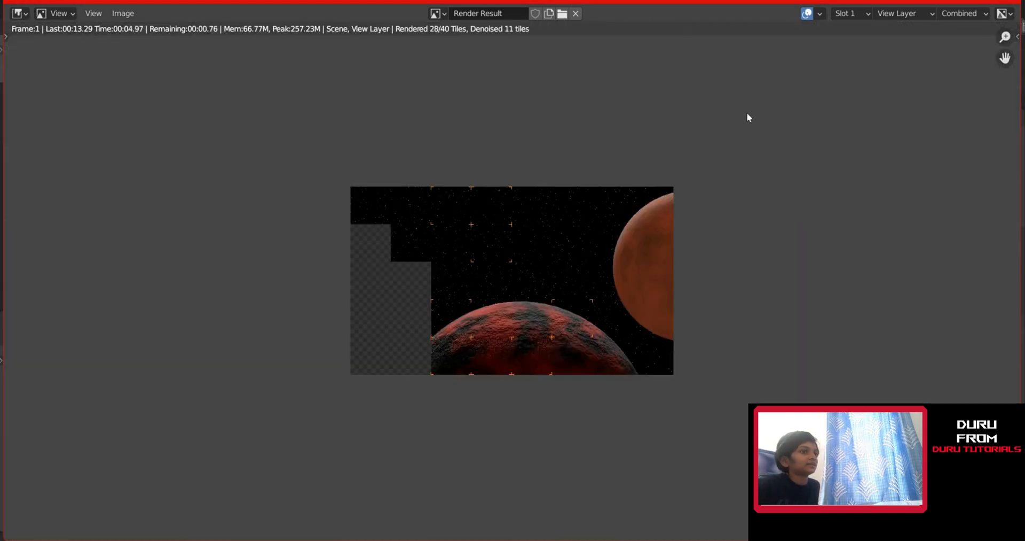
pyautogui.scroll(2, 749, 117)
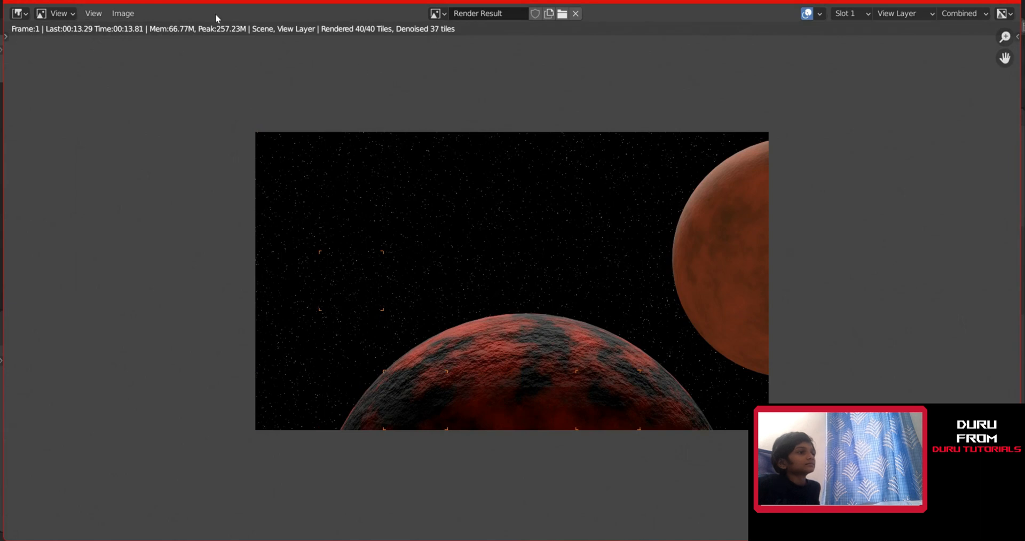
pyautogui.click(123, 14)
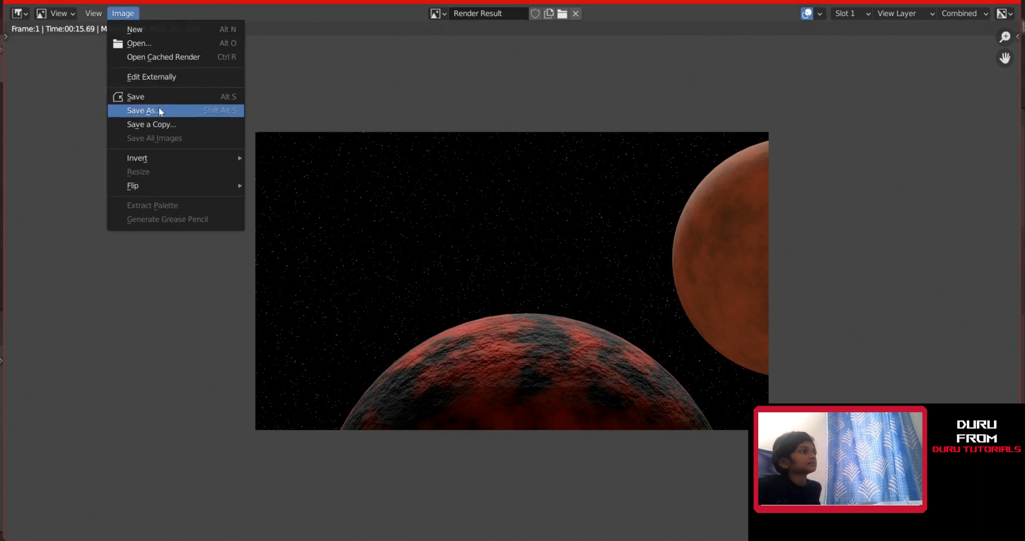
pyautogui.click(141, 110)
pyautogui.press('Escape')
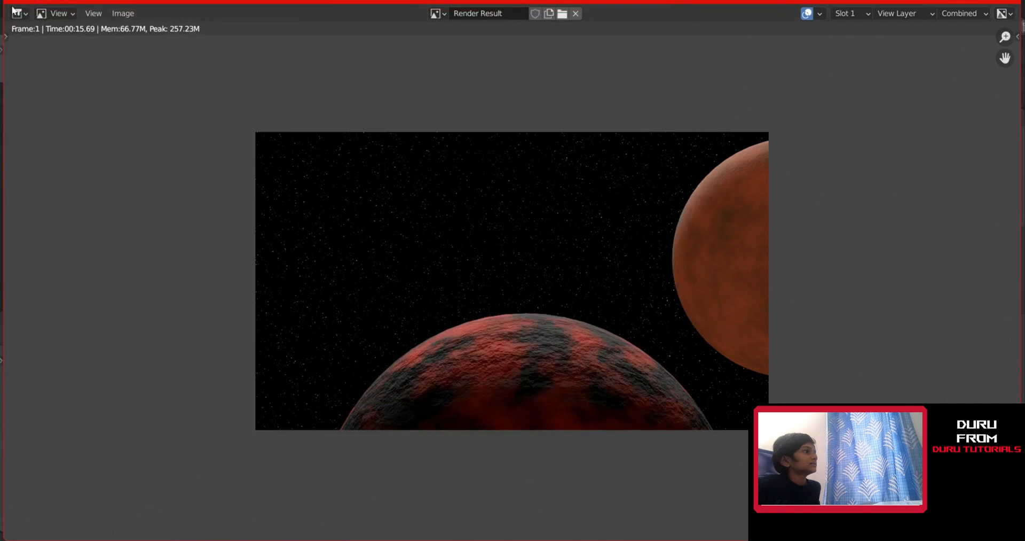
# Save the render as Planet take 4.png in the PICTURES folder, close the render window and save the Planet.blend project
pyautogui.click(122, 14)
pyautogui.click(155, 108)
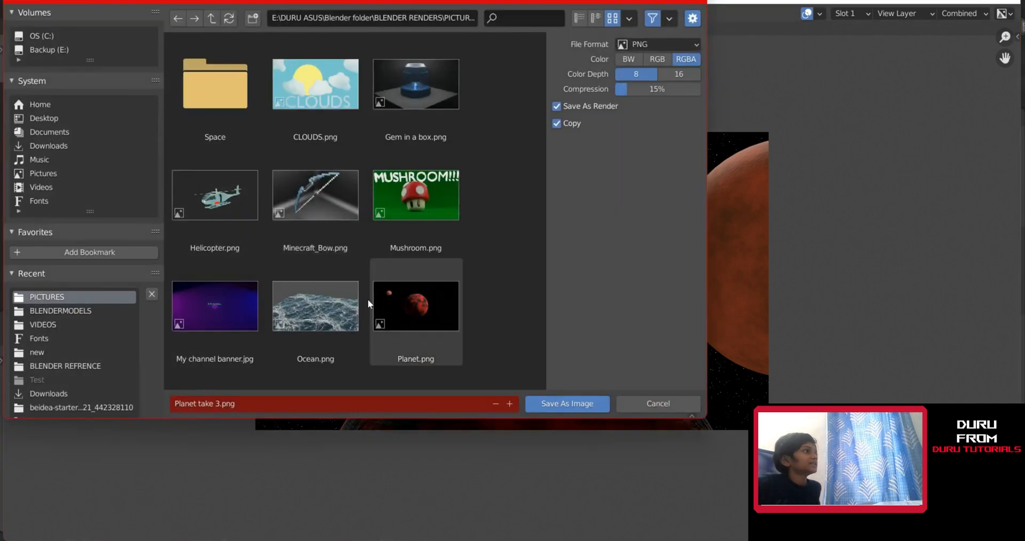
pyautogui.scroll(-3, 367, 299)
pyautogui.click(219, 403)
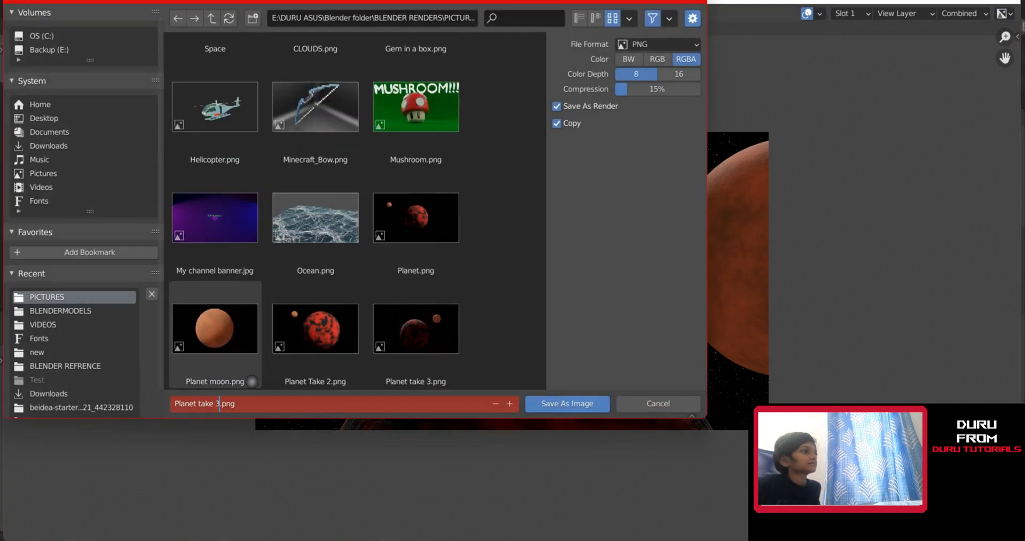
pyautogui.press('BackSpace')
pyautogui.write('4')
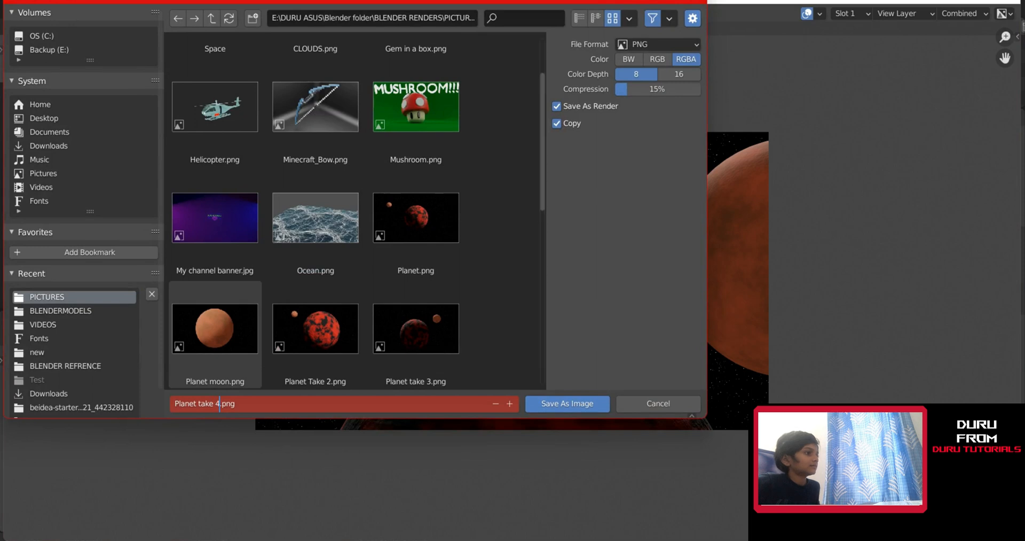
pyautogui.click(555, 406)
pyautogui.click(1007, 3)
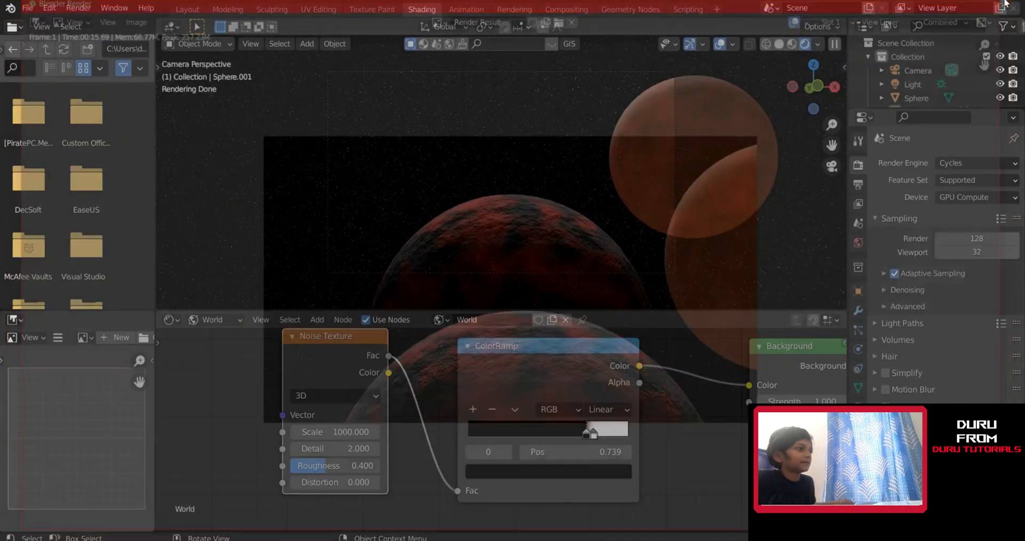
pyautogui.hotkey('ctrl', 's')
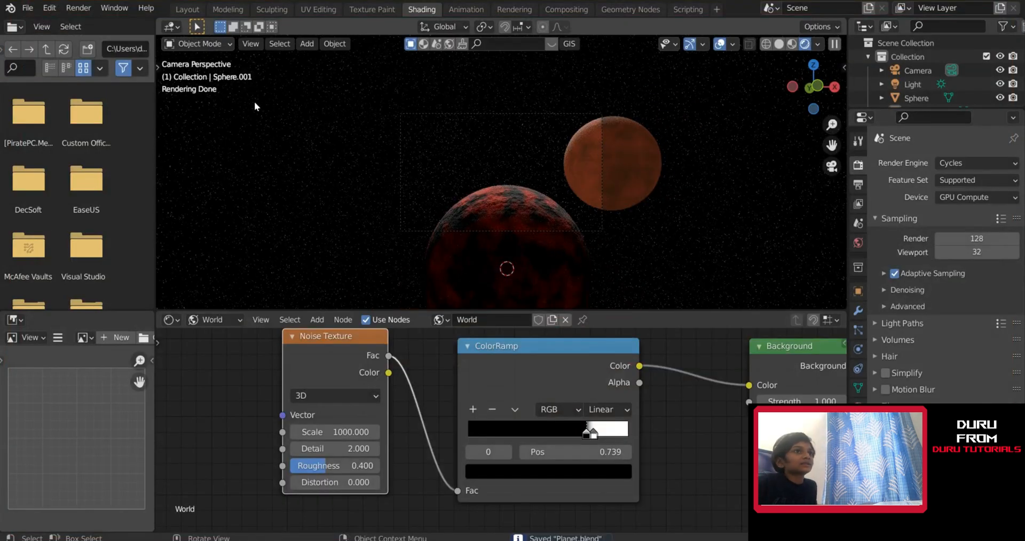